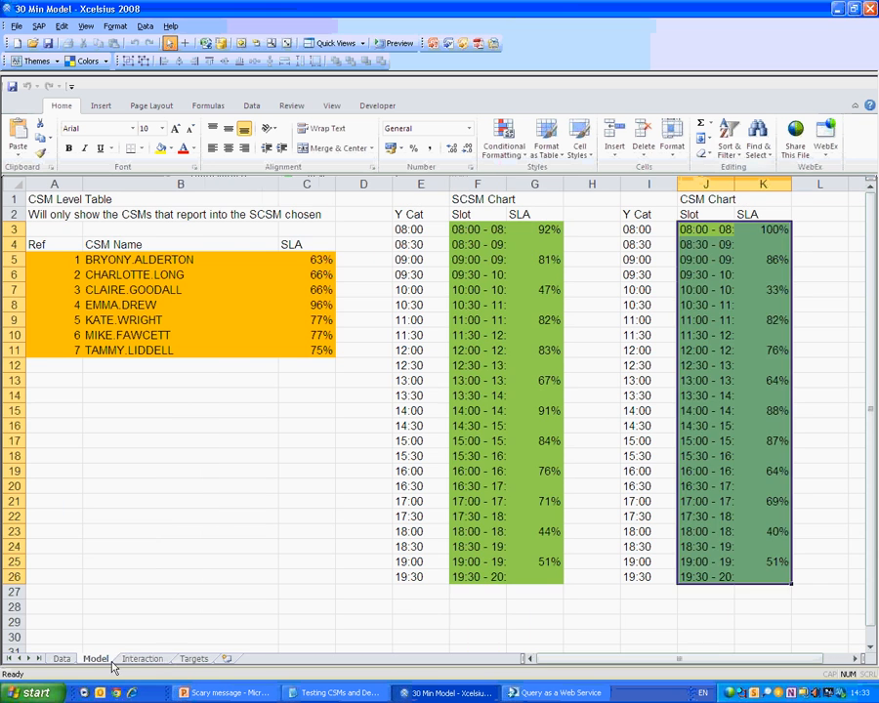
Review the SCSM and CSM chart slot and SLA ranges on the Model sheet, inspecting K18's formula.
{"action": "left_click_drag", "start_coordinate": [477, 229], "coordinate": [563, 573]}
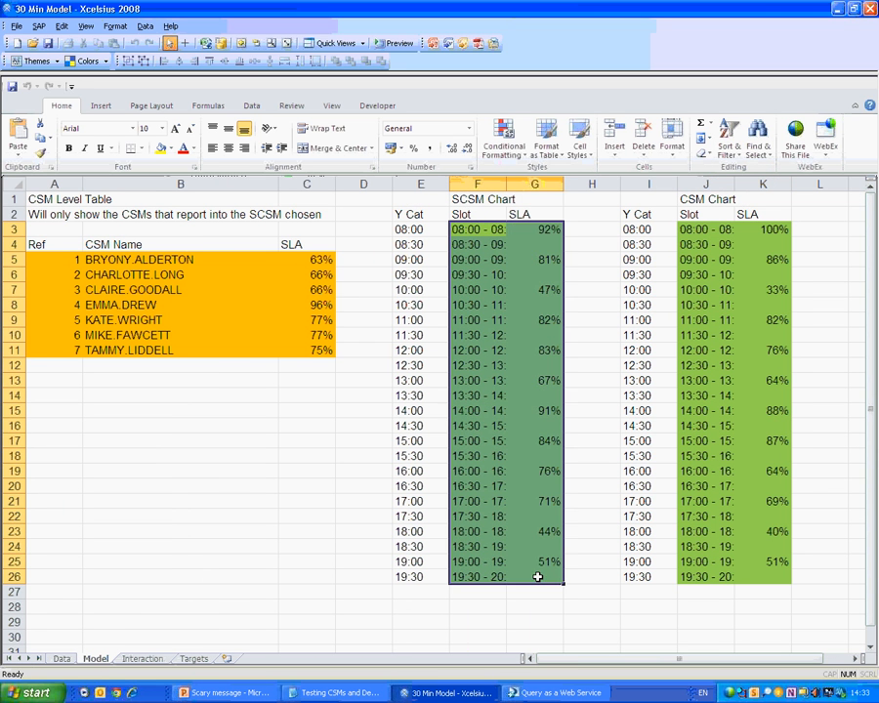
{"action": "left_click", "coordinate": [731, 227]}
{"action": "left_click_drag", "start_coordinate": [730, 228], "coordinate": [744, 572]}
{"action": "left_click", "coordinate": [747, 454]}
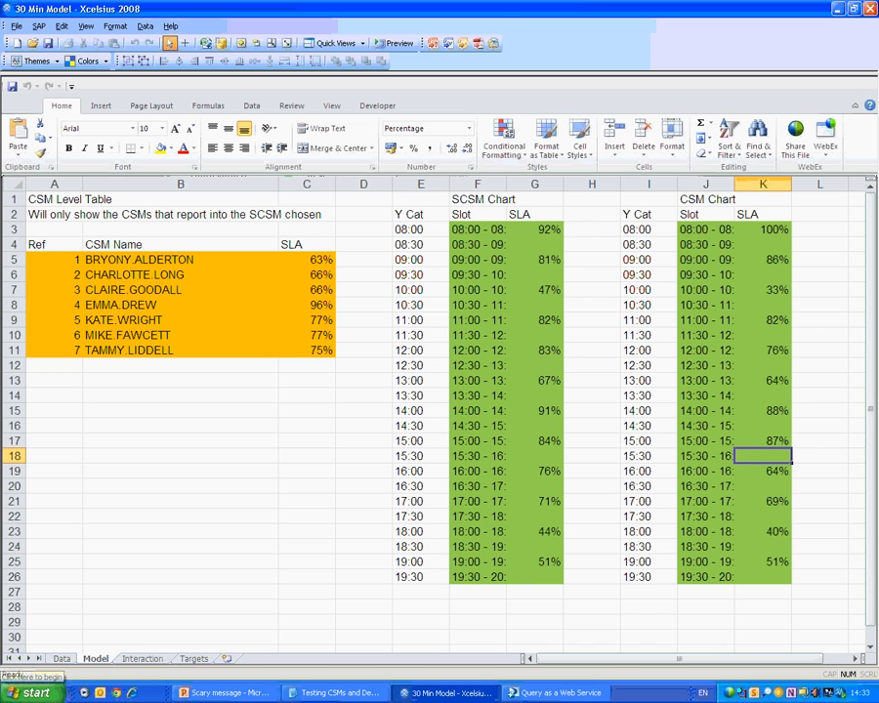
{"action": "key", "text": "F2"}
{"action": "key", "text": "Escape"}
{"action": "left_click", "coordinate": [705, 199]}
{"action": "left_click", "coordinate": [53, 199]}
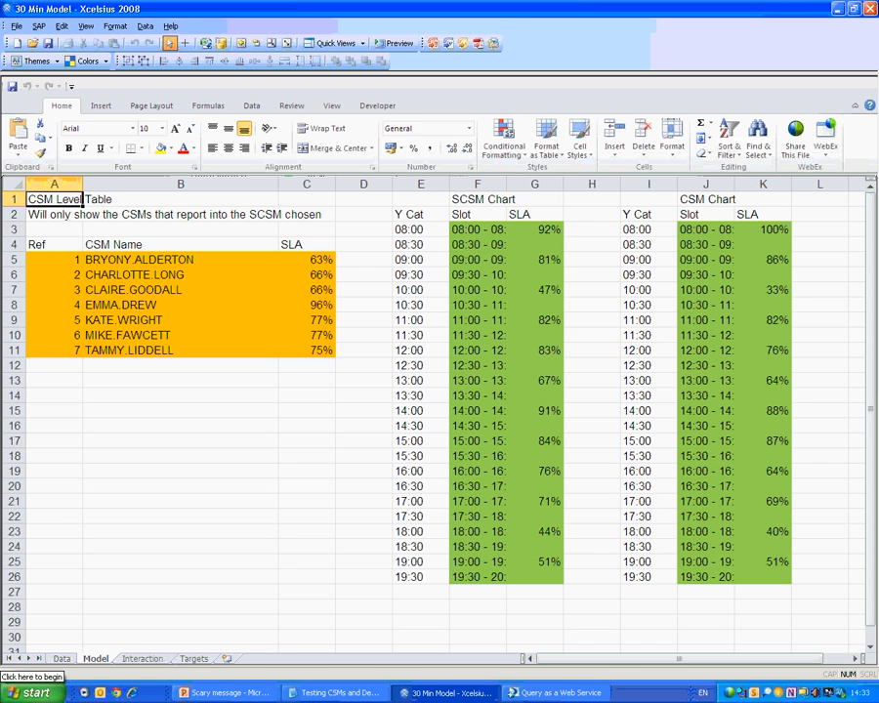
Step through the CSM Level Table headings, then switch to the Data sheet.
{"action": "key", "text": "Down"}
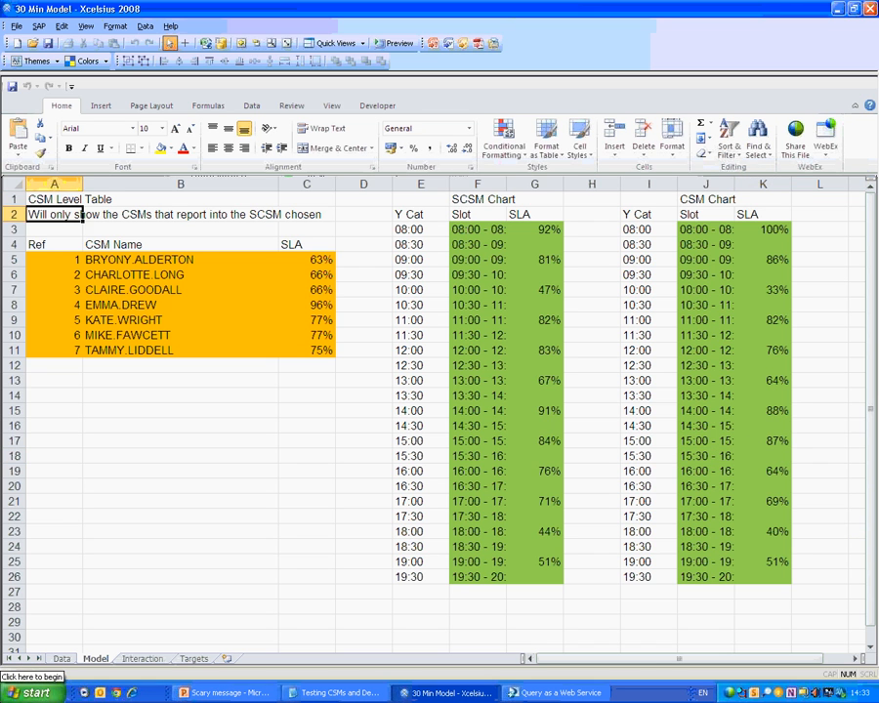
{"action": "key", "text": "Down"}
{"action": "key", "text": "ctrl+Page_Up"}
{"action": "key", "text": "ctrl+Page_Down"}
{"action": "key", "text": "ctrl+Home"}
{"action": "key", "text": "ctrl+Page_Up"}
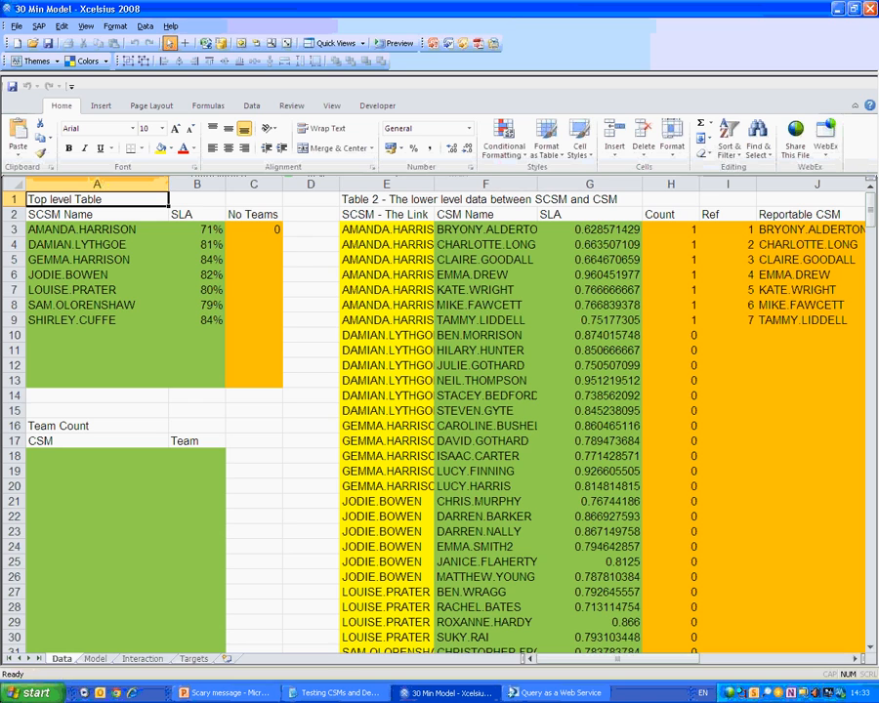
Repoint C3's COUNTIF range onto the SCSM link column E3:E76 in Table 2.
{"action": "scroll", "coordinate": [41, 611], "scroll_direction": "down", "scroll_amount": 2}
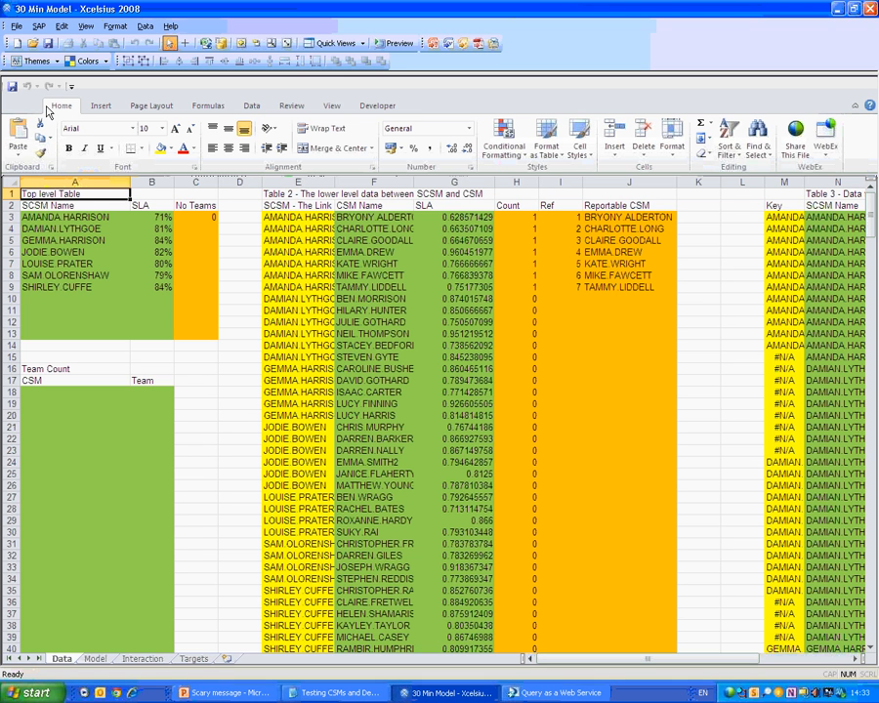
{"action": "left_click", "coordinate": [114, 217]}
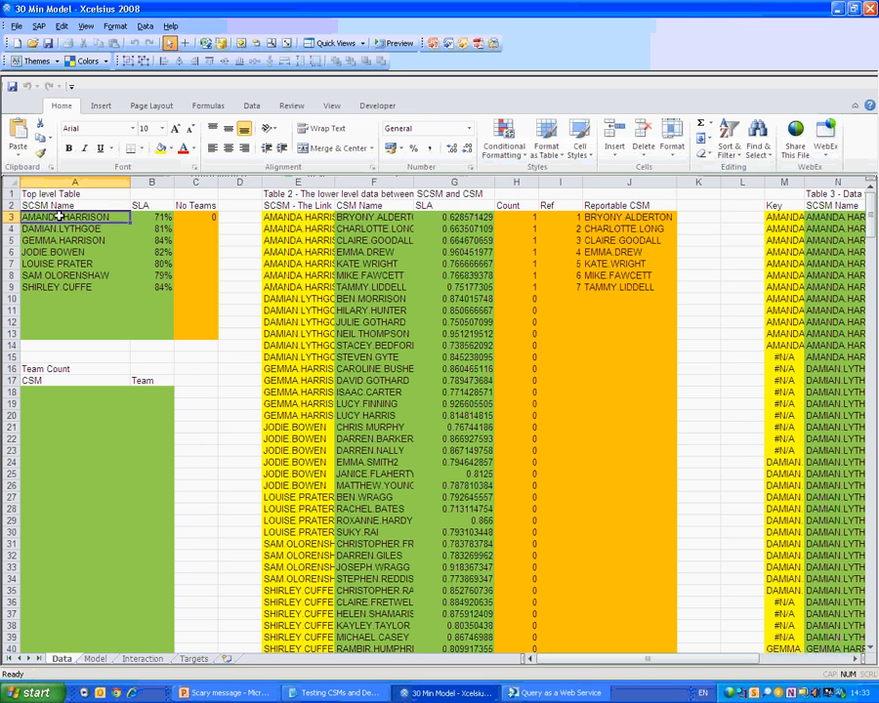
{"action": "left_click_drag", "start_coordinate": [115, 217], "coordinate": [146, 332]}
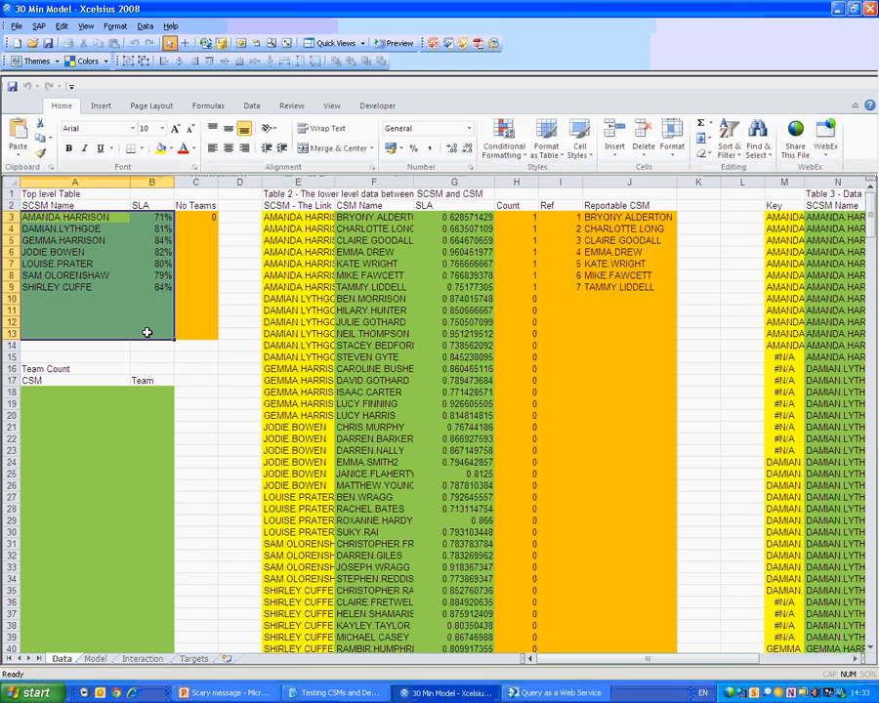
{"action": "double_click", "coordinate": [205, 219]}
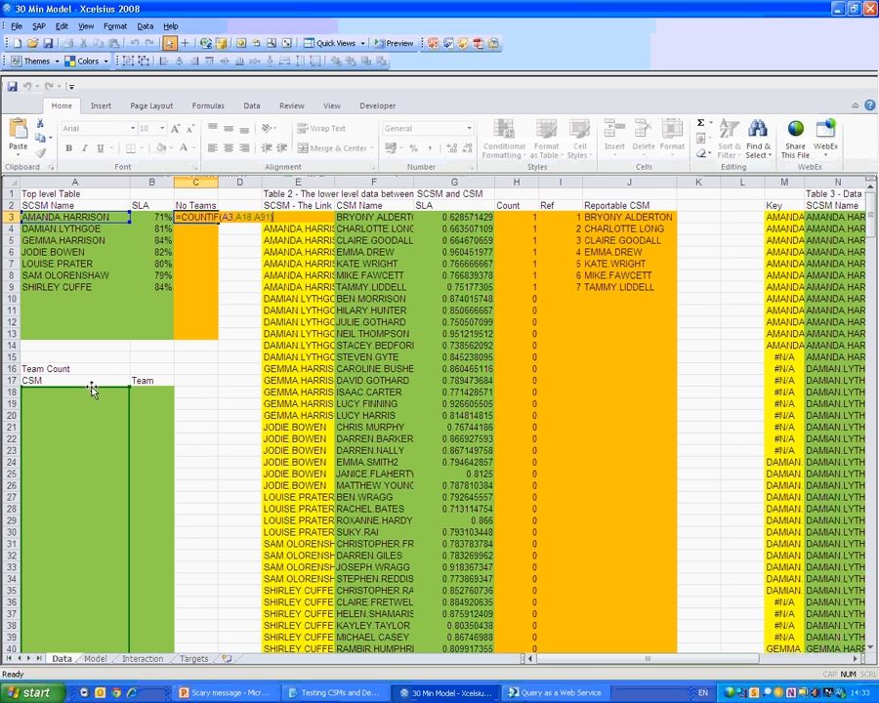
{"action": "left_click_drag", "start_coordinate": [88, 386], "coordinate": [269, 420]}
{"action": "scroll", "coordinate": [274, 426], "scroll_direction": "down", "scroll_amount": 9}
{"action": "scroll", "coordinate": [298, 482], "scroll_direction": "down", "scroll_amount": 10}
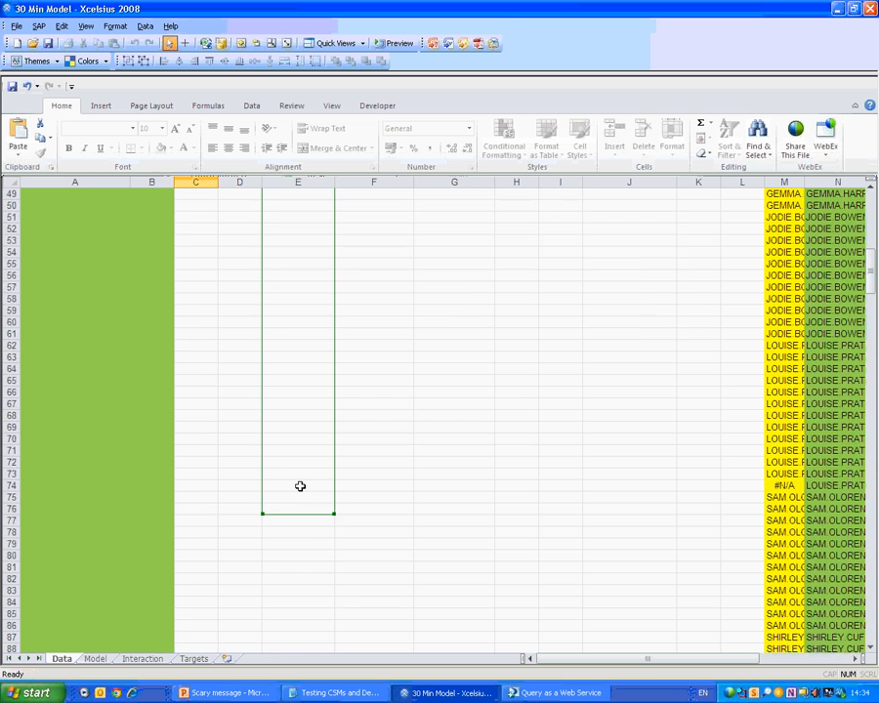
{"action": "scroll", "coordinate": [296, 482], "scroll_direction": "up", "scroll_amount": 19}
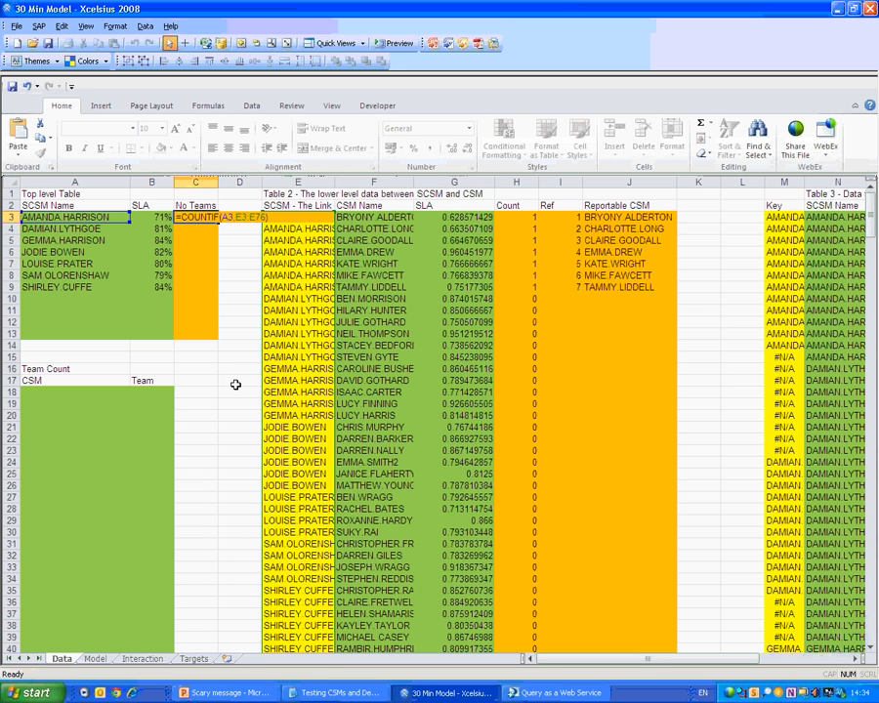
Rewrite C3 as =COUNTIF(E3:E76,A3) so it returns 7 teams.
{"action": "key", "text": "Return"}
{"action": "key", "text": "shift+Down"}
{"action": "key", "text": "shift+Down"}
{"action": "key", "text": "shift+Down"}
{"action": "key", "text": "shift+Down"}
{"action": "key", "text": "shift+Down"}
{"action": "key", "text": "shift+Down"}
{"action": "key", "text": "shift+Down"}
{"action": "key", "text": "shift+Down"}
{"action": "key", "text": "shift+Down"}
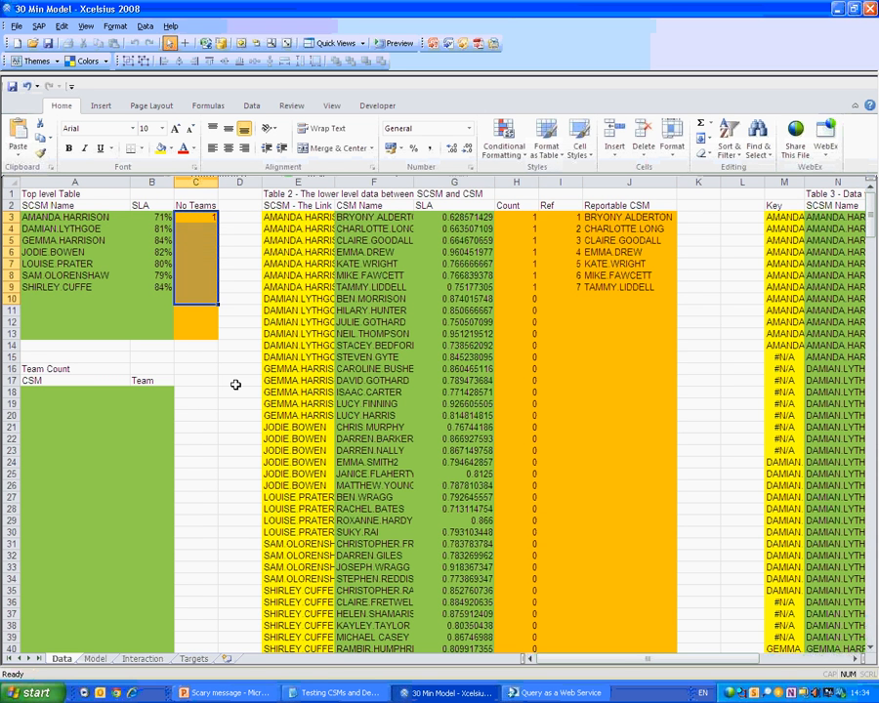
{"action": "key", "text": "Up"}
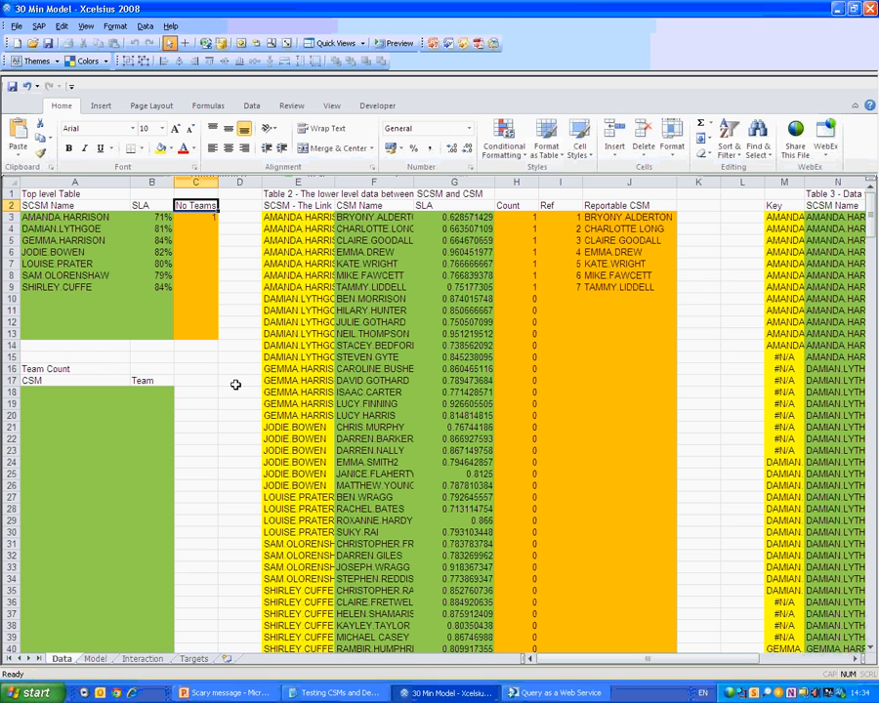
{"action": "key", "text": "Down"}
{"action": "key", "text": "F2"}
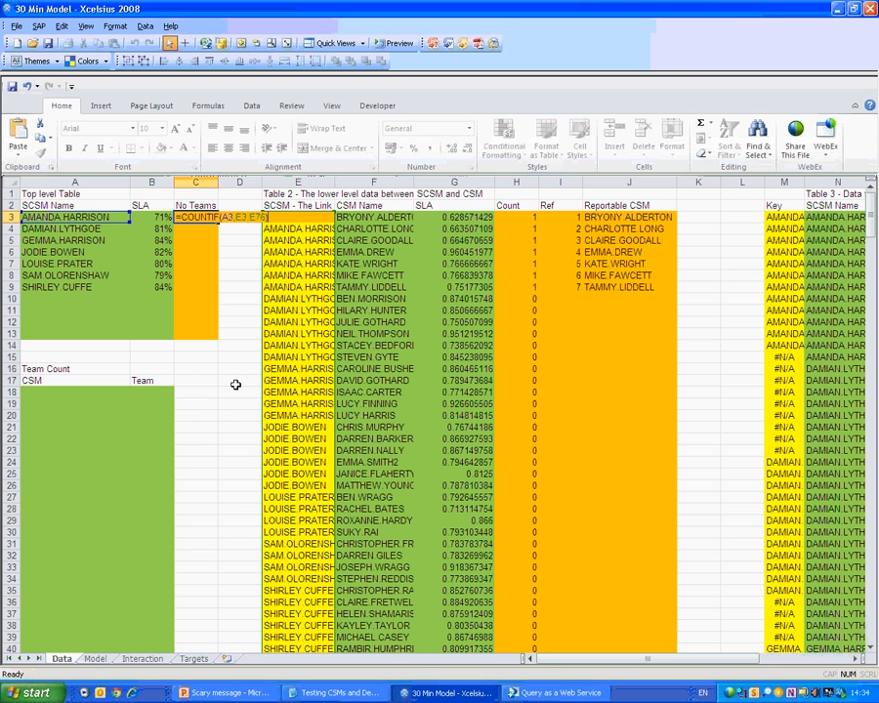
{"action": "key", "text": "Left"}
{"action": "key", "text": "Left"}
{"action": "key", "text": "Left"}
{"action": "key", "text": "Left"}
{"action": "key", "text": "Left"}
{"action": "key", "text": "Left"}
{"action": "key", "text": "Left"}
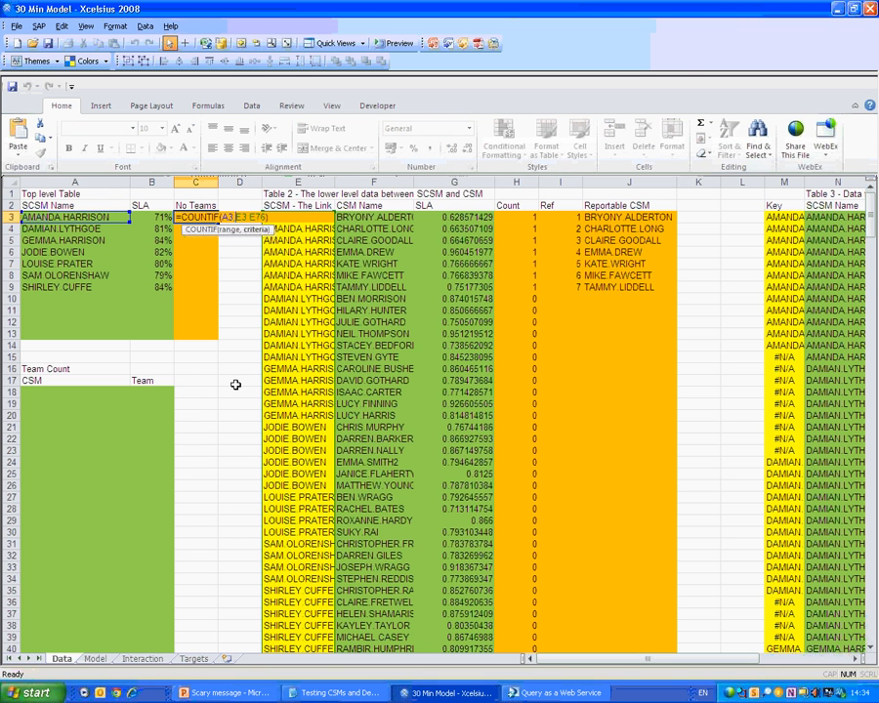
{"action": "key", "text": "BackSpace"}
{"action": "key", "text": "BackSpace"}
{"action": "key", "text": "BackSpace"}
{"action": "key", "text": "Right"}
{"action": "key", "text": "Right"}
{"action": "key", "text": "Right"}
{"action": "key", "text": "Right"}
{"action": "key", "text": "Right"}
{"action": "key", "text": "Right"}
{"action": "key", "text": "Right"}
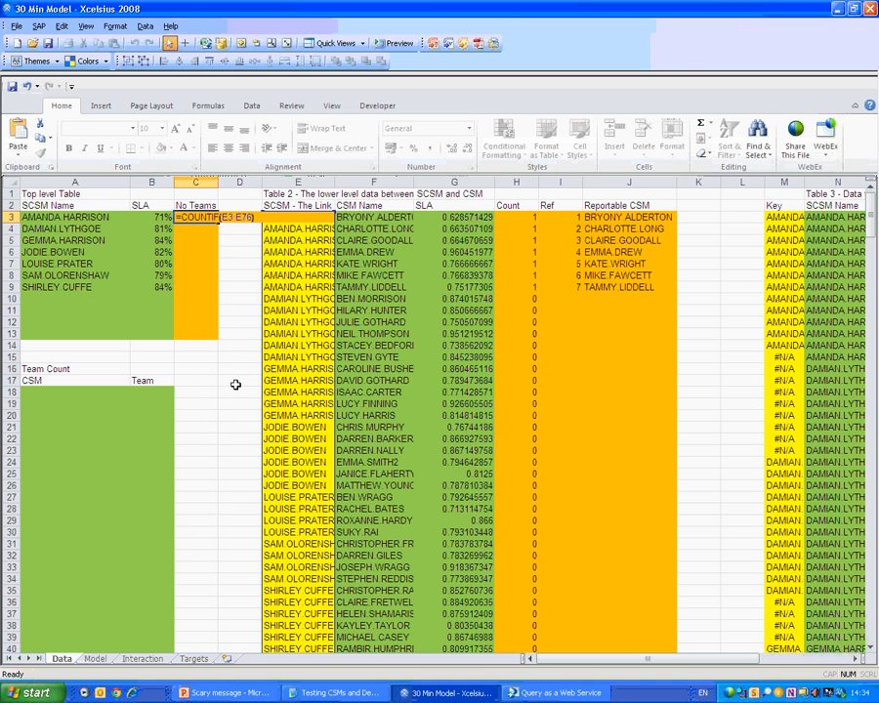
{"action": "key", "text": "BackSpace"}
{"action": "type", "text": ","}
{"action": "key", "text": "F2"}
{"action": "key", "text": "Left"}
{"action": "key", "text": "Left"}
{"action": "key", "text": "Return"}
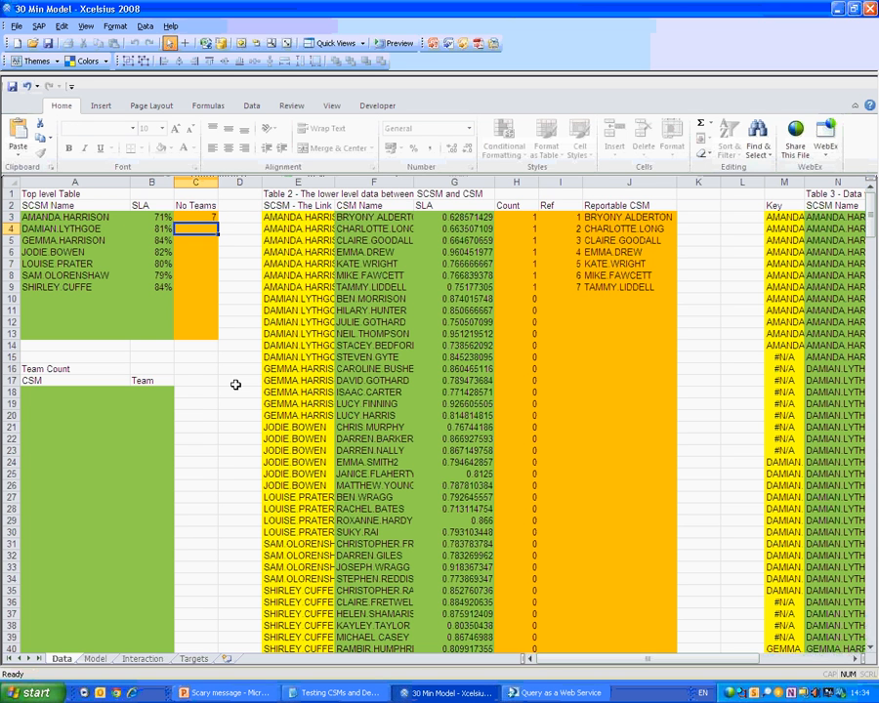
{"action": "key", "text": "Up"}
Select the No Teams cells from C3 down to row 13.
{"action": "key", "text": "Left"}
{"action": "key", "text": "ctrl+Down"}
{"action": "key", "text": "Right"}
{"action": "key", "text": "Down"}
{"action": "key", "text": "Down"}
{"action": "key", "text": "Down"}
{"action": "key", "text": "Down"}
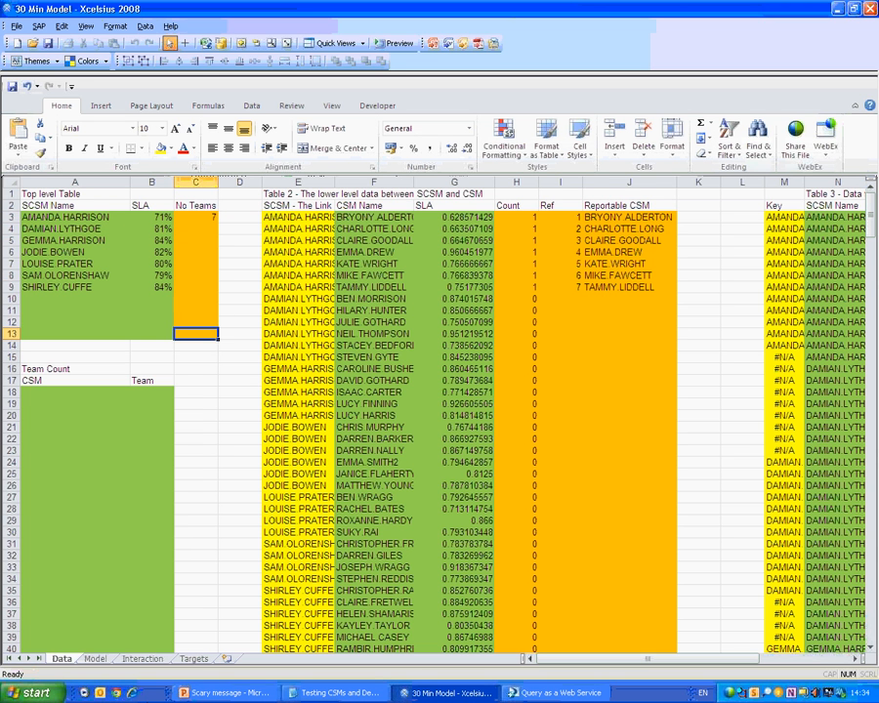
Copy the No Teams COUNTIF formula from C3 down to C13.
{"action": "key", "text": "ctrl+shift+Up"}
{"action": "key", "text": "ctrl+d"}
{"action": "key", "text": "Down"}
{"action": "key", "text": "Left"}
{"action": "key", "text": "Left"}
{"action": "key", "text": "Down"}
{"action": "key", "text": "Down"}
{"action": "key", "text": "Down"}
{"action": "key", "text": "Up"}
{"action": "key", "text": "shift+Right"}
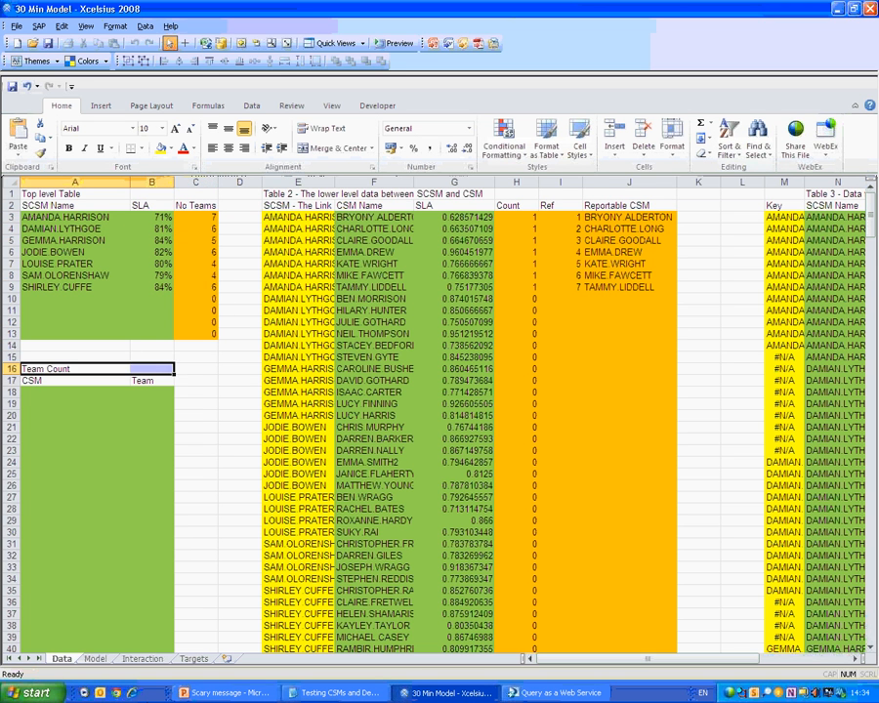
{"action": "key", "text": "shift+Page_Down"}
{"action": "key", "text": "shift+Page_Down"}
{"action": "key", "text": "shift+Page_Down"}
{"action": "key", "text": "ctrl+d"}
Clear the sample SCSM names and SLA values in A3:B13.
{"action": "key", "text": "Up"}
{"action": "key", "text": "Up"}
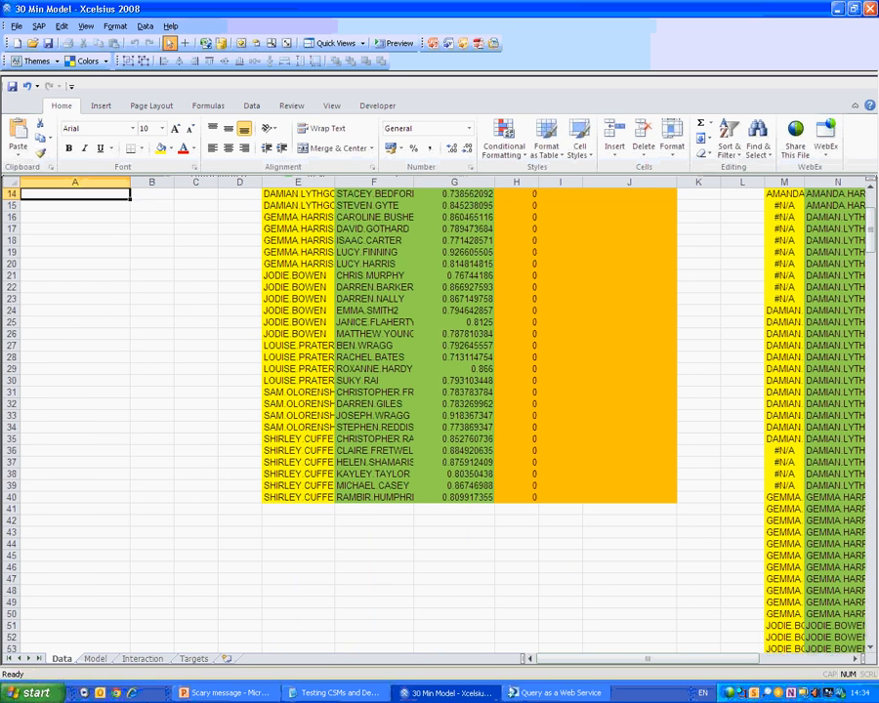
{"action": "key", "text": "Up"}
{"action": "key", "text": "Down"}
{"action": "key", "text": "Right"}
{"action": "key", "text": "Right"}
{"action": "key", "text": "Right"}
{"action": "key", "text": "Right"}
{"action": "key", "text": "Right"}
{"action": "key", "text": "ctrl+Up"}
{"action": "key", "text": "ctrl+Up"}
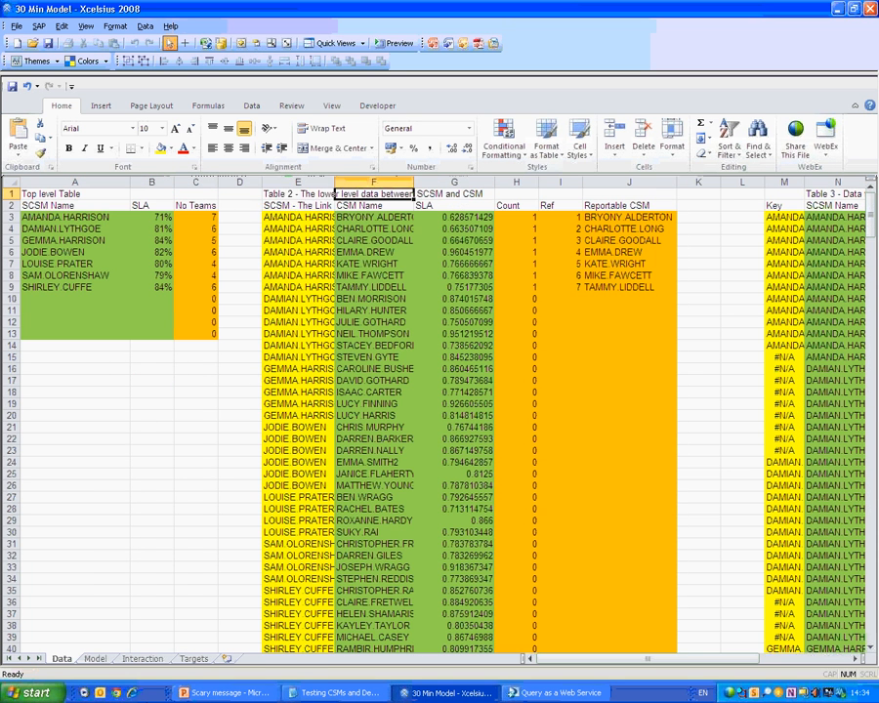
{"action": "key", "text": "Left"}
{"action": "key", "text": "Down"}
{"action": "key", "text": "Down"}
{"action": "key", "text": "Left"}
{"action": "key", "text": "Left"}
{"action": "key", "text": "Left"}
{"action": "key", "text": "Left"}
{"action": "key", "text": "Right"}
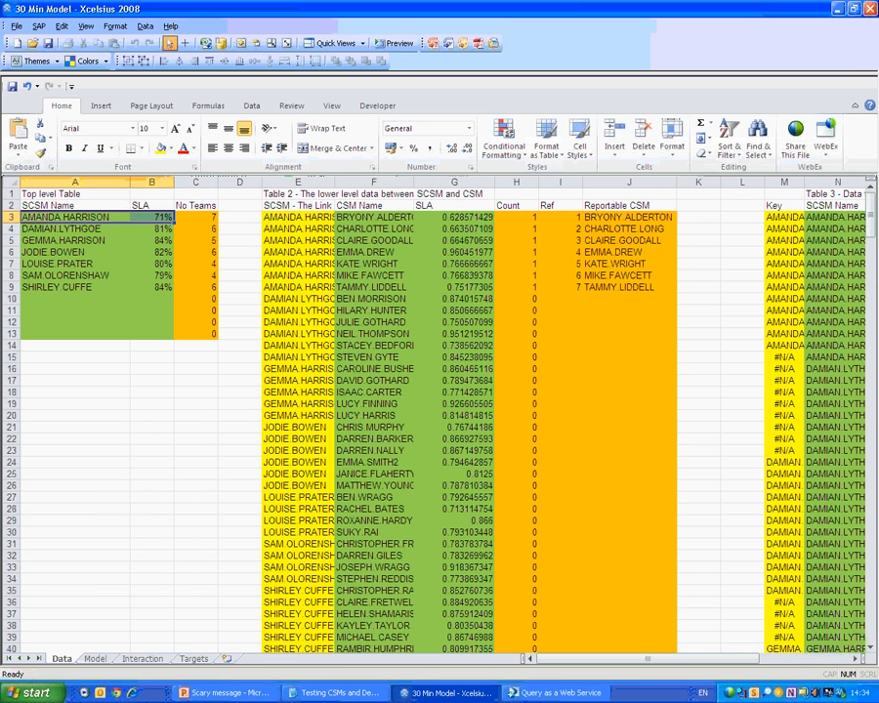
{"action": "key", "text": "shift+Left"}
{"action": "key", "text": "shift+Down"}
{"action": "key", "text": "shift+Down"}
{"action": "key", "text": "shift+Down"}
{"action": "key", "text": "shift+Down"}
{"action": "key", "text": "shift+Down"}
{"action": "key", "text": "shift+Down"}
{"action": "key", "text": "shift+Down"}
{"action": "key", "text": "shift+Down"}
{"action": "key", "text": "shift+Down"}
{"action": "key", "text": "shift+Down"}
{"action": "key", "text": "Delete"}
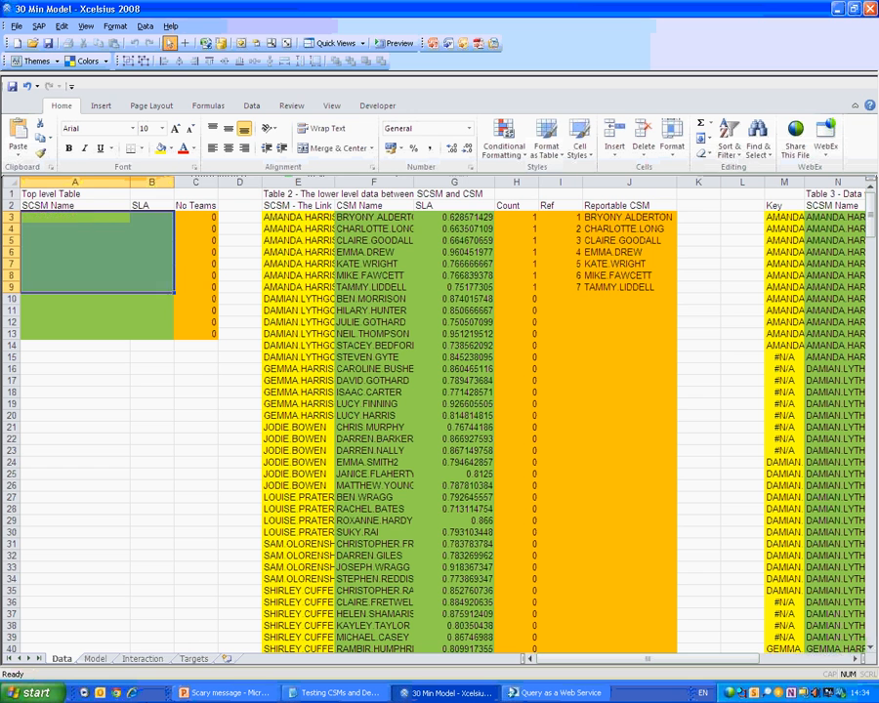
Clear the Table 2 contents in E3:G40.
{"action": "key", "text": "Right"}
{"action": "key", "text": "Right"}
Fill the emptied range E3:G77 with light green.
{"action": "key", "text": "Right"}
{"action": "key", "text": "shift+Right"}
{"action": "key", "text": "shift+Right"}
{"action": "key", "text": "shift+Down"}
{"action": "key", "text": "shift+Down"}
{"action": "key", "text": "shift+Down"}
{"action": "key", "text": "shift+Down"}
{"action": "key", "text": "shift+Down"}
{"action": "key", "text": "shift+Down"}
{"action": "key", "text": "shift+Down"}
{"action": "key", "text": "shift+Down"}
{"action": "key", "text": "shift+Down"}
{"action": "key", "text": "shift+Down"}
{"action": "key", "text": "shift+Down"}
{"action": "key", "text": "shift+Down"}
{"action": "key", "text": "shift+Down"}
{"action": "key", "text": "shift+Down"}
{"action": "key", "text": "shift+Down"}
{"action": "key", "text": "shift+Down"}
{"action": "key", "text": "shift+Down"}
{"action": "key", "text": "shift+Down"}
{"action": "key", "text": "shift+Down"}
{"action": "key", "text": "shift+Down"}
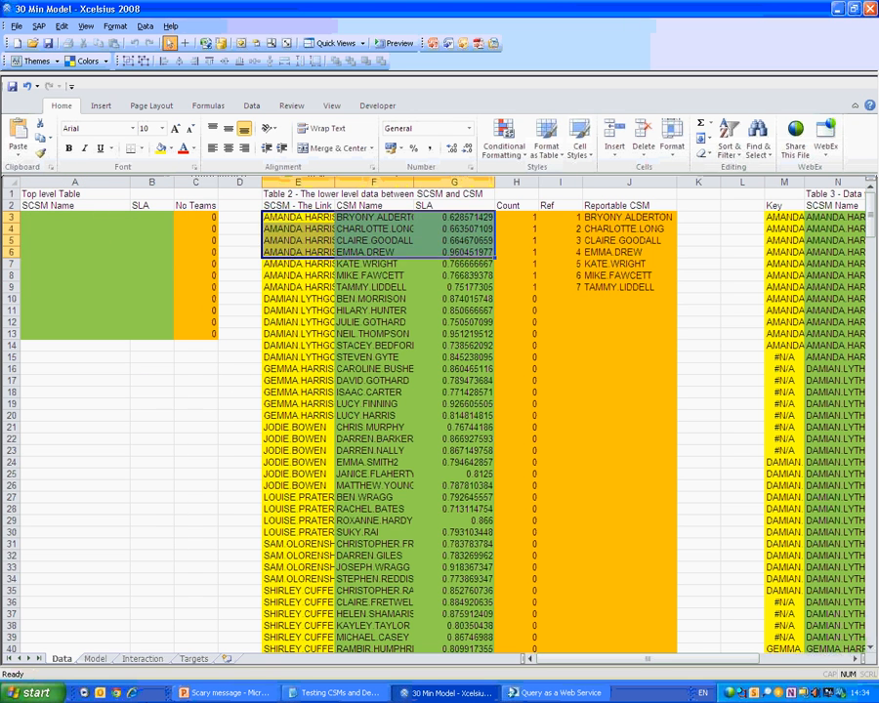
{"action": "key", "text": "Delete"}
{"action": "key", "text": "Right"}
{"action": "key", "text": "Left"}
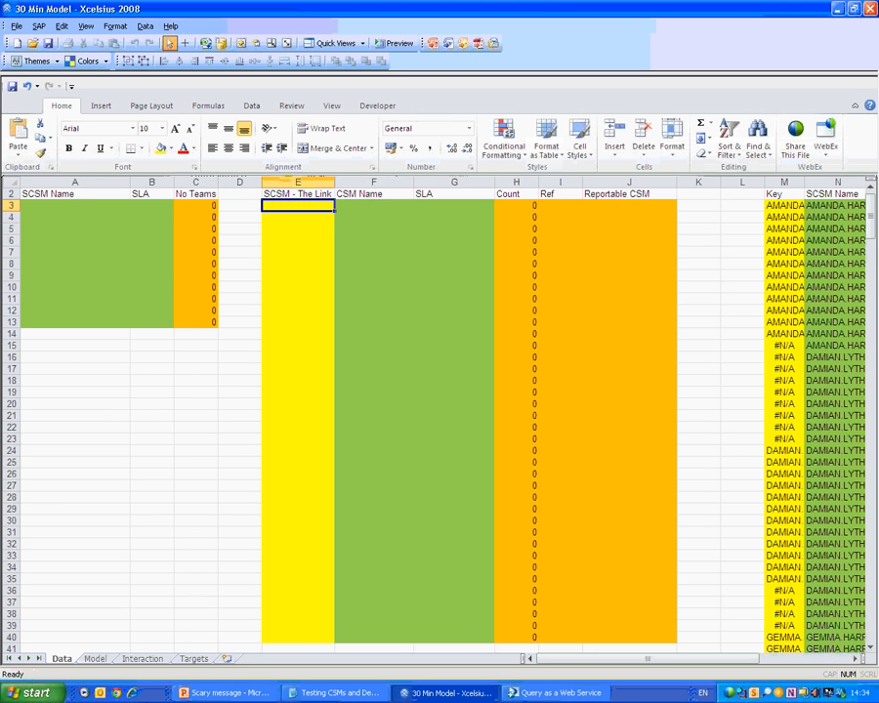
{"action": "key", "text": "shift+Down"}
{"action": "key", "text": "shift+Down"}
{"action": "key", "text": "shift+Down"}
{"action": "key", "text": "shift+Down"}
{"action": "key", "text": "shift+Down"}
{"action": "key", "text": "shift+Down"}
{"action": "key", "text": "shift+Down"}
{"action": "key", "text": "shift+Down"}
{"action": "key", "text": "shift+Down"}
{"action": "key", "text": "shift+Down"}
{"action": "key", "text": "shift+Down"}
{"action": "key", "text": "shift+Down"}
{"action": "key", "text": "shift+Down"}
{"action": "key", "text": "shift+Down"}
{"action": "key", "text": "shift+Down"}
{"action": "key", "text": "shift+Down"}
{"action": "key", "text": "shift+Down"}
{"action": "key", "text": "shift+Down"}
{"action": "key", "text": "shift+Down"}
{"action": "key", "text": "shift+Down"}
{"action": "key", "text": "shift+Right"}
{"action": "key", "text": "shift+Up"}
{"action": "key", "text": "shift+Up"}
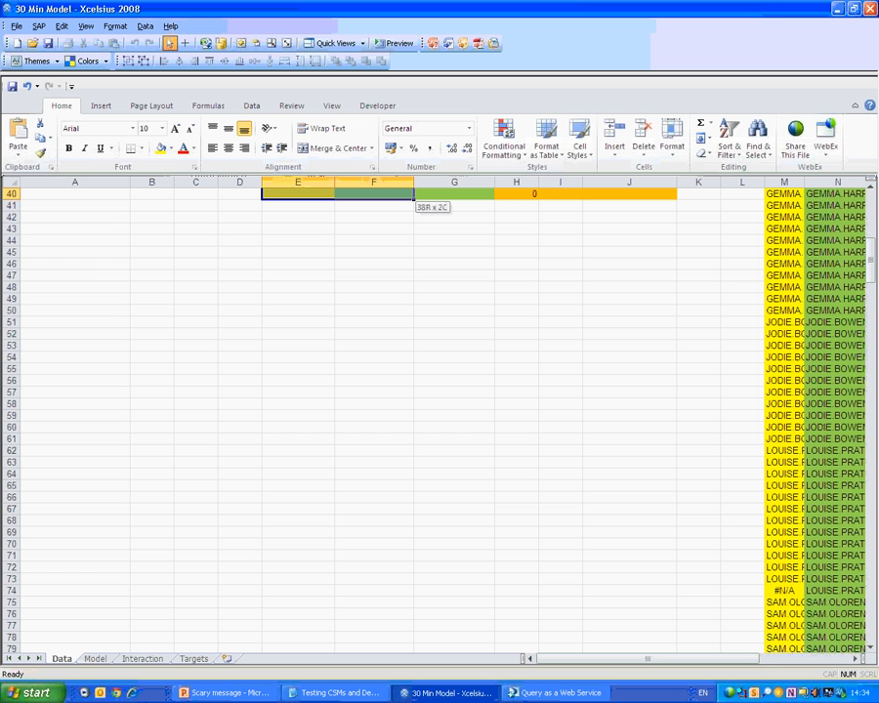
{"action": "key", "text": "shift+Up"}
{"action": "key", "text": "shift+Up"}
{"action": "key", "text": "shift+Up"}
{"action": "key", "text": "shift+Up"}
{"action": "key", "text": "shift+Up"}
{"action": "key", "text": "shift+Up"}
{"action": "key", "text": "shift+Right"}
{"action": "key", "text": "shift+Down"}
{"action": "key", "text": "shift+Down"}
{"action": "key", "text": "shift+Down"}
{"action": "key", "text": "shift+Down"}
{"action": "key", "text": "shift+Down"}
{"action": "key", "text": "shift+Down"}
{"action": "key", "text": "shift+Down"}
{"action": "key", "text": "shift+Down"}
{"action": "key", "text": "shift+Down"}
{"action": "key", "text": "shift+Down"}
{"action": "key", "text": "shift+Down"}
{"action": "key", "text": "shift+Down"}
{"action": "key", "text": "shift+Down"}
{"action": "key", "text": "shift+Down"}
{"action": "key", "text": "shift+Down"}
{"action": "key", "text": "shift+Down"}
{"action": "key", "text": "shift+Down"}
{"action": "key", "text": "shift+Down"}
{"action": "key", "text": "shift+Down"}
{"action": "key", "text": "shift+Down"}
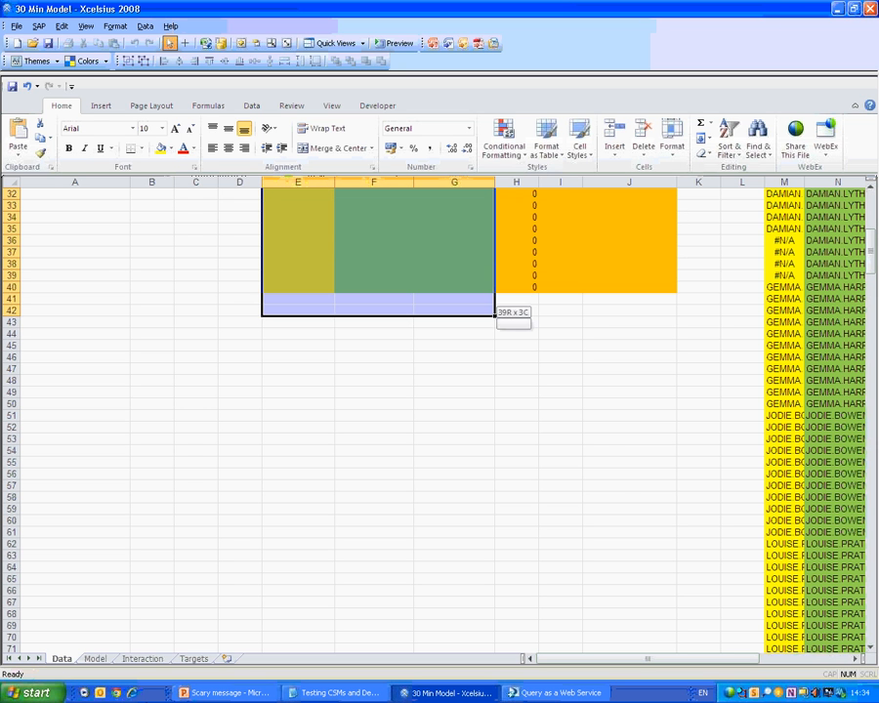
{"action": "key", "text": "shift+Down"}
{"action": "key", "text": "shift+Down"}
{"action": "key", "text": "shift+Down"}
{"action": "key", "text": "shift+Down"}
{"action": "key", "text": "shift+Down"}
{"action": "key", "text": "shift+Down"}
{"action": "key", "text": "shift+Down"}
{"action": "key", "text": "shift+Down"}
{"action": "key", "text": "shift+Down"}
{"action": "key", "text": "shift+Down"}
{"action": "key", "text": "shift+Down"}
{"action": "key", "text": "shift+Down"}
{"action": "key", "text": "shift+Down"}
{"action": "key", "text": "shift+Down"}
{"action": "key", "text": "shift+Down"}
{"action": "key", "text": "shift+Down"}
{"action": "key", "text": "shift+Down"}
{"action": "key", "text": "shift+Down"}
{"action": "key", "text": "shift+Down"}
{"action": "key", "text": "shift+Down"}
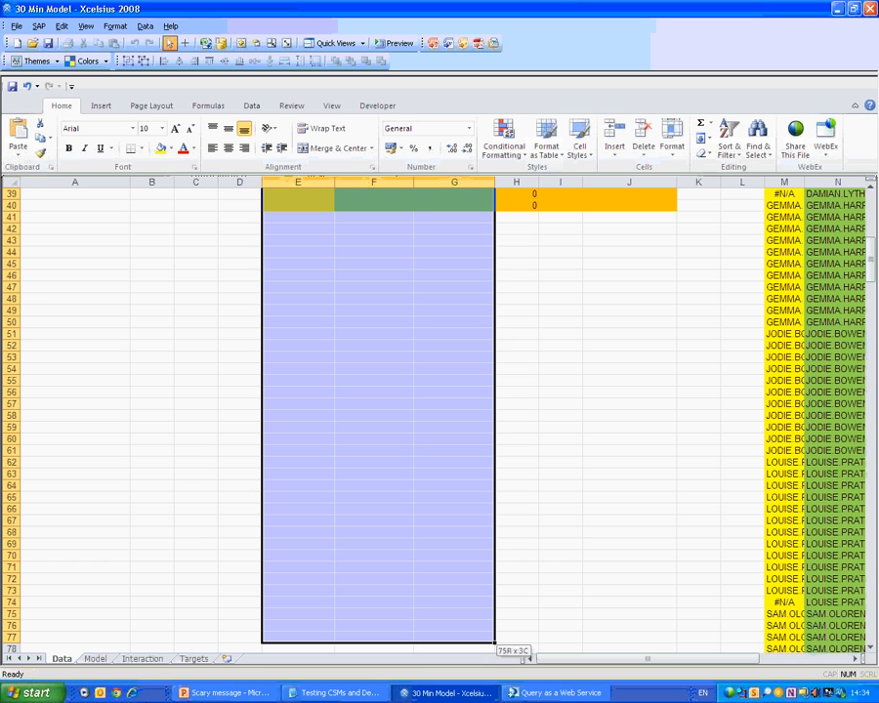
{"action": "left_click", "coordinate": [171, 149]}
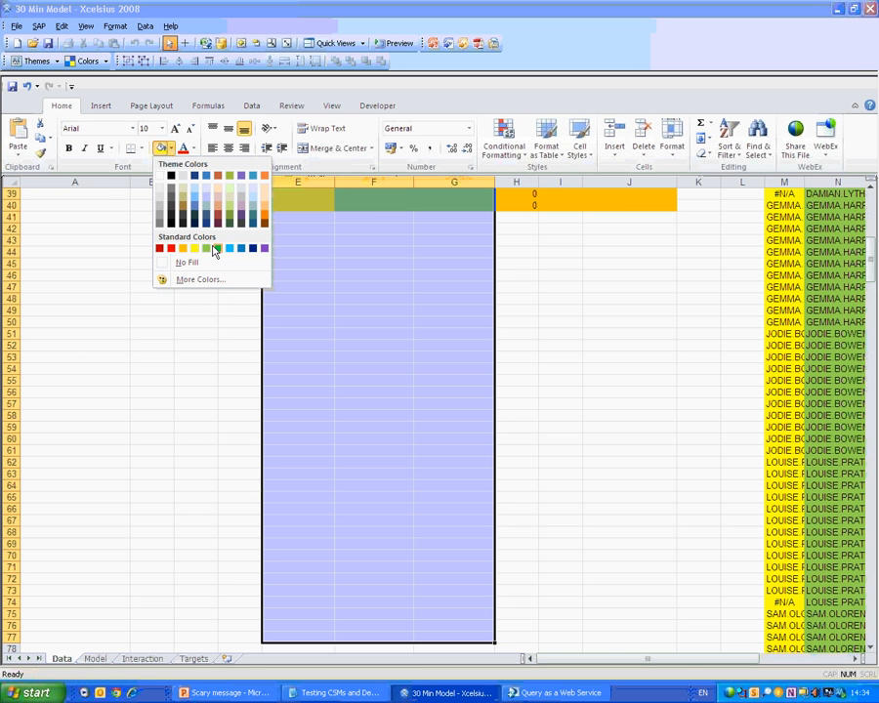
{"action": "left_click", "coordinate": [205, 250]}
Select the first SCSM name in Table 3.
{"action": "scroll", "coordinate": [342, 371], "scroll_direction": "up", "scroll_amount": 13}
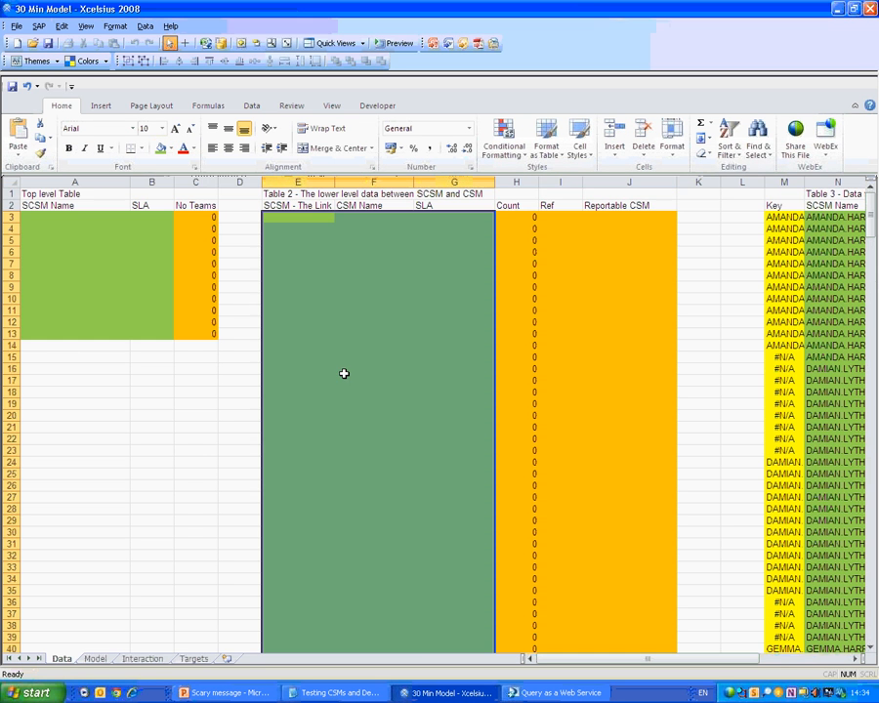
{"action": "left_click", "coordinate": [791, 220]}
{"action": "scroll", "coordinate": [793, 225], "scroll_direction": "right", "scroll_amount": 4}
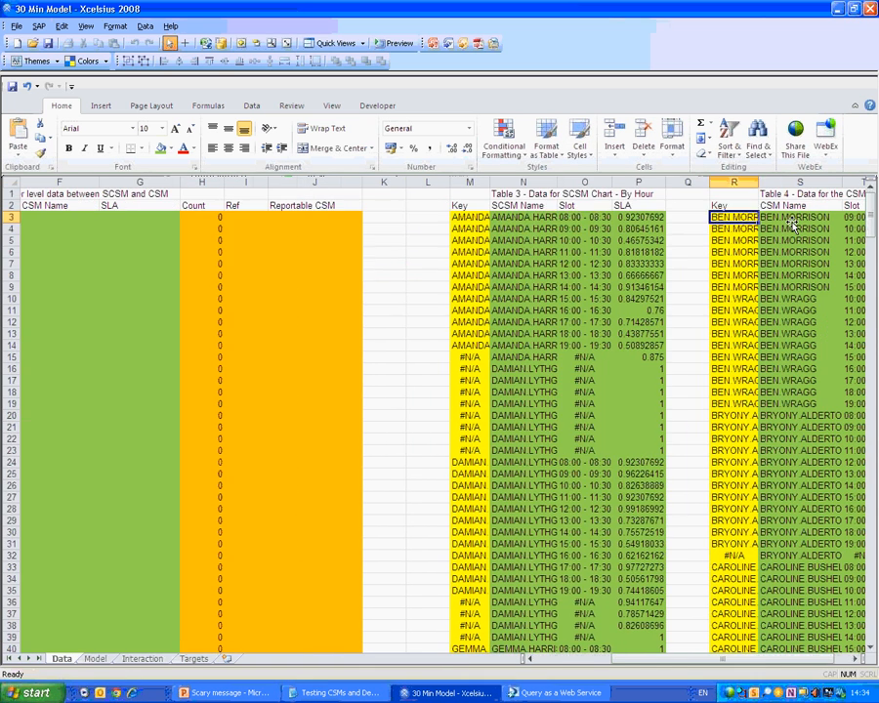
Clear the Table 3 data block from N3 down to its last row.
{"action": "key", "text": "ctrl+shift+Right"}
{"action": "key", "text": "ctrl+shift+Down"}
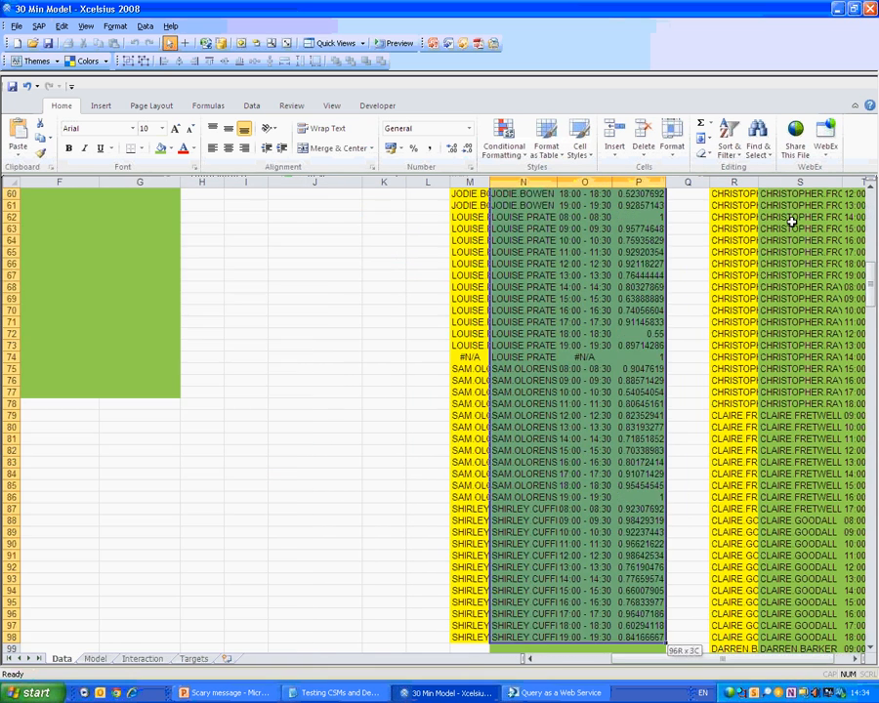
{"action": "key", "text": "Delete"}
{"action": "key", "text": "Right"}
{"action": "key", "text": "Up"}
{"action": "key", "text": "Up"}
Clear the Table 4 data in columns S to U down to the last row.
{"action": "left_click", "coordinate": [793, 223]}
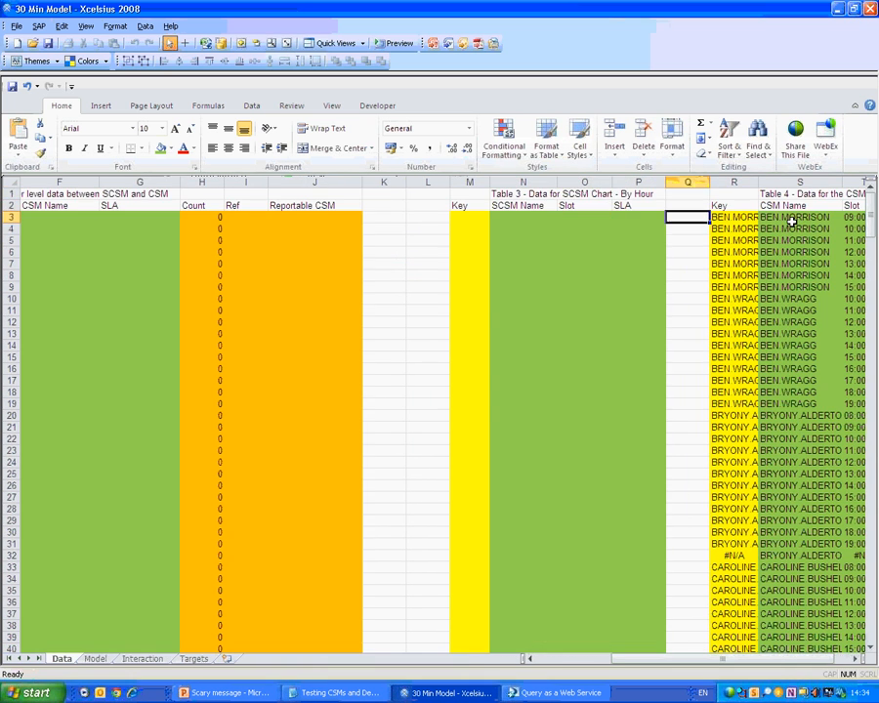
{"action": "key", "text": "ctrl+shift+Right"}
{"action": "key", "text": "ctrl+shift+Down"}
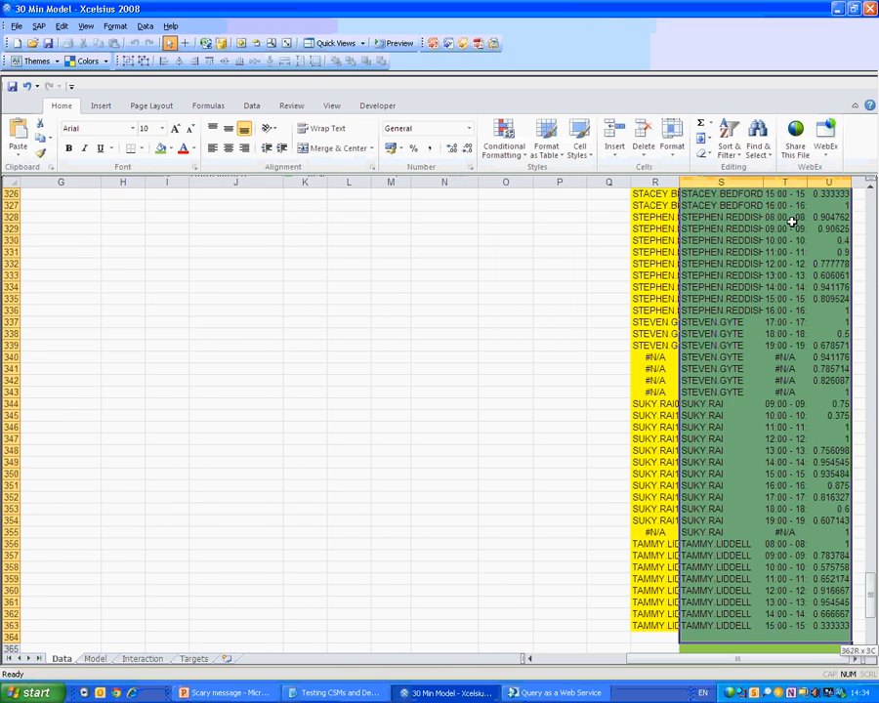
{"action": "key", "text": "Delete"}
{"action": "key", "text": "Up"}
{"action": "key", "text": "Up"}
{"action": "key", "text": "Left"}
{"action": "key", "text": "Left"}
{"action": "key", "text": "Left"}
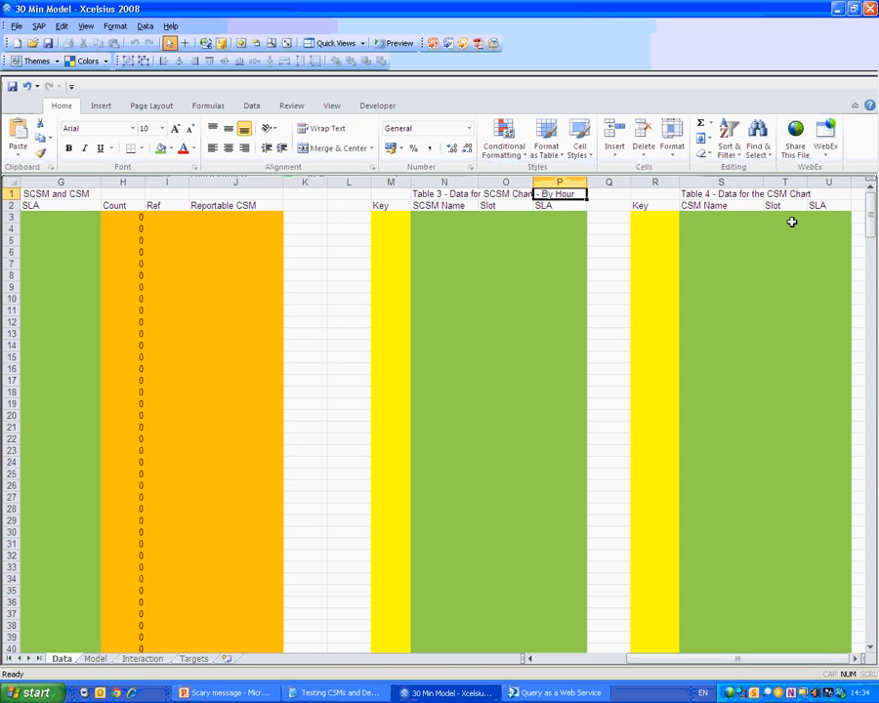
{"action": "key", "text": "Left"}
{"action": "key", "text": "Left"}
{"action": "key", "text": "Left"}
{"action": "key", "text": "Left"}
{"action": "key", "text": "Left"}
{"action": "key", "text": "Left"}
{"action": "key", "text": "Left"}
{"action": "key", "text": "Left"}
{"action": "key", "text": "Left"}
{"action": "key", "text": "Left"}
{"action": "key", "text": "Left"}
{"action": "key", "text": "Left"}
{"action": "key", "text": "Left"}
{"action": "key", "text": "Left"}
{"action": "key", "text": "Left"}
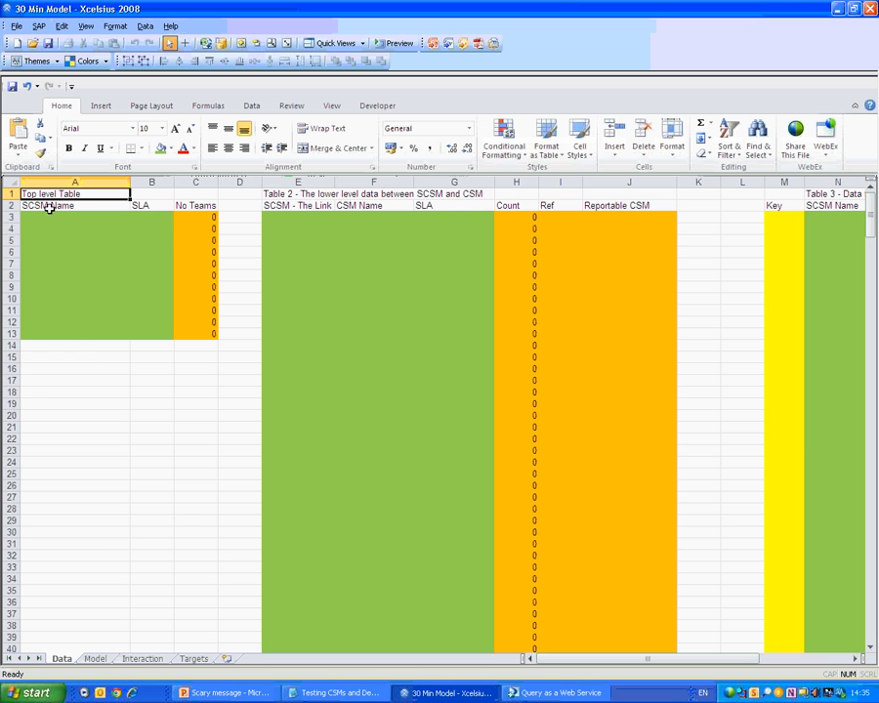
Select A3:B13 in the Top level Table and bring the Query as a Web Service login forward.
{"action": "left_click_drag", "start_coordinate": [43, 208], "coordinate": [142, 229]}
{"action": "left_click", "coordinate": [137, 216]}
{"action": "left_click", "coordinate": [59, 216]}
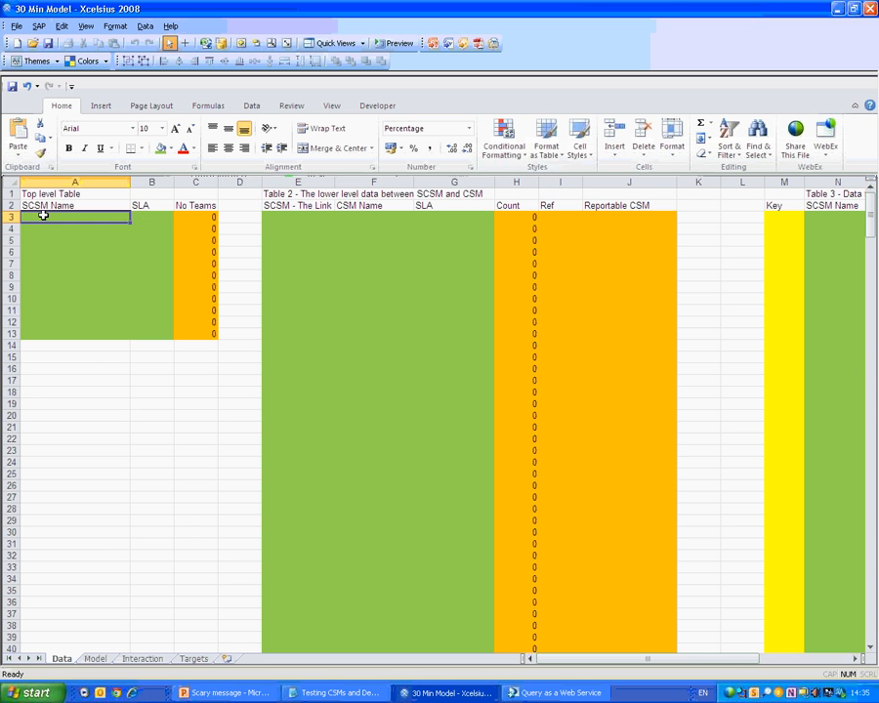
{"action": "left_click_drag", "start_coordinate": [43, 216], "coordinate": [146, 333]}
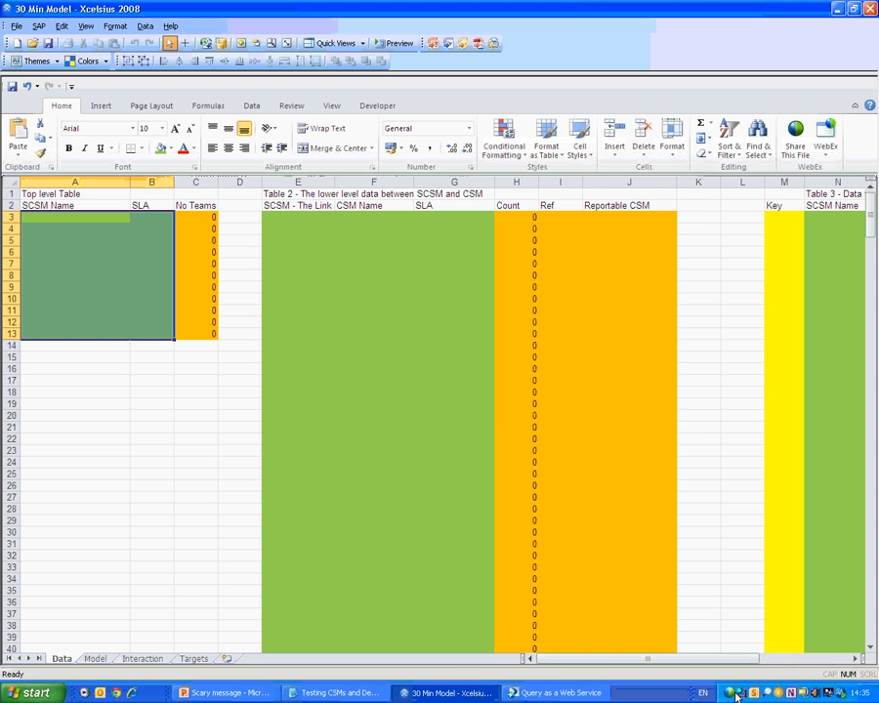
{"action": "left_click", "coordinate": [590, 693]}
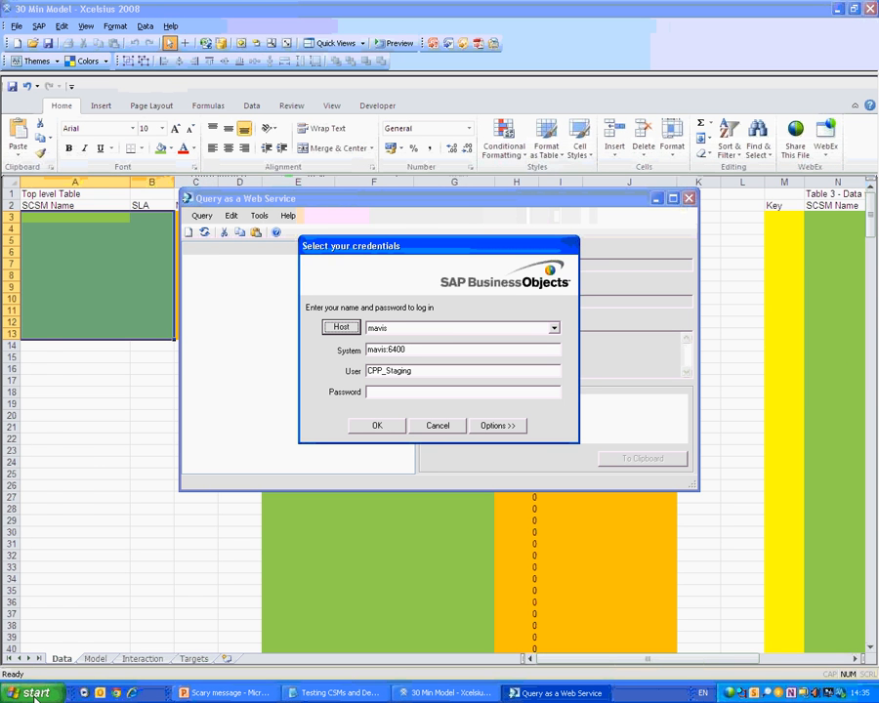
Pick host mavis in the Query as a Web Service login and sign in with the account password.
{"action": "left_click", "coordinate": [36, 692]}
{"action": "mouse_move", "coordinate": [86, 512]}
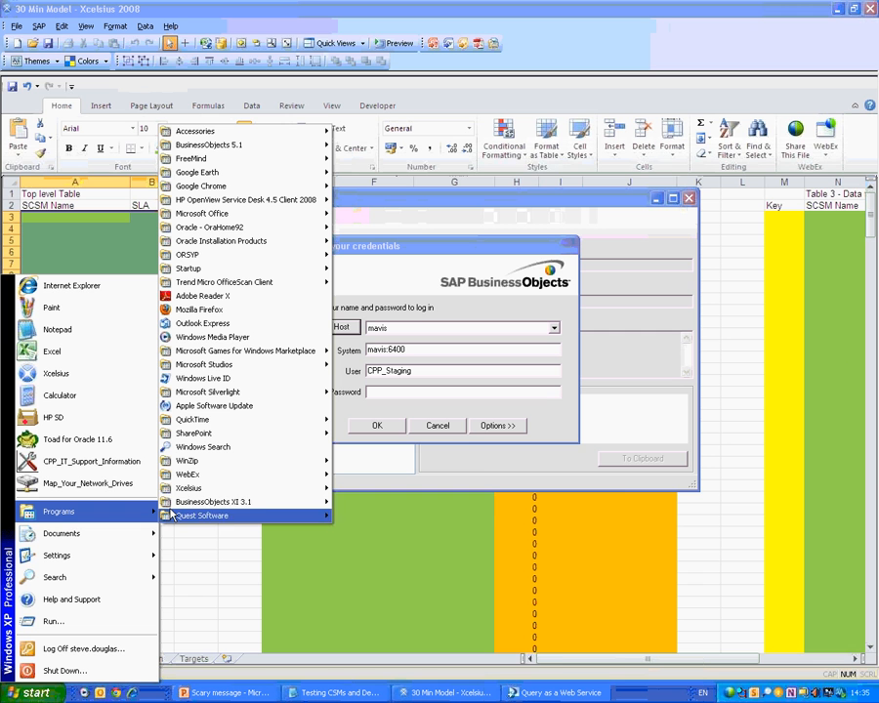
{"action": "mouse_move", "coordinate": [215, 501]}
{"action": "mouse_move", "coordinate": [410, 501]}
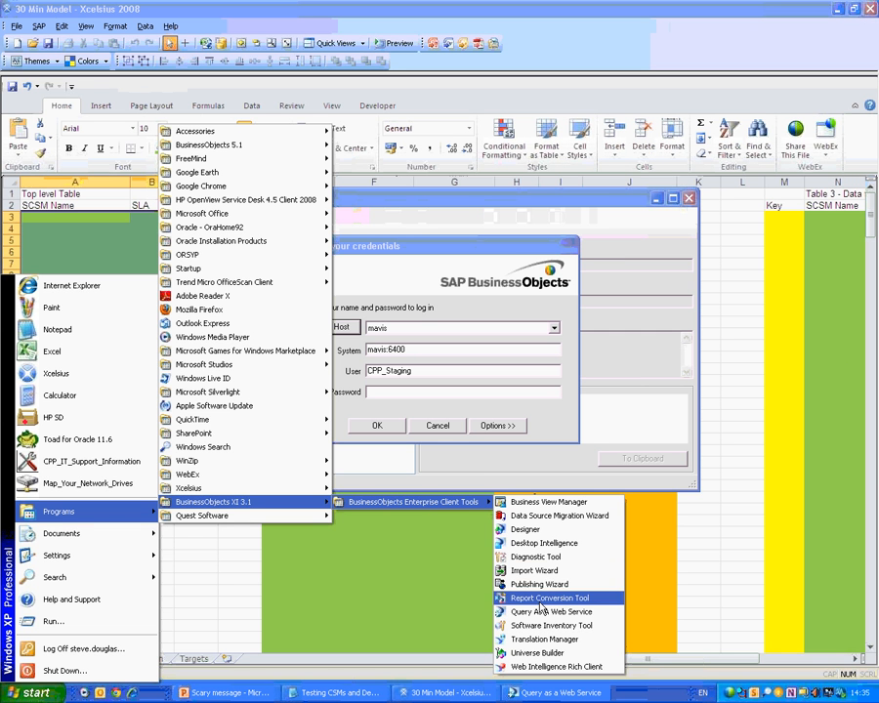
{"action": "left_click", "coordinate": [566, 318]}
{"action": "left_click", "coordinate": [446, 330]}
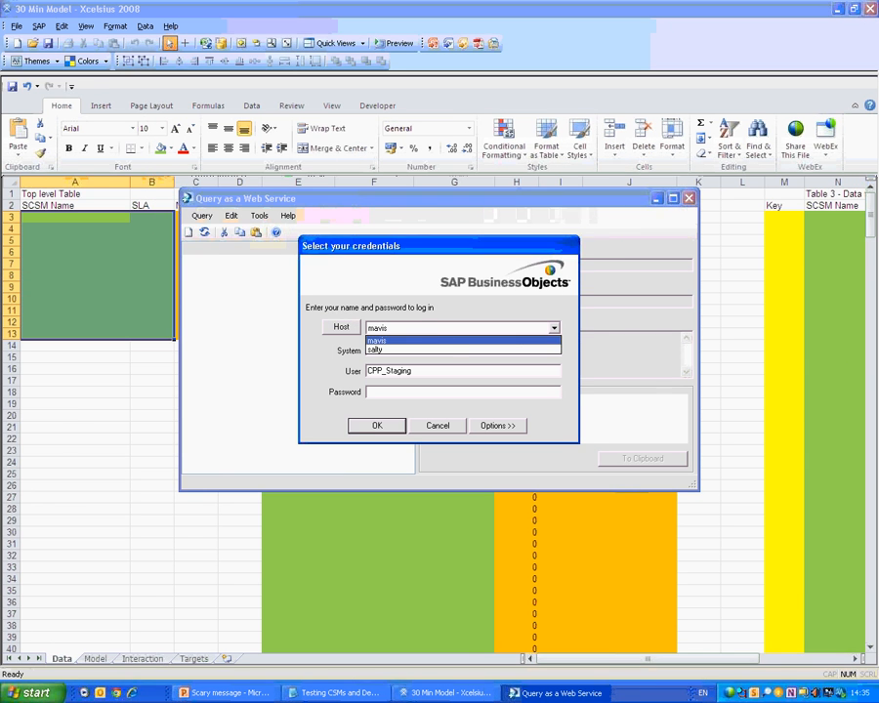
{"action": "left_click", "coordinate": [395, 339]}
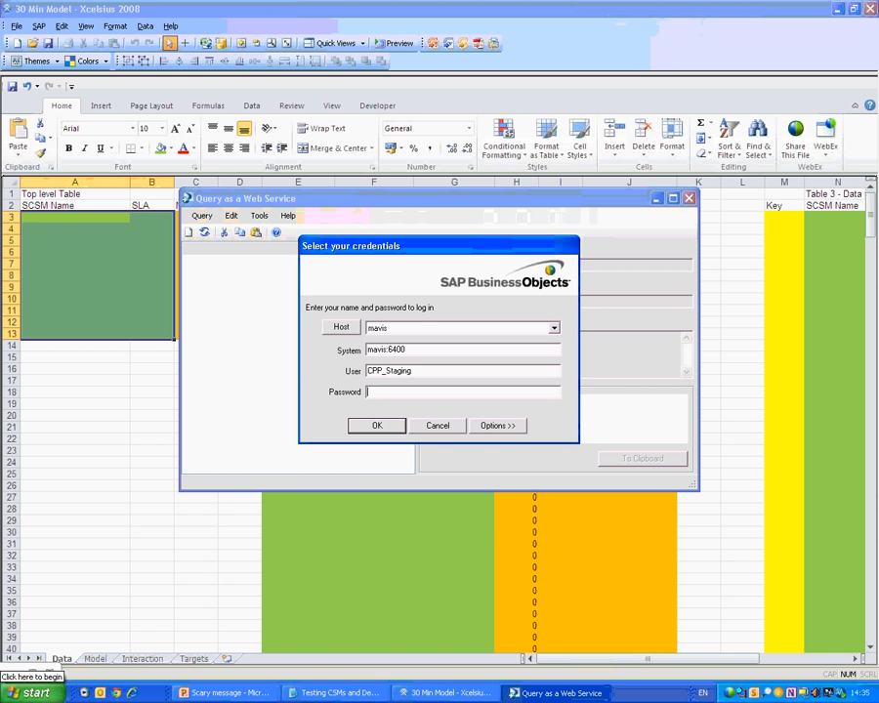
{"action": "type", "text": "********"}
{"action": "key", "text": "Return"}
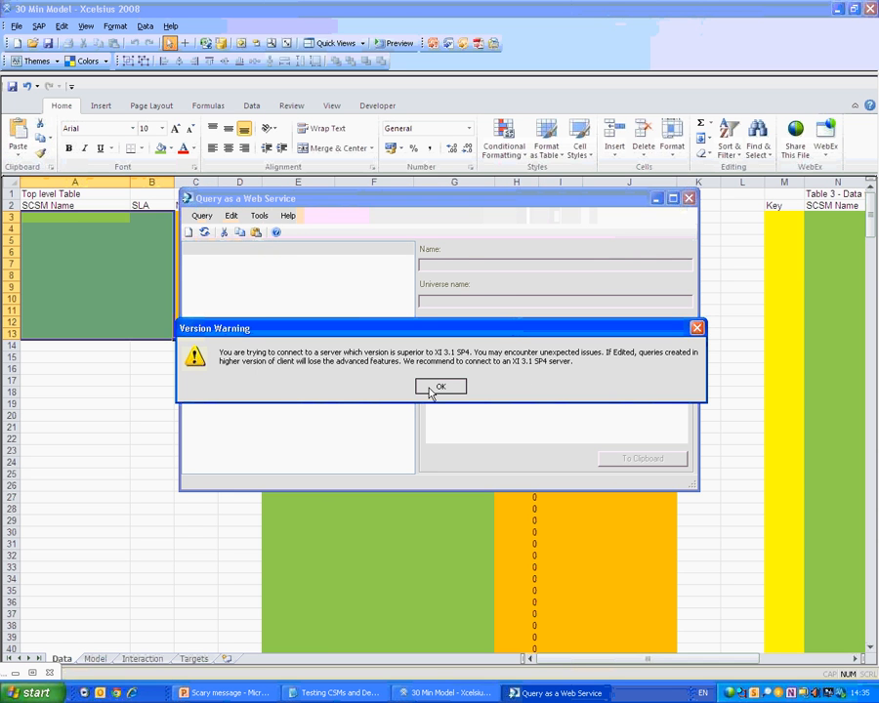
Dismiss the version warning and view Top_Level_Table under Training > Samples for Training Videos.
{"action": "left_click", "coordinate": [429, 389]}
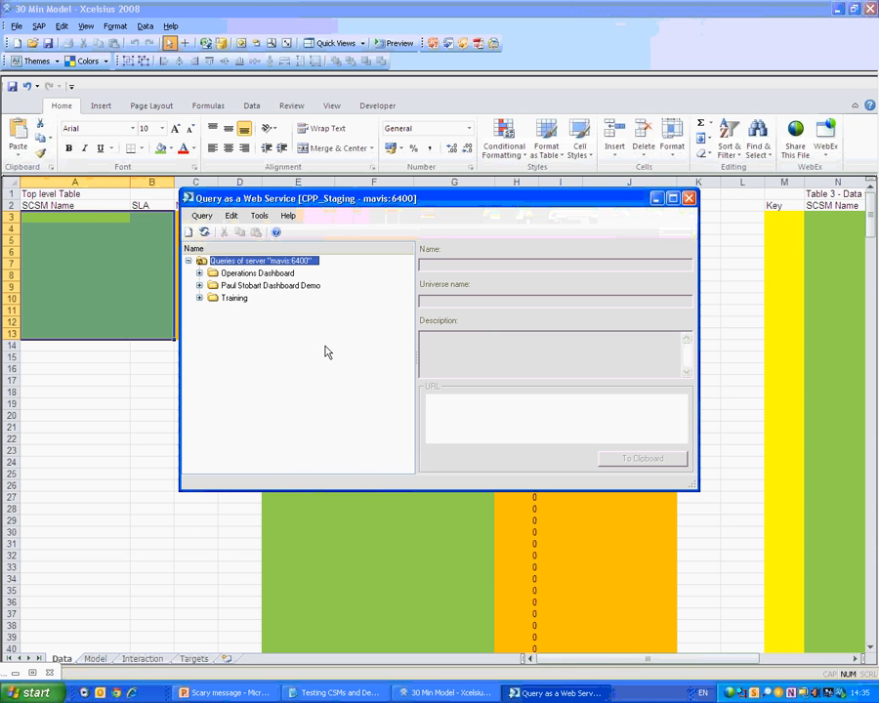
{"action": "left_click", "coordinate": [199, 274]}
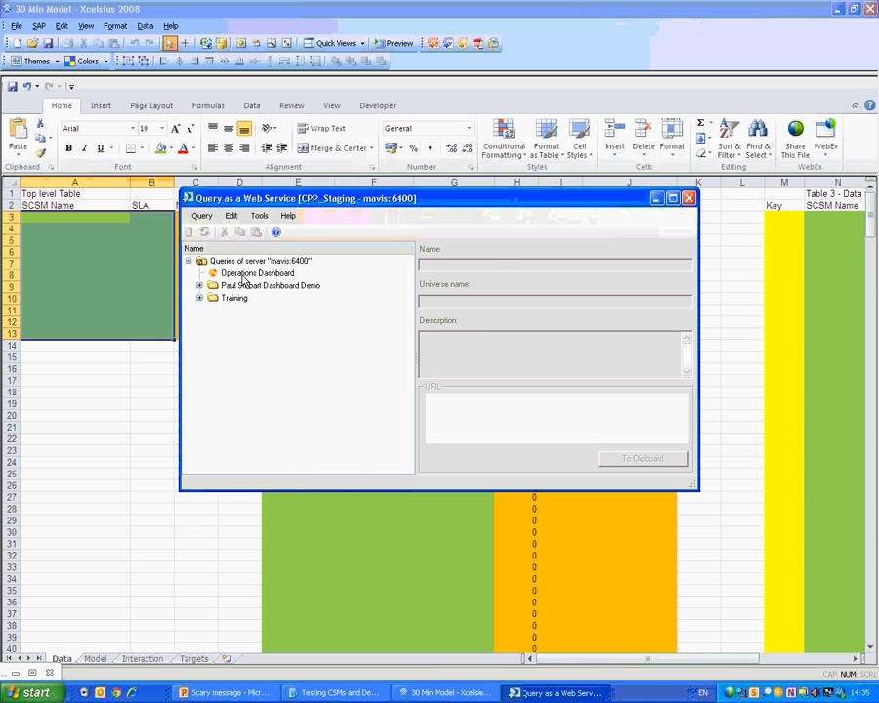
{"action": "left_click", "coordinate": [199, 273]}
{"action": "left_click", "coordinate": [199, 297]}
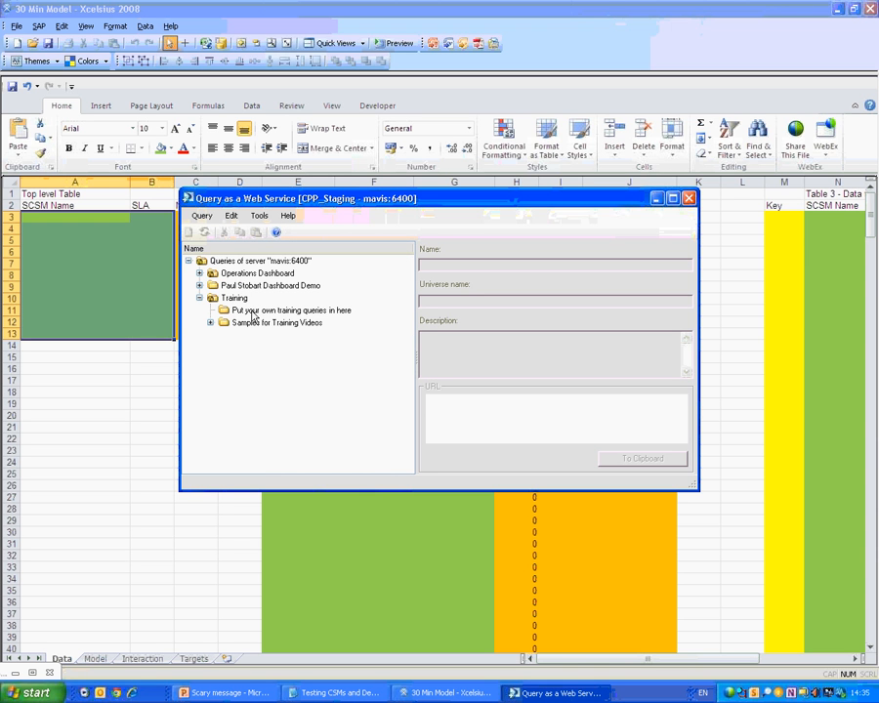
{"action": "left_click", "coordinate": [210, 324]}
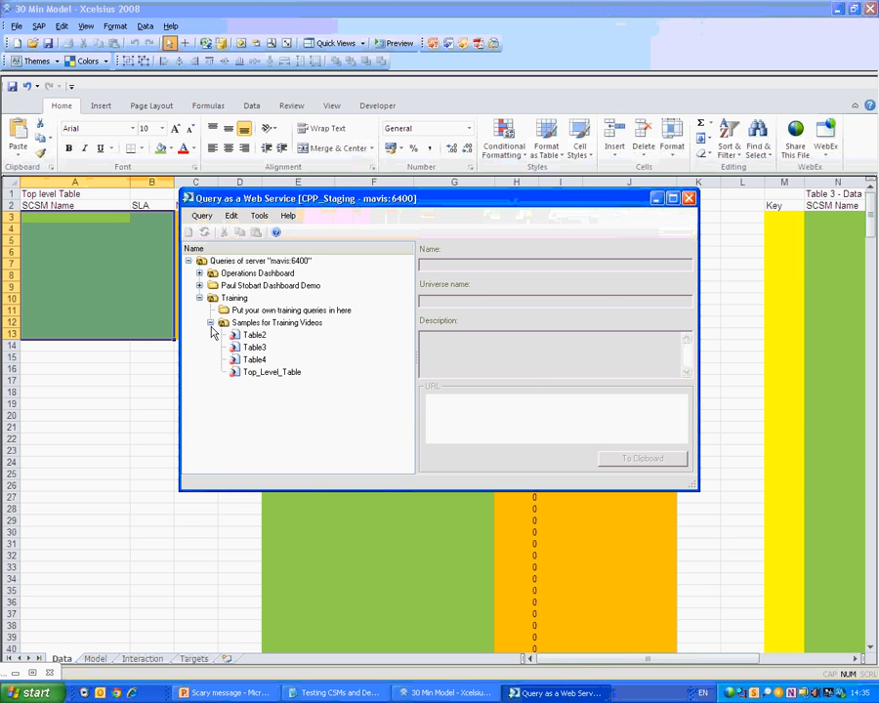
{"action": "left_click", "coordinate": [270, 376]}
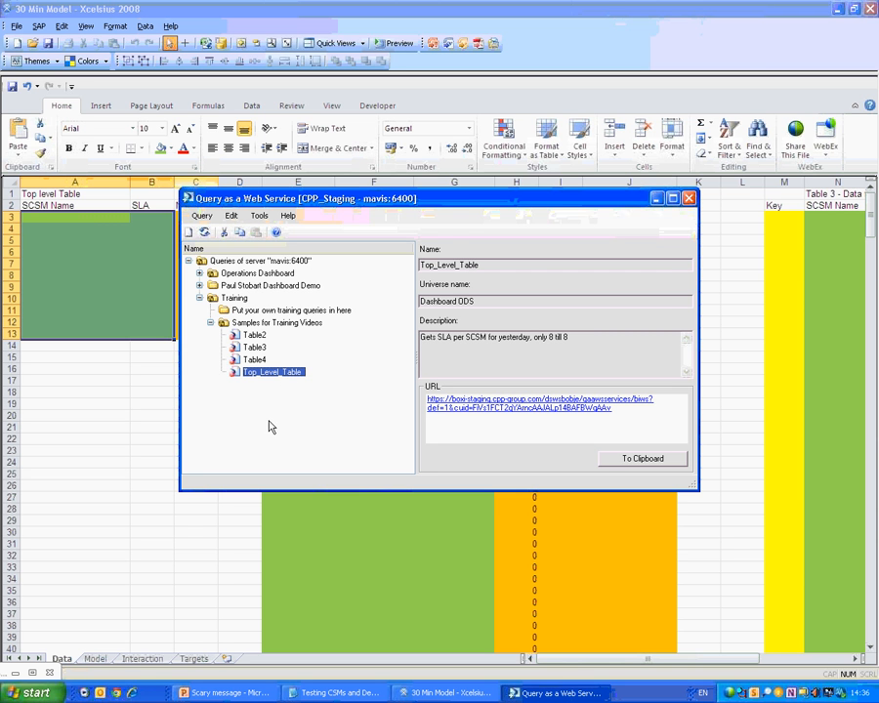
Create a new web service named 'Test' described as 'Demo to show you how it's done'.
{"action": "left_click", "coordinate": [188, 239]}
{"action": "type", "text": "Tes"}
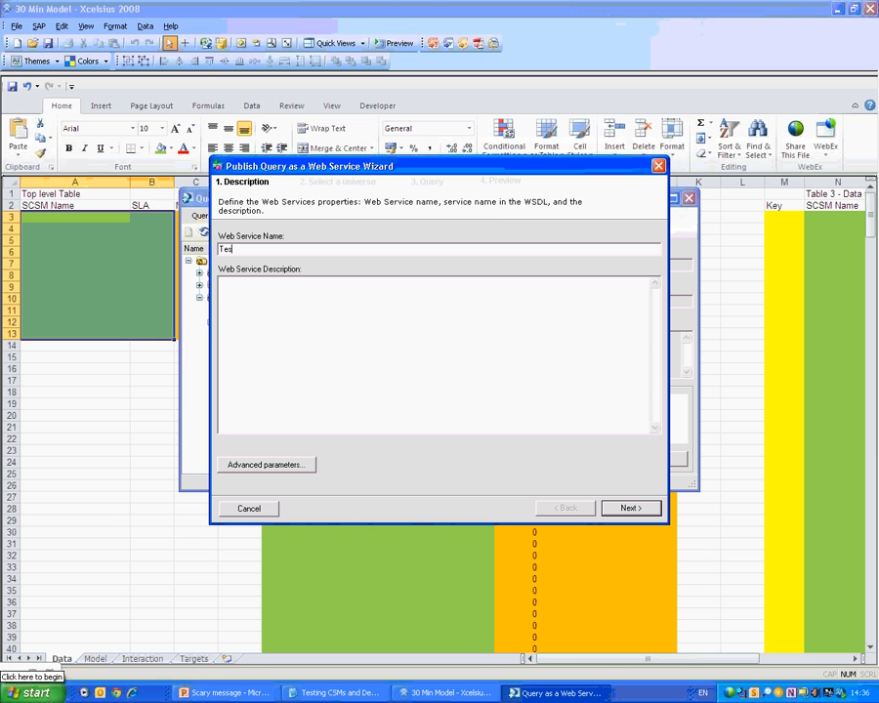
{"action": "type", "text": "t"}
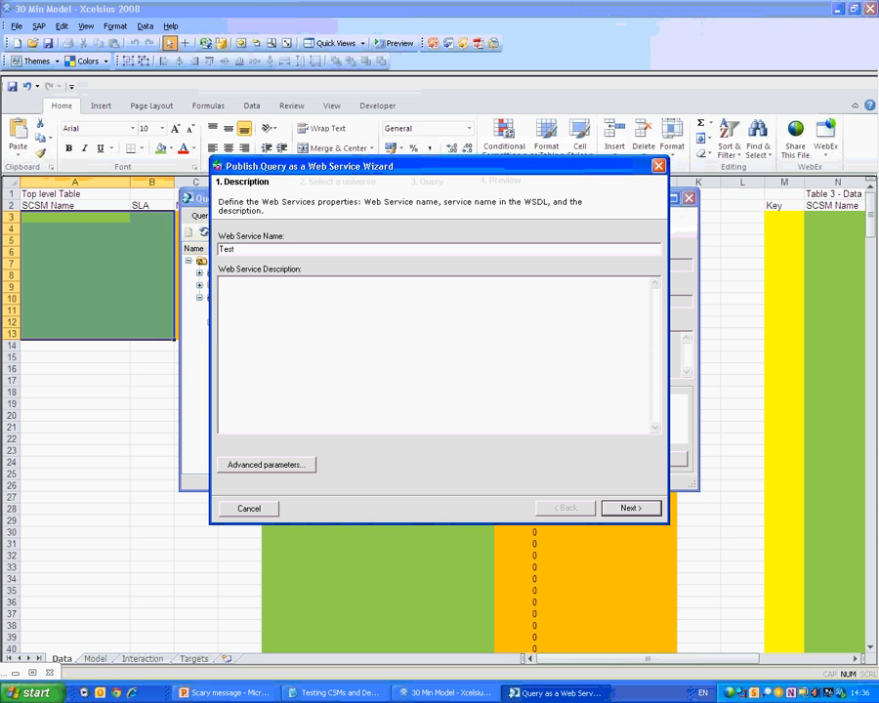
{"action": "key", "text": "Tab"}
{"action": "type", "text": "Demo to sho"}
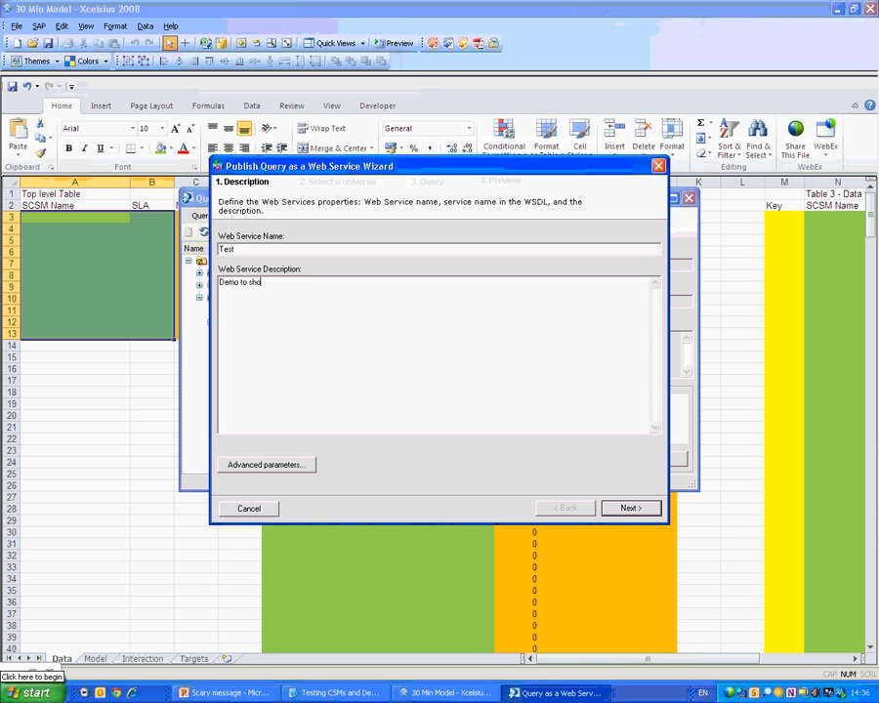
{"action": "type", "text": "w you how it's done"}
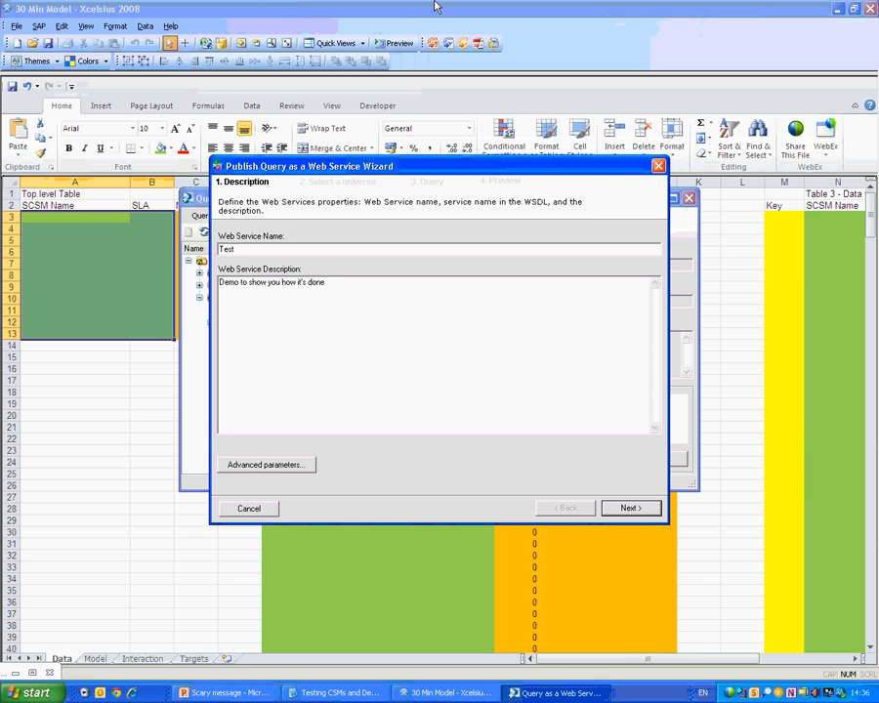
Check the advanced parameters' base URL, close them unchanged, and advance to universe selection.
{"action": "left_click", "coordinate": [267, 466]}
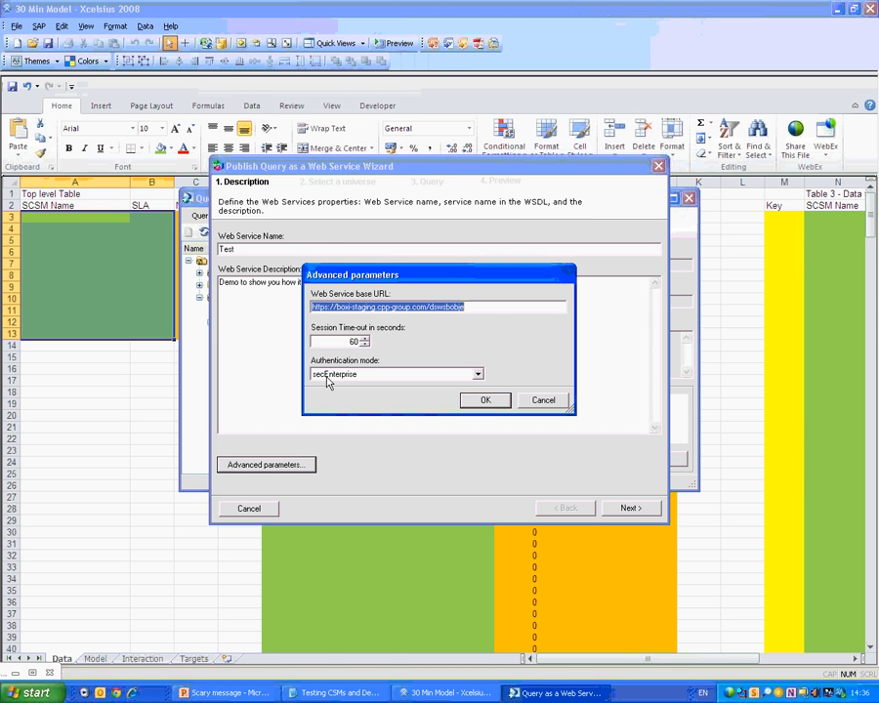
{"action": "left_click", "coordinate": [461, 309]}
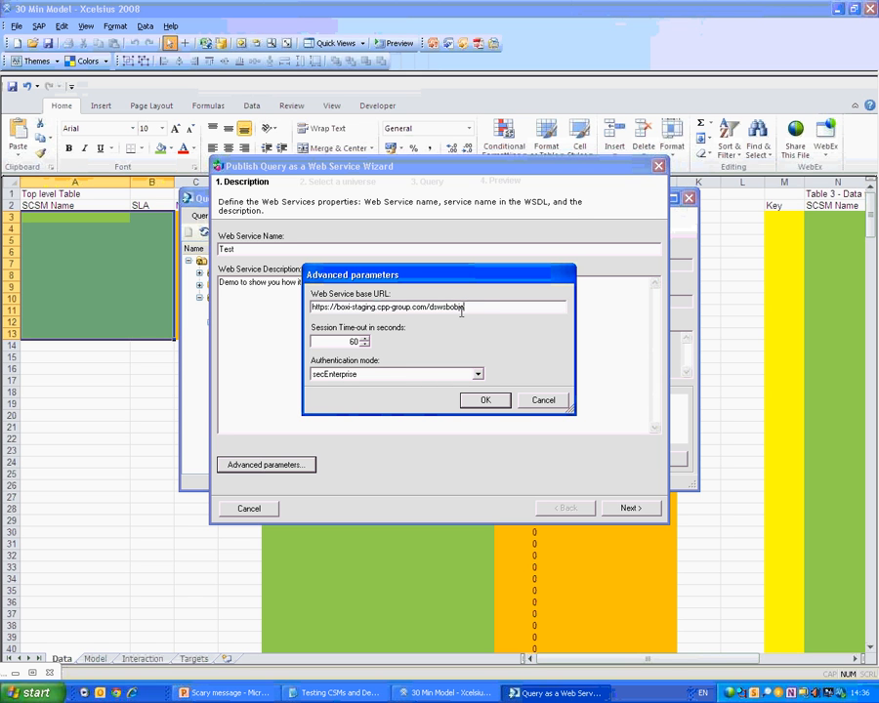
{"action": "left_click_drag", "start_coordinate": [463, 309], "coordinate": [304, 306]}
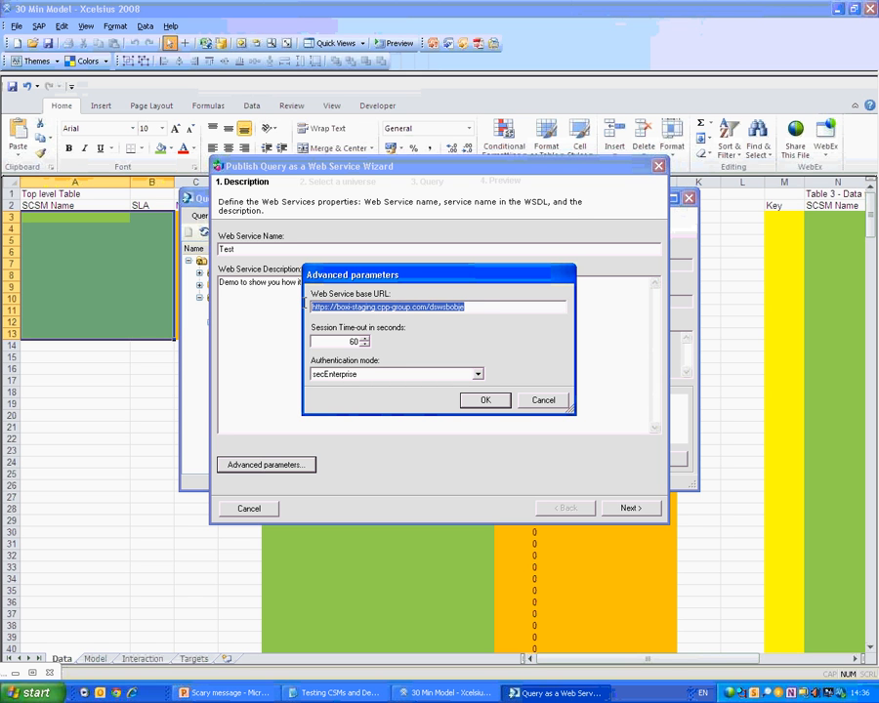
{"action": "left_click", "coordinate": [550, 402]}
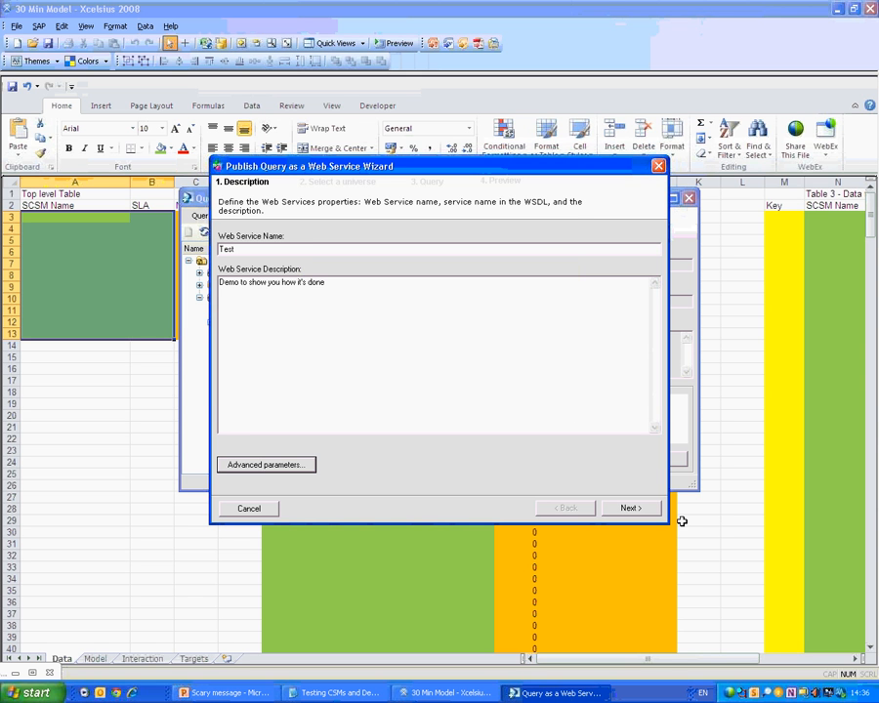
{"action": "left_click", "coordinate": [643, 506]}
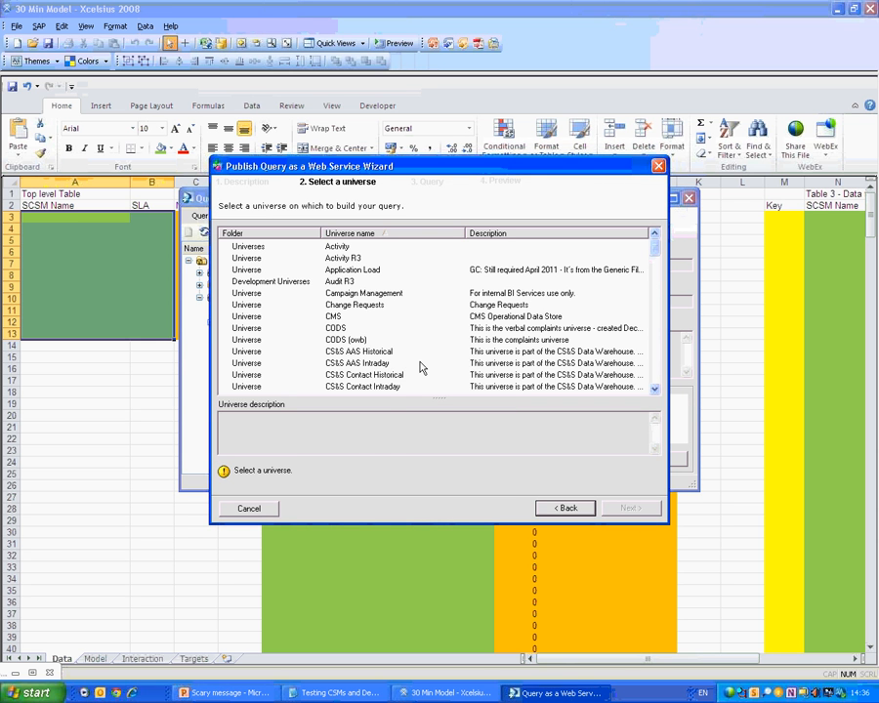
Pick the Dashboard ODS universe as the query's data source.
{"action": "left_click", "coordinate": [364, 375]}
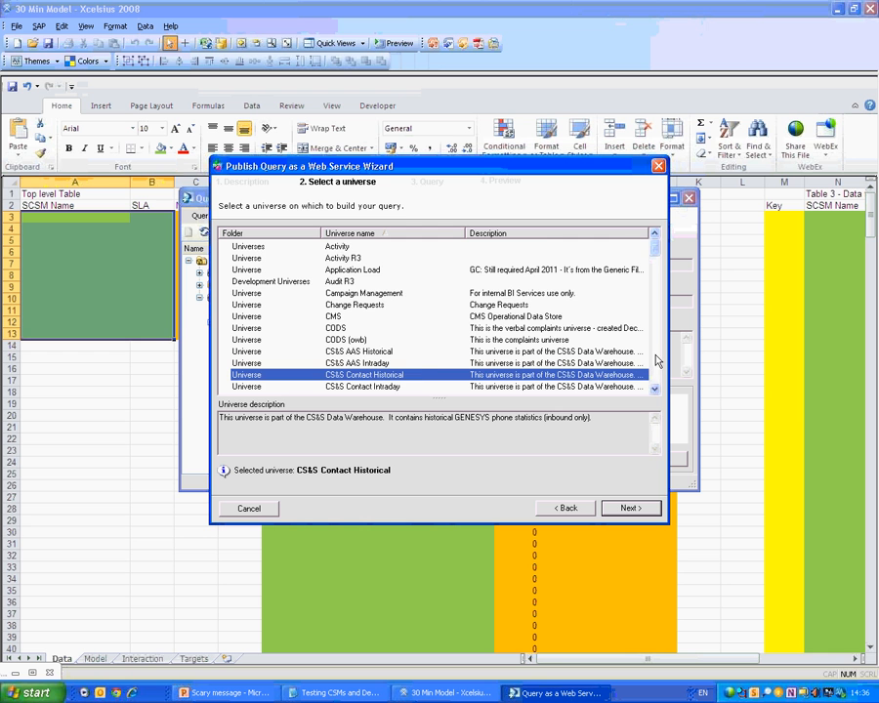
{"action": "left_click", "coordinate": [658, 391]}
{"action": "left_click", "coordinate": [657, 390]}
{"action": "scroll", "coordinate": [263, 197], "scroll_direction": "down", "scroll_amount": 1}
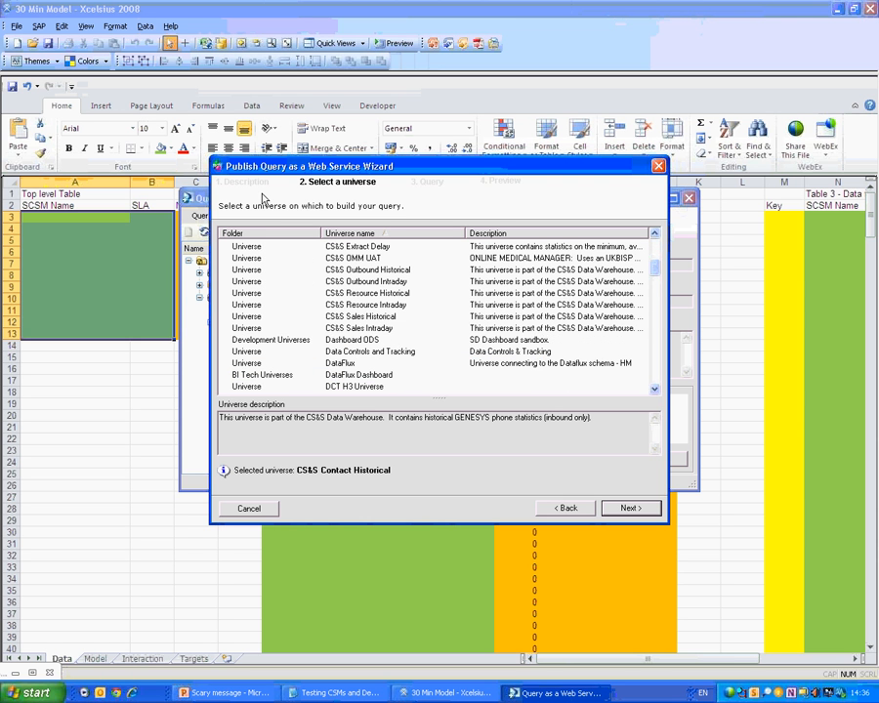
{"action": "left_click", "coordinate": [357, 342]}
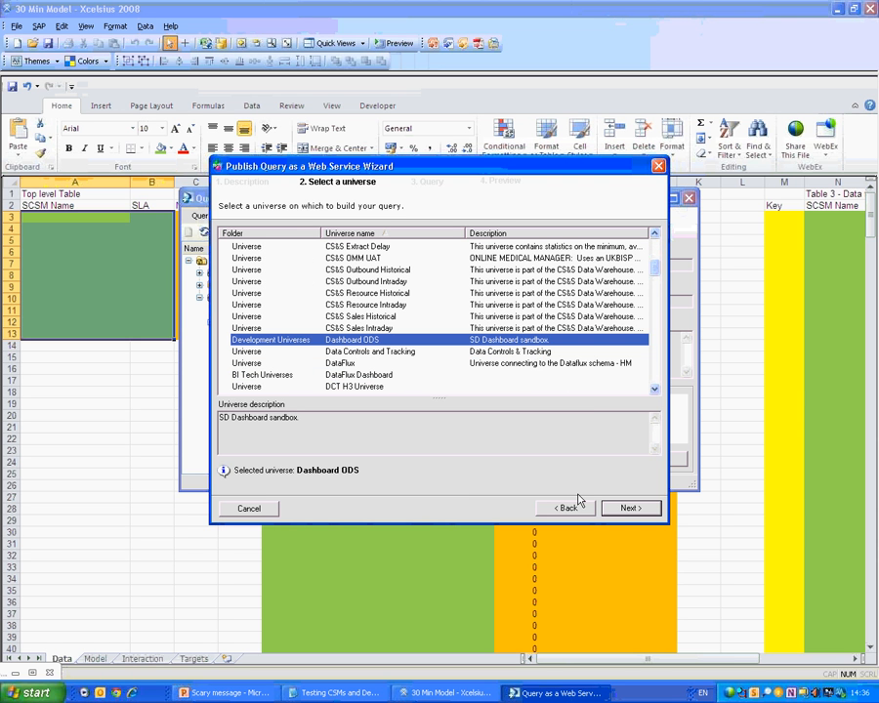
{"action": "left_click", "coordinate": [625, 507]}
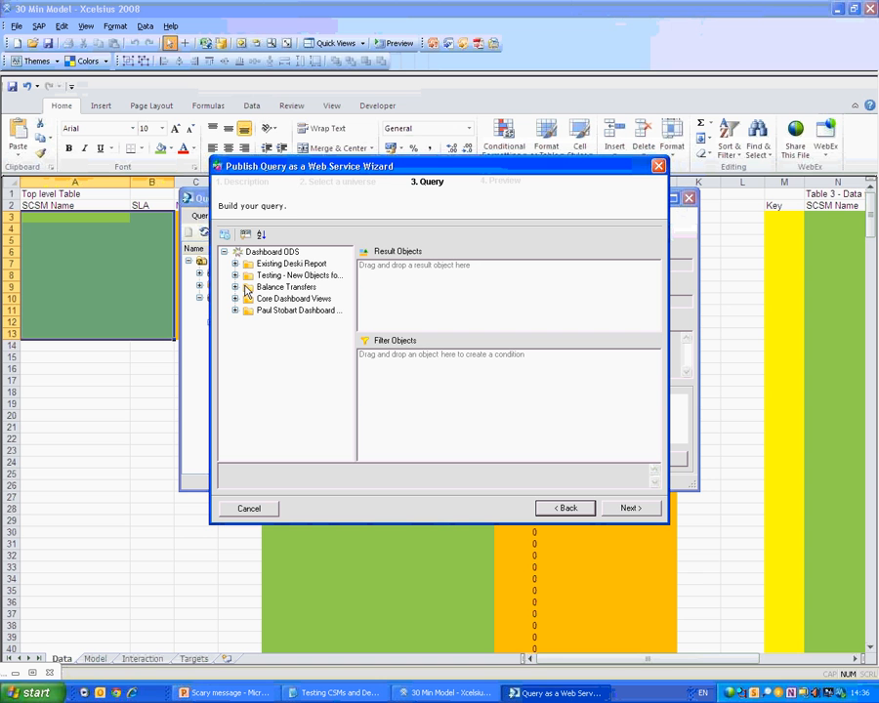
Add CSM Name, SLA, AHT and ACW to the query's result objects.
{"action": "left_click", "coordinate": [234, 298]}
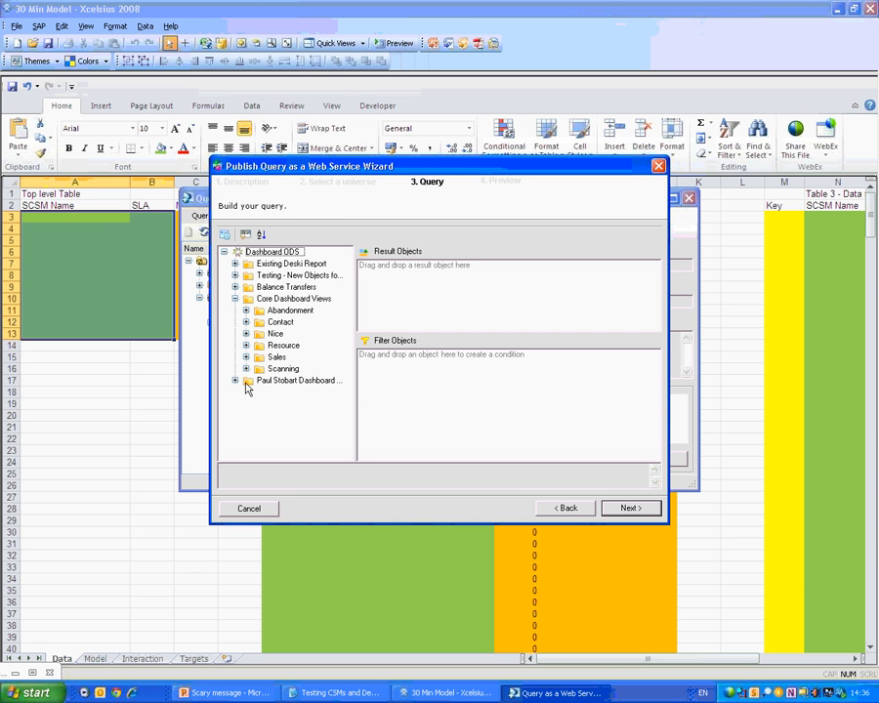
{"action": "left_click", "coordinate": [246, 321]}
{"action": "left_click_drag", "start_coordinate": [354, 329], "coordinate": [378, 332]}
{"action": "left_click", "coordinate": [300, 426]}
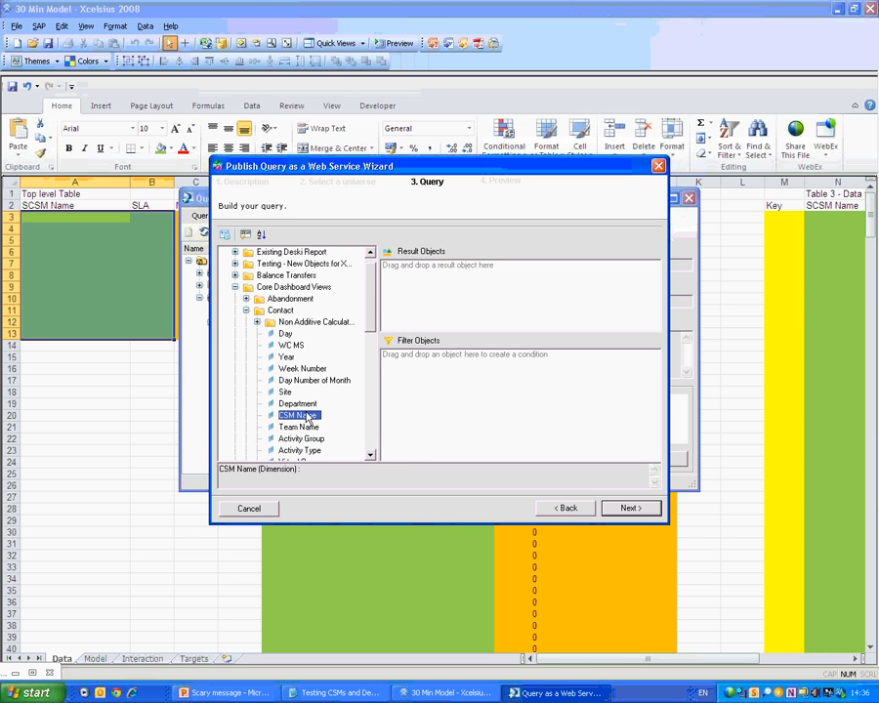
{"action": "left_click_drag", "start_coordinate": [306, 418], "coordinate": [422, 272]}
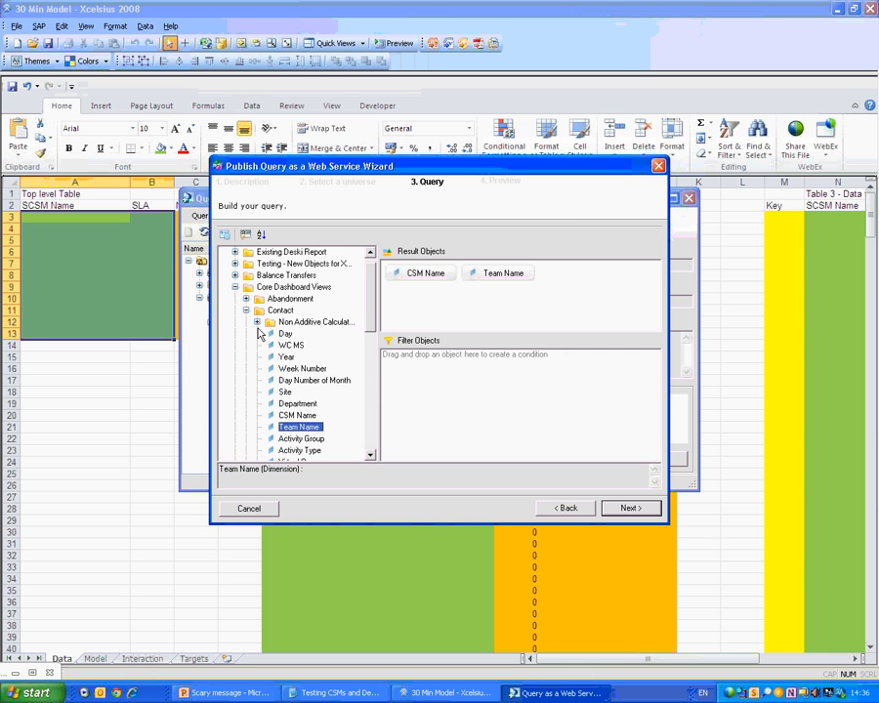
{"action": "left_click", "coordinate": [257, 321]}
{"action": "double_click", "coordinate": [295, 333]}
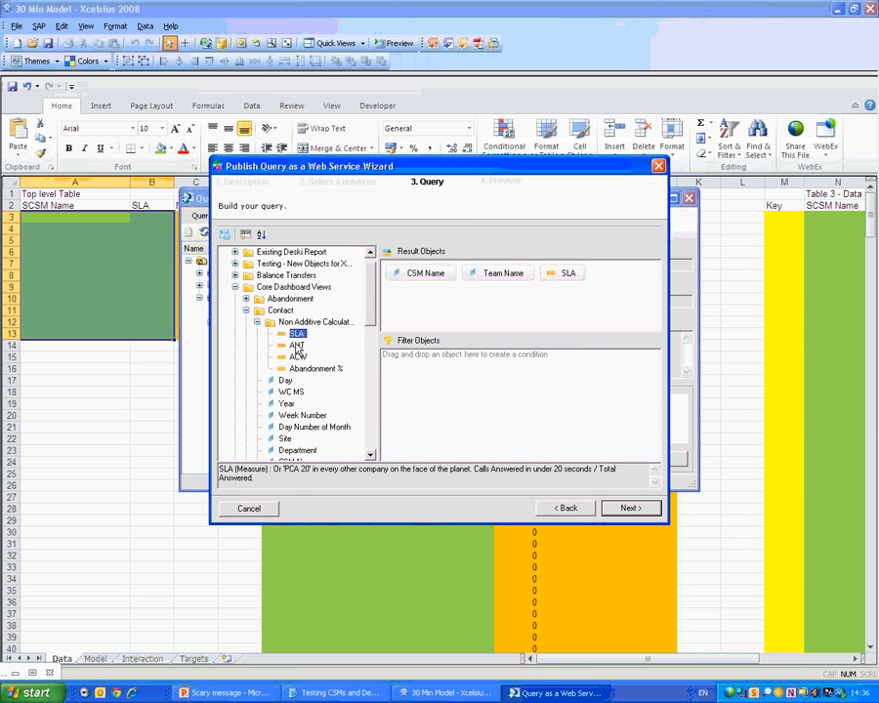
{"action": "double_click", "coordinate": [297, 346]}
{"action": "double_click", "coordinate": [298, 357]}
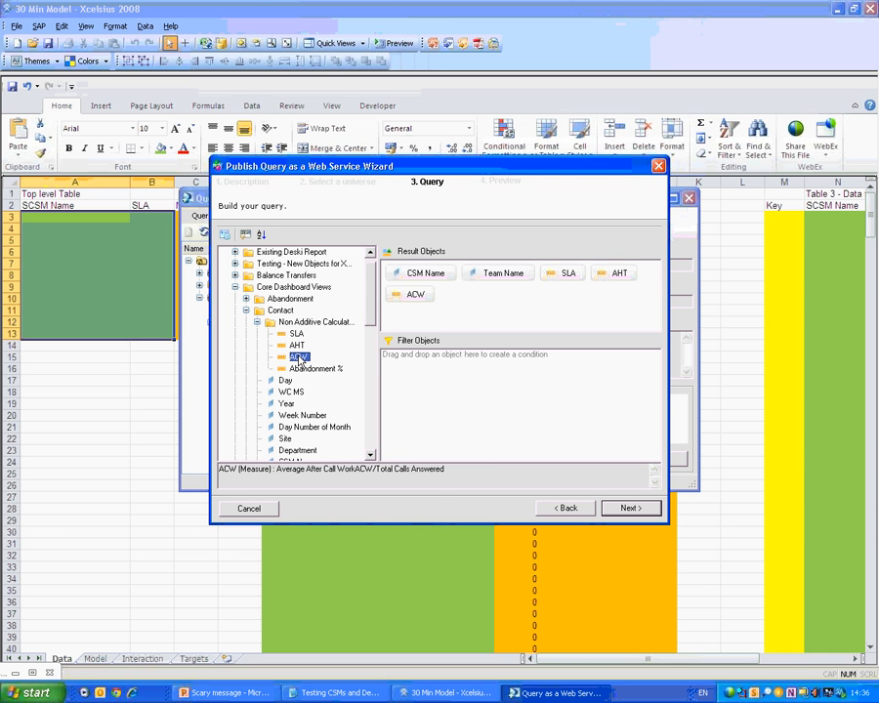
{"action": "left_click", "coordinate": [258, 321]}
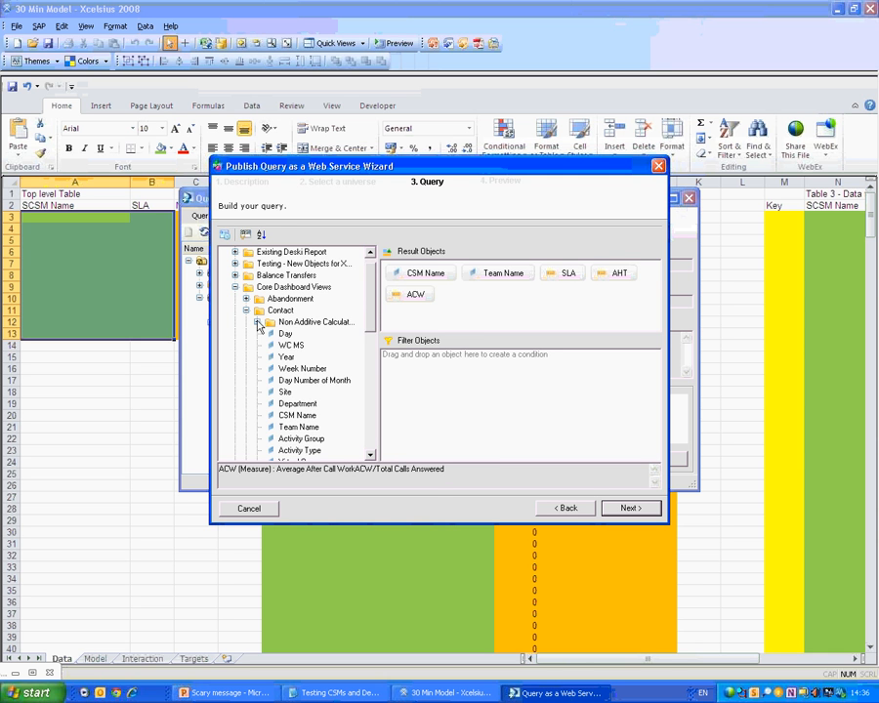
Add the Yesterday filter and a CSM Name filter to the query.
{"action": "scroll", "coordinate": [293, 352], "scroll_direction": "down", "scroll_amount": 5}
{"action": "scroll", "coordinate": [293, 352], "scroll_direction": "down", "scroll_amount": 4}
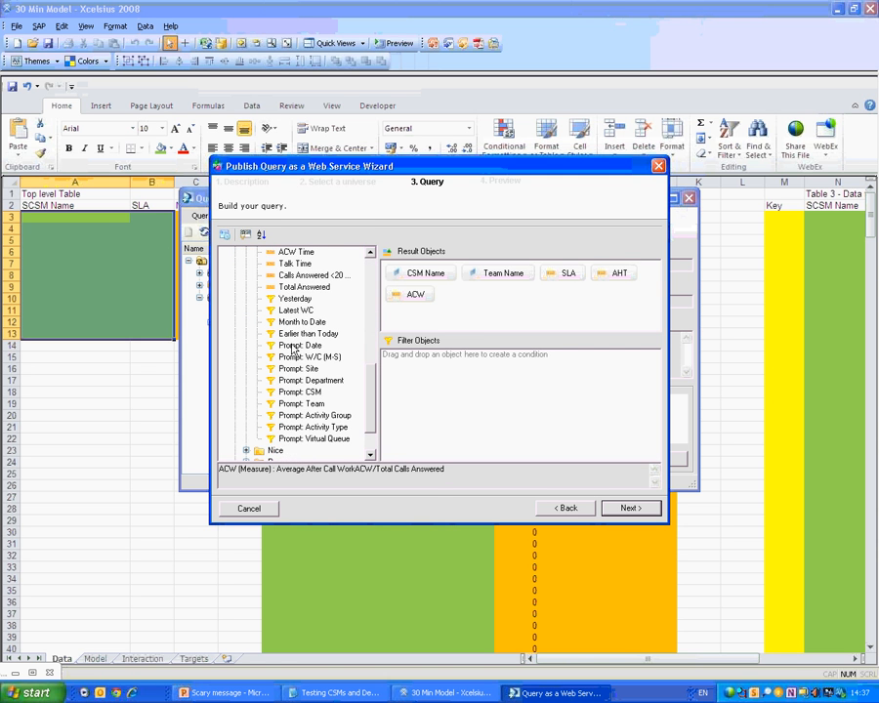
{"action": "double_click", "coordinate": [295, 298]}
{"action": "left_click_drag", "start_coordinate": [425, 273], "coordinate": [430, 386]}
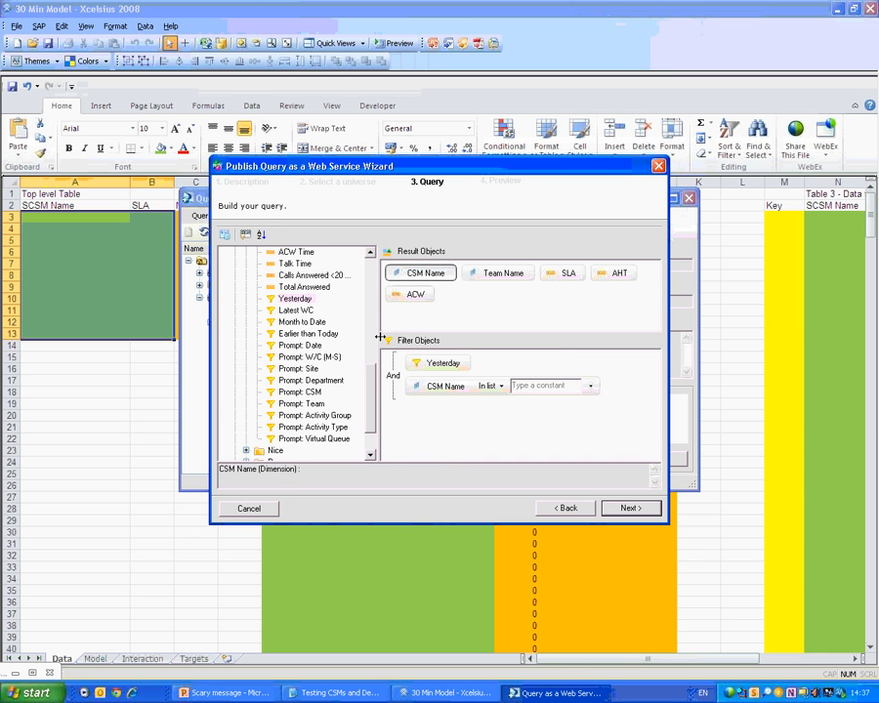
Filter Service Call Reporting Flag Equal to Y and paste the CSM names into the CSM Name list.
{"action": "left_click", "coordinate": [311, 286]}
{"action": "scroll", "coordinate": [312, 293], "scroll_direction": "up", "scroll_amount": 2}
{"action": "left_click_drag", "start_coordinate": [315, 252], "coordinate": [545, 421]}
{"action": "left_click", "coordinate": [545, 415]}
{"action": "left_click", "coordinate": [556, 421]}
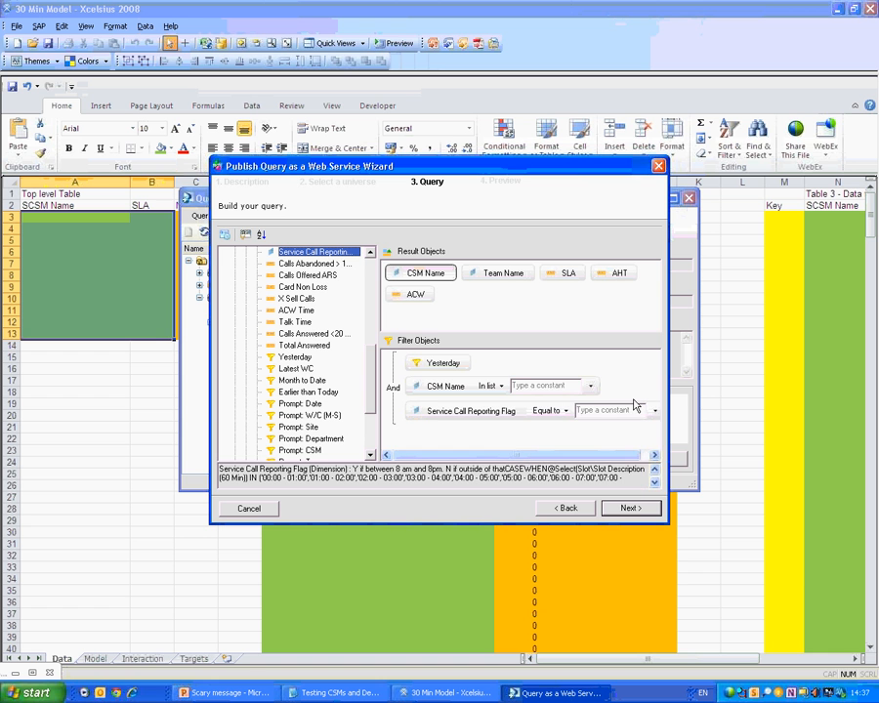
{"action": "left_click", "coordinate": [654, 410]}
{"action": "left_click", "coordinate": [675, 449]}
{"action": "double_click", "coordinate": [247, 292]}
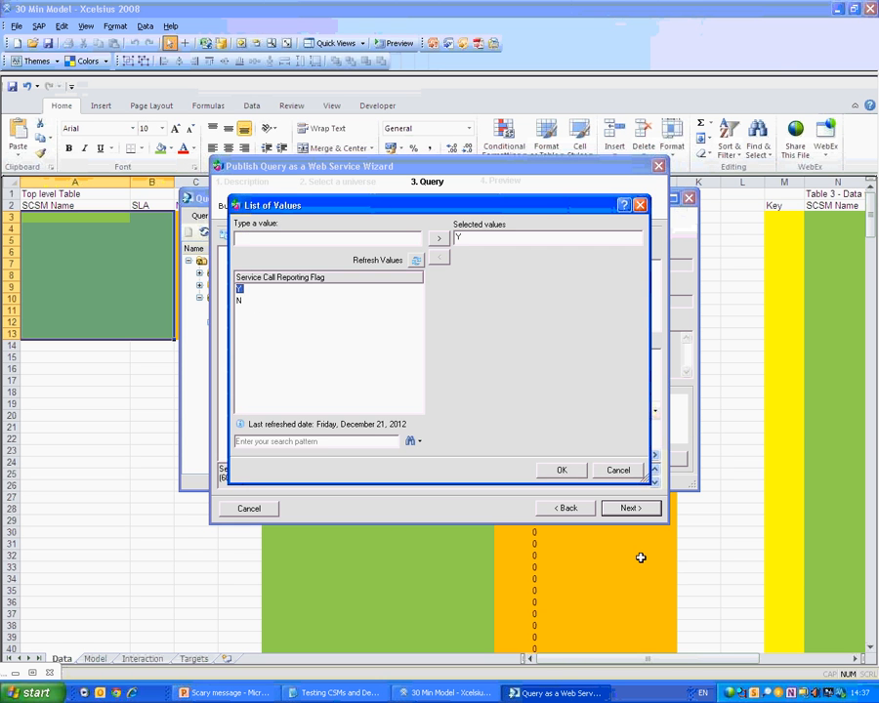
{"action": "left_click", "coordinate": [566, 471]}
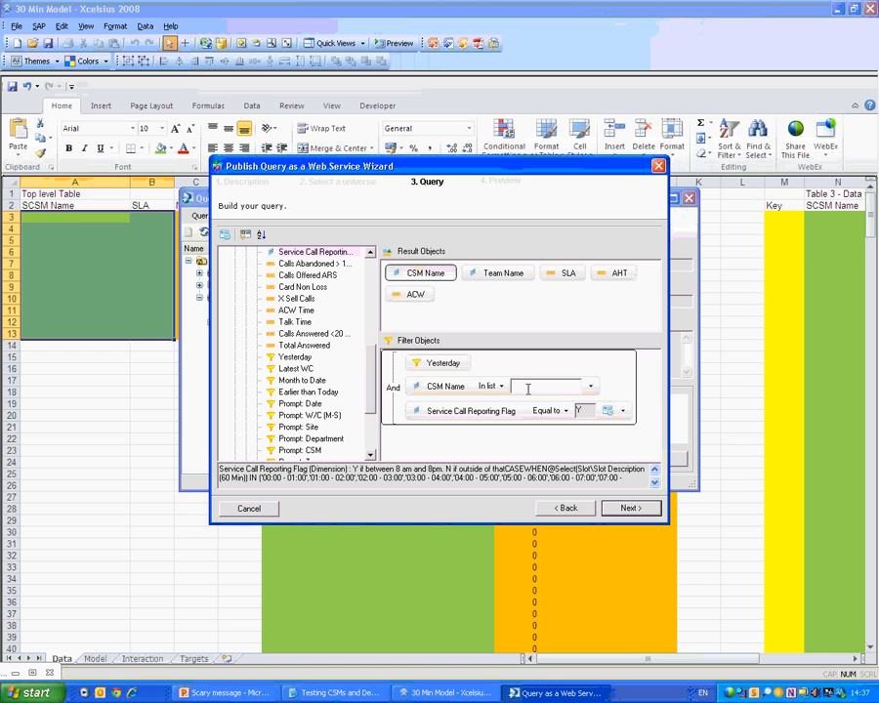
{"action": "left_click", "coordinate": [527, 388]}
{"action": "key", "text": "ctrl+v"}
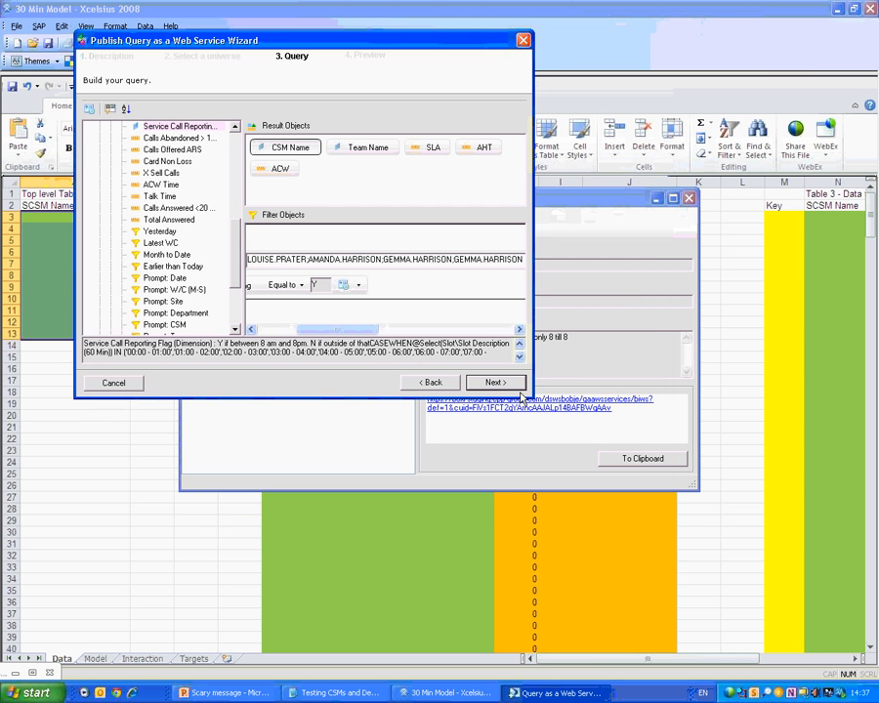
Enlarge the wizard and add ascending sorts on CSM Name, then Team Name.
{"action": "left_click_drag", "start_coordinate": [527, 397], "coordinate": [802, 538]}
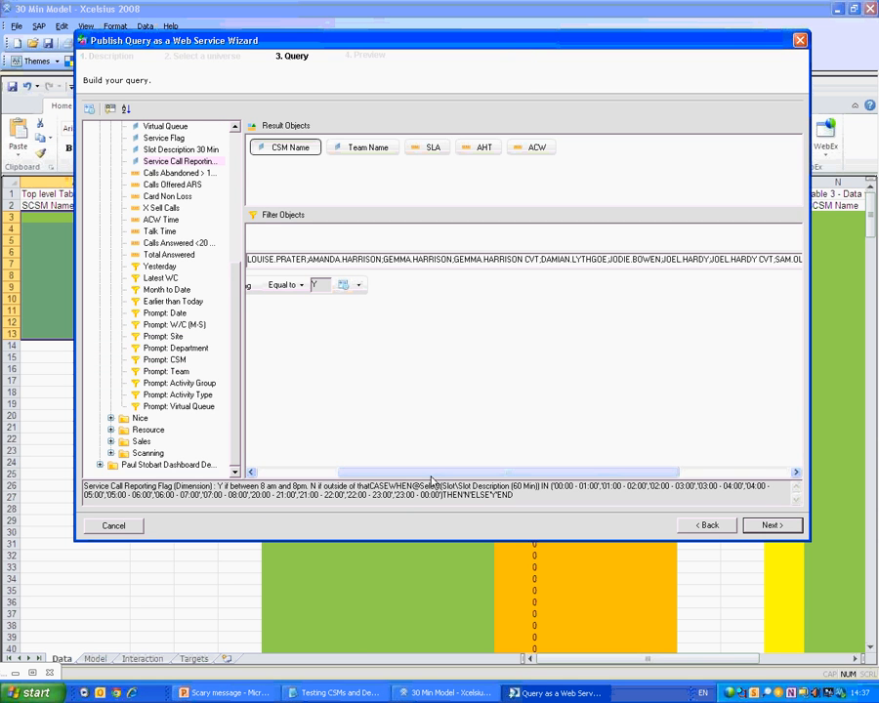
{"action": "left_click_drag", "start_coordinate": [433, 473], "coordinate": [287, 476]}
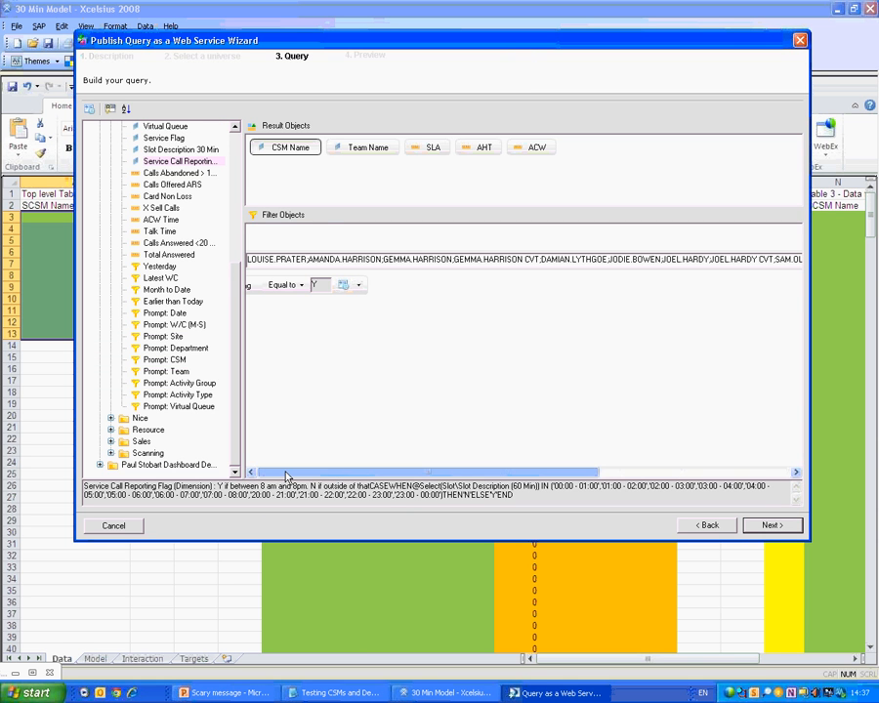
{"action": "left_click", "coordinate": [125, 110]}
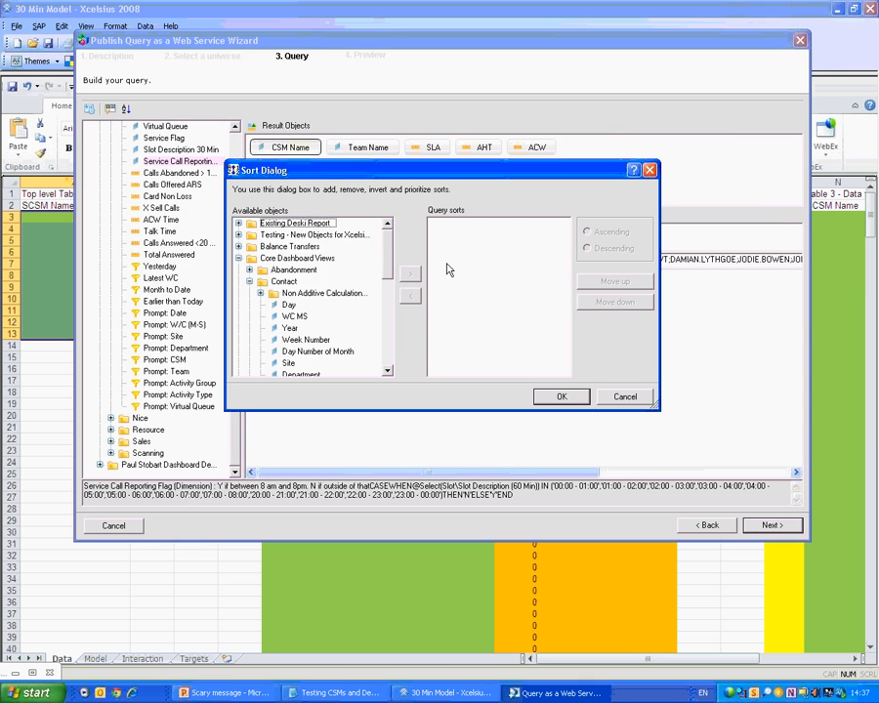
{"action": "left_click", "coordinate": [308, 352]}
{"action": "scroll", "coordinate": [309, 356], "scroll_direction": "down", "scroll_amount": 2}
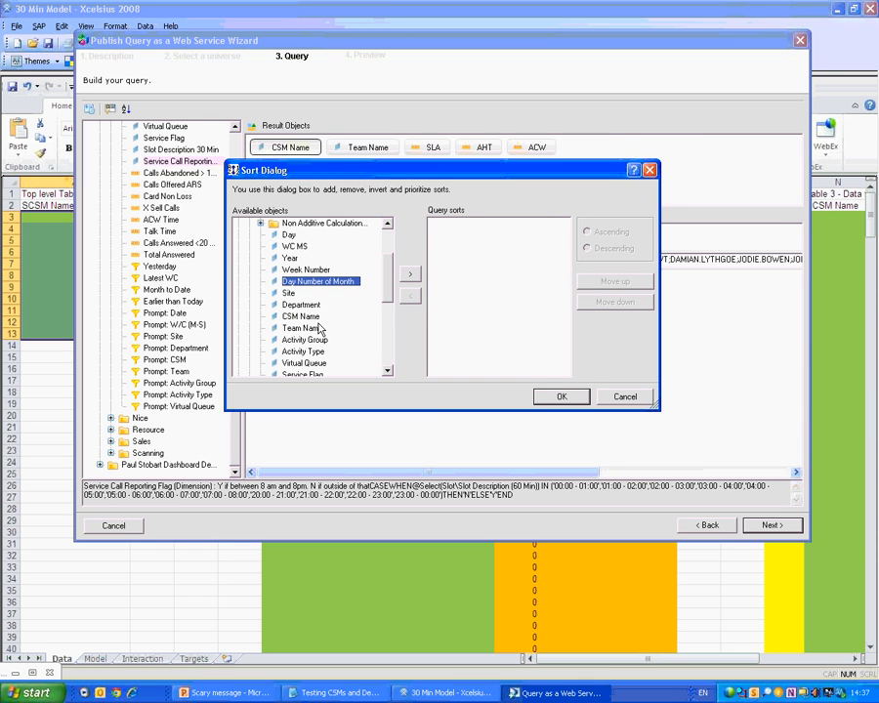
{"action": "double_click", "coordinate": [300, 316]}
{"action": "left_click", "coordinate": [309, 331]}
{"action": "double_click", "coordinate": [303, 329]}
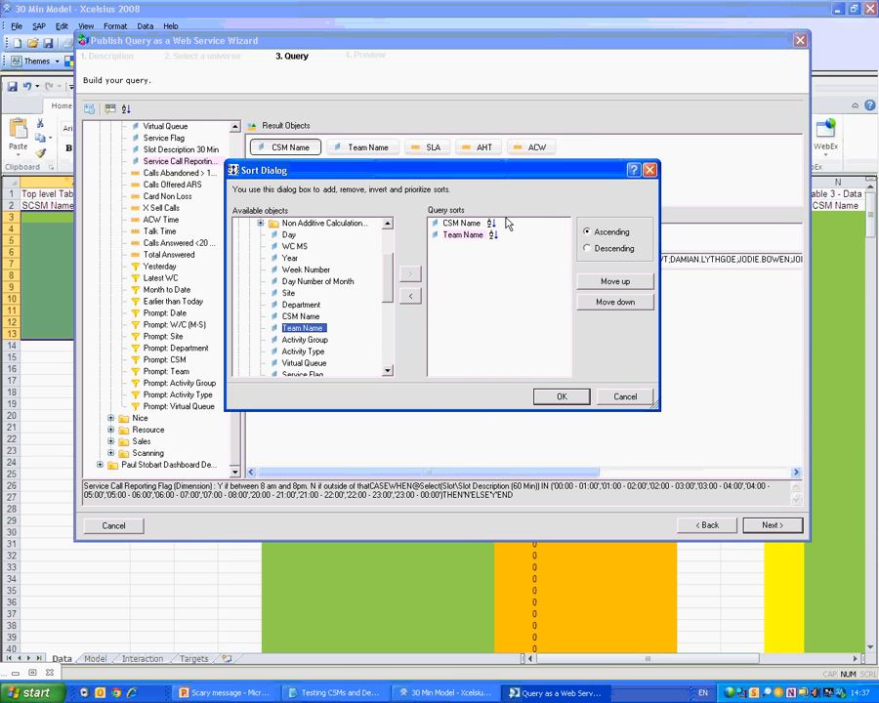
{"action": "left_click_drag", "start_coordinate": [450, 171], "coordinate": [595, 299]}
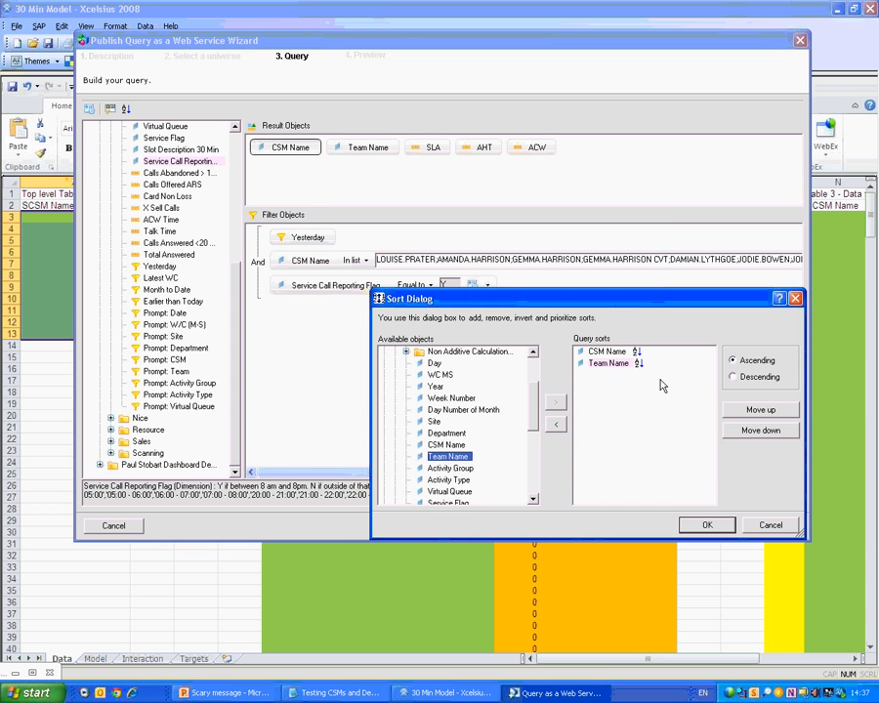
{"action": "left_click", "coordinate": [704, 526]}
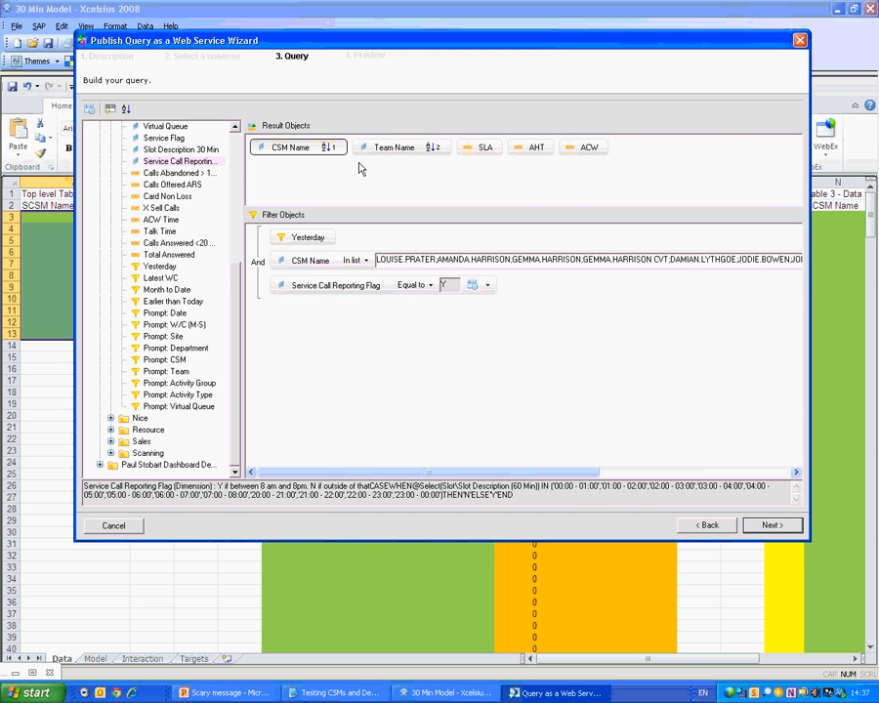
Check the query options, add a Top ranking filter, and advance to the Preview step.
{"action": "left_click", "coordinate": [89, 108]}
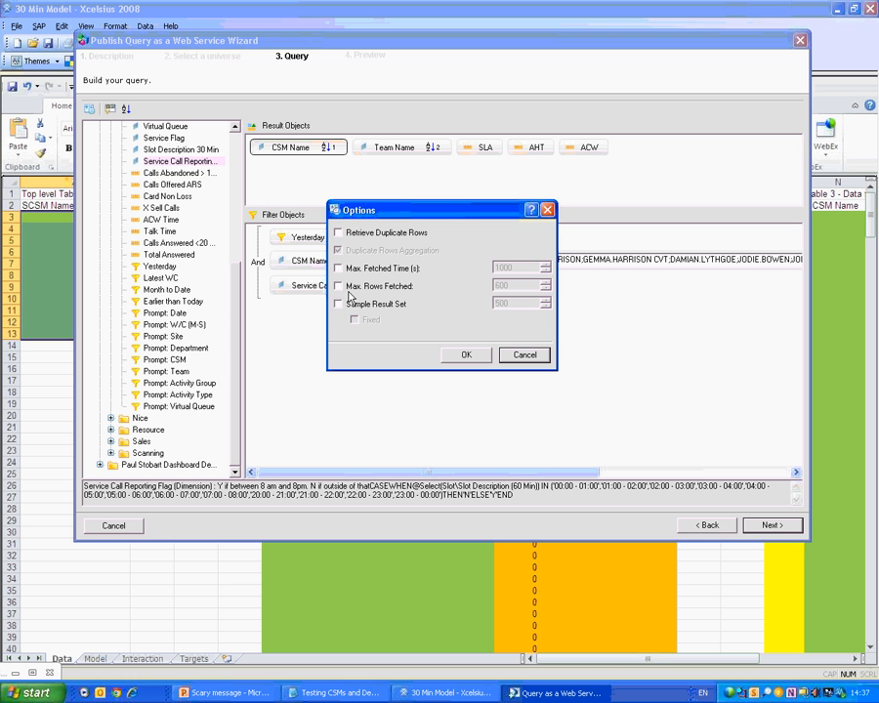
{"action": "left_click", "coordinate": [526, 354]}
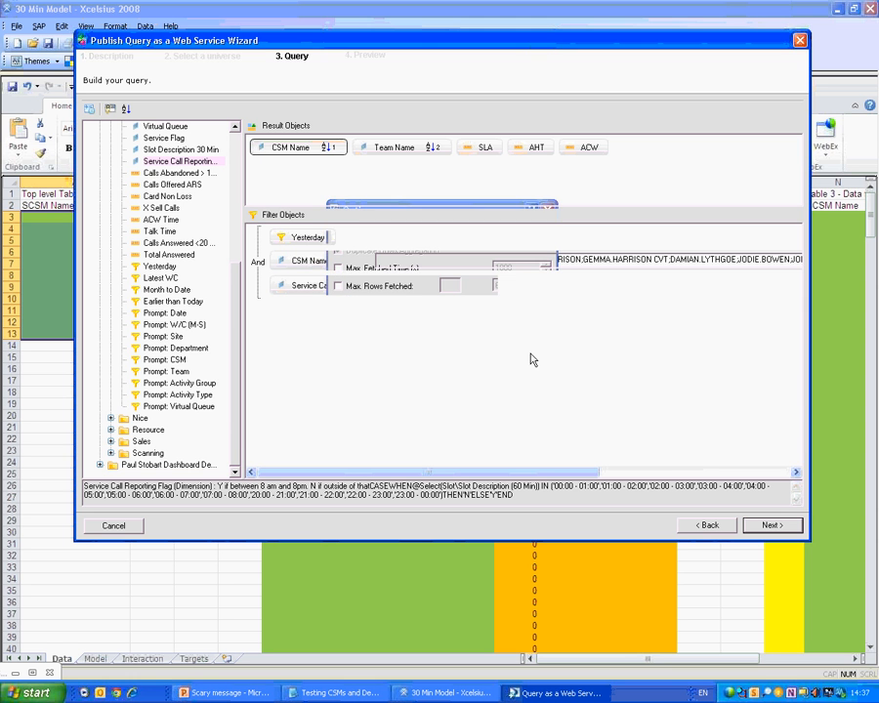
{"action": "left_click", "coordinate": [110, 111]}
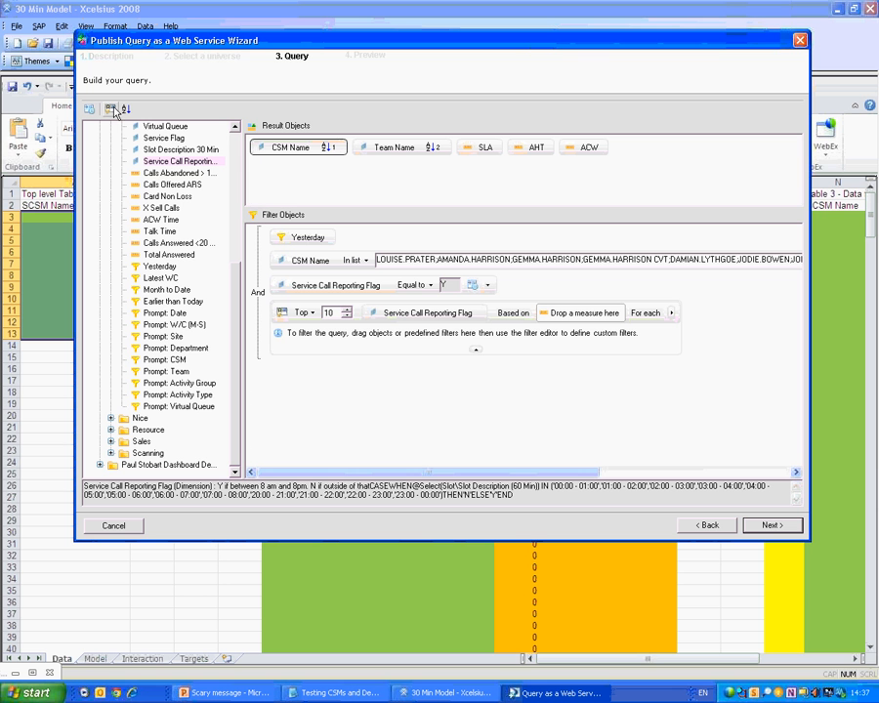
{"action": "left_click", "coordinate": [300, 313]}
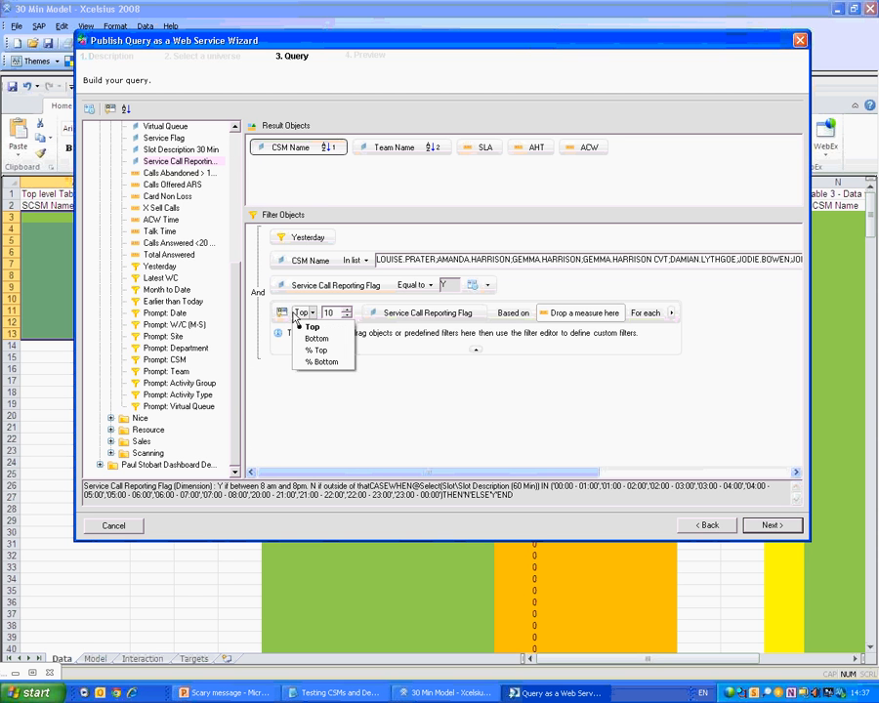
{"action": "left_click", "coordinate": [311, 325]}
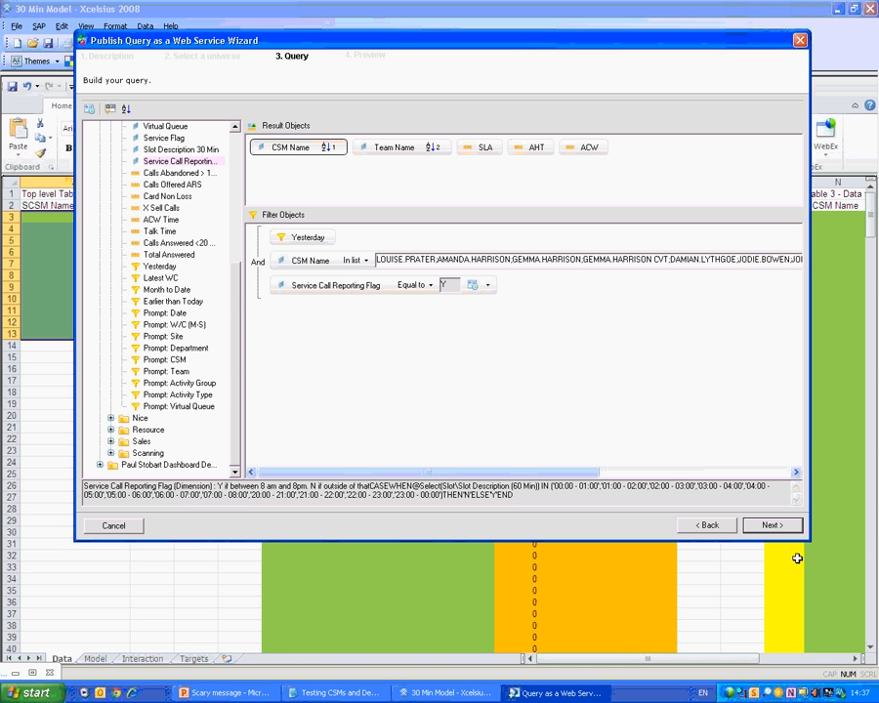
{"action": "left_click", "coordinate": [774, 525]}
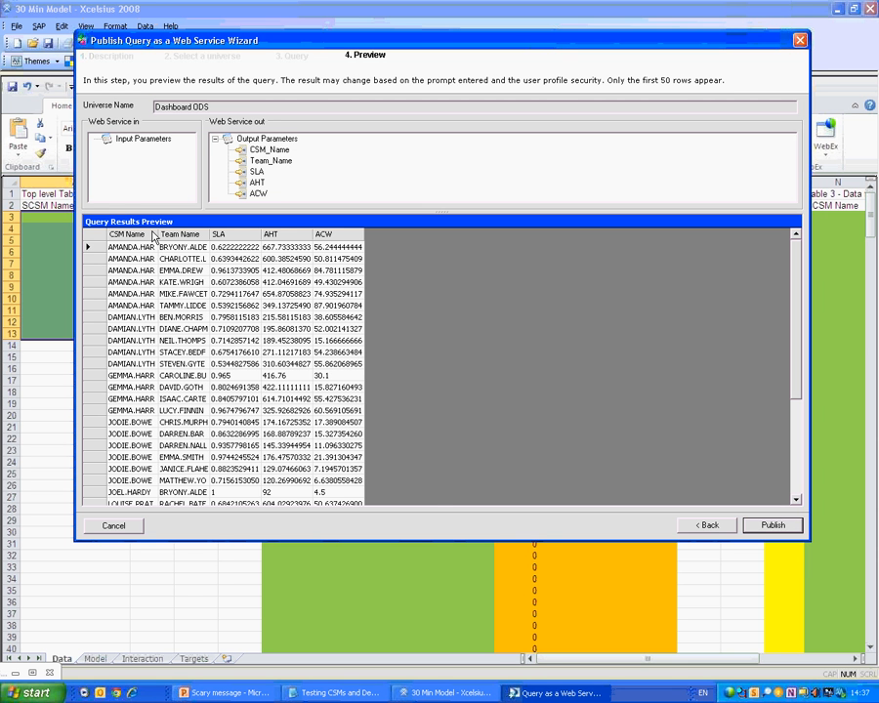
Widen the CSM Name and autofit the Team Name preview columns, then leave without publishing.
{"action": "left_click_drag", "start_coordinate": [157, 235], "coordinate": [236, 234]}
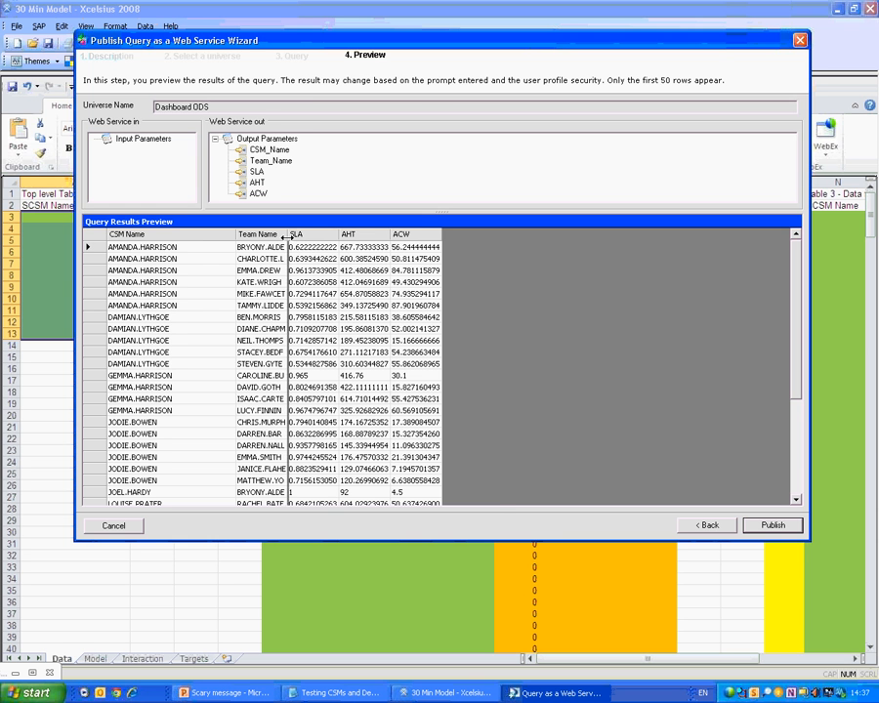
{"action": "double_click", "coordinate": [286, 236]}
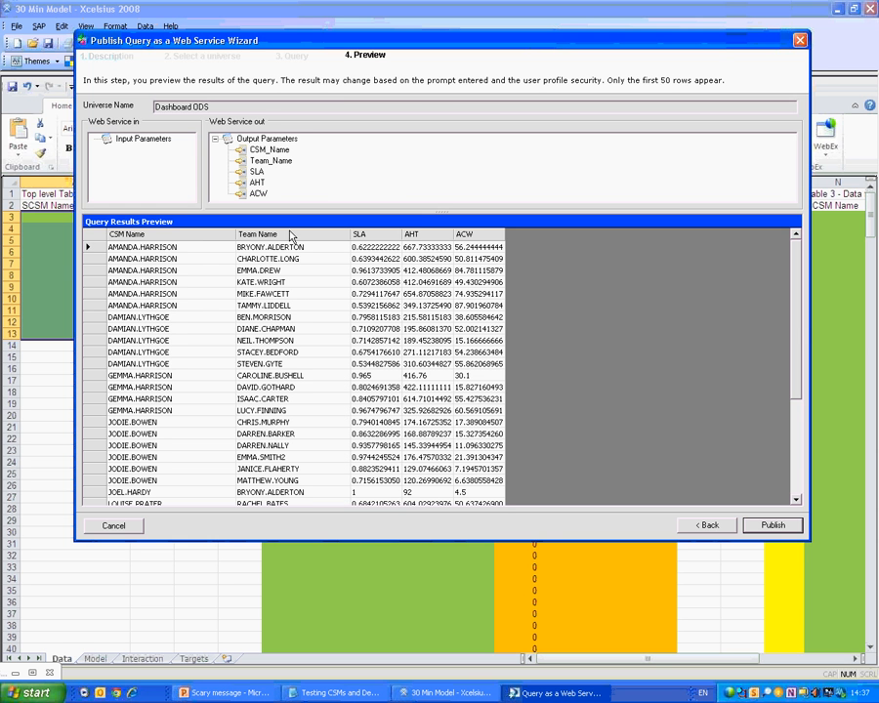
{"action": "scroll", "coordinate": [384, 412], "scroll_direction": "down", "scroll_amount": 5}
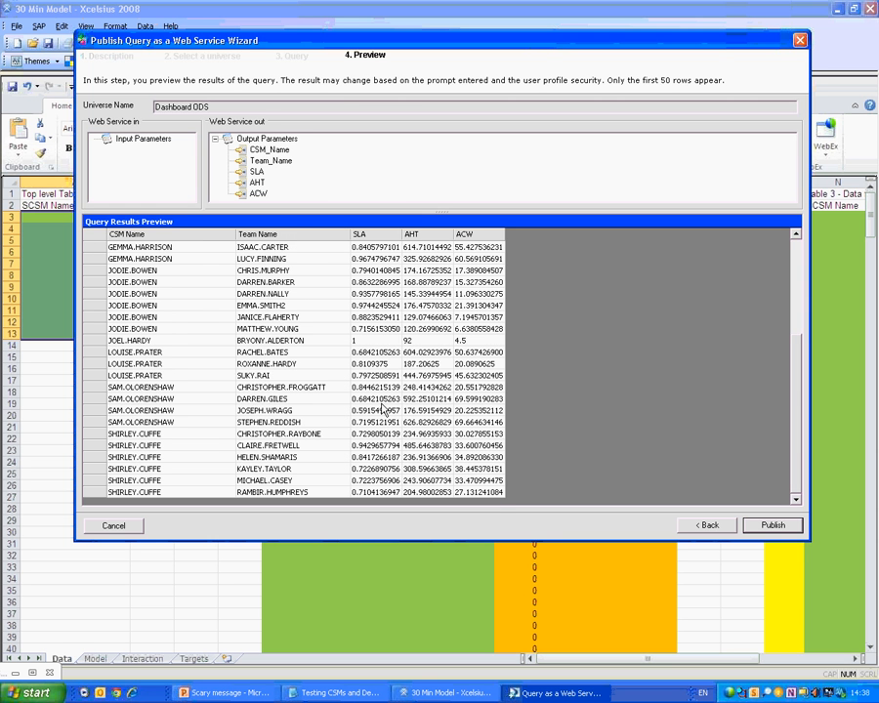
{"action": "scroll", "coordinate": [383, 410], "scroll_direction": "up", "scroll_amount": 5}
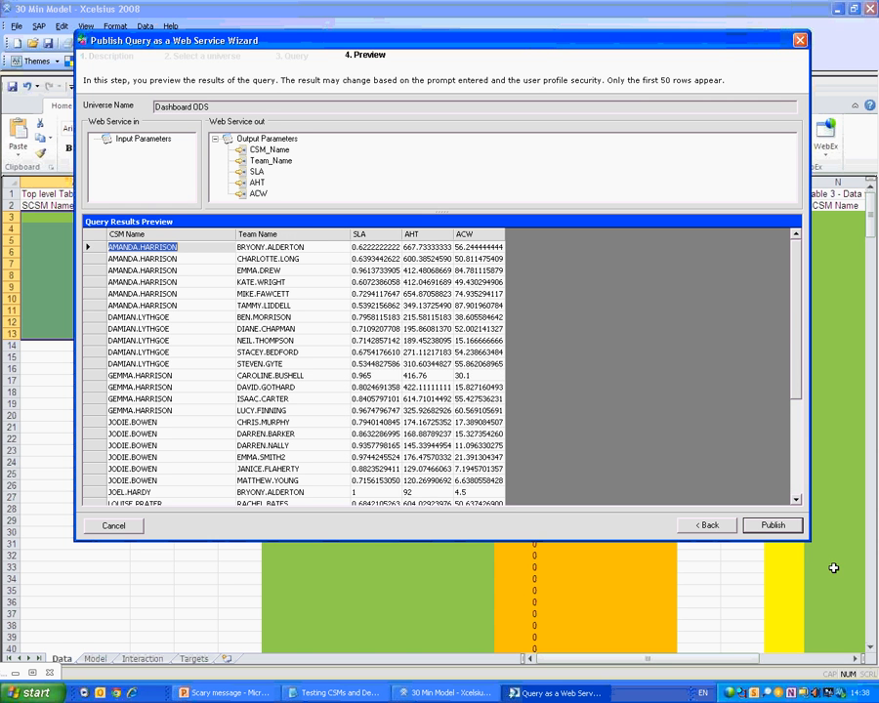
{"action": "left_click", "coordinate": [113, 524]}
Confirm the exit, then reopen the Top_Level_Table query and step through to the query panel.
{"action": "key", "text": "Return"}
{"action": "right_click", "coordinate": [265, 374]}
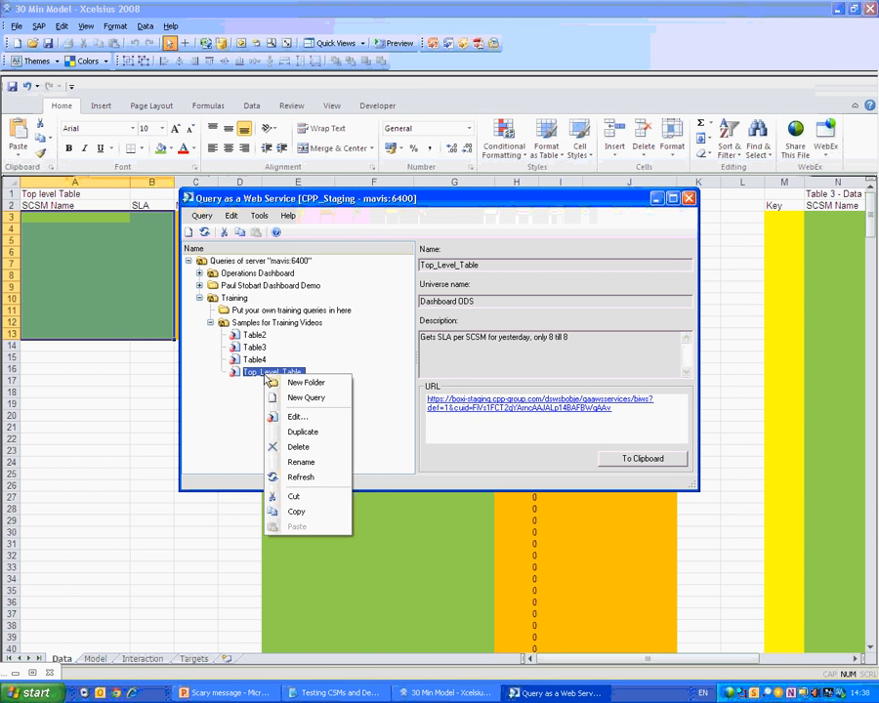
{"action": "left_click", "coordinate": [296, 417]}
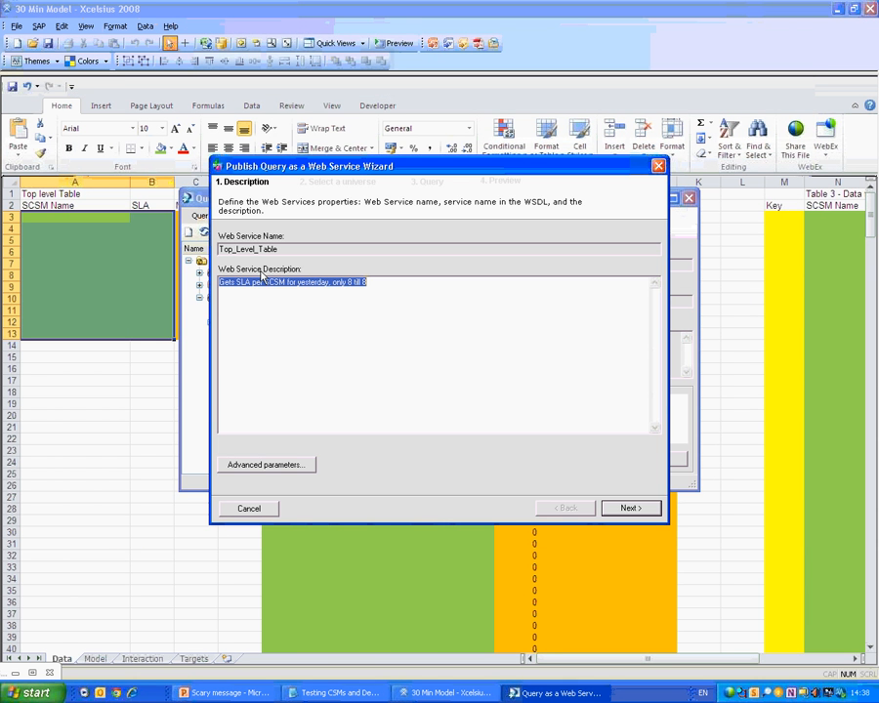
{"action": "left_click", "coordinate": [466, 333]}
{"action": "left_click", "coordinate": [630, 508]}
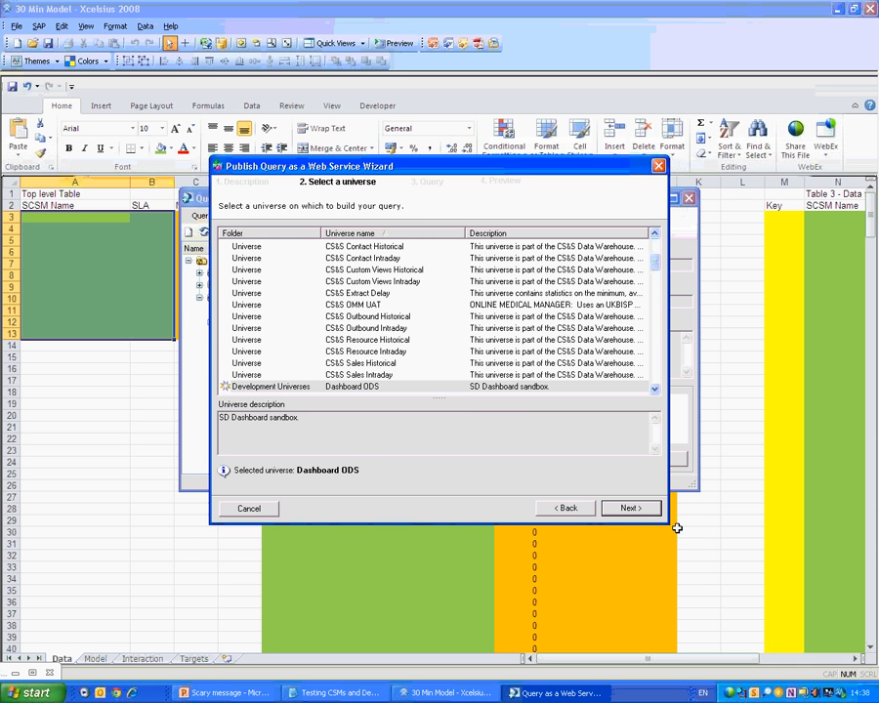
{"action": "left_click", "coordinate": [612, 506]}
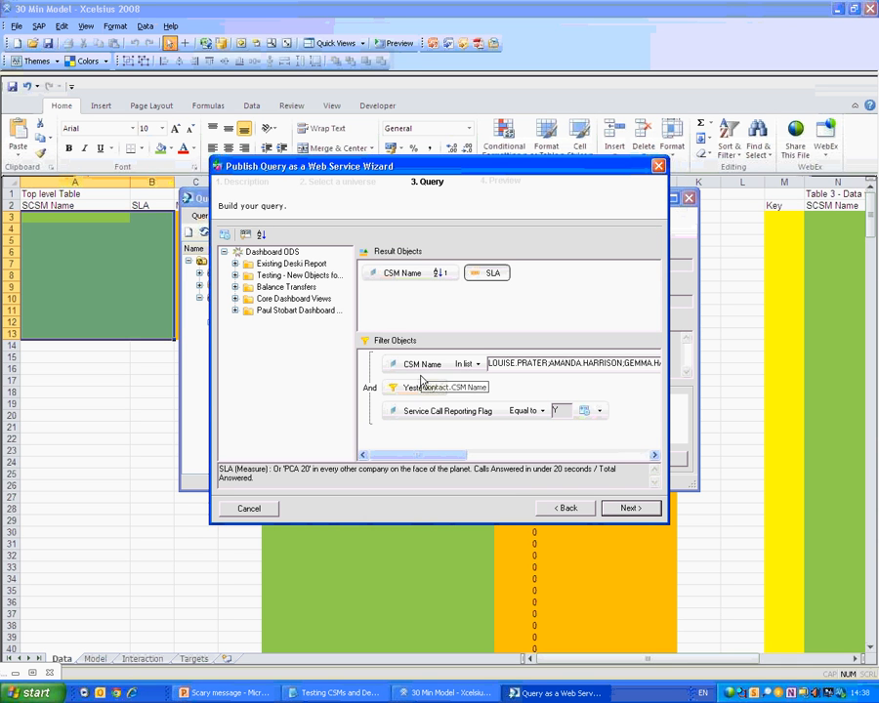
Cancel the wizard without saving and open the Top_Level_Table service address in the browser.
{"action": "left_click", "coordinate": [249, 510]}
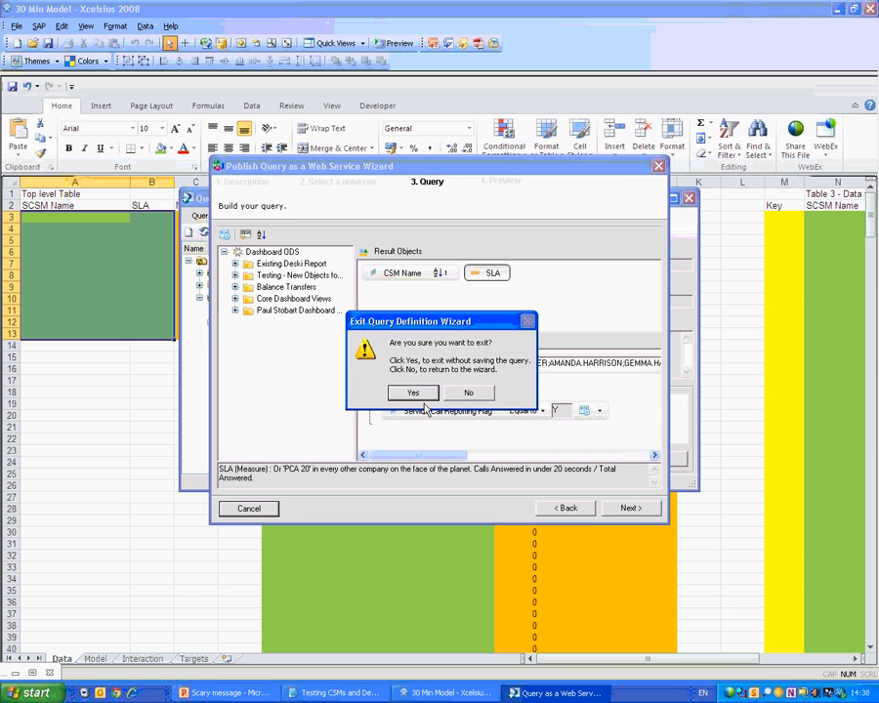
{"action": "left_click", "coordinate": [420, 394]}
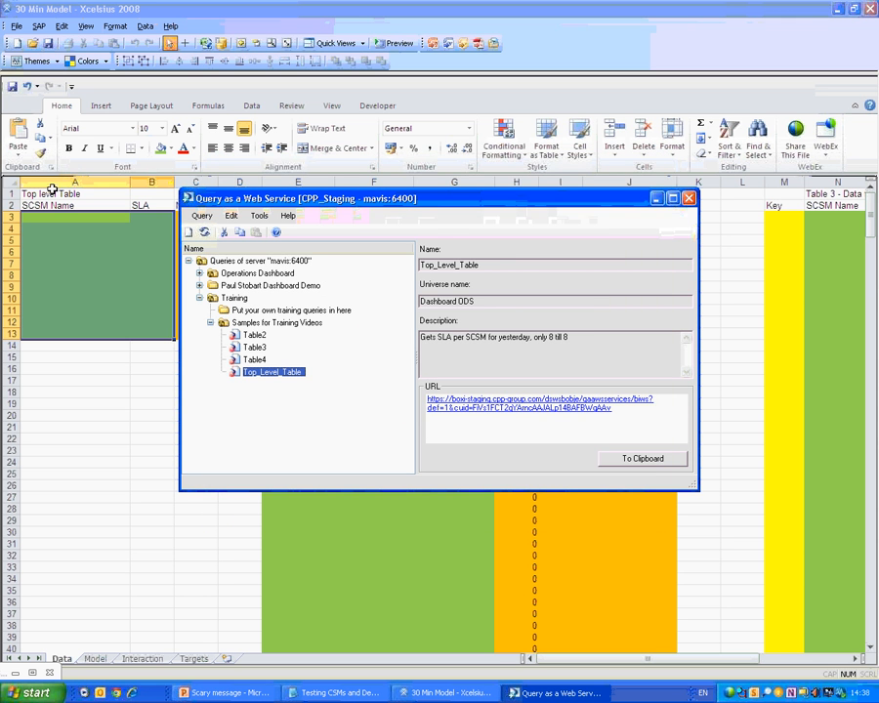
{"action": "left_click", "coordinate": [573, 406]}
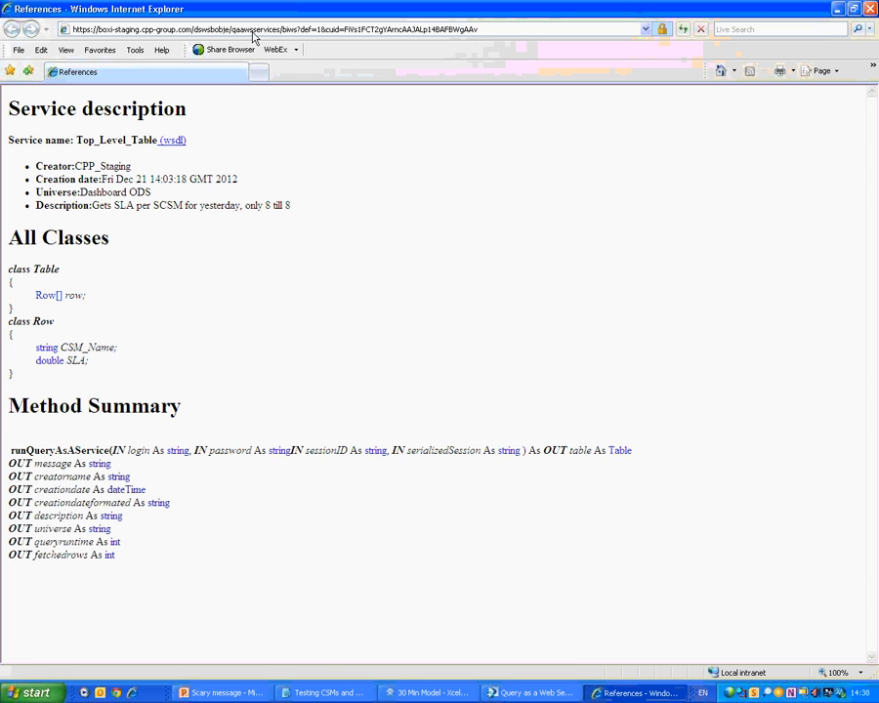
Trim the browser address back to /dswsbobje/ to load the server's Axis2 home page.
{"action": "left_click", "coordinate": [284, 30]}
{"action": "left_click", "coordinate": [284, 29]}
{"action": "key", "text": "shift+End"}
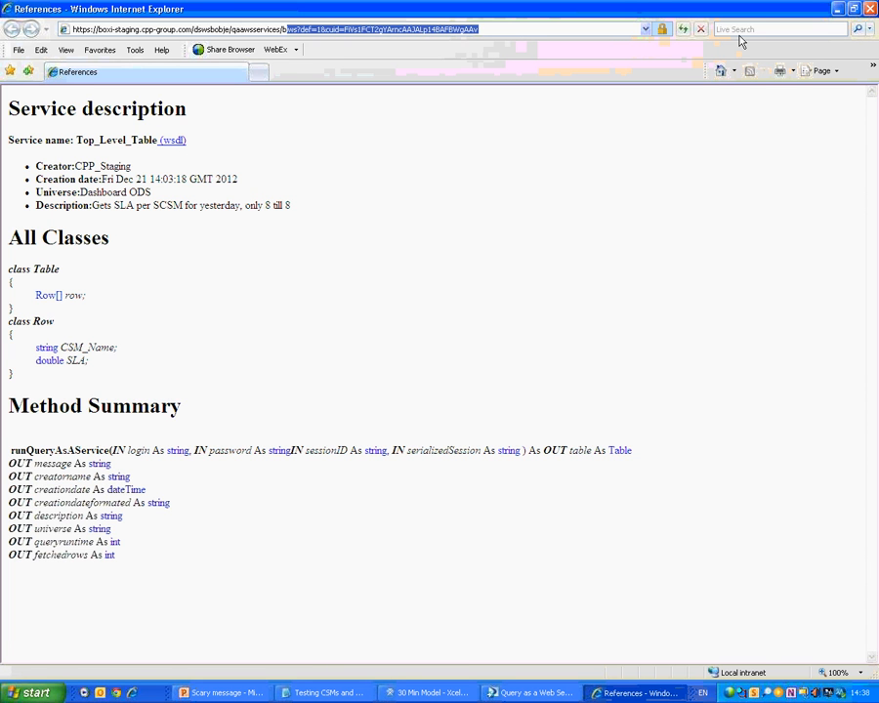
{"action": "key", "text": "Delete"}
{"action": "key", "text": "Return"}
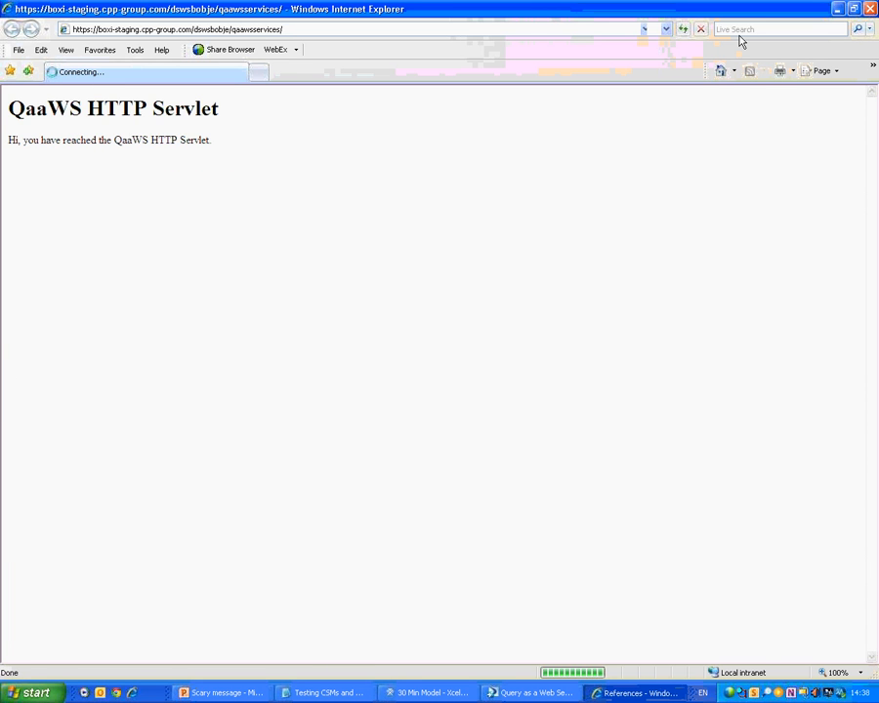
{"action": "left_click", "coordinate": [236, 31]}
{"action": "left_click_drag", "start_coordinate": [236, 30], "coordinate": [404, 29]}
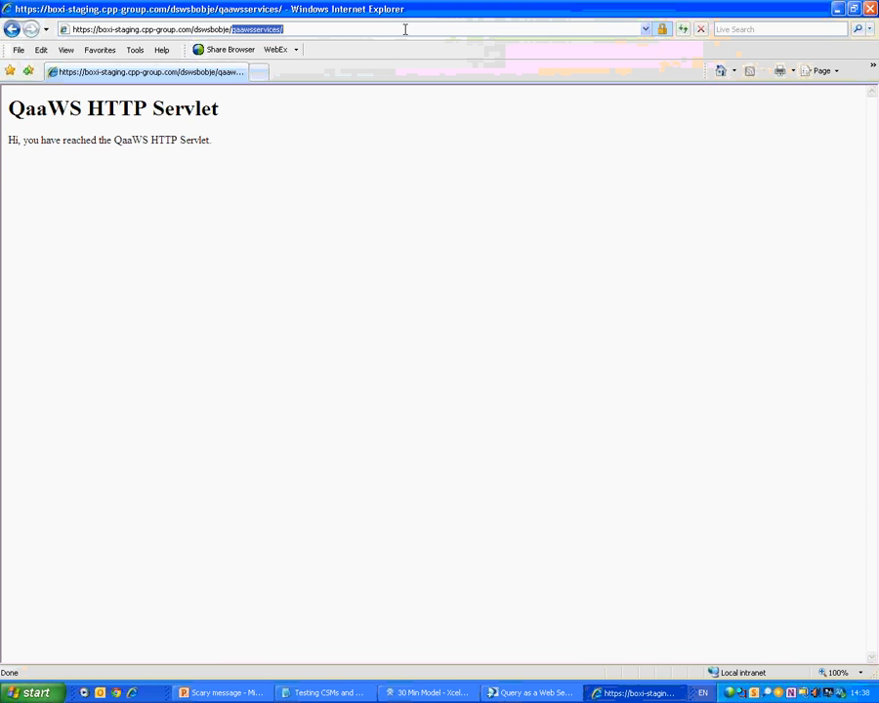
{"action": "key", "text": "BackSpace"}
{"action": "key", "text": "Return"}
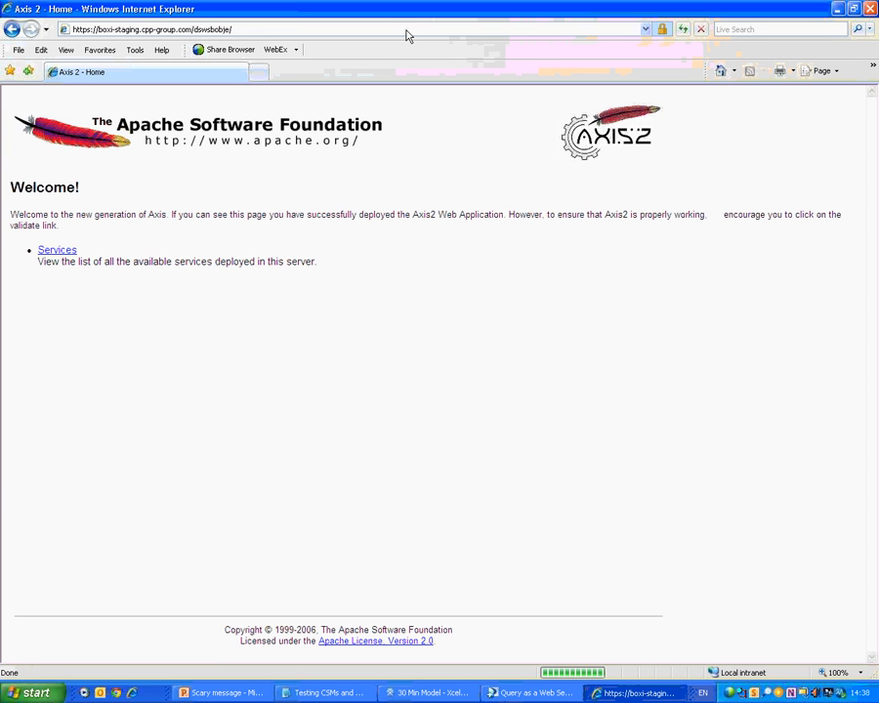
Scroll through the list of available services, then close Internet Explorer.
{"action": "left_click", "coordinate": [44, 251]}
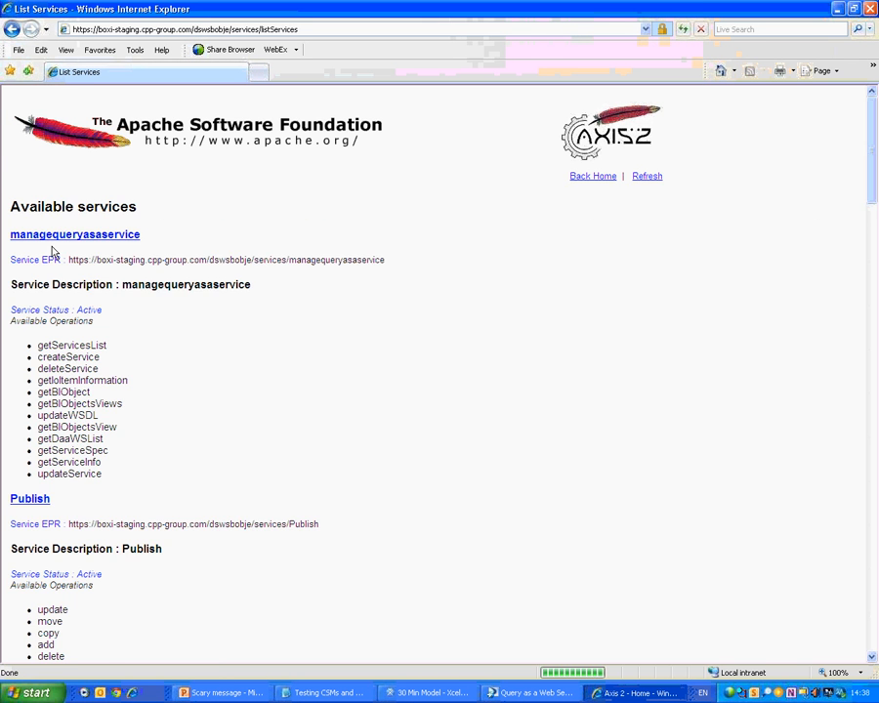
{"action": "scroll", "coordinate": [189, 357], "scroll_direction": "down", "scroll_amount": 4}
{"action": "scroll", "coordinate": [186, 357], "scroll_direction": "down", "scroll_amount": 5}
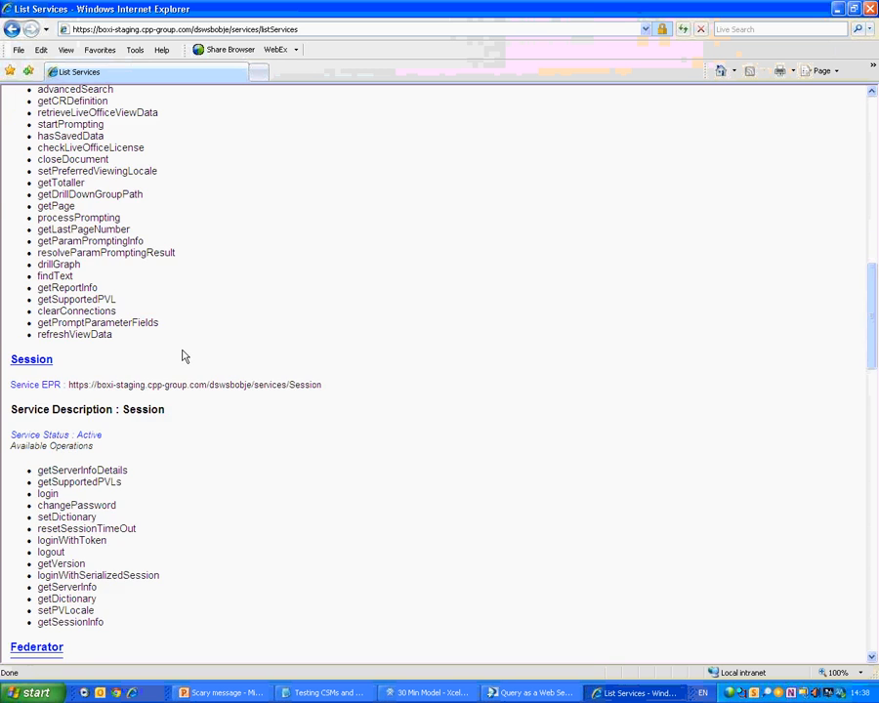
{"action": "scroll", "coordinate": [180, 357], "scroll_direction": "down", "scroll_amount": 5}
{"action": "scroll", "coordinate": [166, 358], "scroll_direction": "up", "scroll_amount": 5}
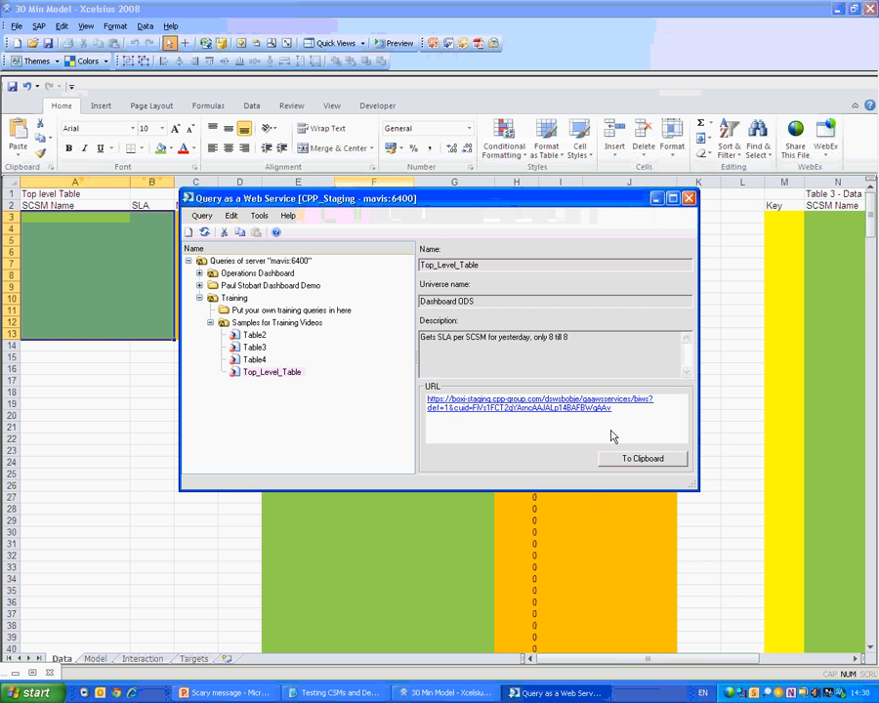
{"action": "left_click", "coordinate": [631, 463]}
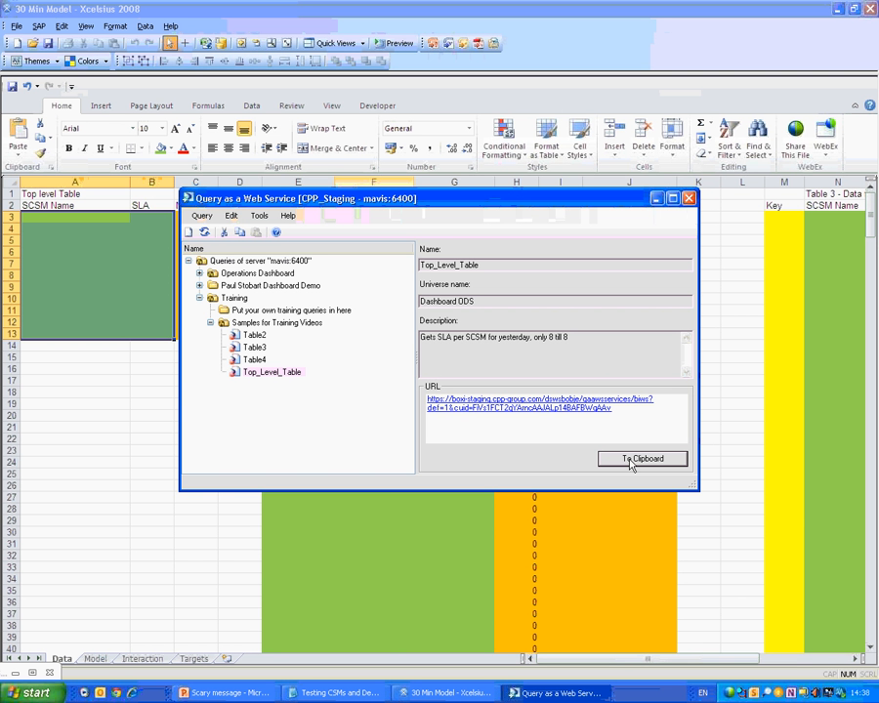
Insert a new worksheet from the Data sheet tab and name it Logins.
{"action": "left_click", "coordinate": [656, 198]}
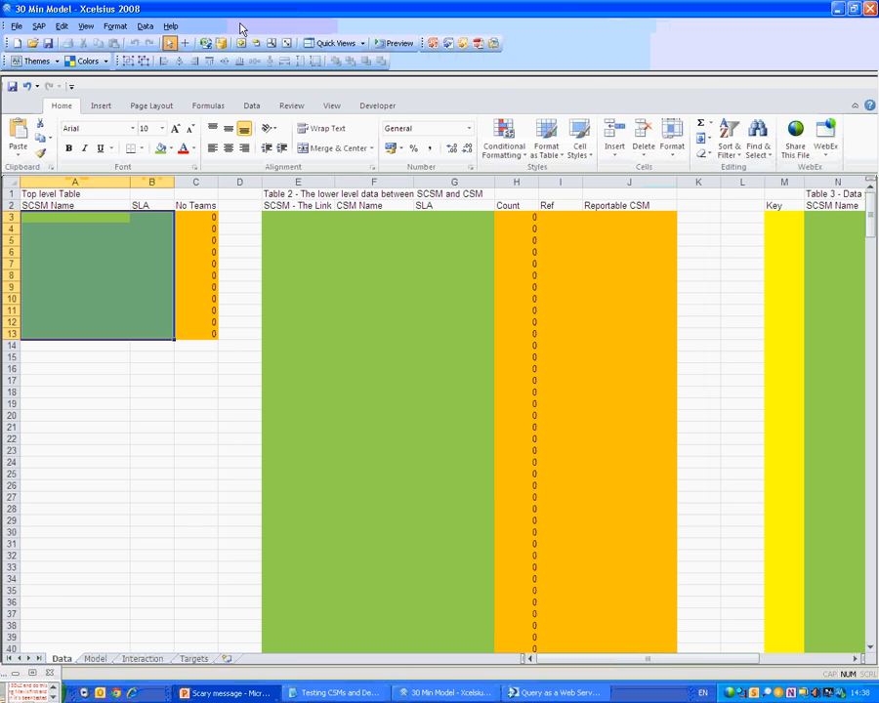
{"action": "left_click", "coordinate": [75, 415]}
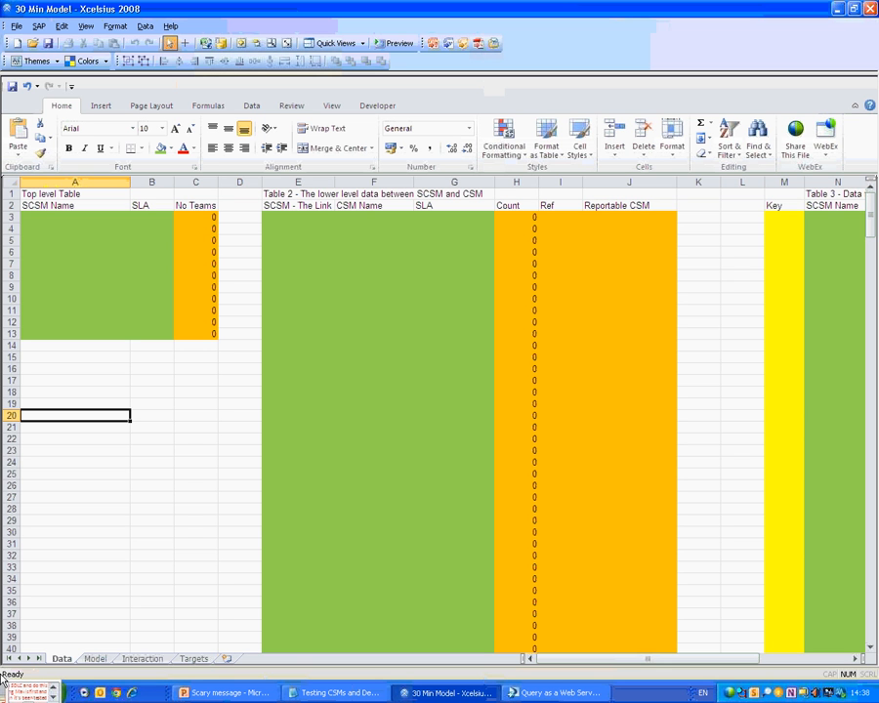
{"action": "right_click", "coordinate": [56, 664]}
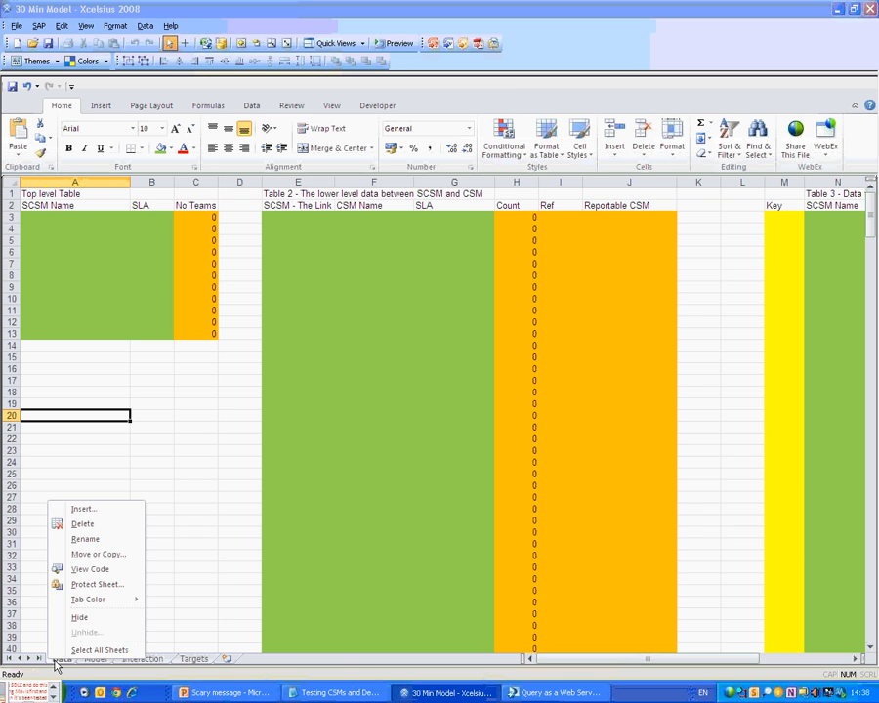
{"action": "left_click", "coordinate": [82, 509]}
{"action": "key", "text": "Return"}
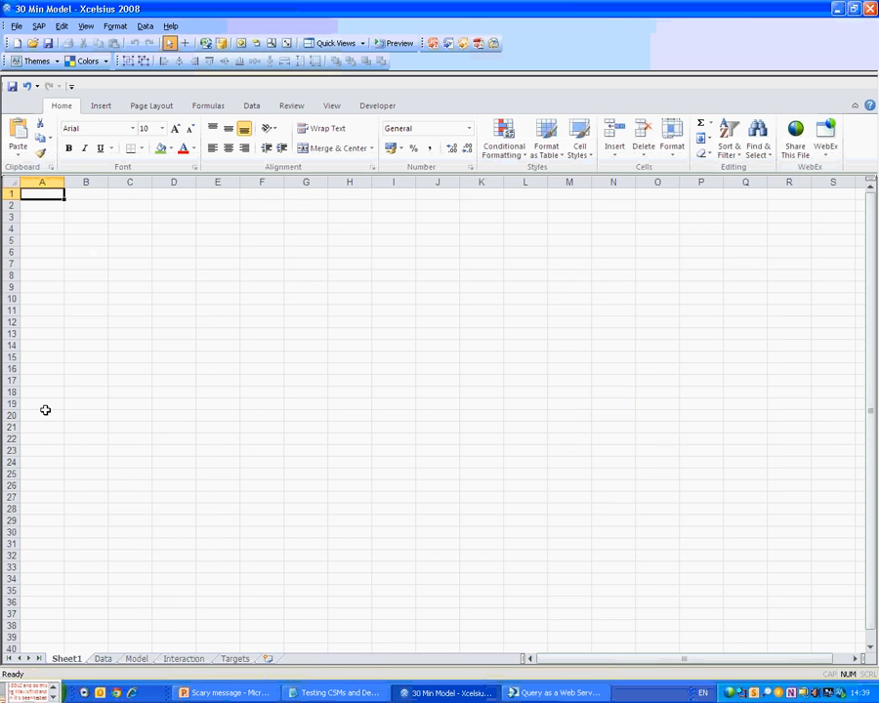
{"action": "double_click", "coordinate": [63, 659]}
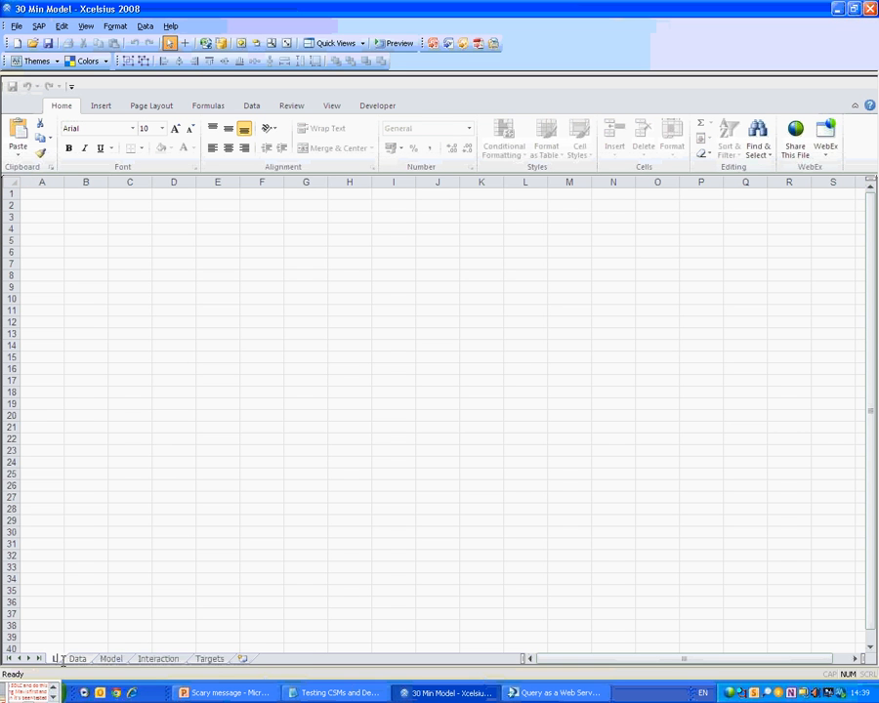
{"action": "type", "text": "Longins"}
{"action": "key", "text": "Return"}
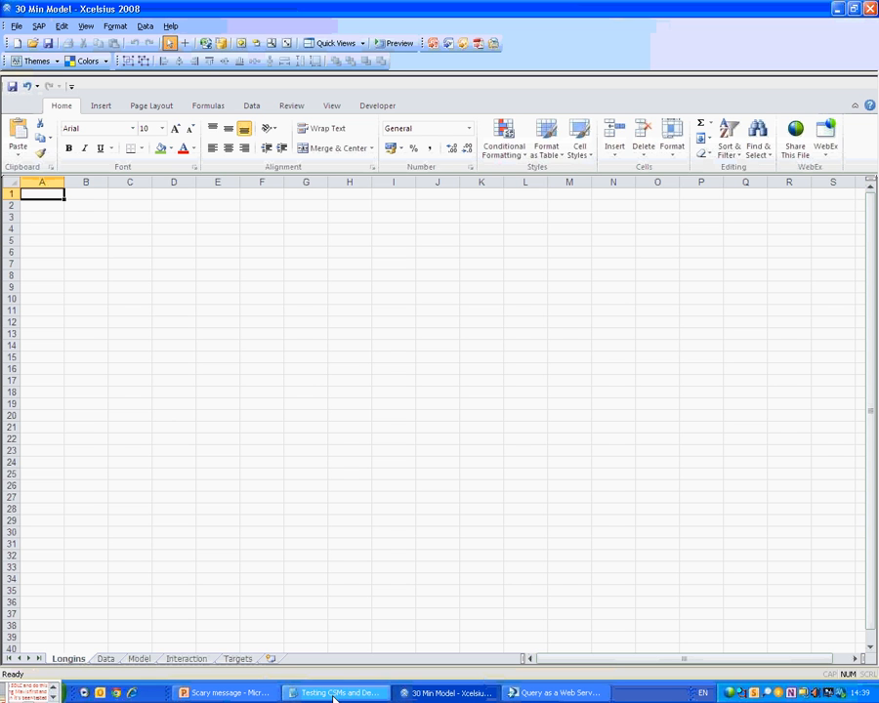
{"action": "double_click", "coordinate": [69, 662]}
{"action": "type", "text": "Logins"}
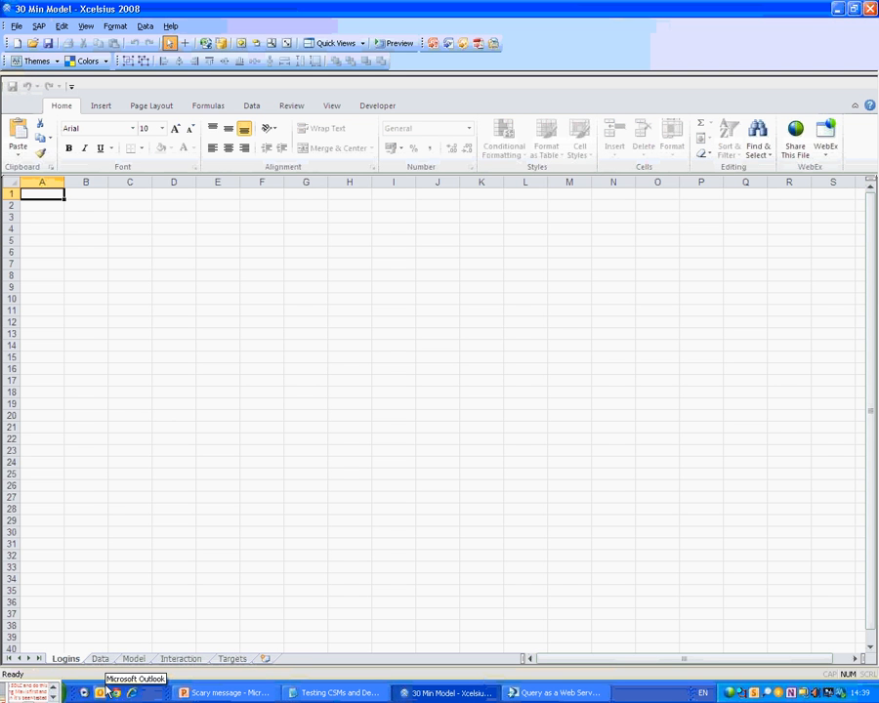
{"action": "key", "text": "Return"}
Enter 'user Name' and 'Password' labels in A1:A2 and widen column A.
{"action": "type", "text": "user Name"}
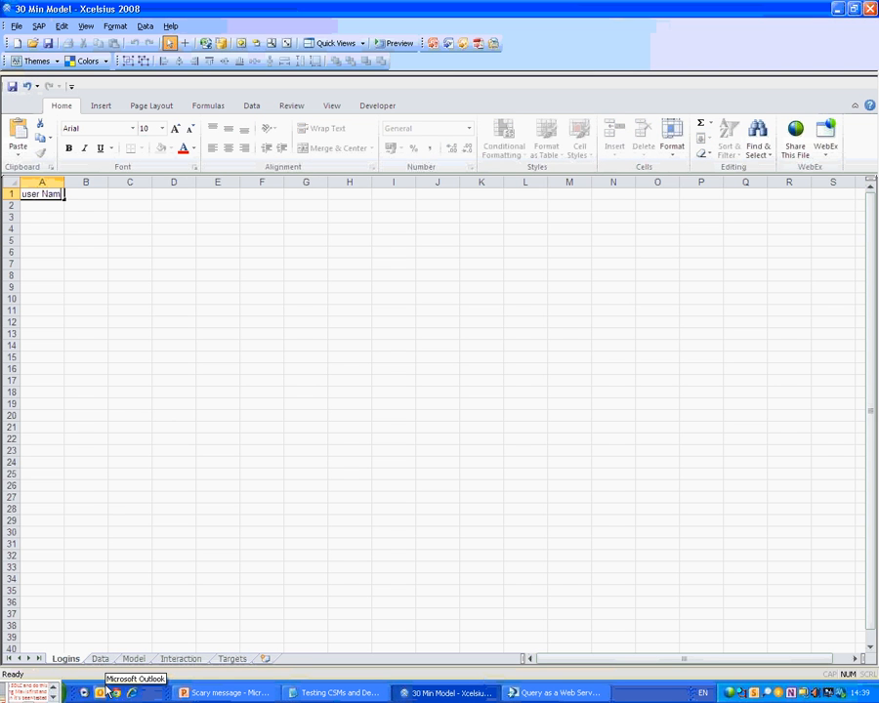
{"action": "key", "text": "Return"}
{"action": "type", "text": "Passwo"}
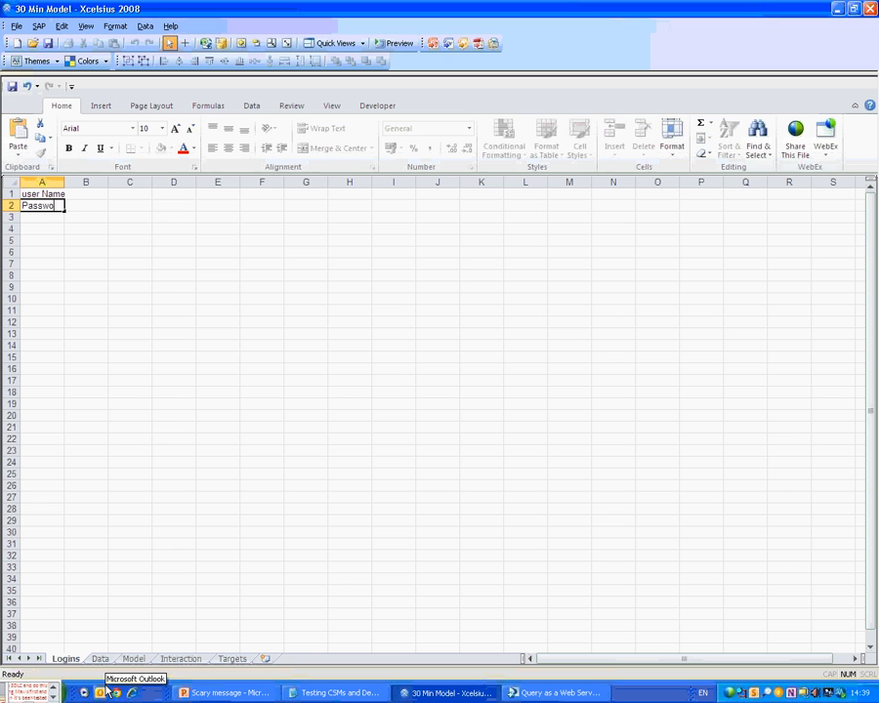
{"action": "type", "text": "rd"}
{"action": "key", "text": "ctrl+Return"}
{"action": "key", "text": "Tab"}
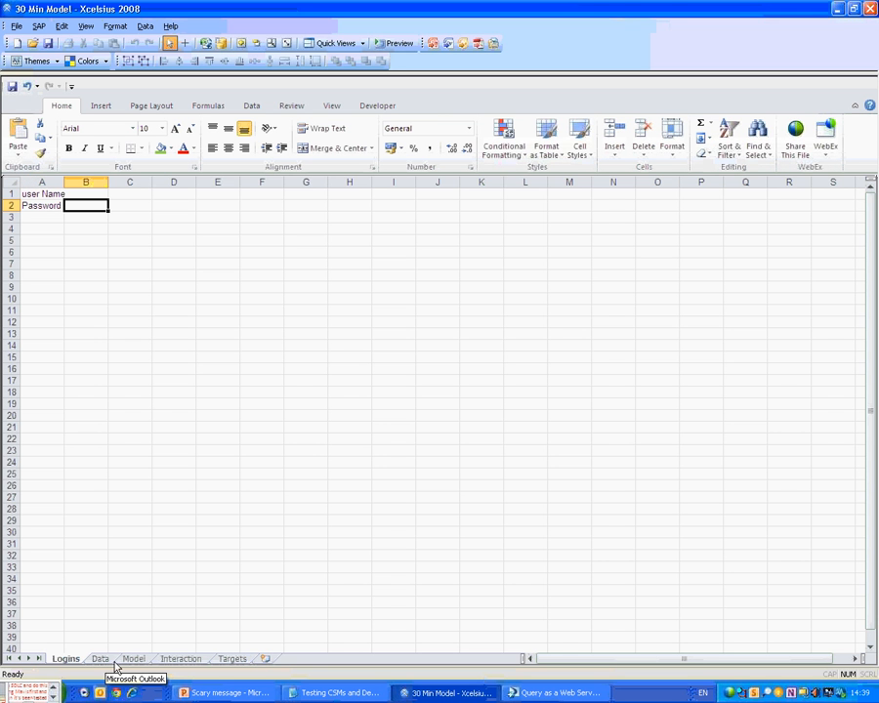
{"action": "left_click_drag", "start_coordinate": [64, 182], "coordinate": [156, 205]}
Fill cell B2 black so the password stays hidden.
{"action": "left_click", "coordinate": [152, 195]}
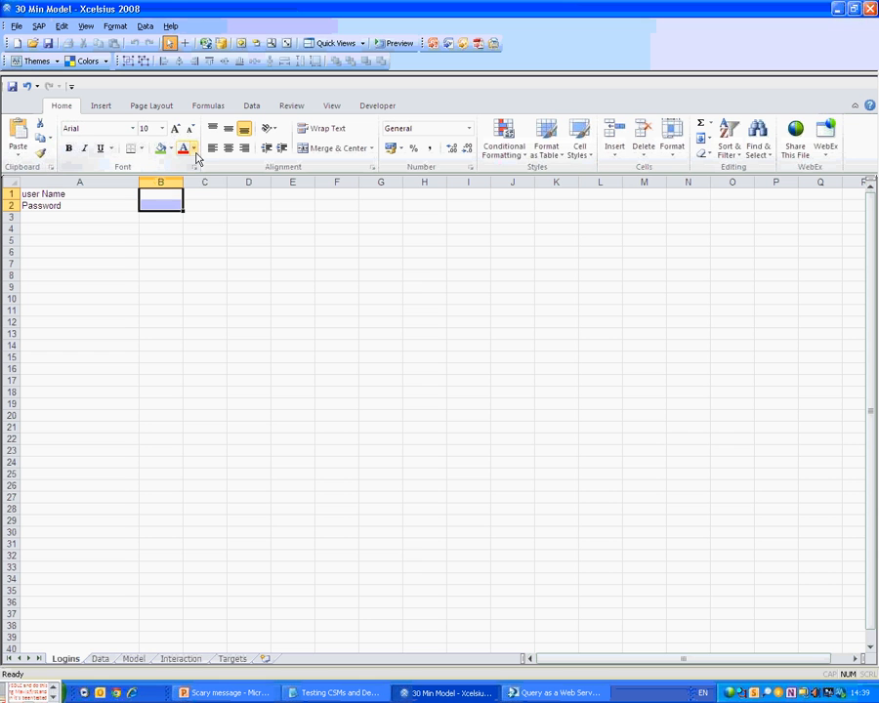
{"action": "left_click", "coordinate": [194, 149]}
{"action": "left_click", "coordinate": [188, 168]}
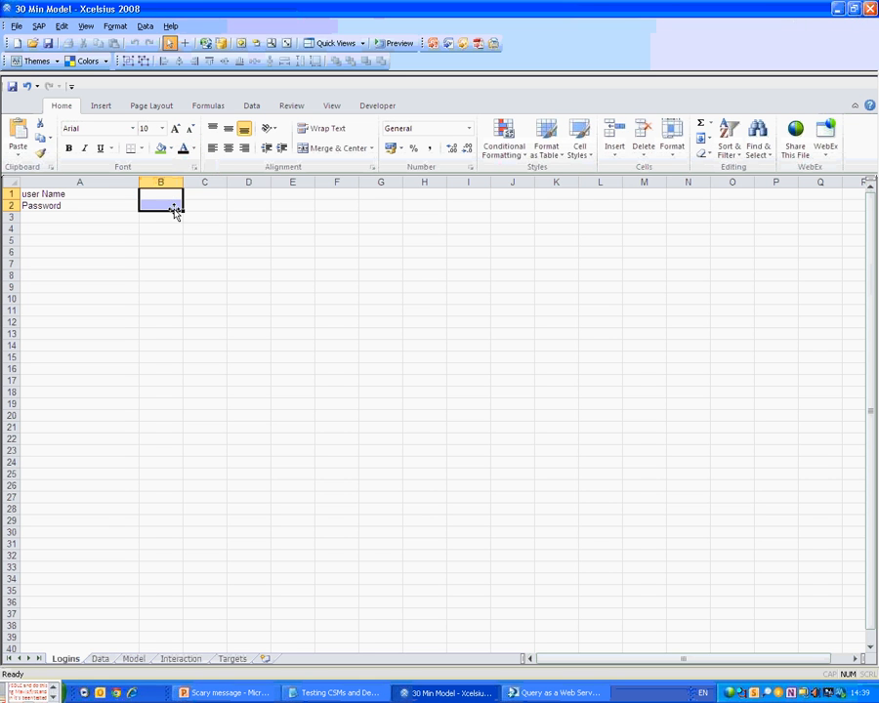
{"action": "left_click", "coordinate": [164, 203]}
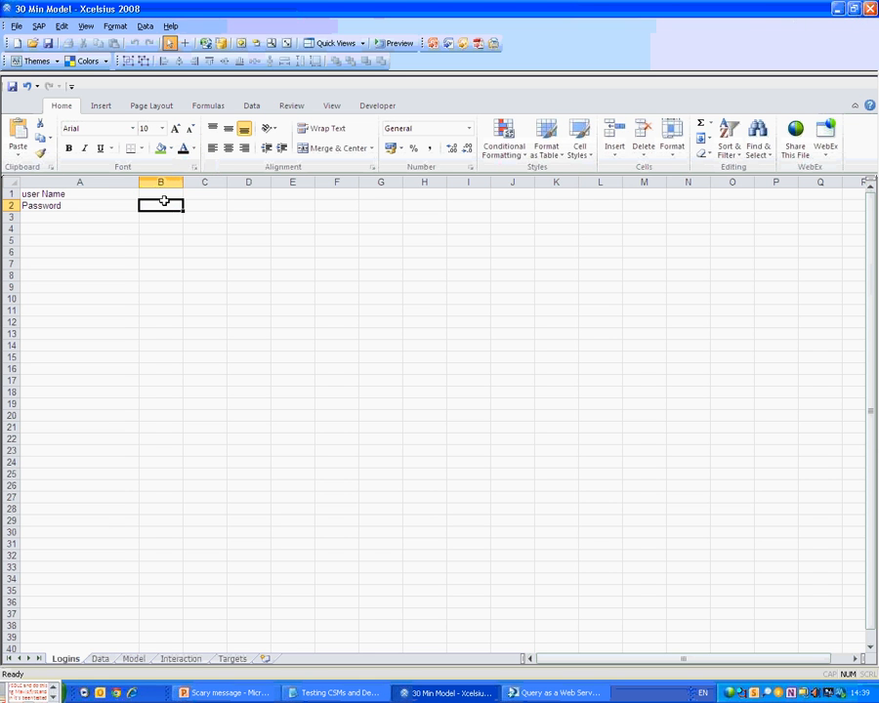
{"action": "left_click", "coordinate": [171, 149]}
{"action": "left_click", "coordinate": [172, 174]}
Enter the password in B2 and the user's name in B1, then widen column B.
{"action": "double_click", "coordinate": [163, 205]}
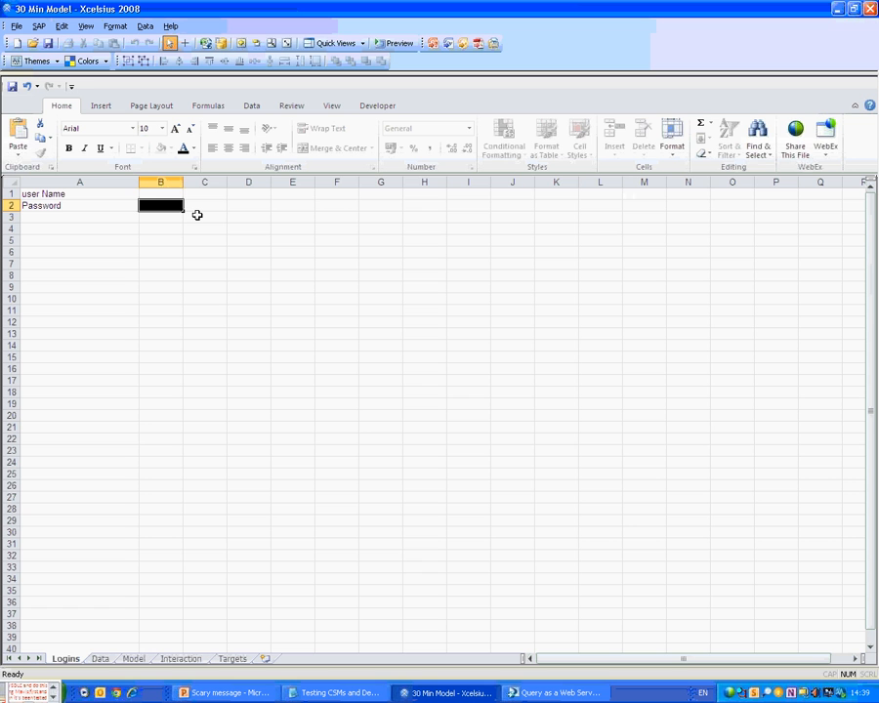
{"action": "key", "text": "shift+Return"}
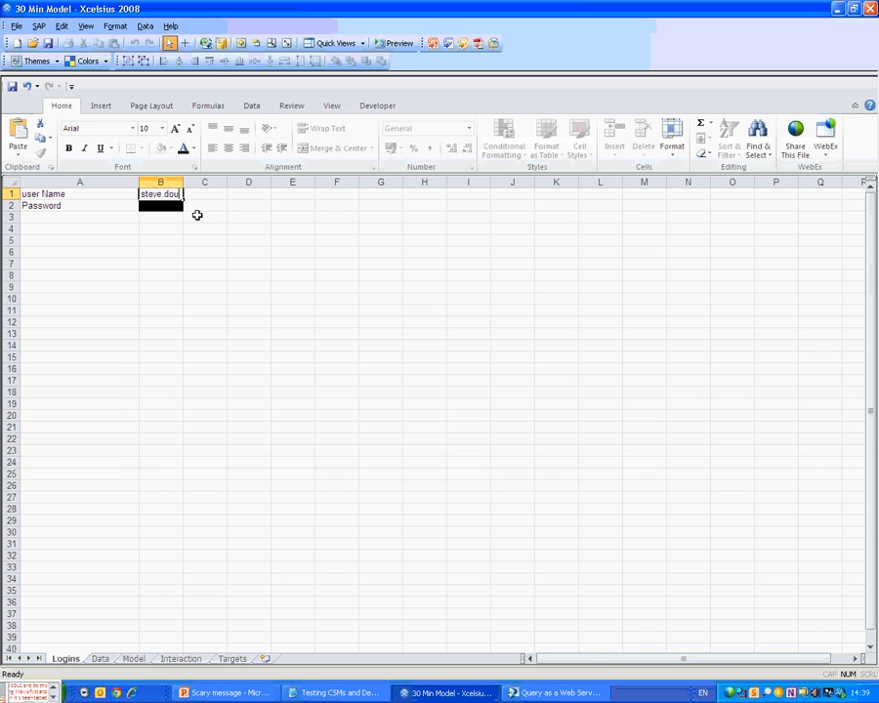
{"action": "key", "text": "Return"}
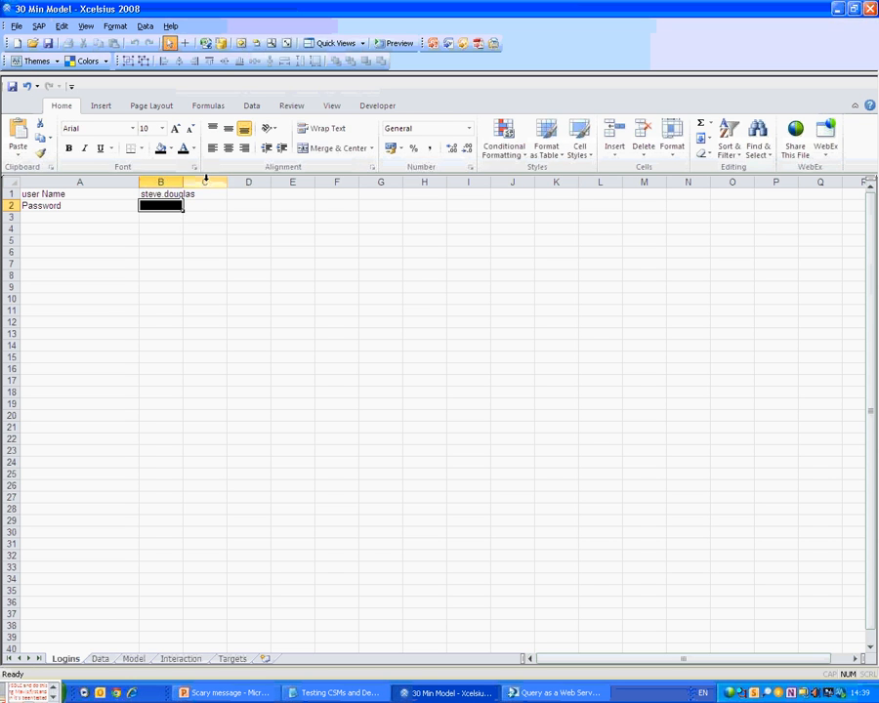
{"action": "left_click_drag", "start_coordinate": [183, 181], "coordinate": [240, 183]}
{"action": "left_click", "coordinate": [246, 226]}
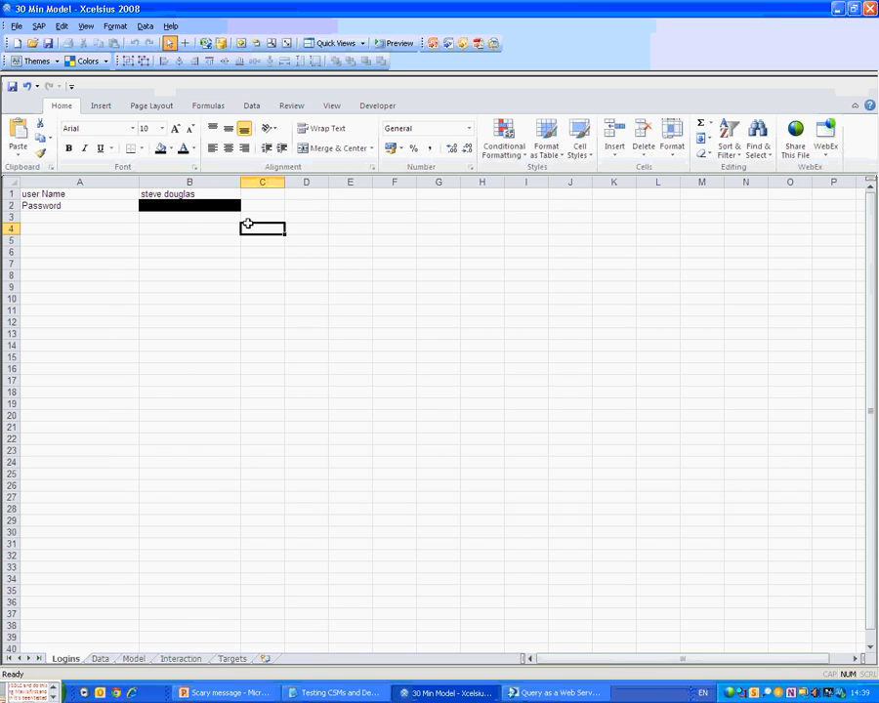
{"action": "left_click", "coordinate": [98, 659]}
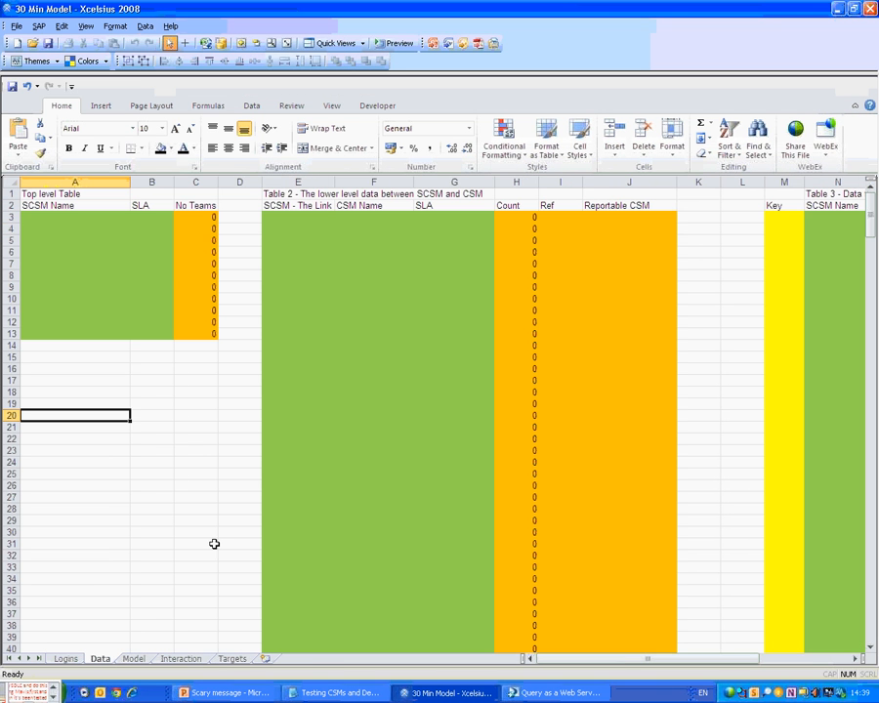
In Data Manager, add a Query as a Web Service connection named Top Table.
{"action": "left_click_drag", "start_coordinate": [43, 217], "coordinate": [155, 332]}
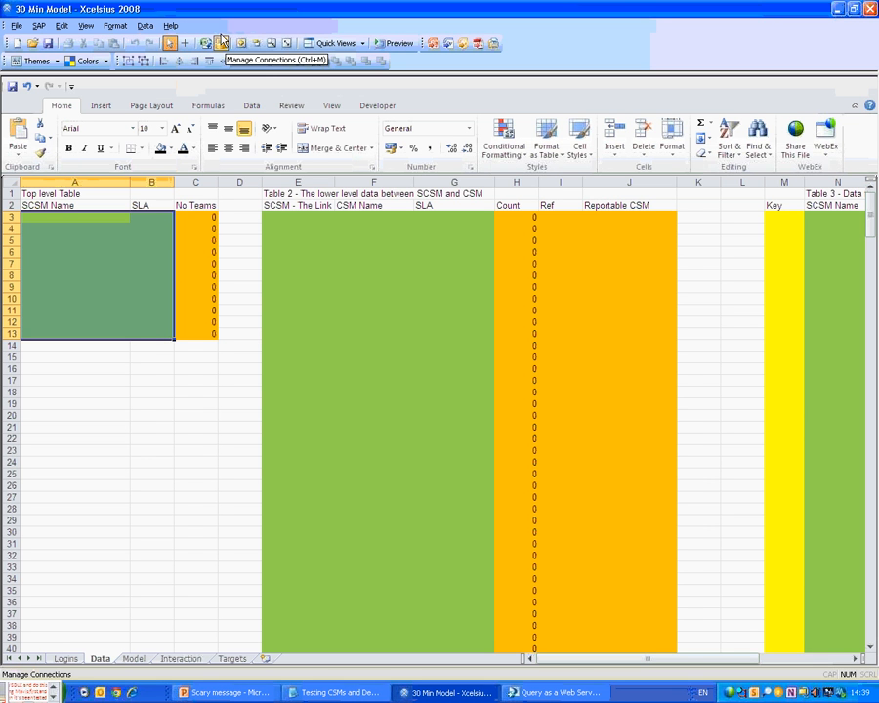
{"action": "left_click", "coordinate": [144, 27]}
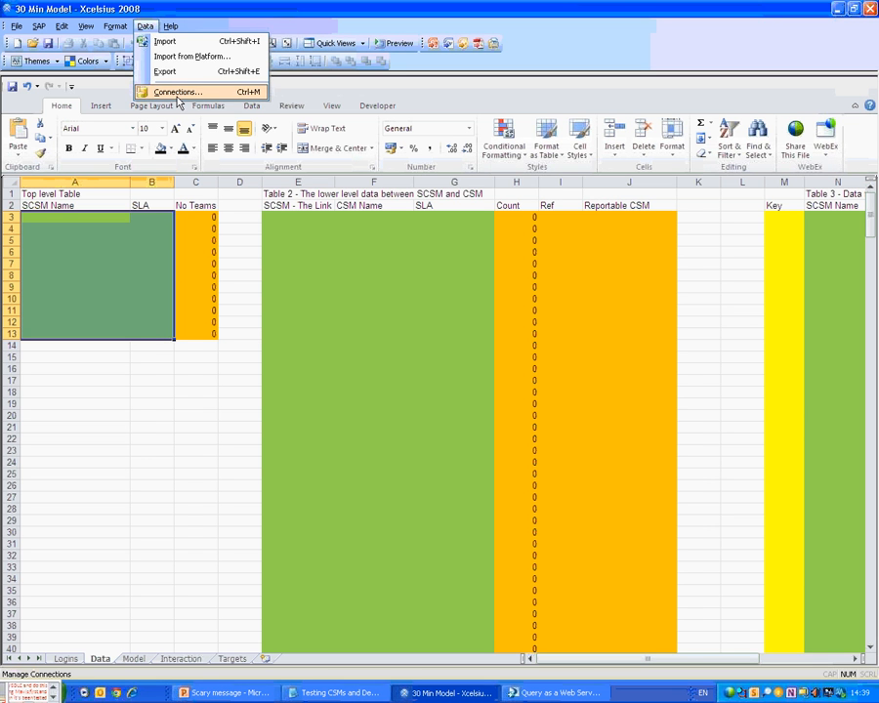
{"action": "left_click", "coordinate": [145, 27]}
{"action": "left_click", "coordinate": [222, 47]}
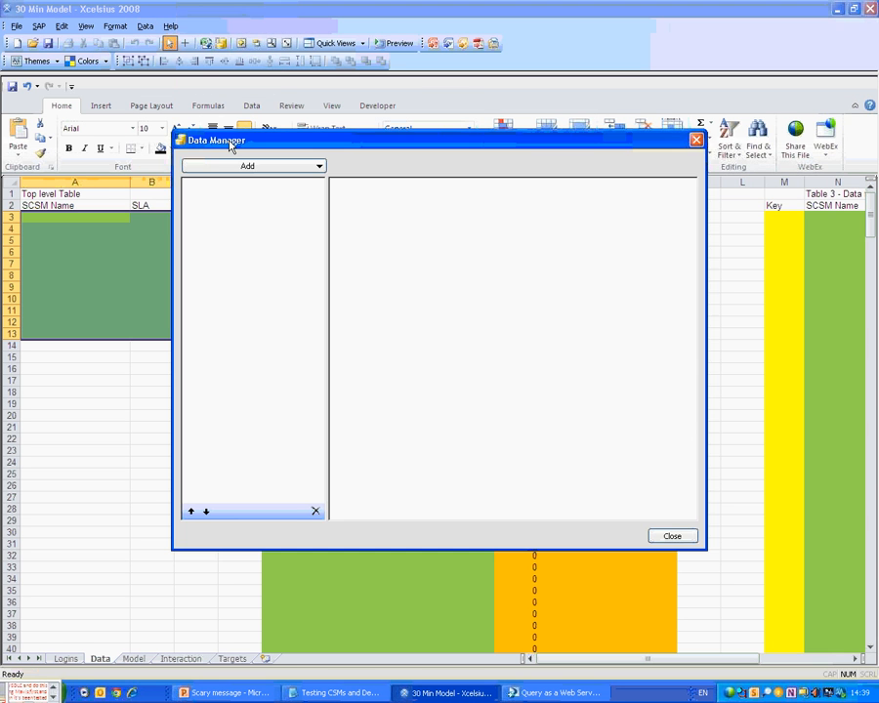
{"action": "left_click", "coordinate": [232, 167]}
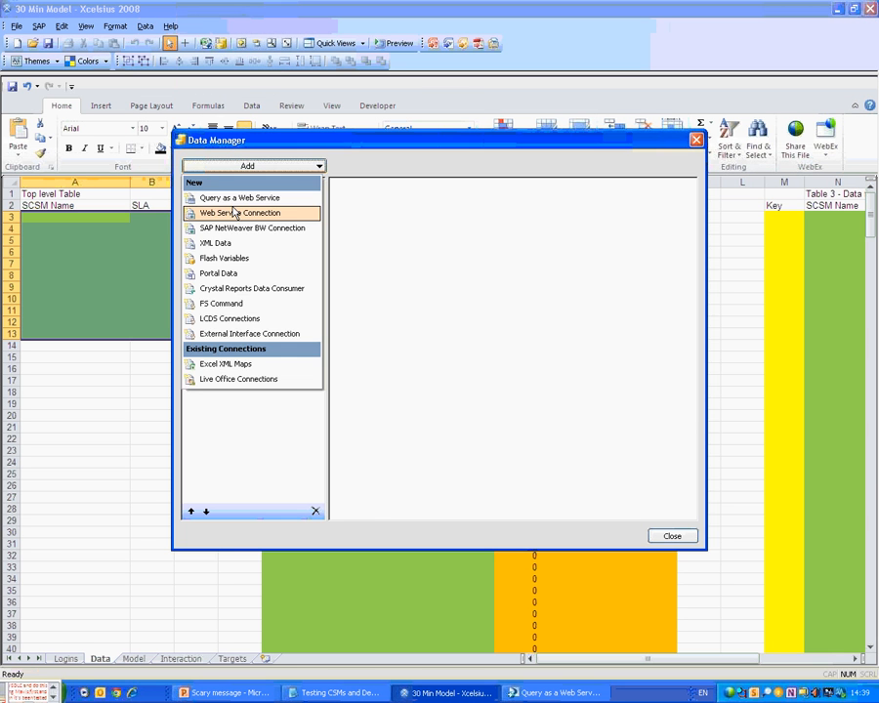
{"action": "left_click", "coordinate": [244, 198]}
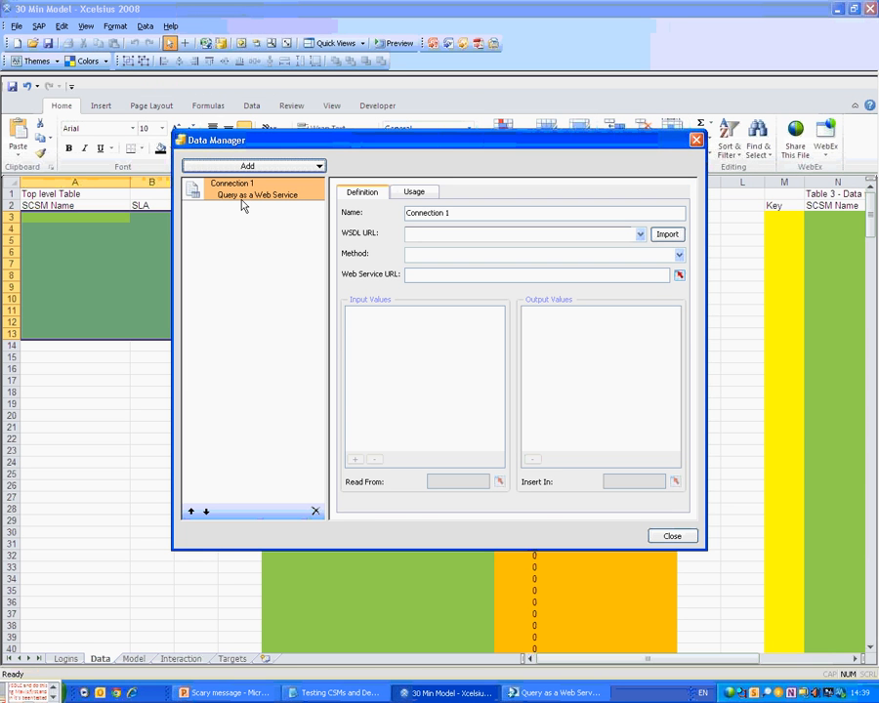
{"action": "left_click", "coordinate": [457, 213]}
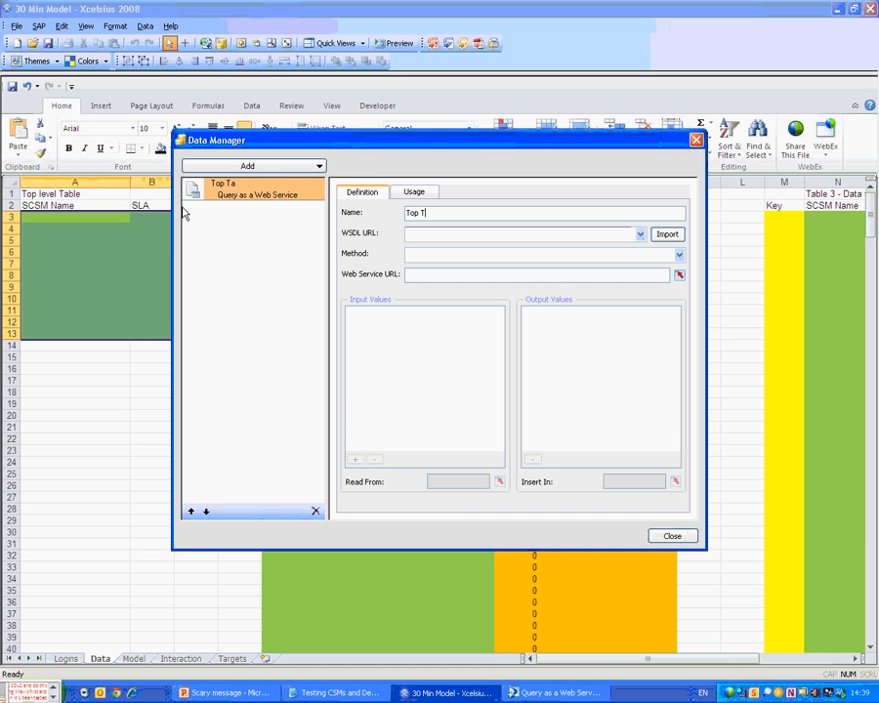
{"action": "type", "text": "able"}
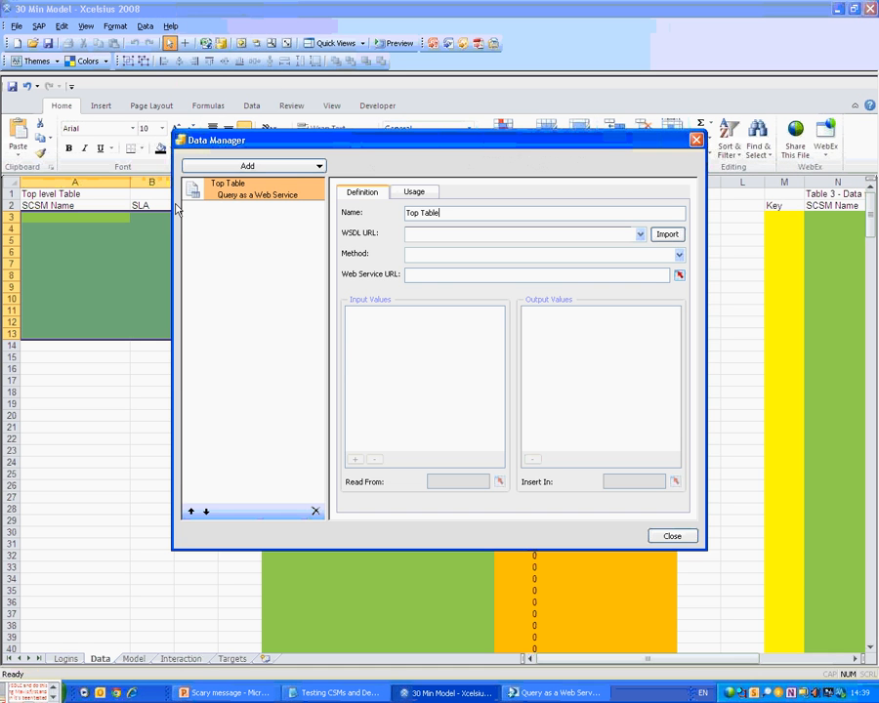
Paste the Top_Level_Table WSDL address into the connection and import it.
{"action": "left_click", "coordinate": [525, 694]}
{"action": "left_click", "coordinate": [642, 460]}
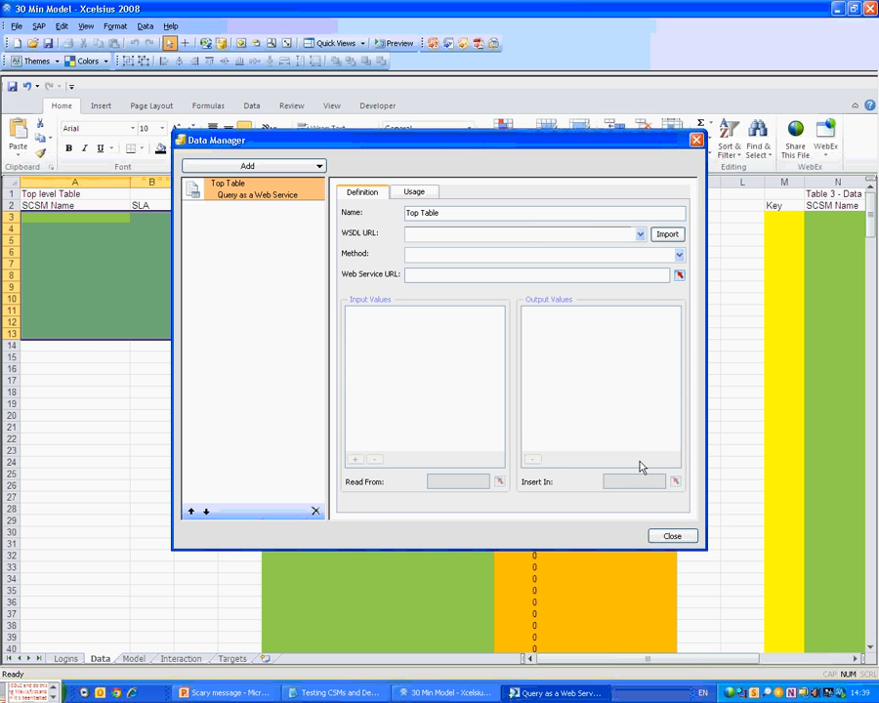
{"action": "left_click", "coordinate": [531, 235]}
{"action": "key", "text": "ctrl+v"}
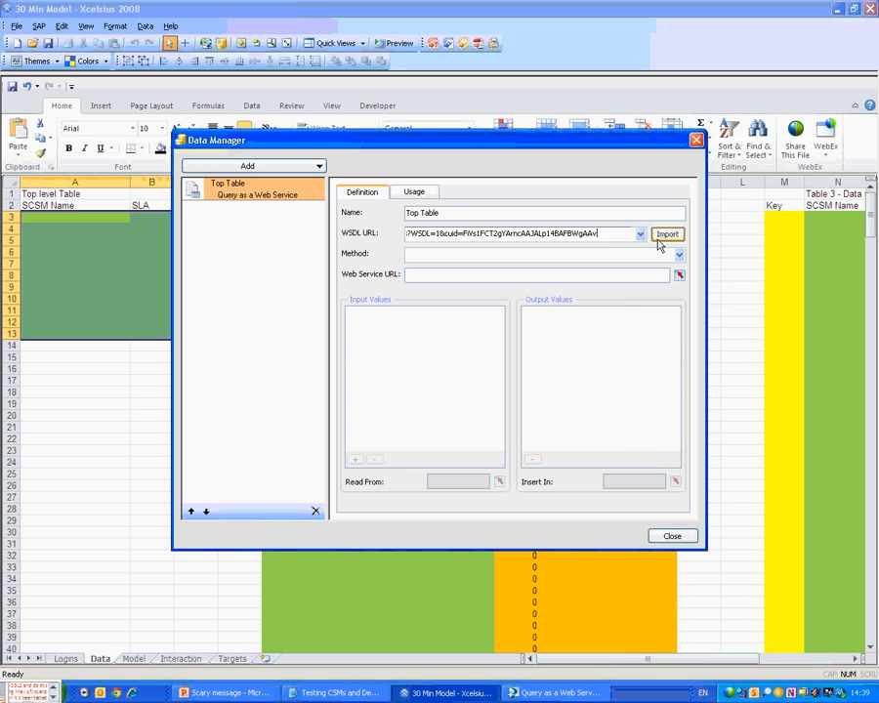
{"action": "left_click", "coordinate": [659, 240]}
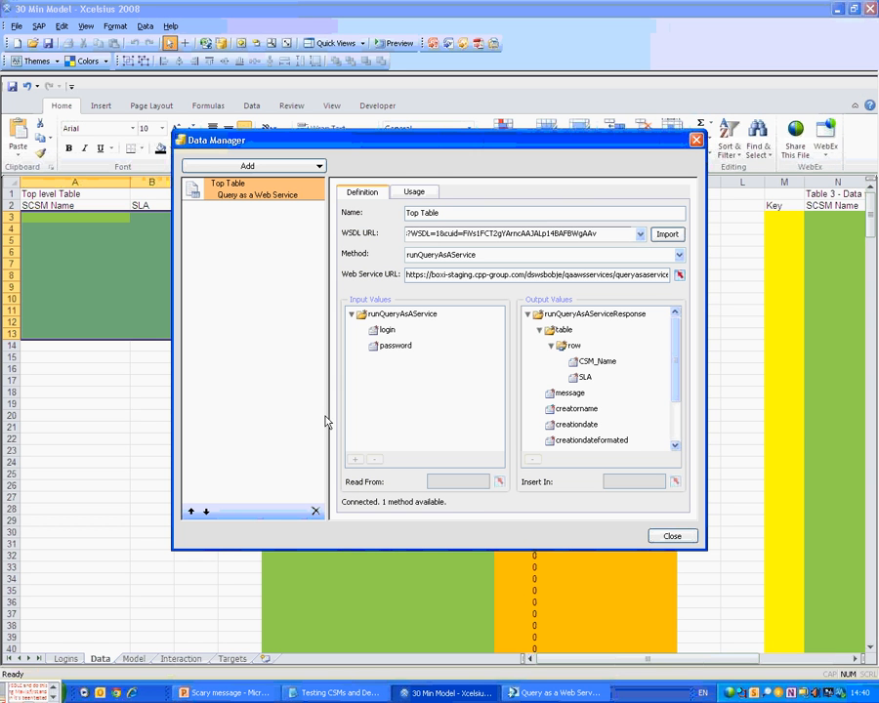
{"action": "left_click", "coordinate": [387, 330]}
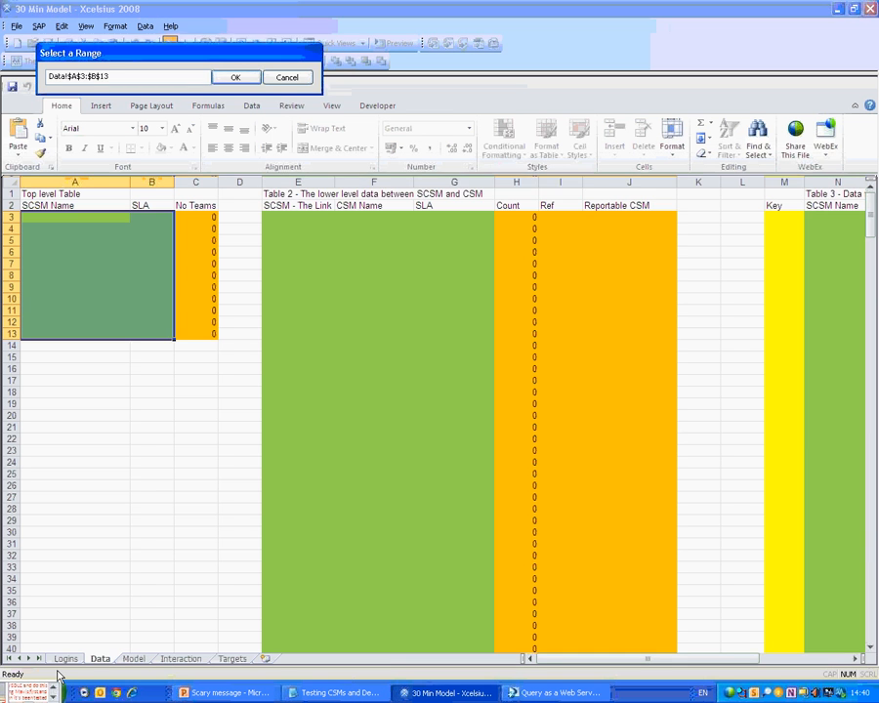
Bind the login and password inputs to Logins!B1 and Logins!B2.
{"action": "left_click", "coordinate": [65, 659]}
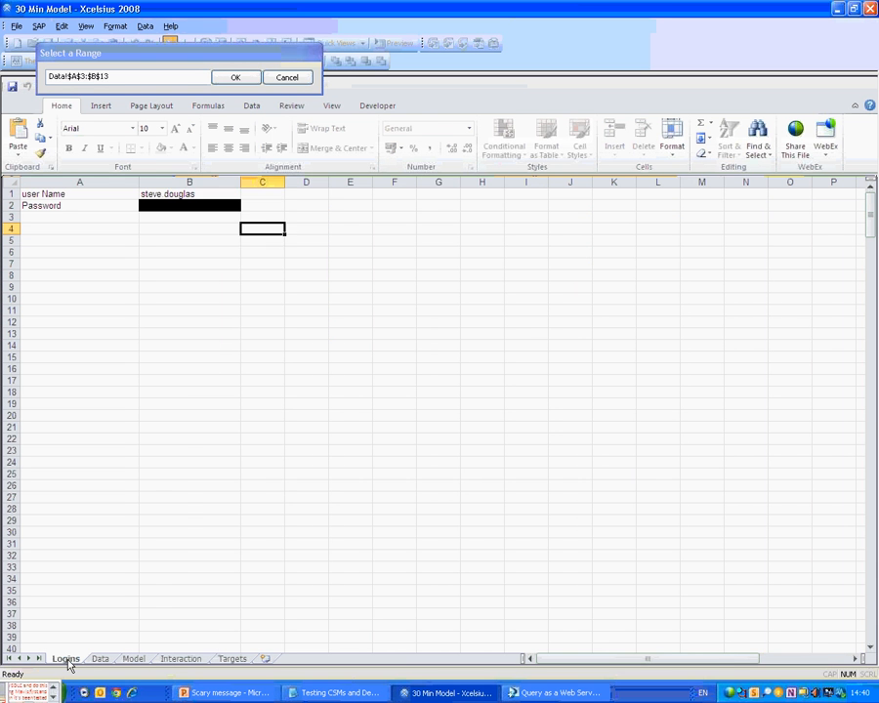
{"action": "left_click", "coordinate": [171, 193]}
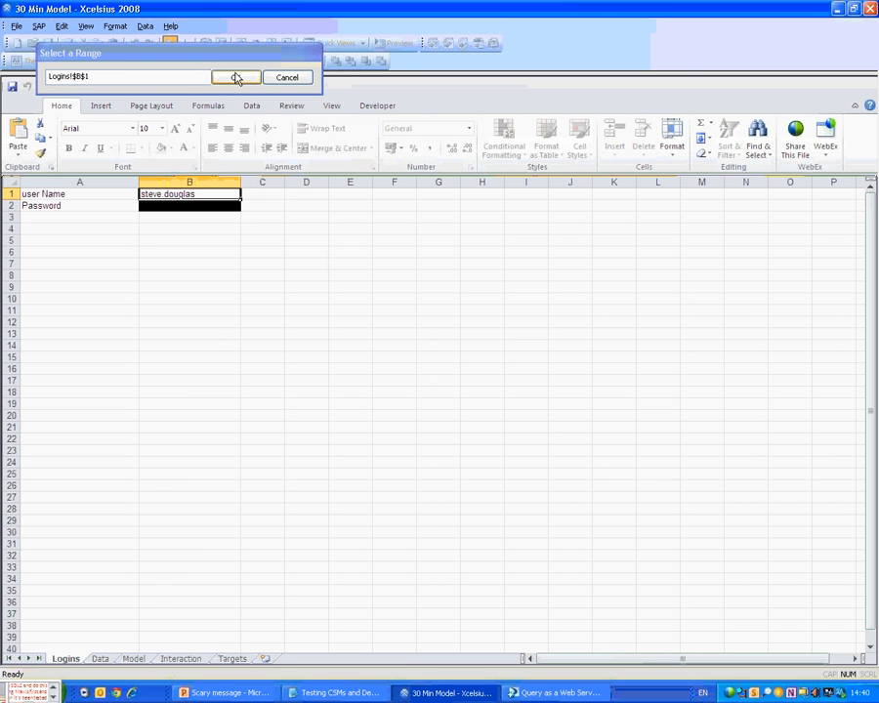
{"action": "left_click", "coordinate": [237, 78]}
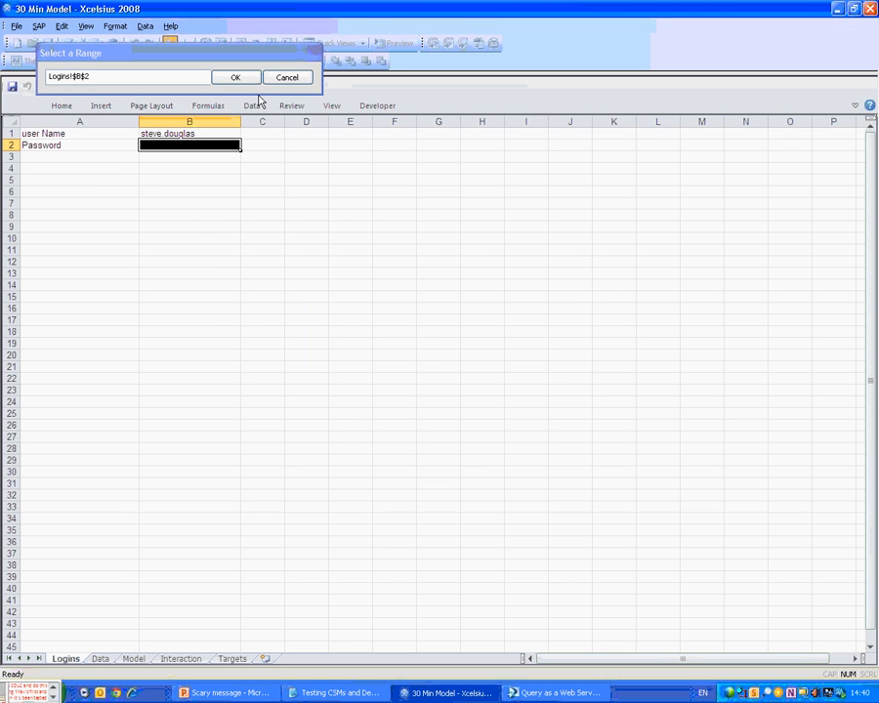
{"action": "left_click", "coordinate": [234, 76]}
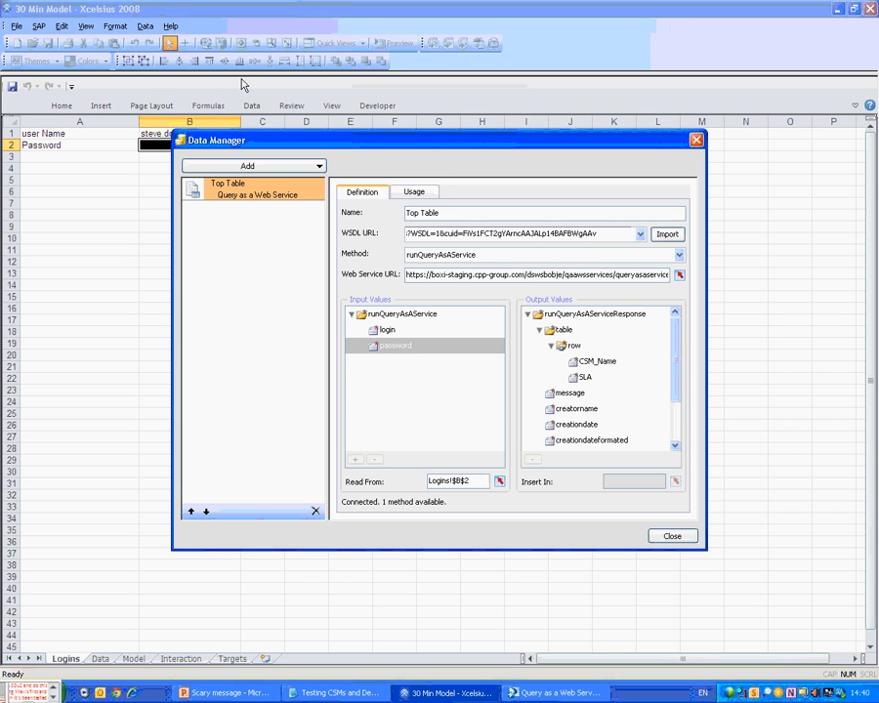
{"action": "left_click", "coordinate": [410, 194]}
{"action": "left_click", "coordinate": [362, 192]}
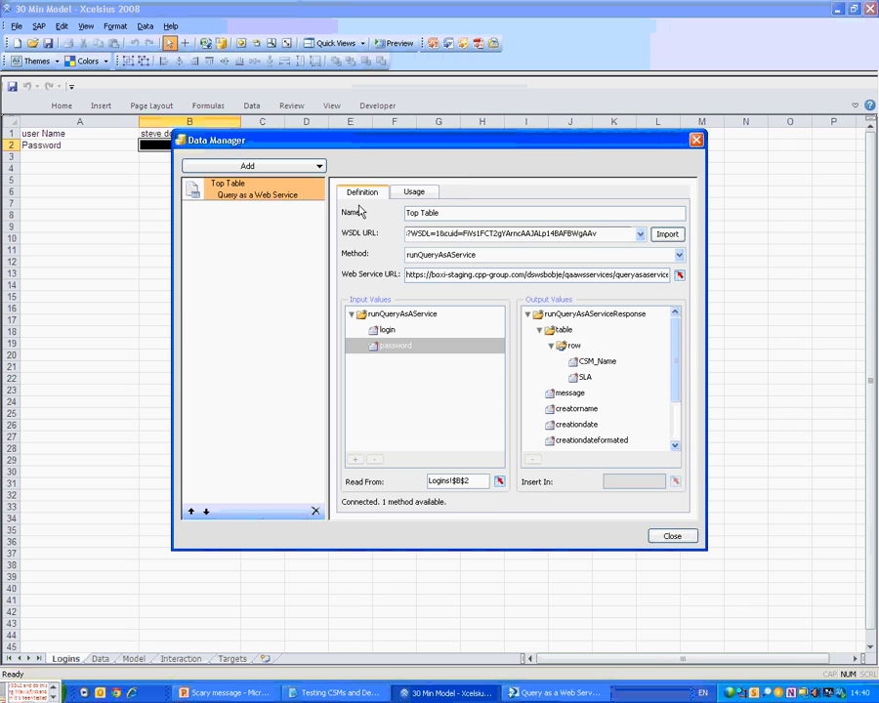
Write CSM_Name output to Data!A3:A13 and SLA output to Data!B3:B13.
{"action": "left_click", "coordinate": [592, 364]}
{"action": "left_click", "coordinate": [674, 482]}
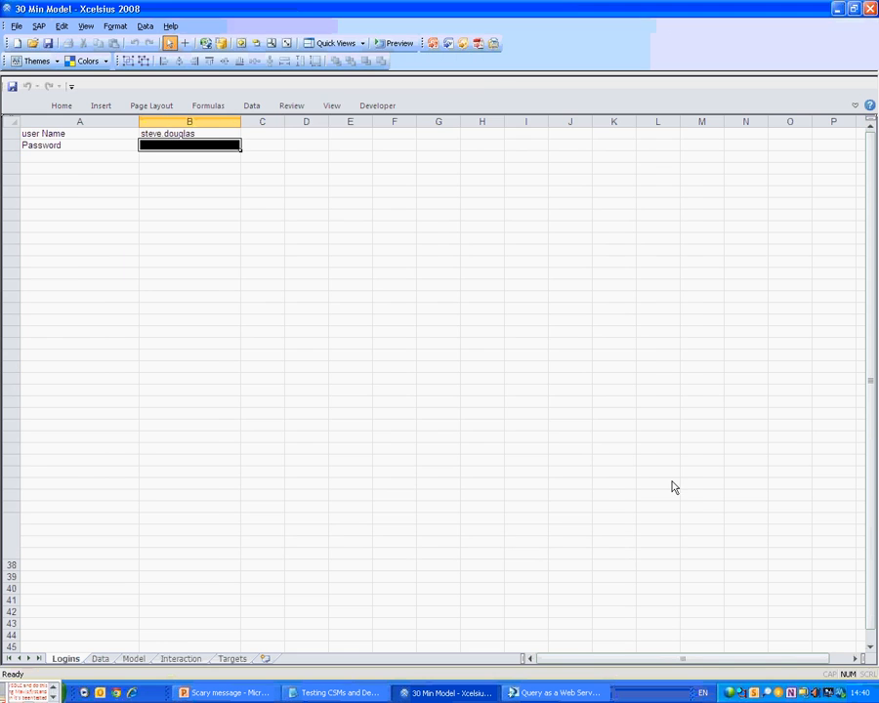
{"action": "left_click", "coordinate": [100, 659]}
{"action": "left_click", "coordinate": [67, 157]}
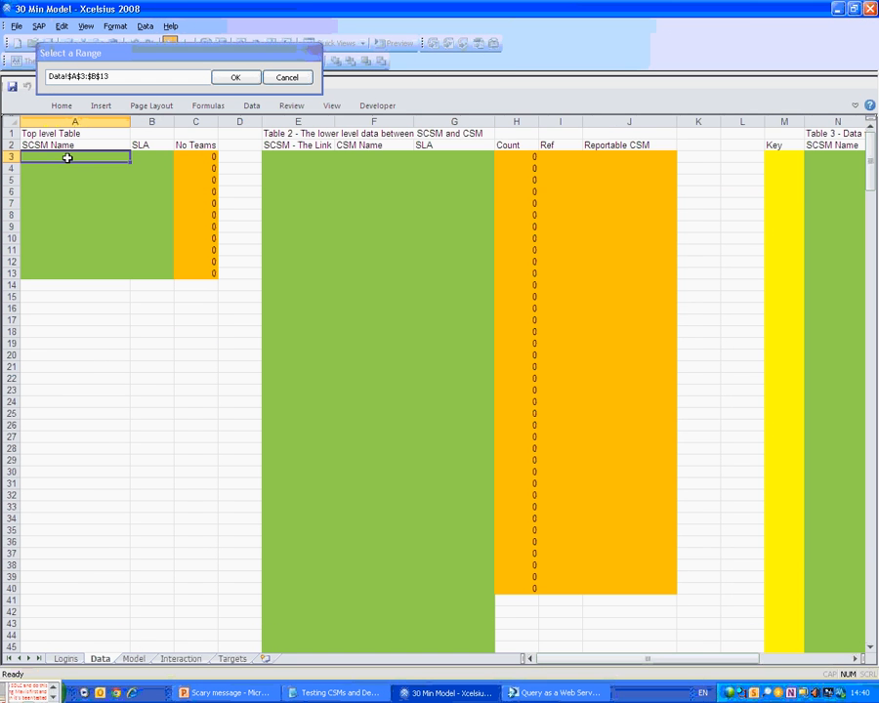
{"action": "left_click_drag", "start_coordinate": [68, 158], "coordinate": [63, 271]}
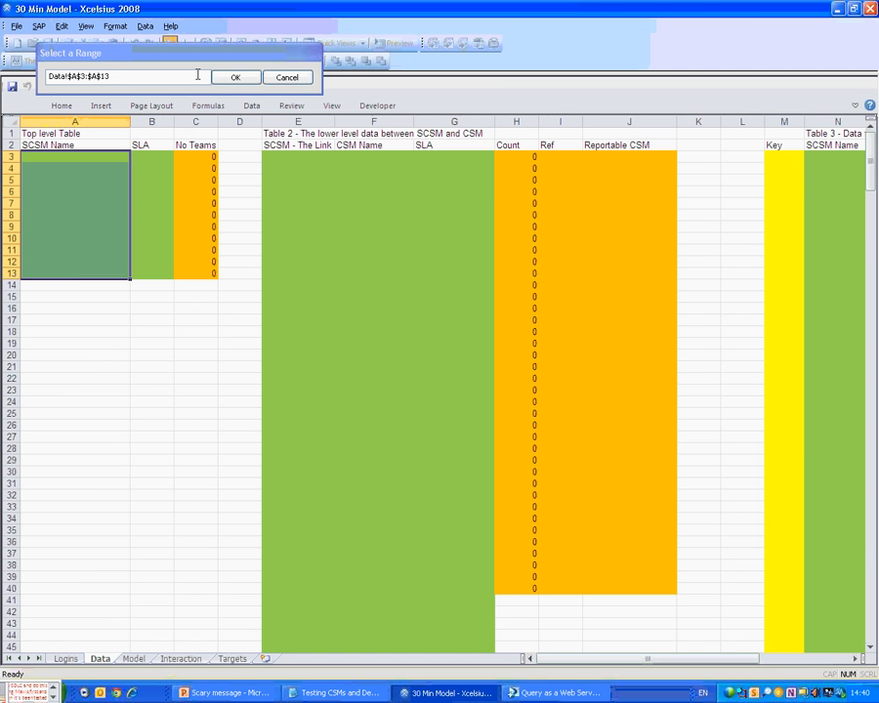
{"action": "left_click", "coordinate": [233, 81]}
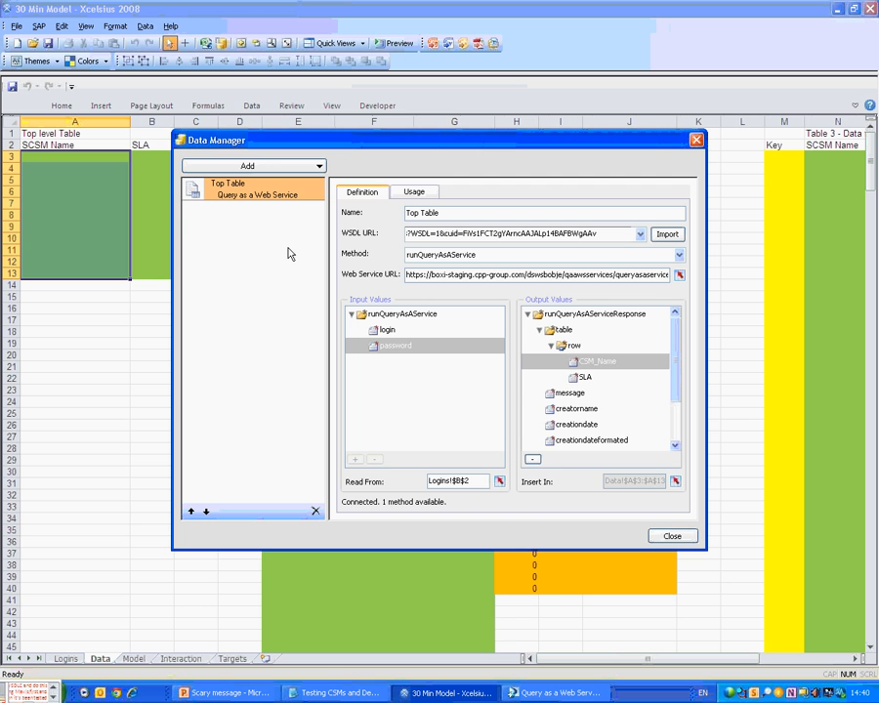
{"action": "left_click", "coordinate": [586, 377]}
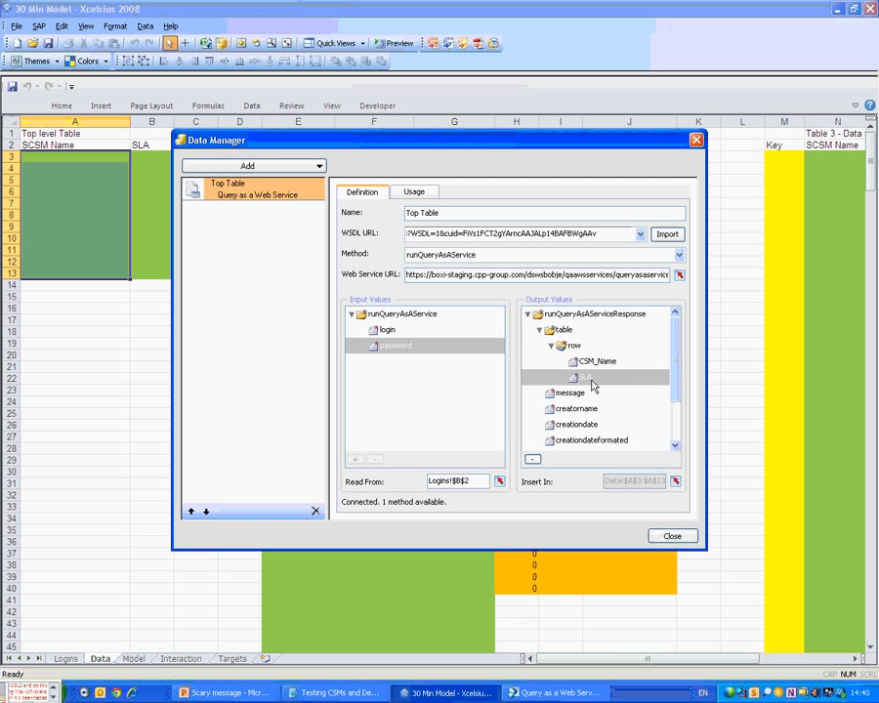
{"action": "left_click", "coordinate": [674, 480]}
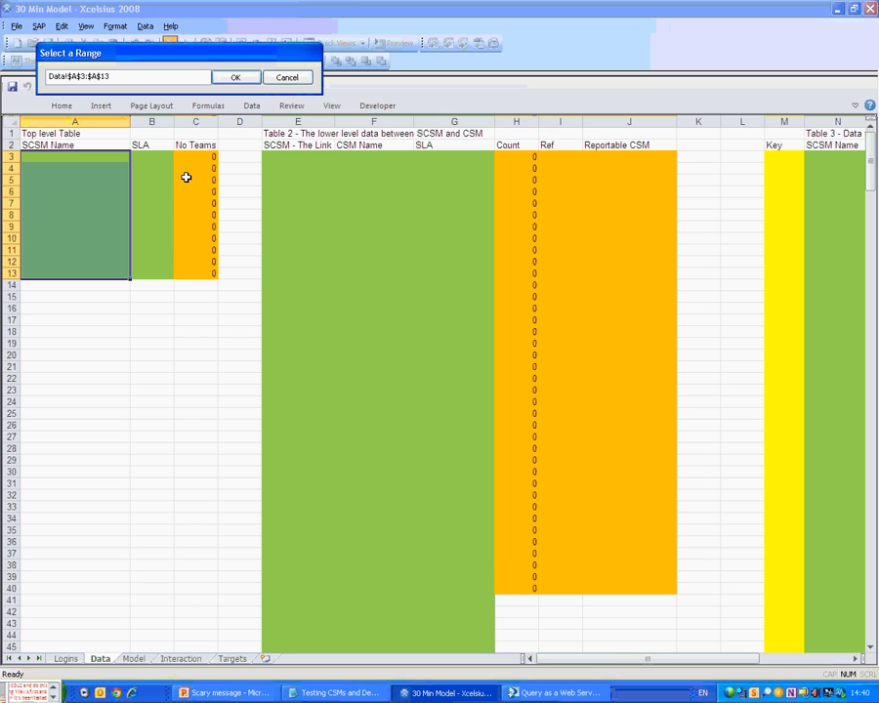
{"action": "left_click_drag", "start_coordinate": [152, 158], "coordinate": [156, 273]}
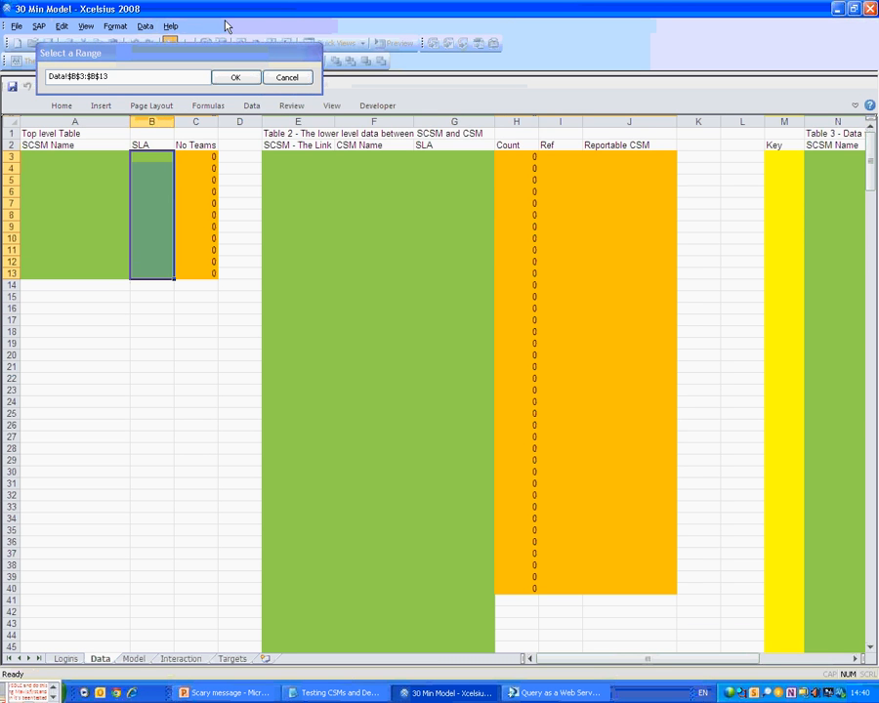
{"action": "left_click", "coordinate": [234, 77]}
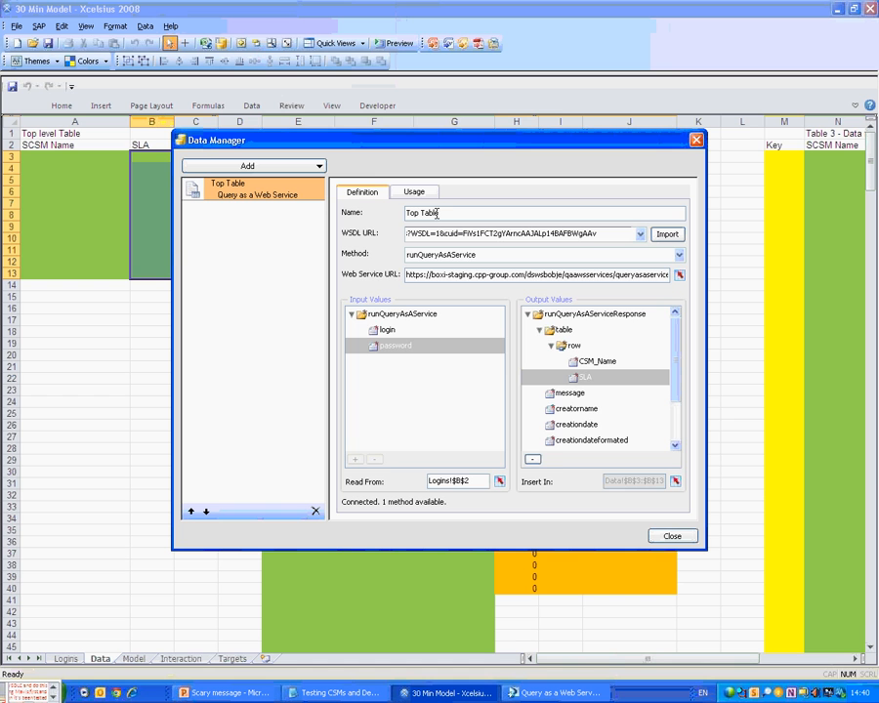
{"action": "left_click", "coordinate": [415, 193]}
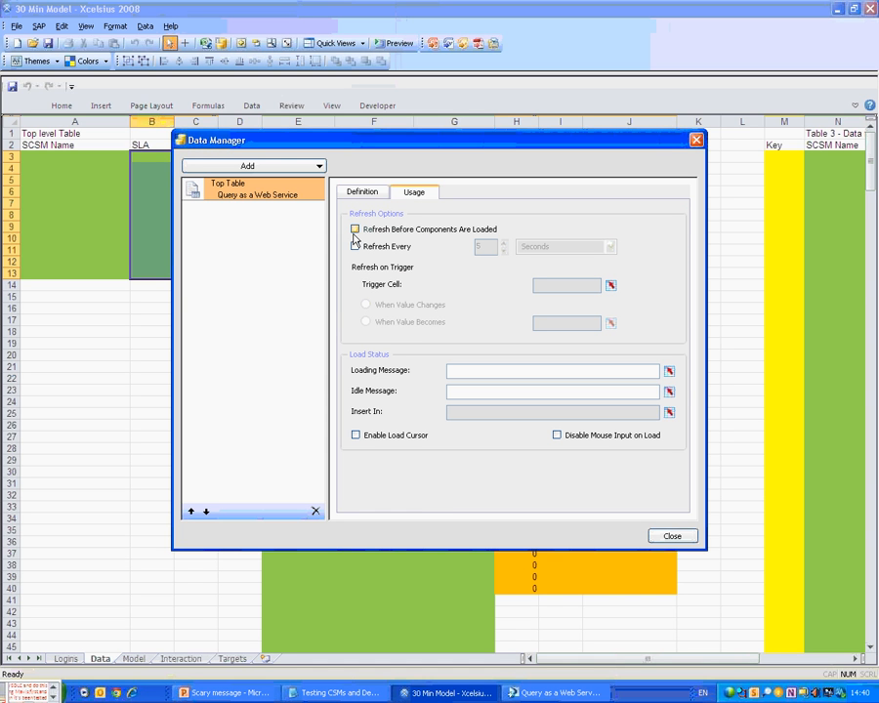
Tick Refresh Before Components Are Loaded, Enable Load Cursor and Disable Mouse Input on Load for Top Table.
{"action": "left_click", "coordinate": [354, 231]}
{"action": "left_click", "coordinate": [356, 435]}
{"action": "left_click", "coordinate": [557, 435]}
{"action": "left_click", "coordinate": [95, 401]}
{"action": "left_click_drag", "start_coordinate": [251, 146], "coordinate": [367, 159]}
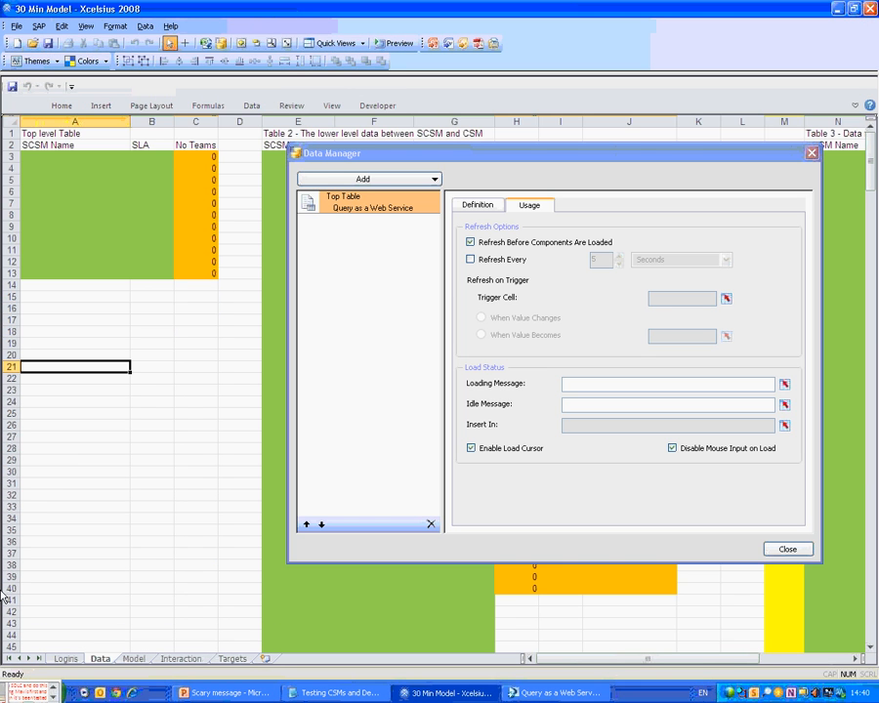
Enter the labels 'Data Load Details', 'Loading...' and 'Done' down column A.
{"action": "type", "text": "Data Load De"}
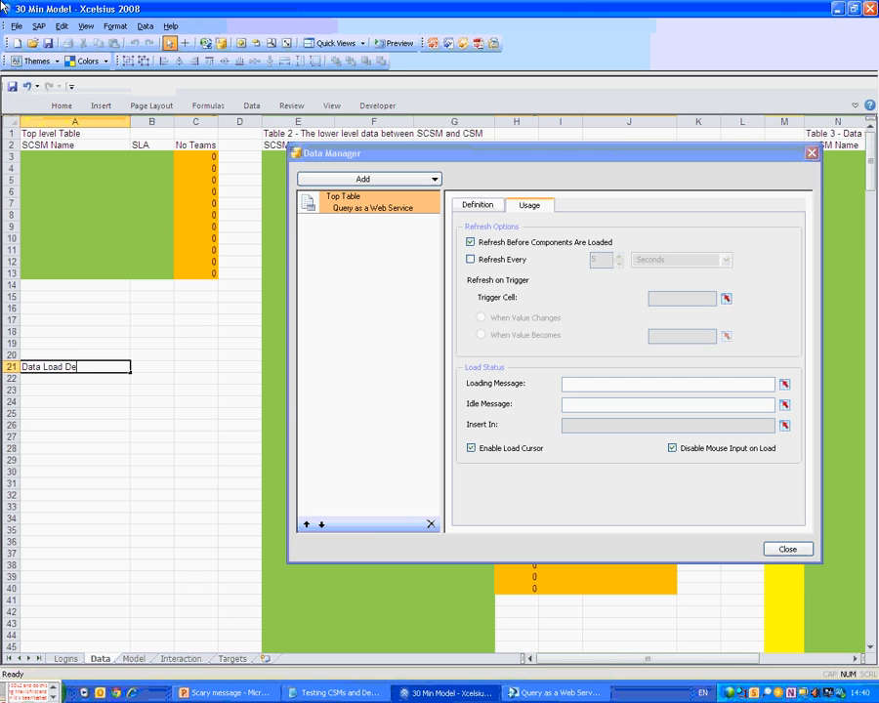
{"action": "type", "text": "tails"}
{"action": "key", "text": "Return"}
{"action": "type", "text": "Lo"}
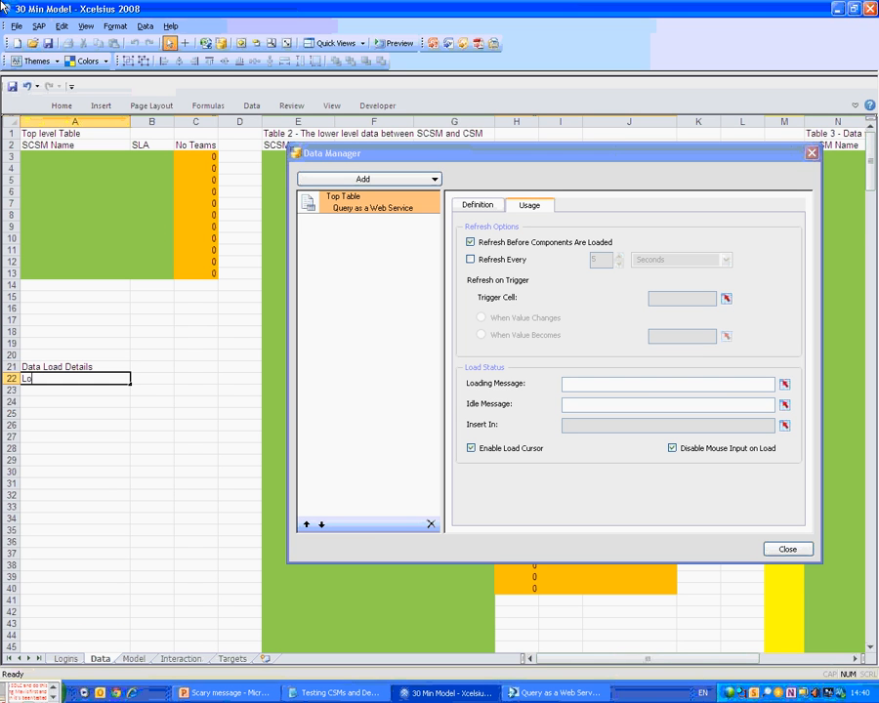
{"action": "type", "text": "ading..."}
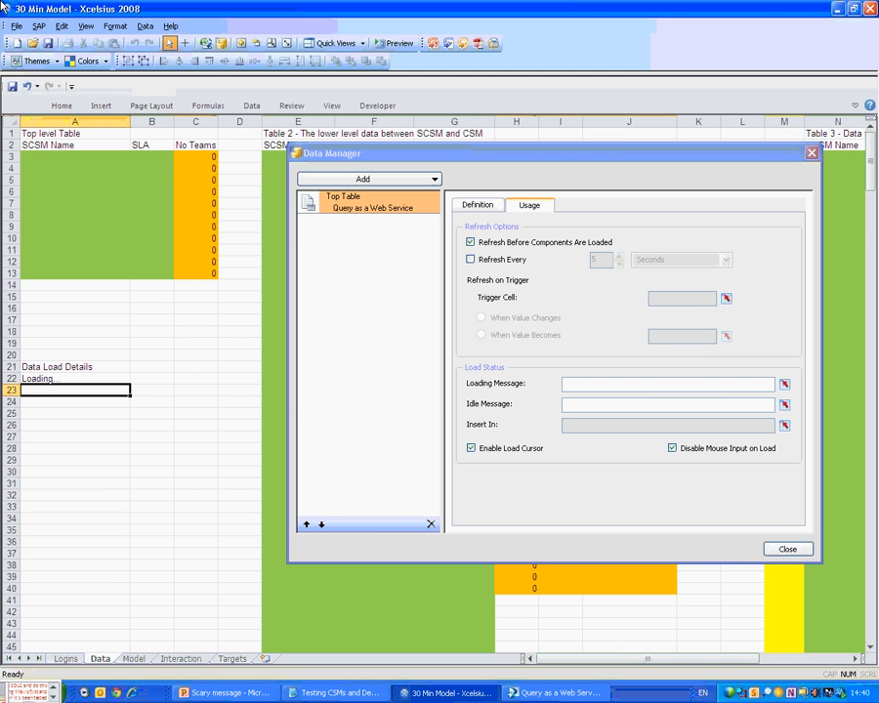
{"action": "key", "text": "Return"}
{"action": "type", "text": "Done"}
{"action": "key", "text": "Return"}
{"action": "key", "text": "Return"}
List Table 1 and Table 2, then fill the series down to Table 4.
{"action": "key", "text": "Return"}
{"action": "type", "text": "Tabl"}
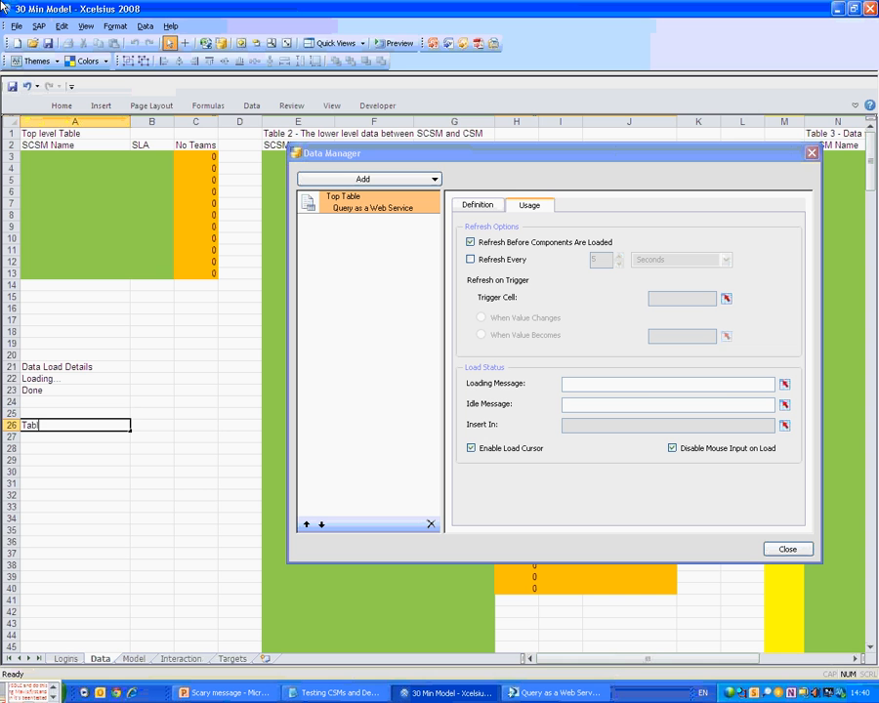
{"action": "type", "text": "e 1"}
{"action": "key", "text": "Return"}
{"action": "type", "text": "Tab"}
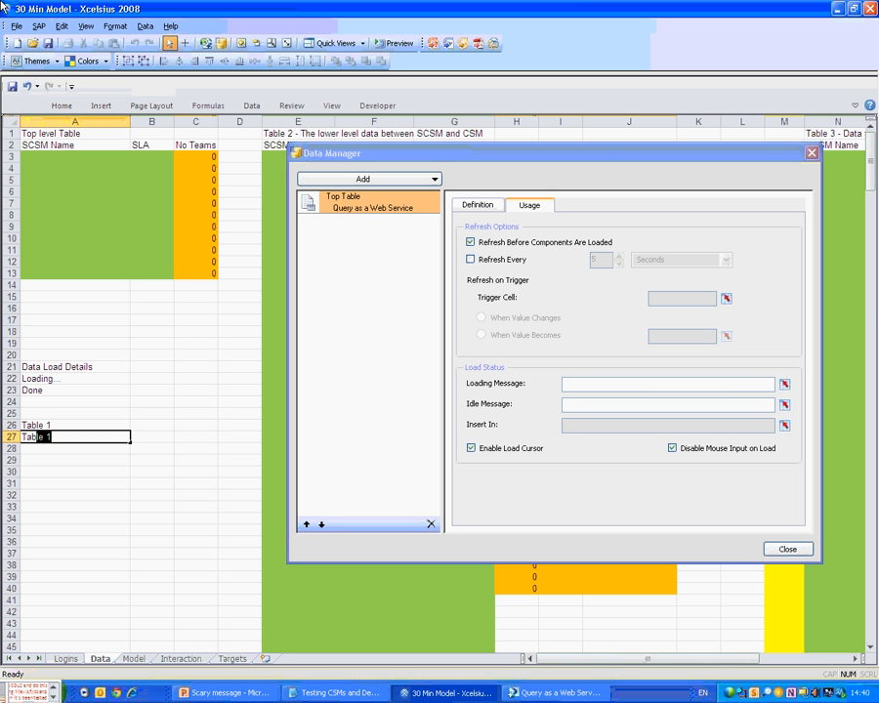
{"action": "type", "text": "le 2"}
{"action": "key", "text": "Up"}
{"action": "key", "text": "shift+Down"}
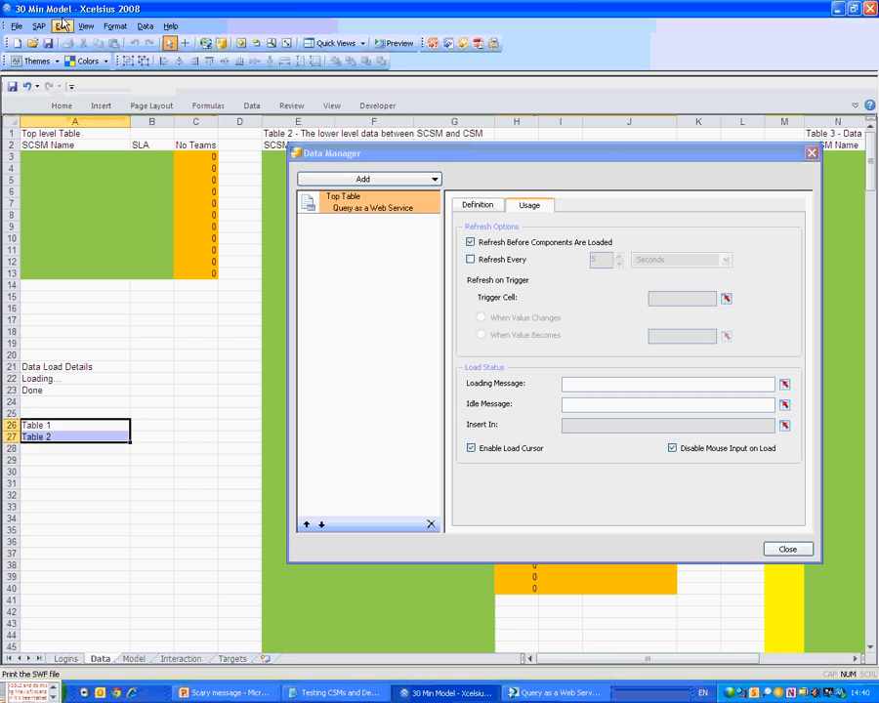
{"action": "left_click_drag", "start_coordinate": [76, 156], "coordinate": [91, 495]}
{"action": "left_click_drag", "start_coordinate": [92, 426], "coordinate": [129, 465]}
{"action": "left_click", "coordinate": [76, 494]}
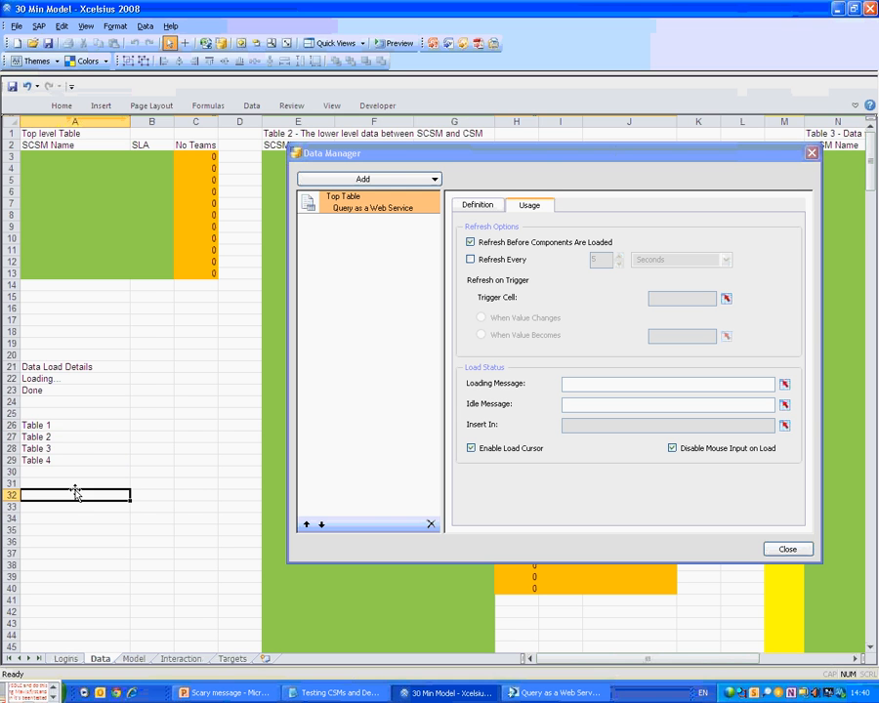
{"action": "key", "text": "Up"}
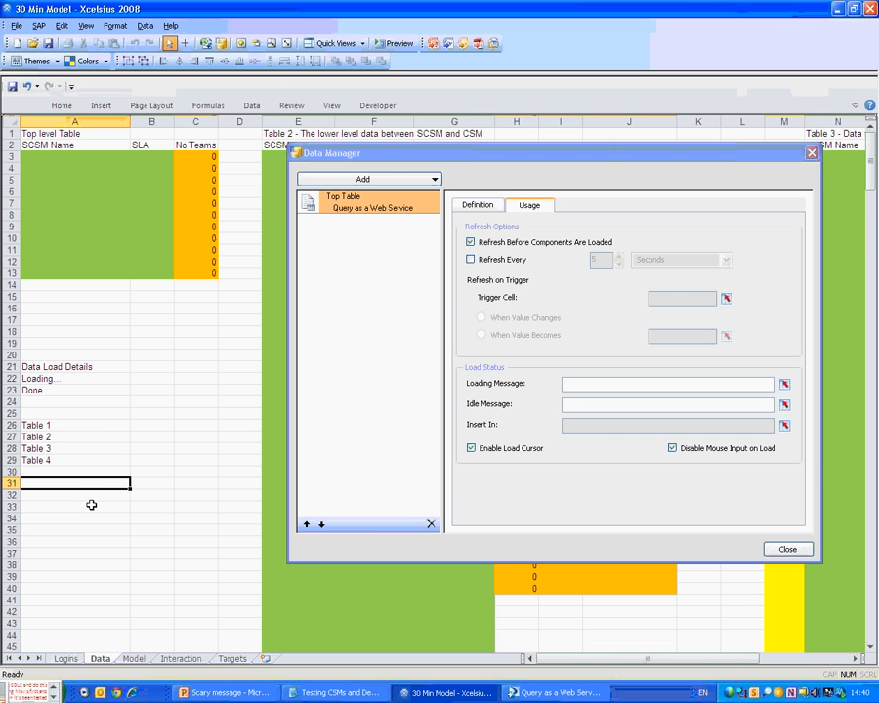
{"action": "key", "text": "Up"}
{"action": "key", "text": "Up"}
{"action": "key", "text": "Up"}
{"action": "key", "text": "Up"}
{"action": "key", "text": "Up"}
{"action": "key", "text": "Up"}
Label cell A32 'Load Percentage'.
{"action": "type", "text": "qu"}
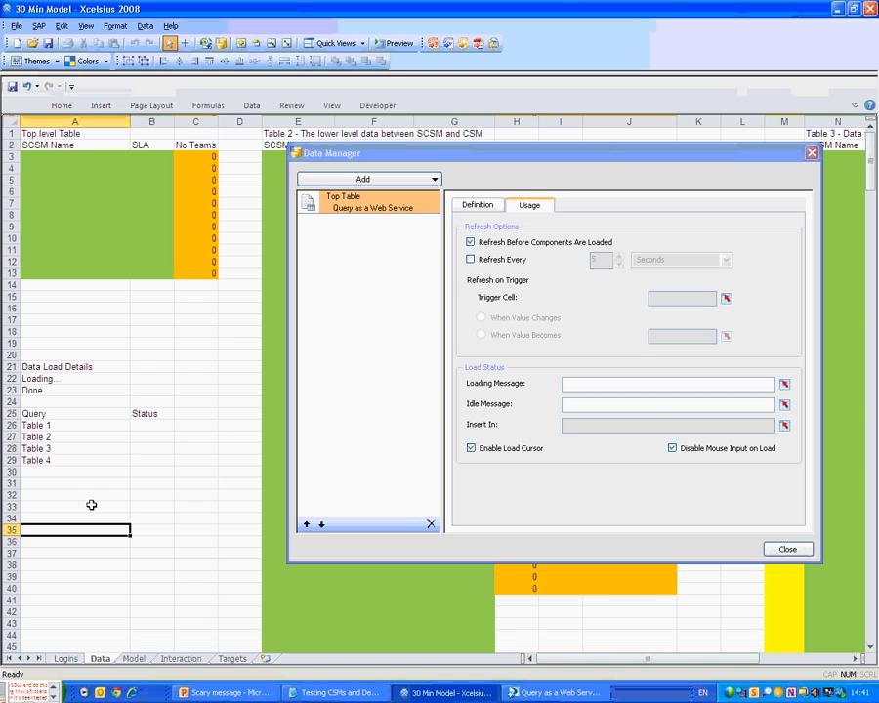
{"action": "type", "text": "="}
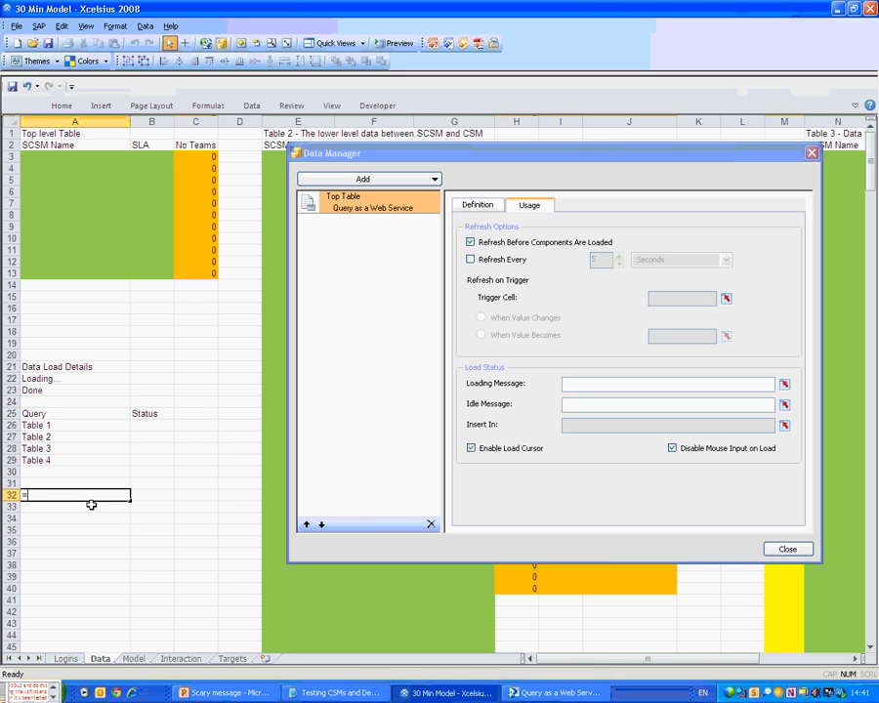
{"action": "key", "text": "BackSpace"}
{"action": "type", "text": "Loa"}
{"action": "key", "text": "BackSpace"}
{"action": "key", "text": "BackSpace"}
{"action": "key", "text": "BackSpace"}
{"action": "type", "text": "="}
{"action": "key", "text": "BackSpace"}
{"action": "type", "text": "Load Percentage"}
{"action": "key", "text": "Tab"}
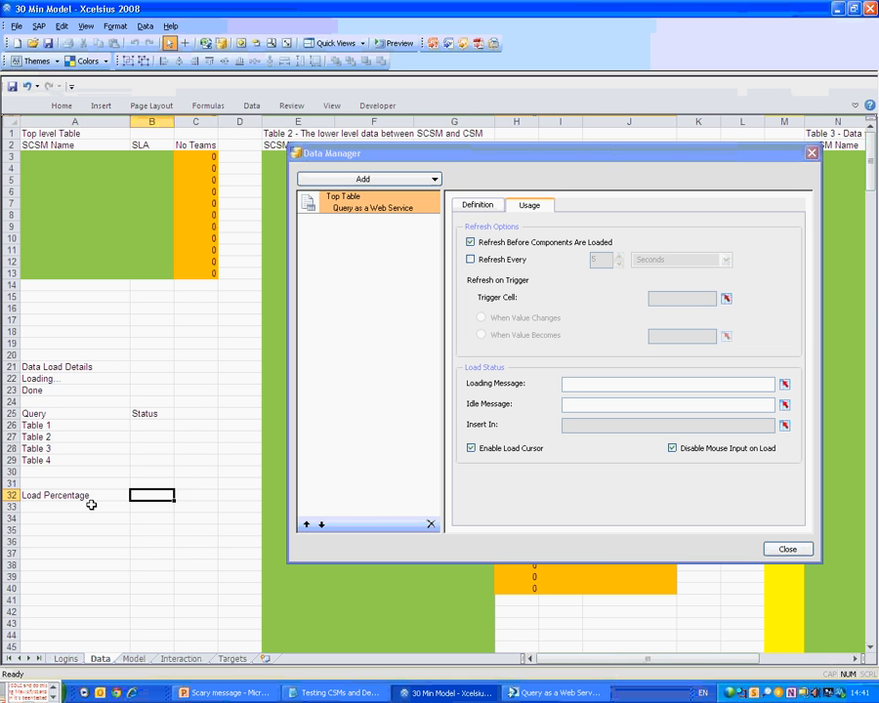
Enter =COUNTIF(B26:B29,A23)/4 in B32 to compute the load percentage.
{"action": "type", "text": "=countf"}
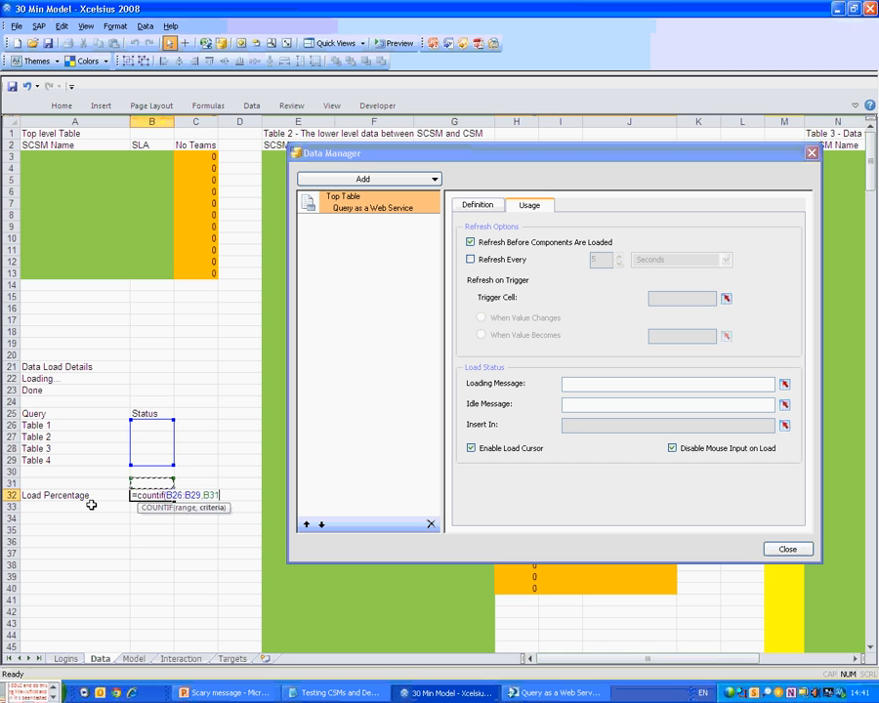
{"action": "key", "text": "Up"}
{"action": "key", "text": "Up"}
{"action": "key", "text": "Up"}
{"action": "key", "text": "Up"}
{"action": "key", "text": "Up"}
{"action": "key", "text": "Up"}
{"action": "key", "text": "Up"}
{"action": "key", "text": "Up"}
{"action": "key", "text": "Left"}
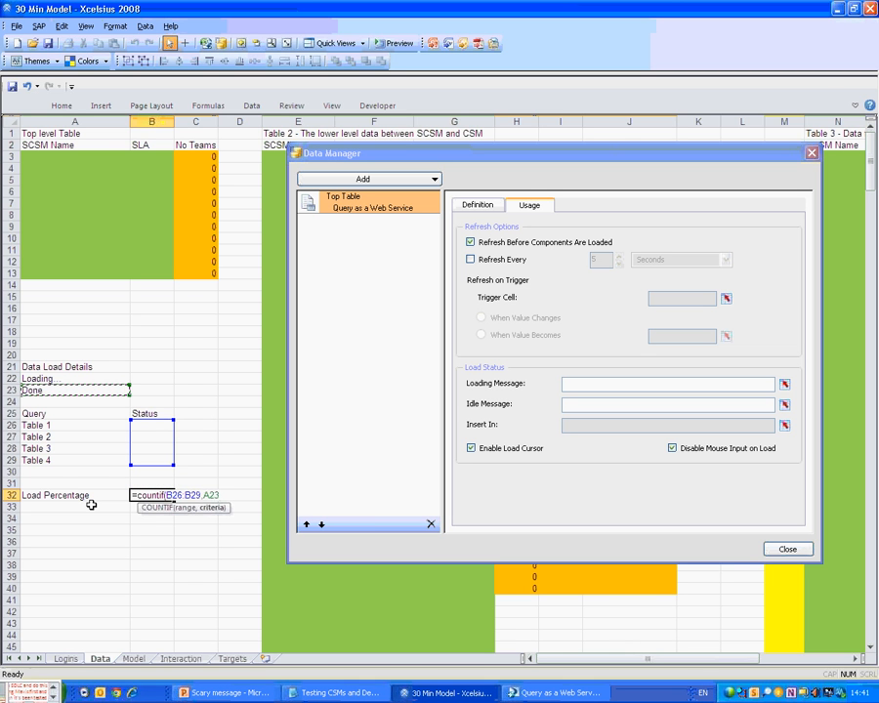
{"action": "key", "text": "shift+Tab"}
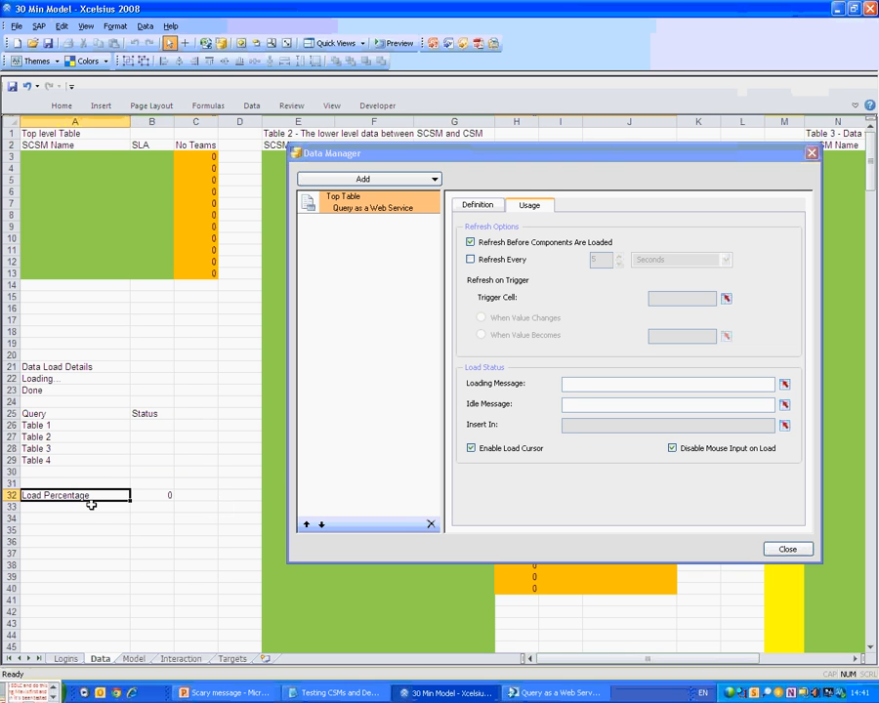
{"action": "key", "text": "Up"}
{"action": "key", "text": "Up"}
{"action": "key", "text": "Up"}
{"action": "key", "text": "Right"}
{"action": "type", "text": "Do"}
{"action": "key", "text": "Escape"}
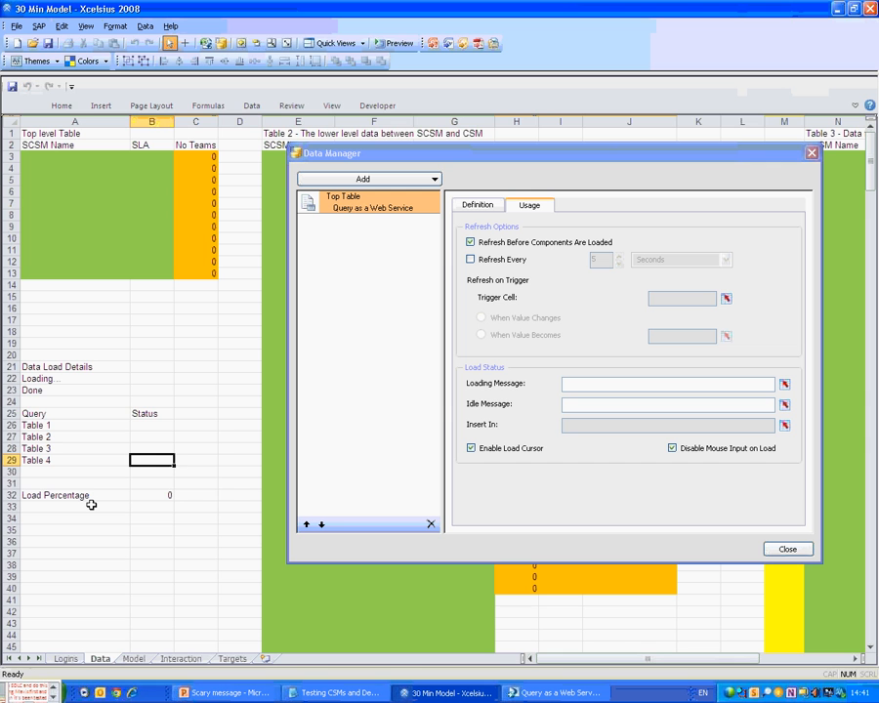
{"action": "key", "text": "Down"}
{"action": "key", "text": "Down"}
{"action": "key", "text": "Down"}
{"action": "key", "text": "F2"}
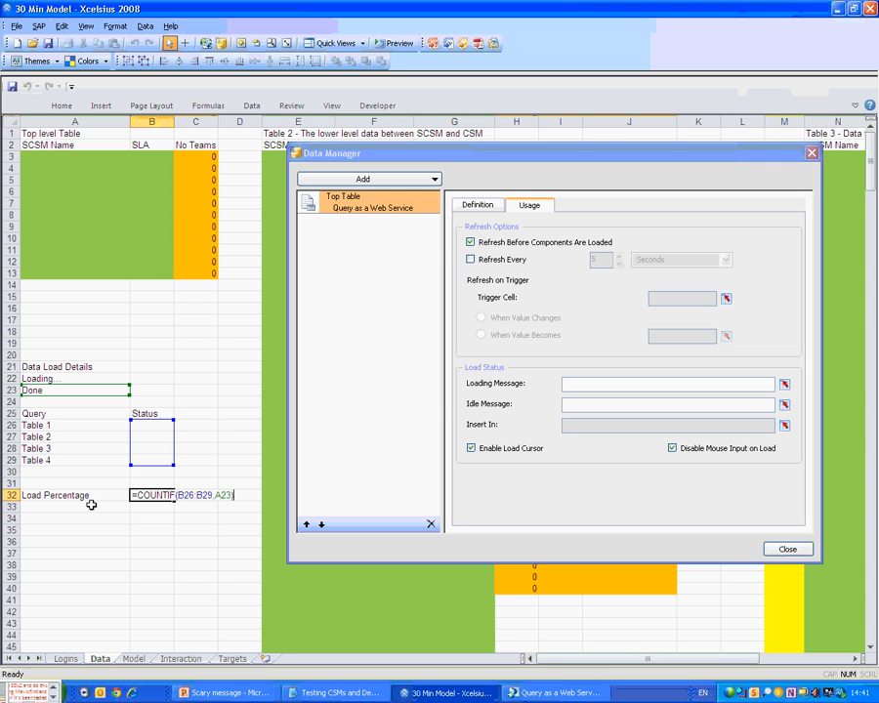
{"action": "type", "text": ")"}
{"action": "type", "text": "4"}
{"action": "key", "text": "Return"}
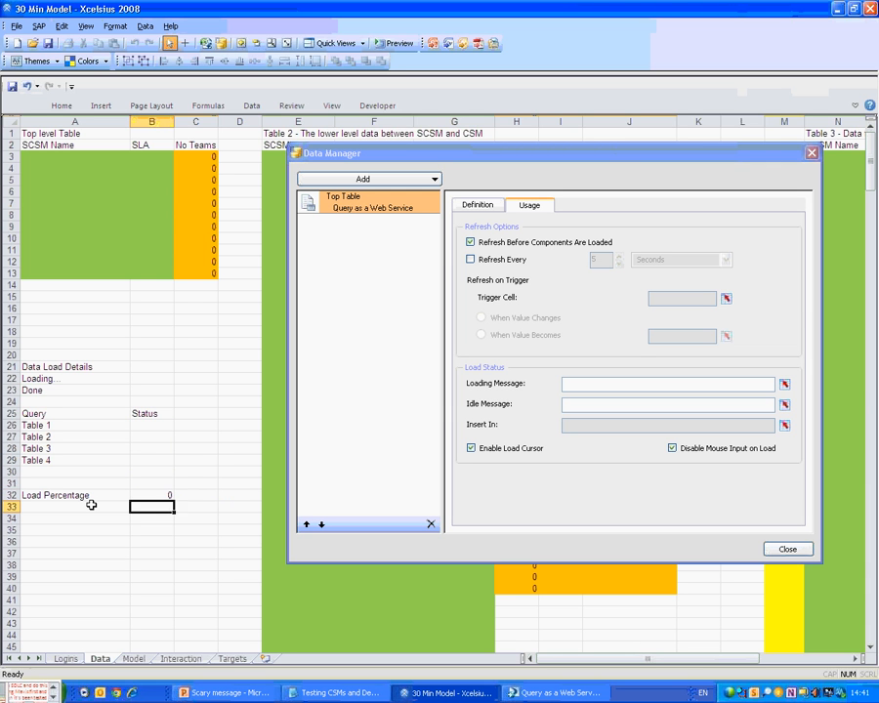
{"action": "key", "text": "Up"}
{"action": "key", "text": "Up"}
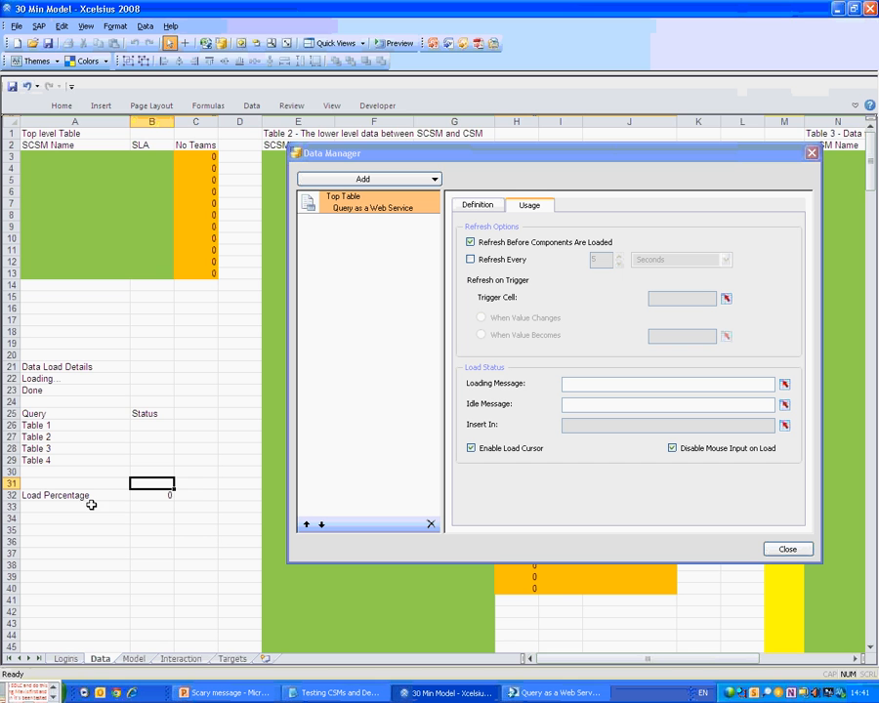
{"action": "key", "text": "Down"}
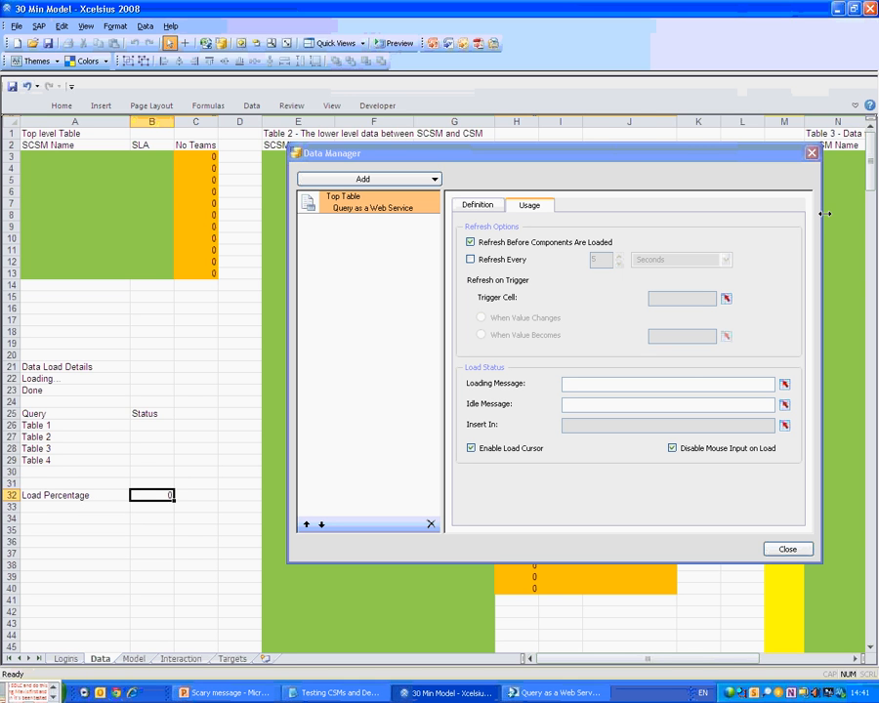
{"action": "left_click", "coordinate": [855, 106]}
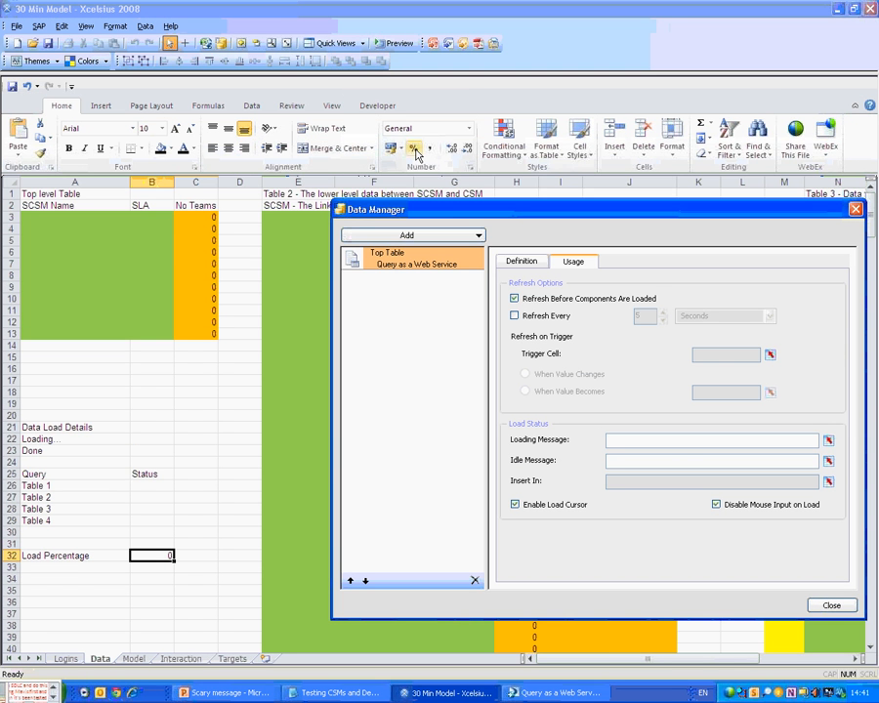
Format B32 as a percentage and set Top Table's loading message to Data!A22.
{"action": "left_click", "coordinate": [415, 151]}
{"action": "left_click", "coordinate": [827, 440]}
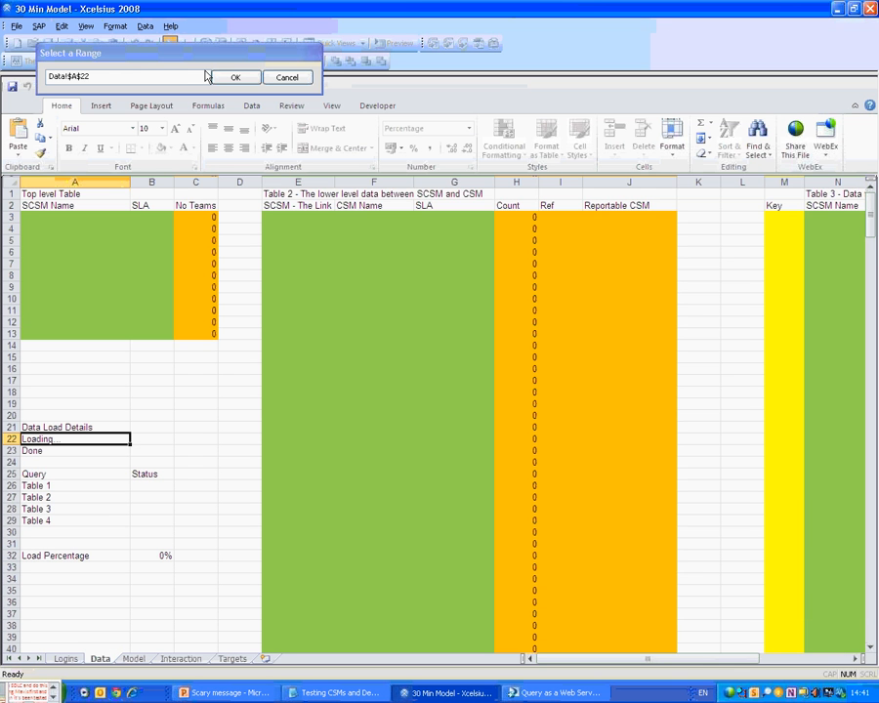
{"action": "left_click", "coordinate": [232, 77]}
Set Top Table's idle message to Data!A23 and its status insert cell to Data!B26.
{"action": "left_click", "coordinate": [827, 440]}
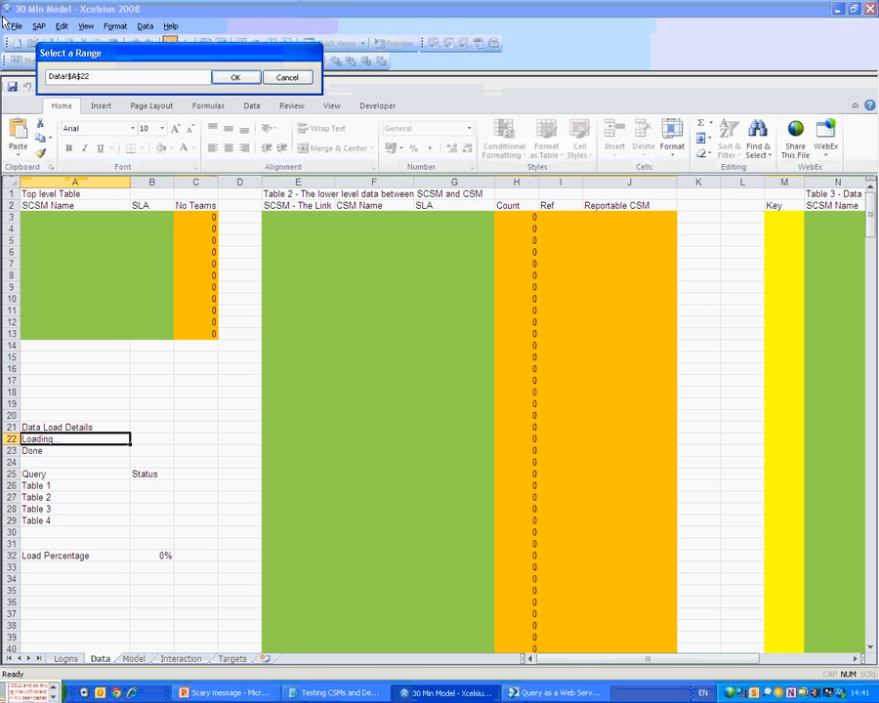
{"action": "left_click", "coordinate": [121, 462]}
{"action": "left_click", "coordinate": [426, 336]}
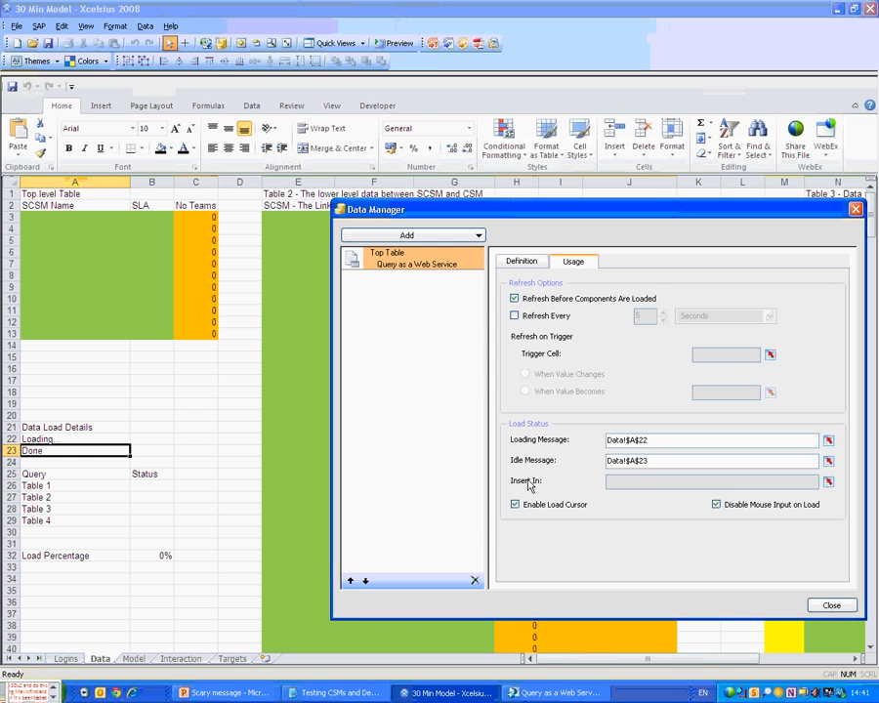
{"action": "left_click", "coordinate": [828, 481]}
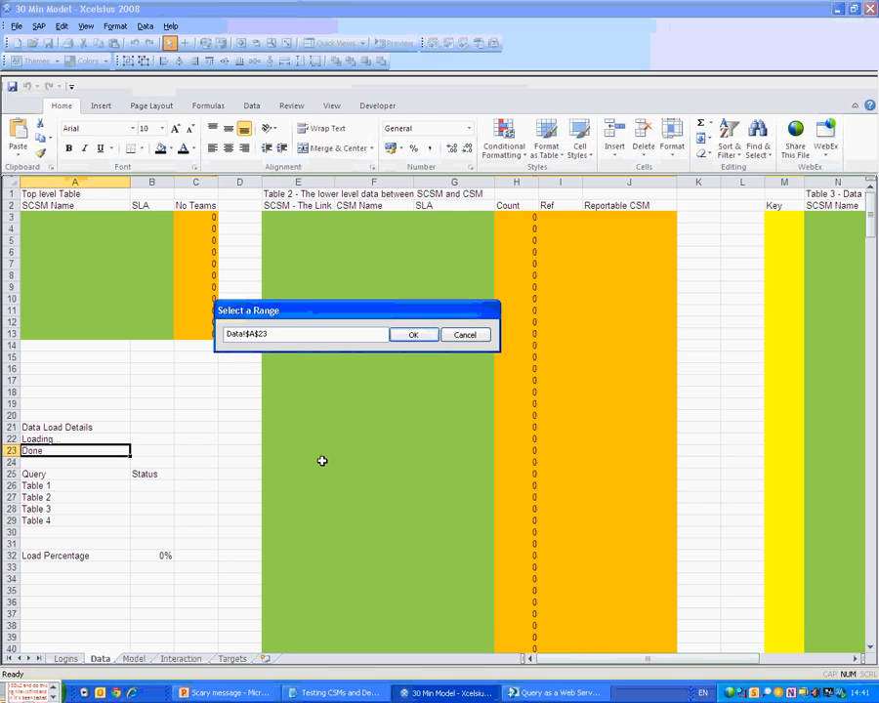
{"action": "left_click", "coordinate": [138, 484]}
{"action": "left_click", "coordinate": [414, 335]}
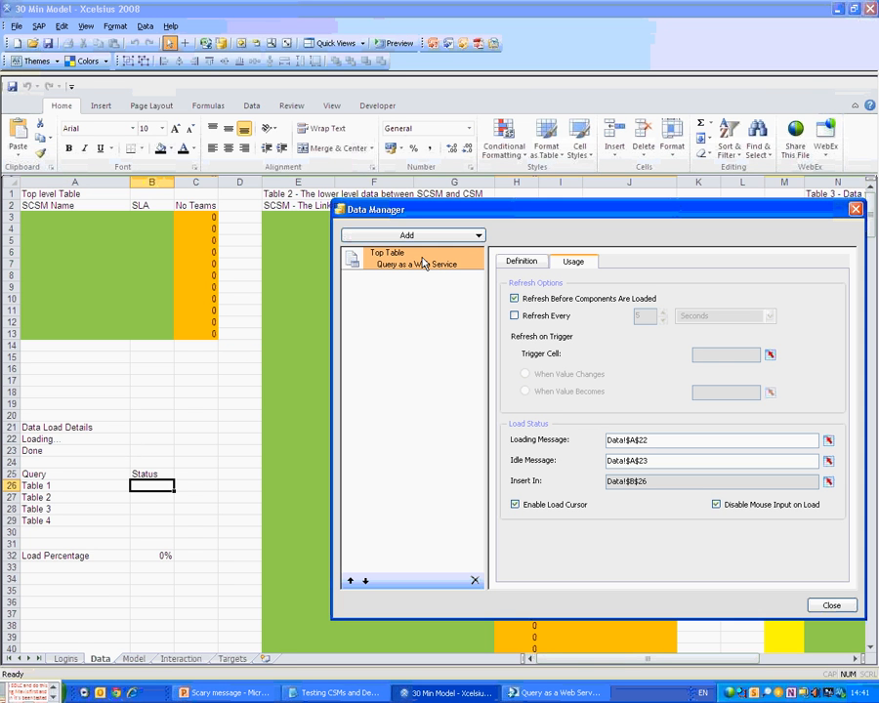
Add three Query as a Web Service connections and rename Connection 1 to Table2.
{"action": "left_click", "coordinate": [418, 235]}
{"action": "left_click", "coordinate": [355, 282]}
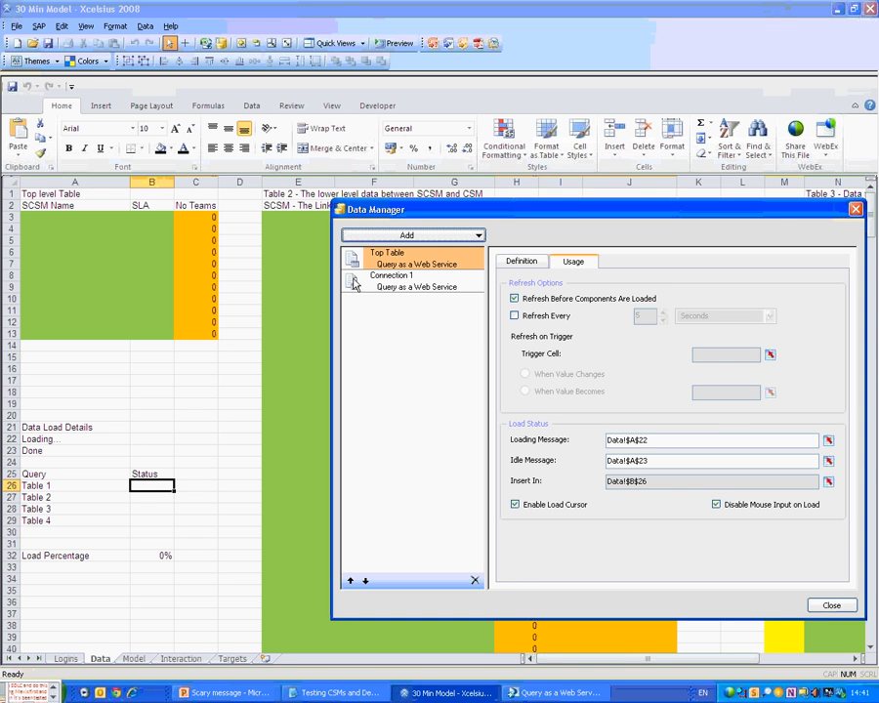
{"action": "left_click", "coordinate": [355, 282]}
{"action": "left_click", "coordinate": [416, 237]}
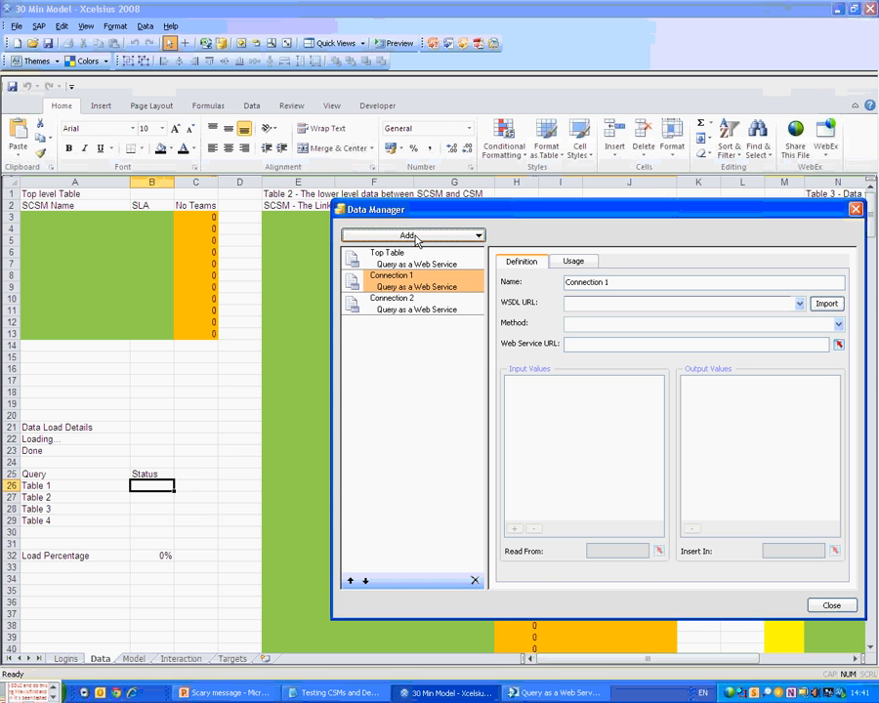
{"action": "left_click", "coordinate": [416, 236]}
{"action": "left_click_drag", "start_coordinate": [621, 282], "coordinate": [135, 269]}
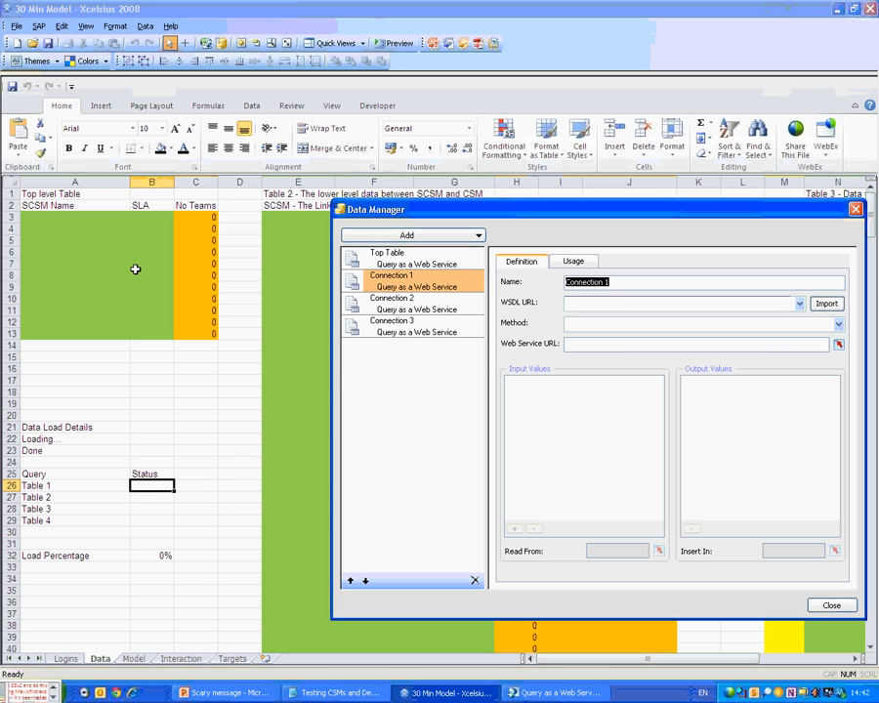
{"action": "type", "text": "Table2"}
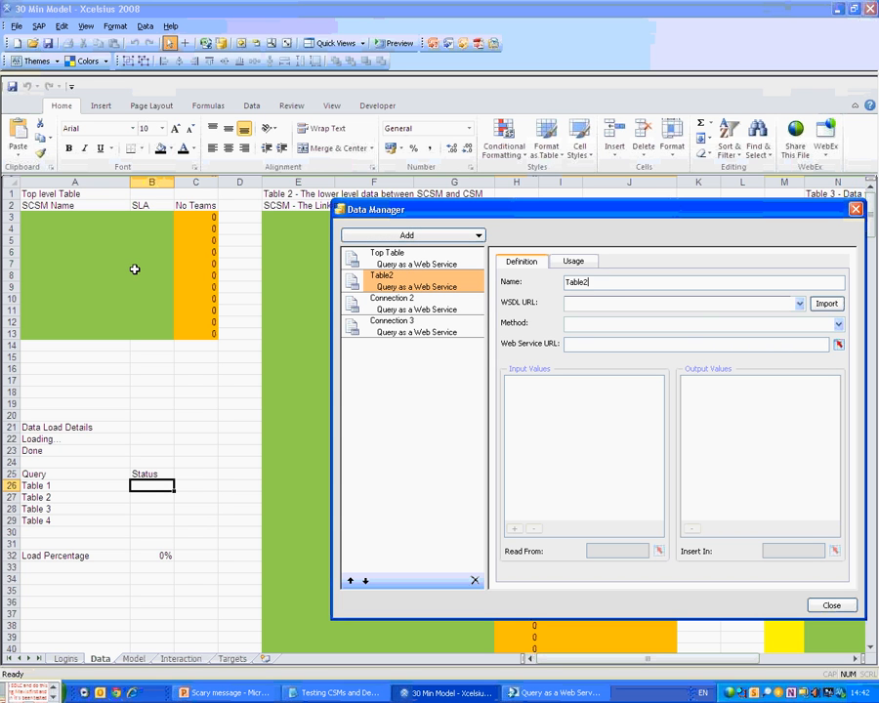
Copy the Table2 query's WSDL URL from the QaaWS window into Table2's WSDL URL field.
{"action": "left_click", "coordinate": [542, 691]}
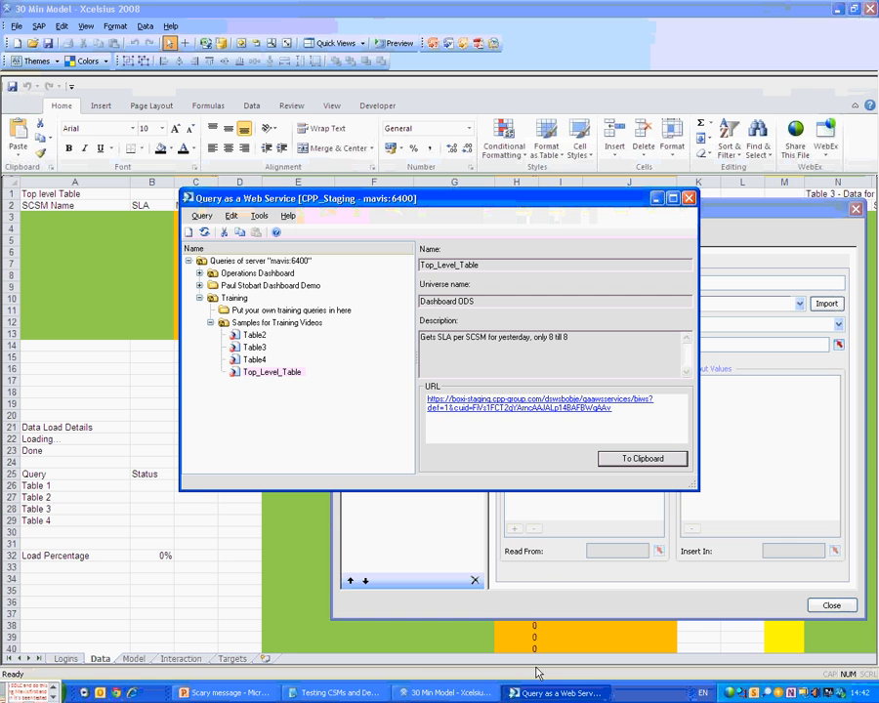
{"action": "left_click", "coordinate": [255, 335]}
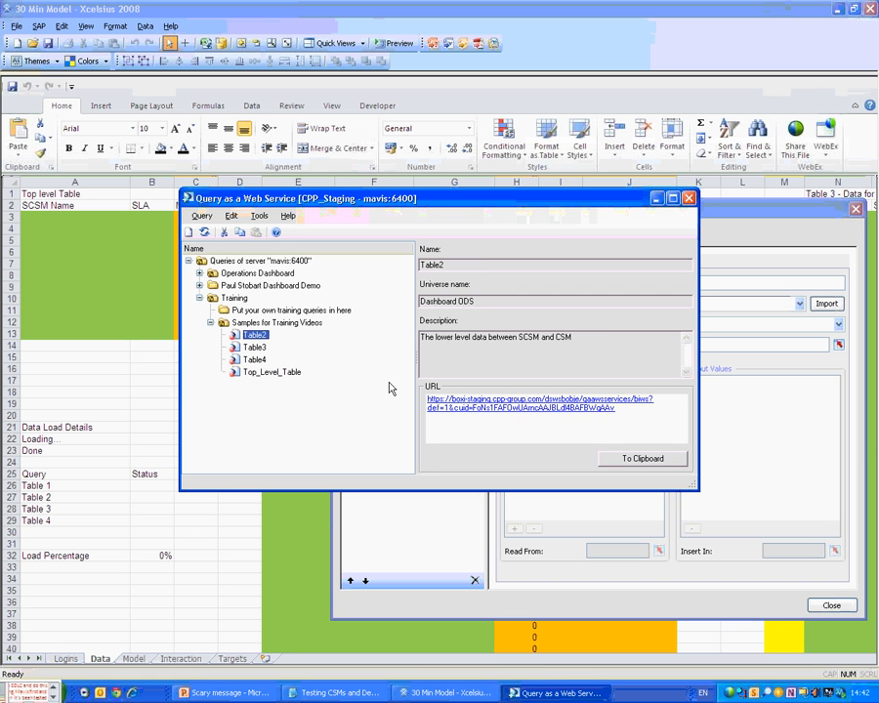
{"action": "left_click", "coordinate": [739, 241]}
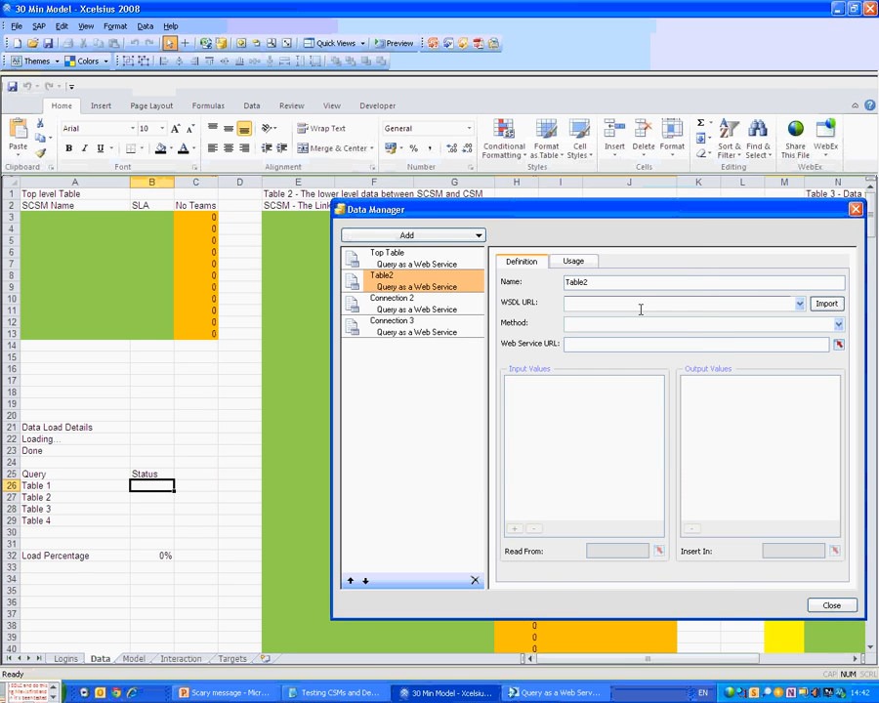
{"action": "left_click", "coordinate": [641, 304]}
{"action": "key", "text": "ctrl+v"}
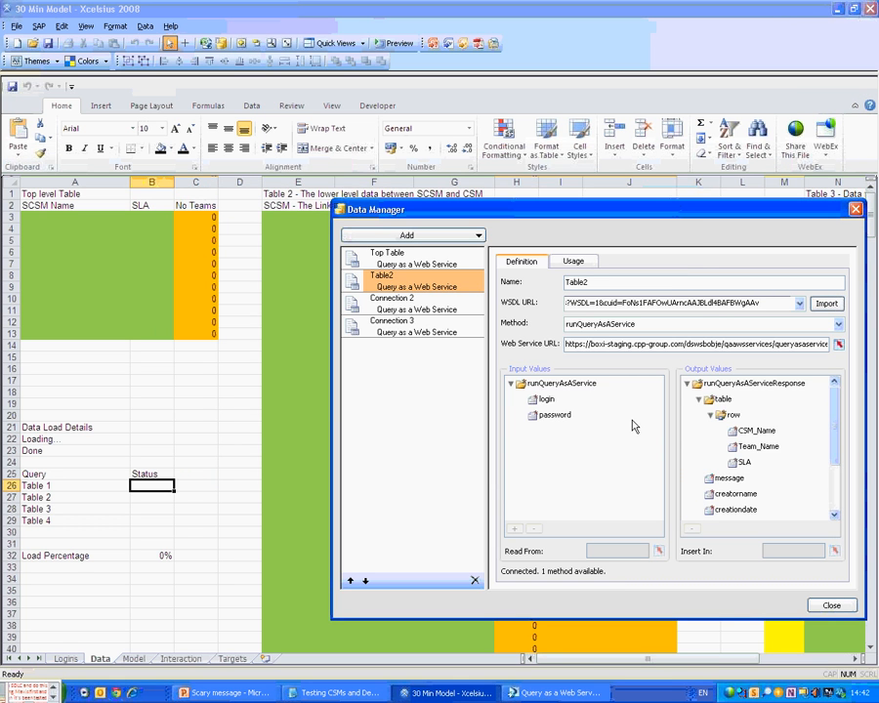
Set the CSM_Name output destination, first to E3:E77, then to F3:F77.
{"action": "left_click", "coordinate": [757, 433]}
{"action": "left_click", "coordinate": [835, 552]}
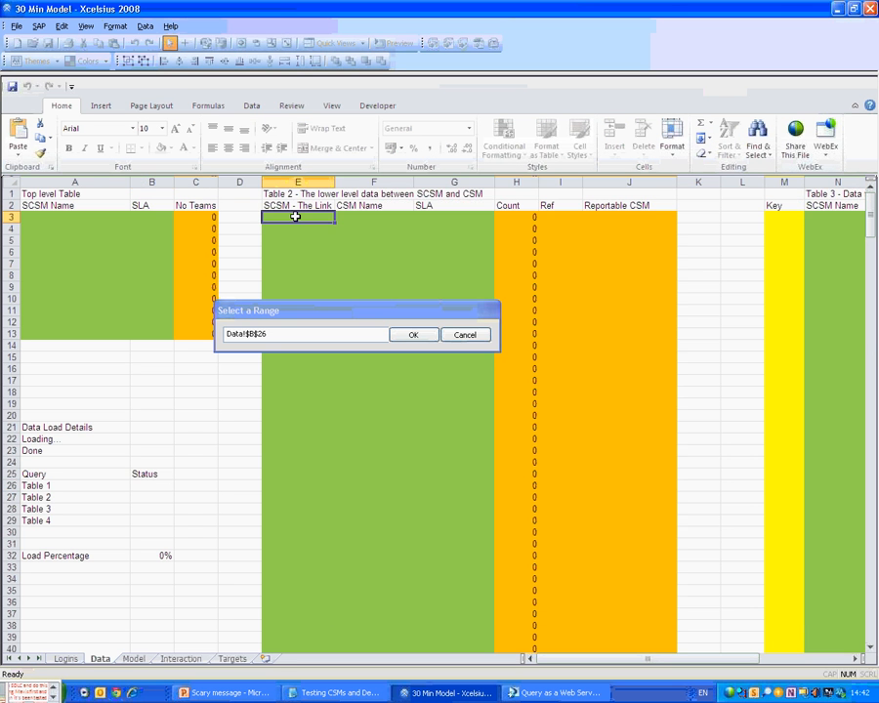
{"action": "left_click_drag", "start_coordinate": [295, 216], "coordinate": [314, 263]}
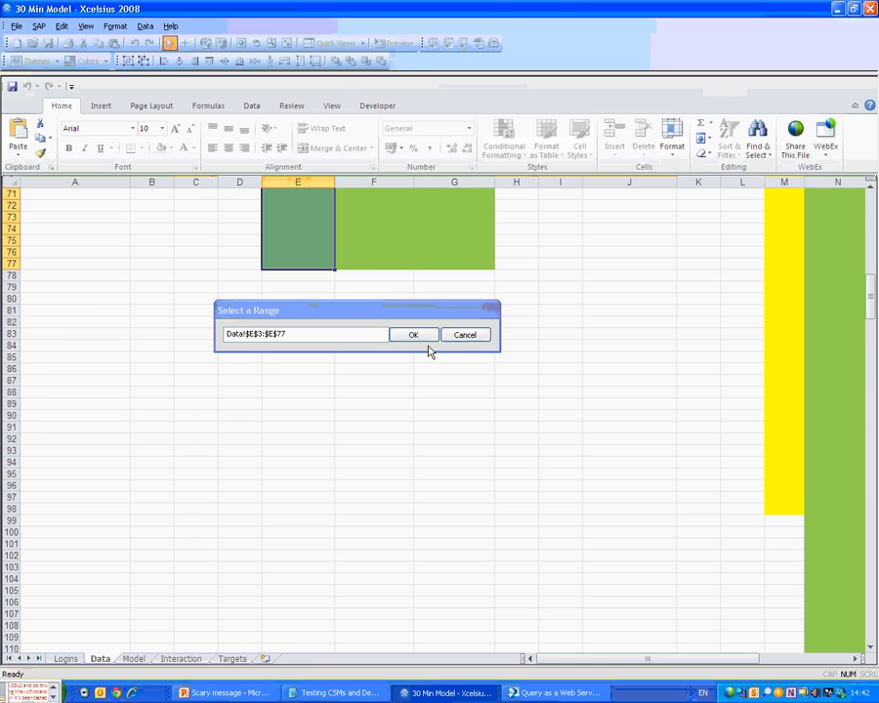
{"action": "left_click", "coordinate": [420, 336]}
{"action": "left_click", "coordinate": [834, 552]}
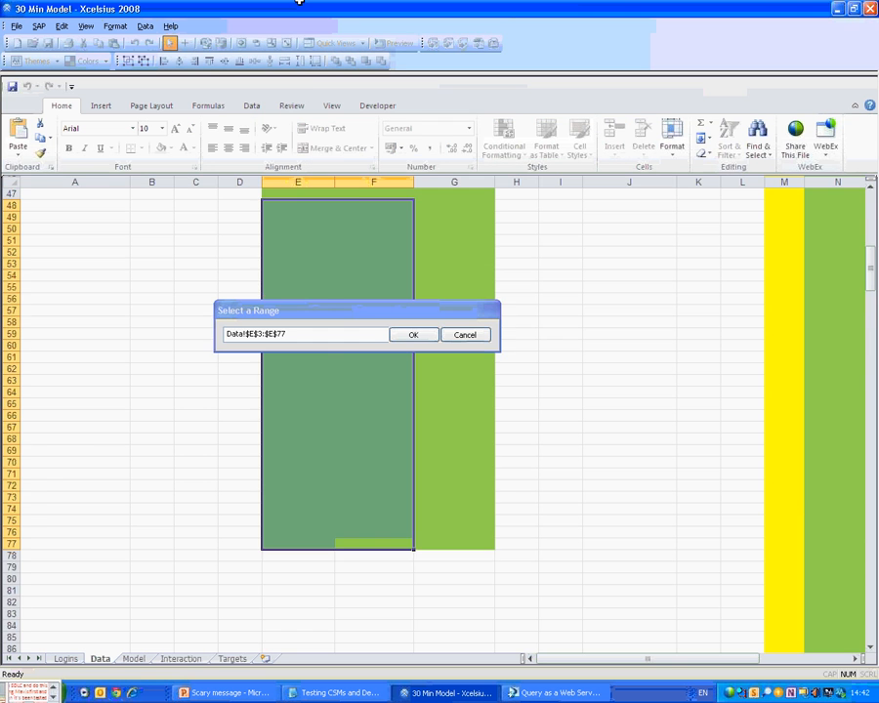
{"action": "left_click_drag", "start_coordinate": [300, 1], "coordinate": [358, 216]}
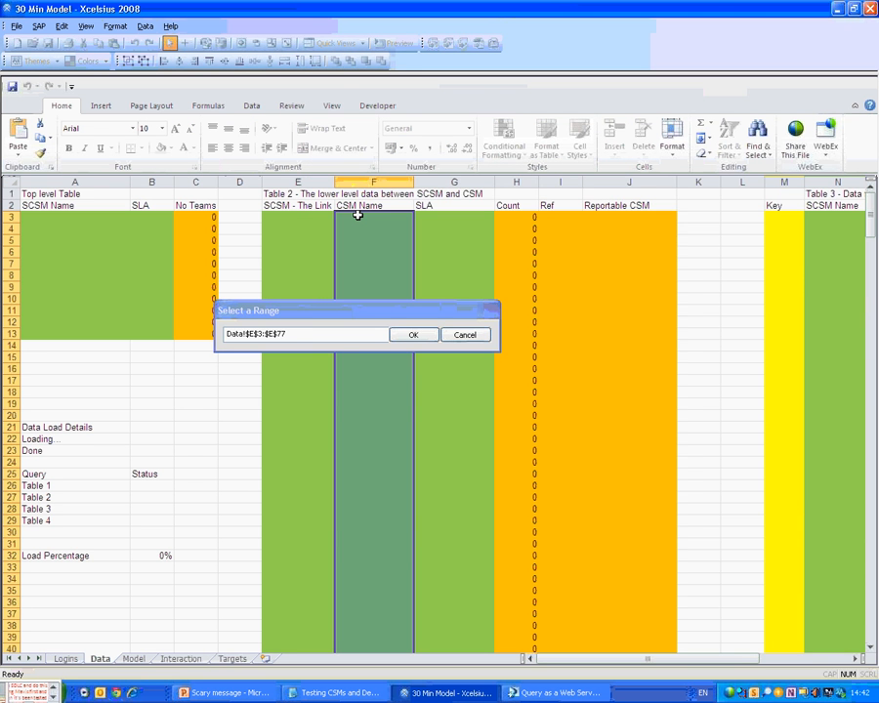
{"action": "left_click", "coordinate": [413, 335]}
Send Table2's SLA output to Data!G3:G77.
{"action": "left_click", "coordinate": [744, 462]}
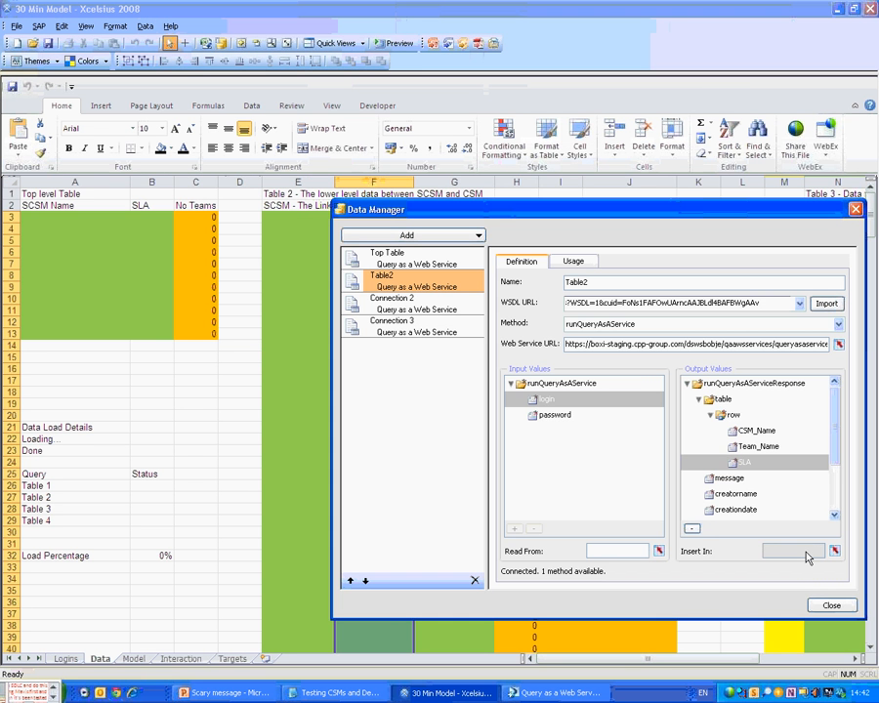
{"action": "left_click", "coordinate": [835, 551]}
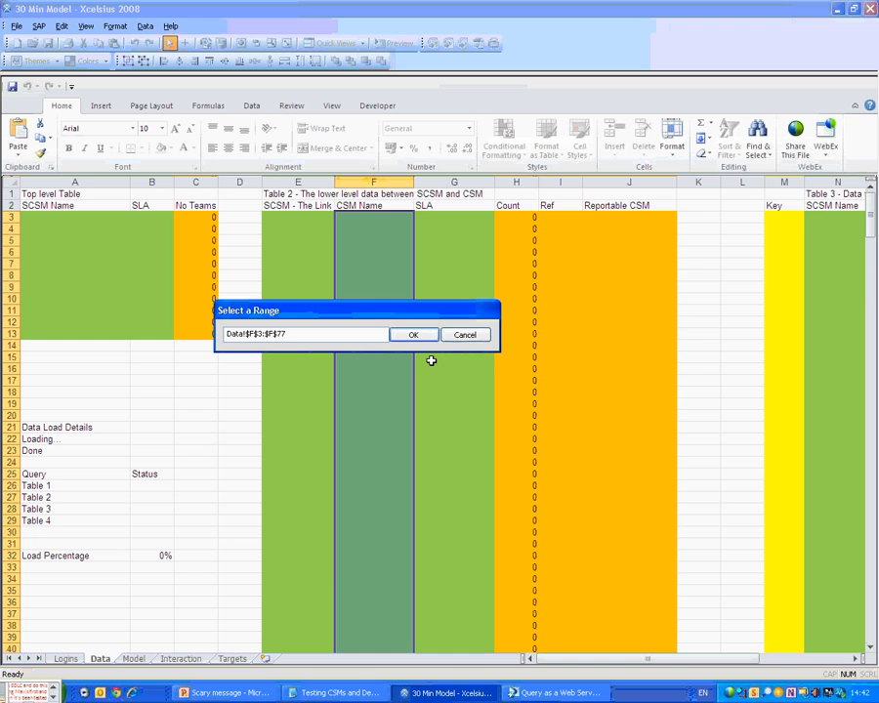
{"action": "left_click", "coordinate": [460, 485]}
{"action": "scroll", "coordinate": [475, 549], "scroll_direction": "down", "scroll_amount": 17}
{"action": "left_click_drag", "start_coordinate": [454, 485], "coordinate": [454, 217]}
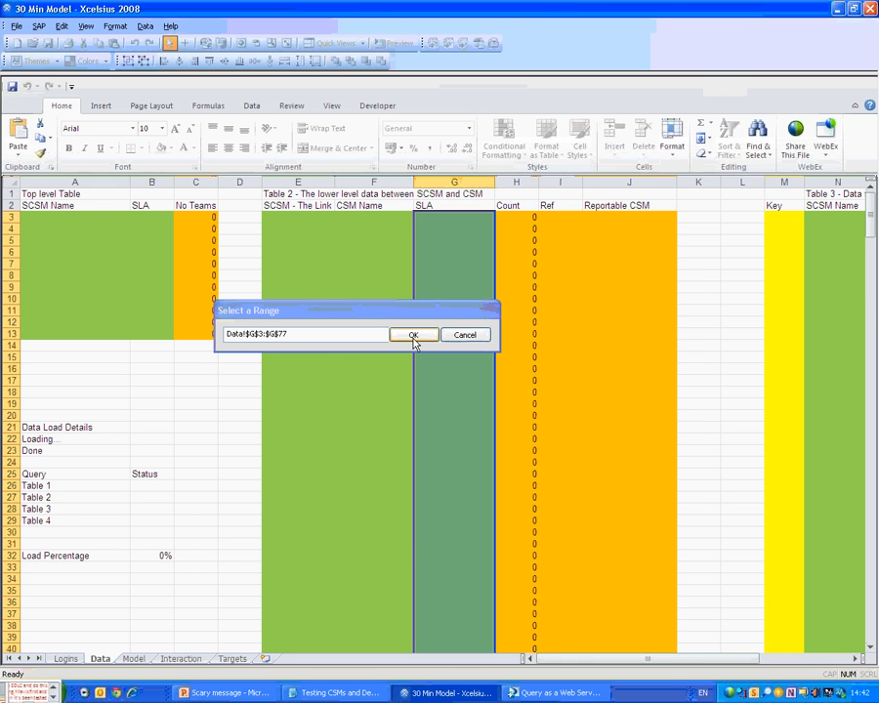
{"action": "left_click", "coordinate": [413, 335]}
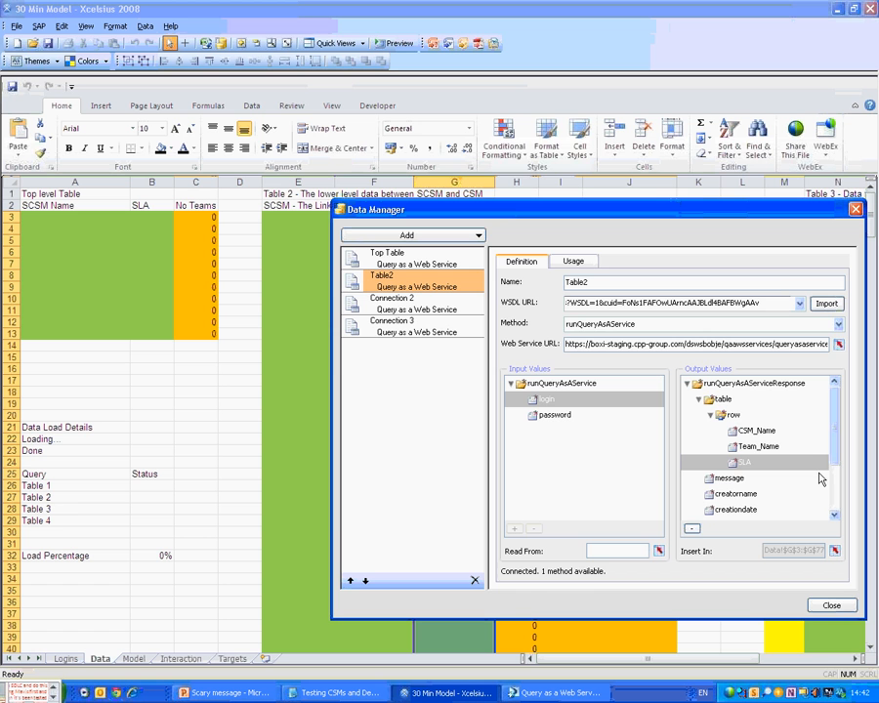
Bind Table2's password input to Logins!B2.
{"action": "left_click", "coordinate": [659, 550]}
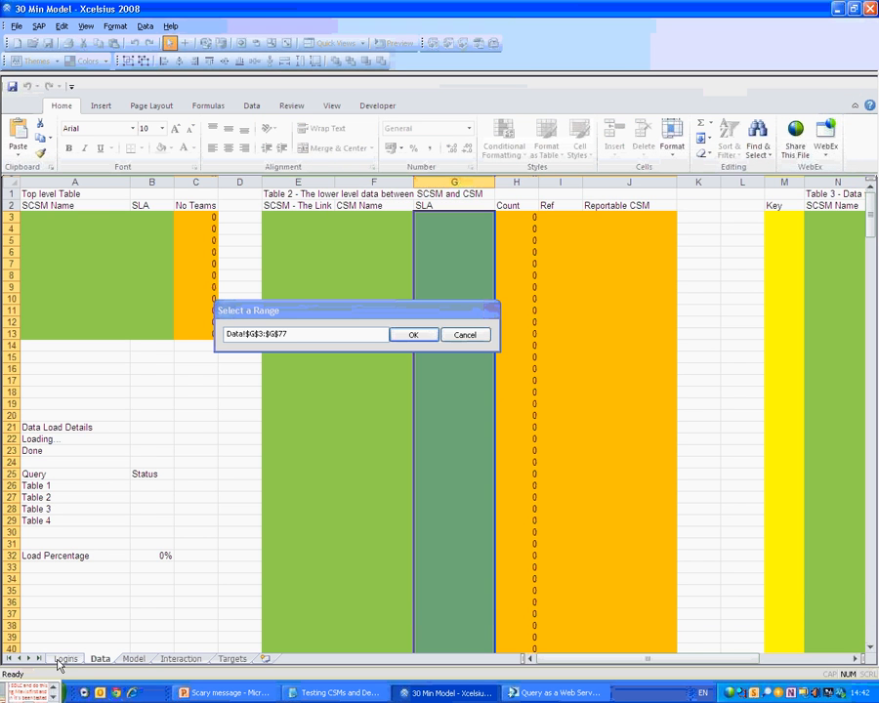
{"action": "left_click", "coordinate": [65, 659]}
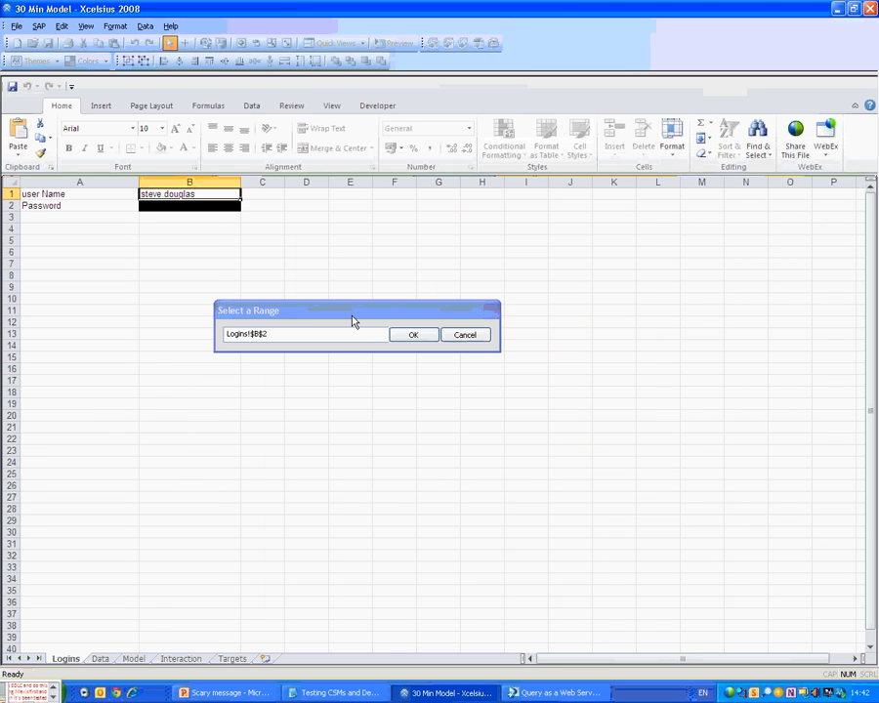
{"action": "left_click", "coordinate": [413, 335]}
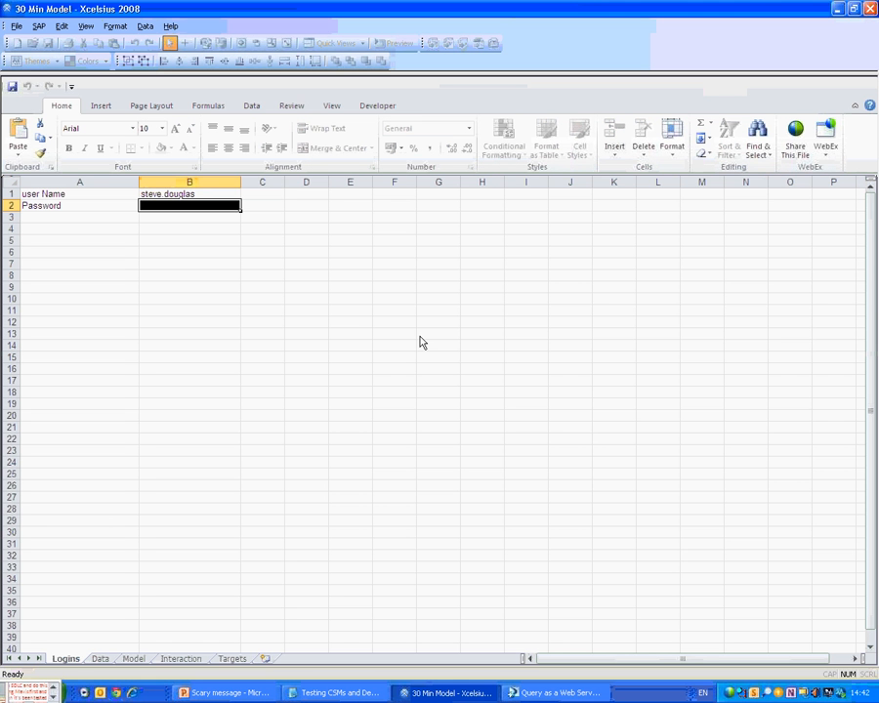
Make Table2 refresh before components load and use Data!A22 as its loading message.
{"action": "left_click", "coordinate": [573, 263]}
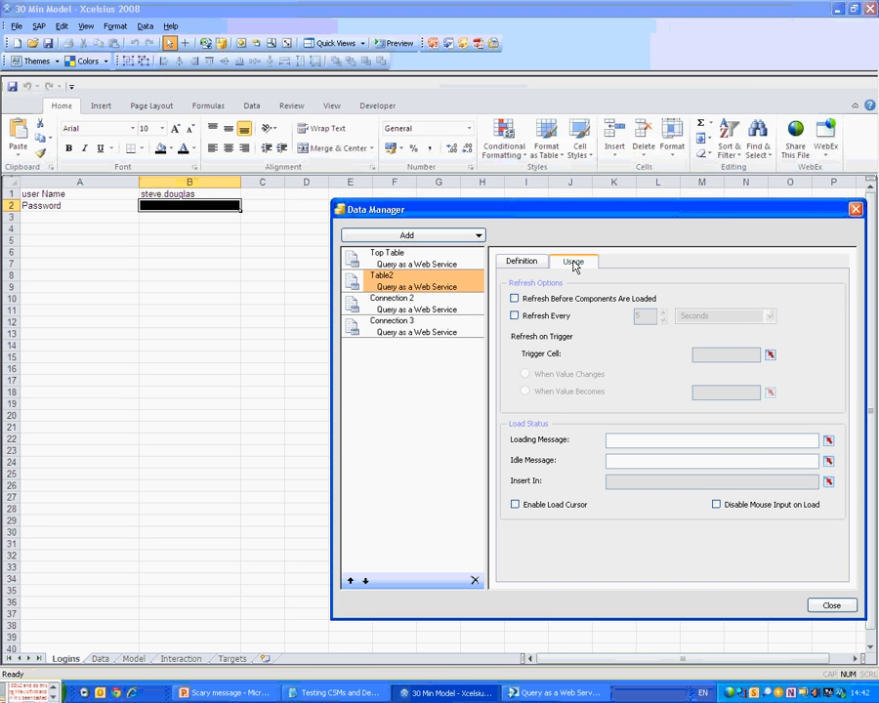
{"action": "left_click", "coordinate": [515, 299]}
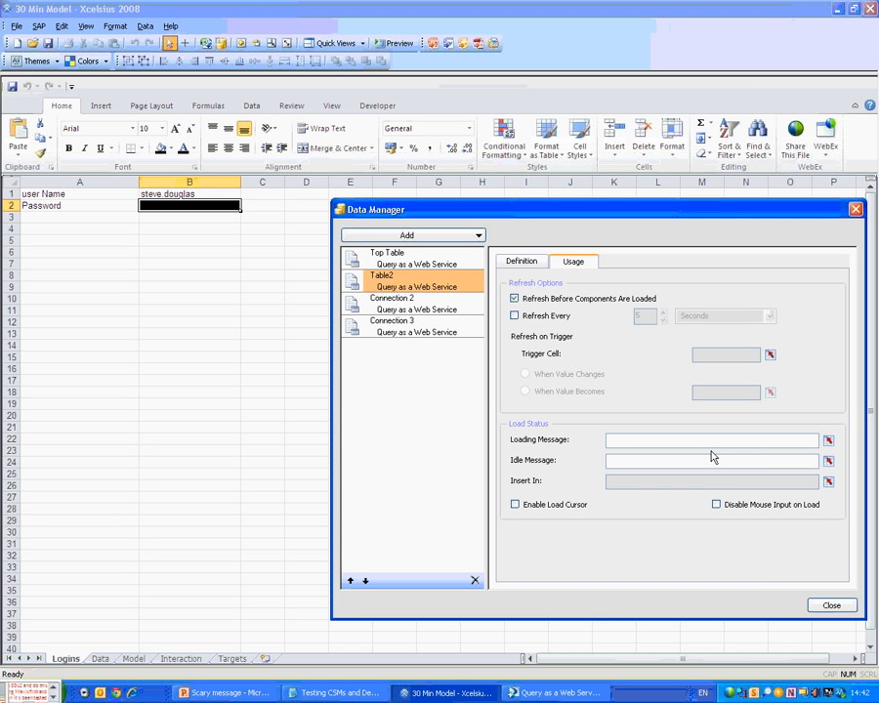
{"action": "left_click", "coordinate": [771, 356]}
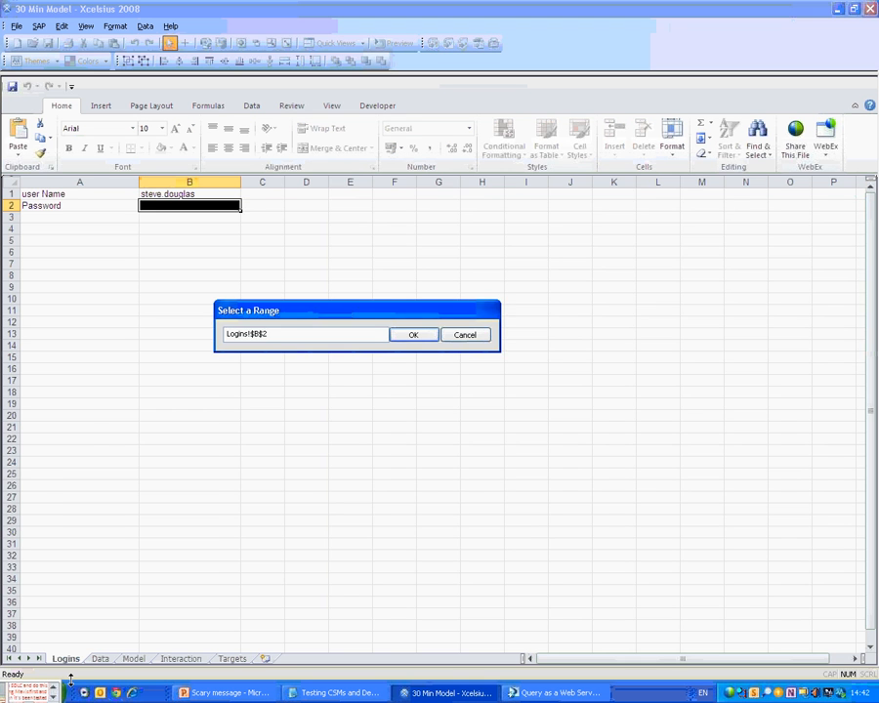
{"action": "left_click", "coordinate": [99, 659]}
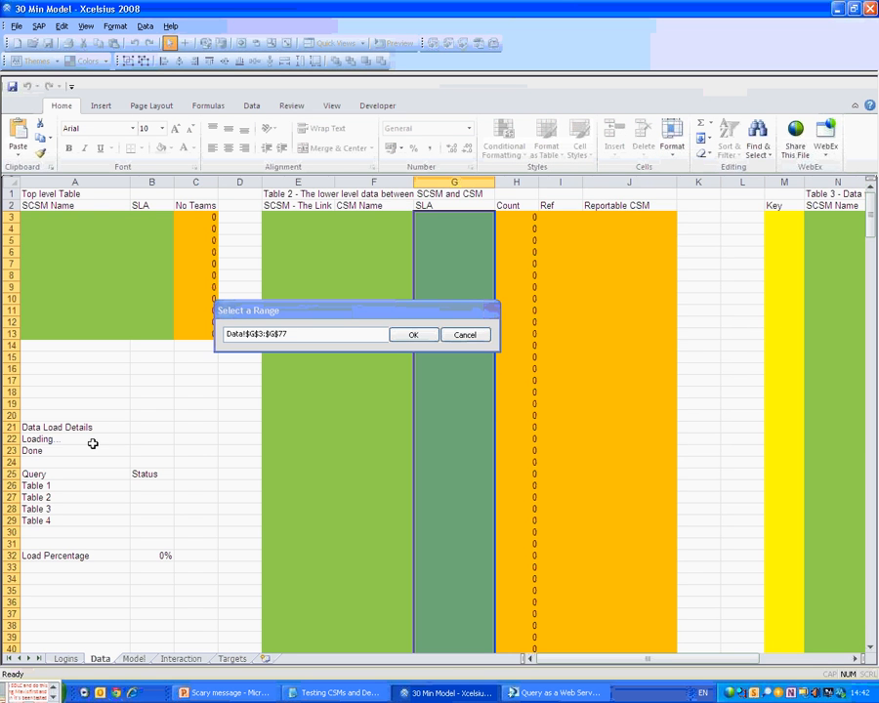
{"action": "left_click", "coordinate": [93, 445]}
{"action": "key", "text": "Return"}
Set Table2's idle message to Data!A23 and its load status cell to Data!B27.
{"action": "left_click", "coordinate": [828, 461]}
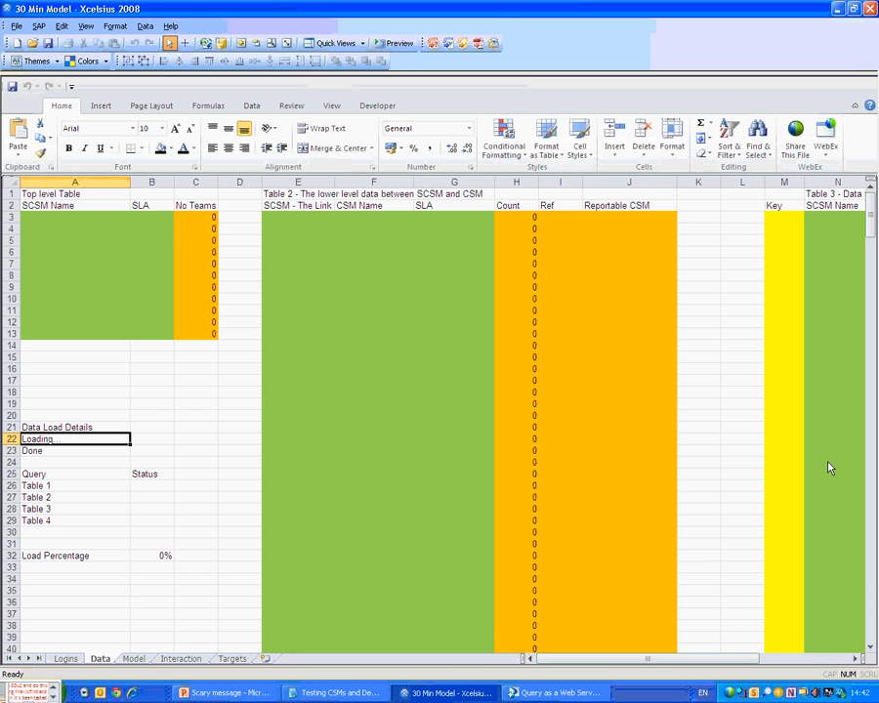
{"action": "key", "text": "Down"}
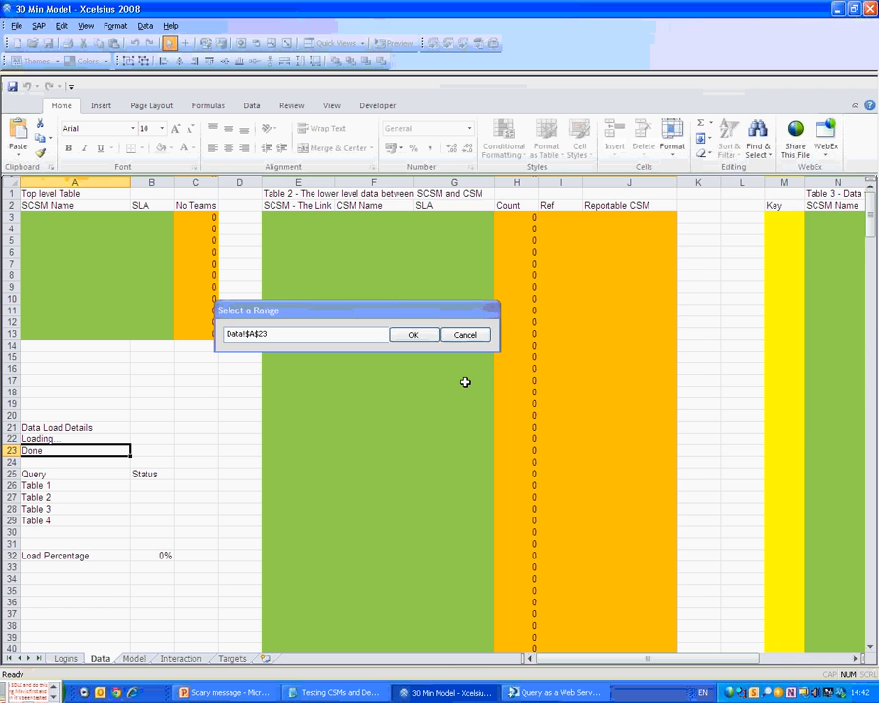
{"action": "key", "text": "Return"}
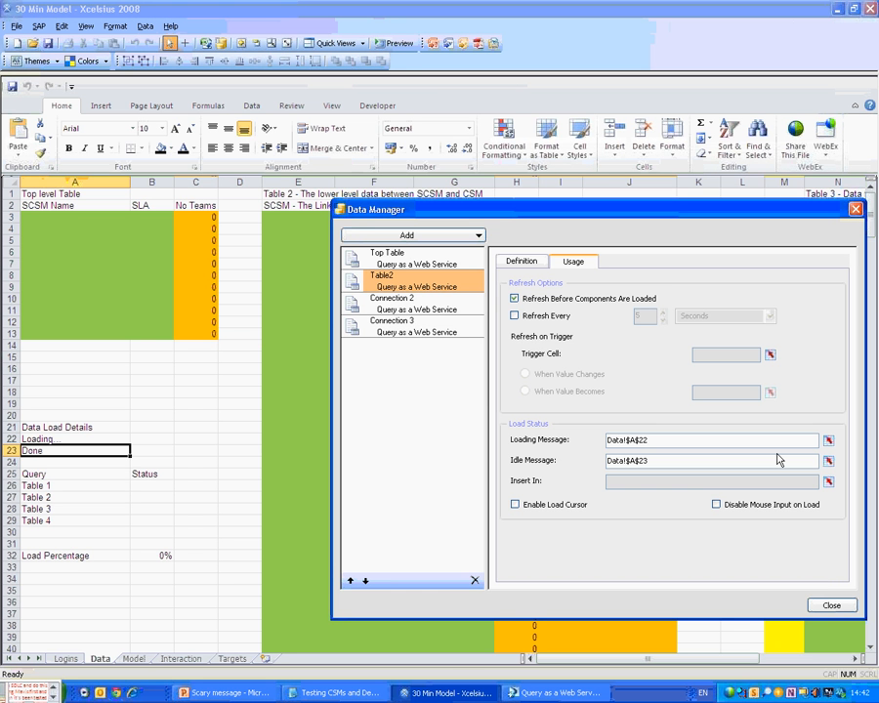
{"action": "left_click", "coordinate": [828, 482]}
{"action": "left_click", "coordinate": [151, 497]}
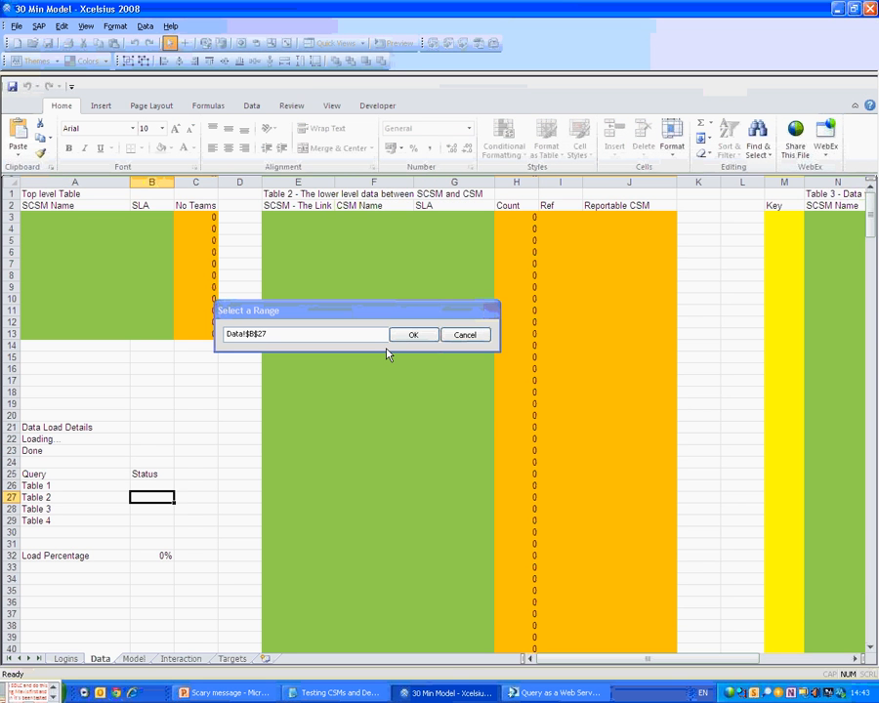
{"action": "key", "text": "Return"}
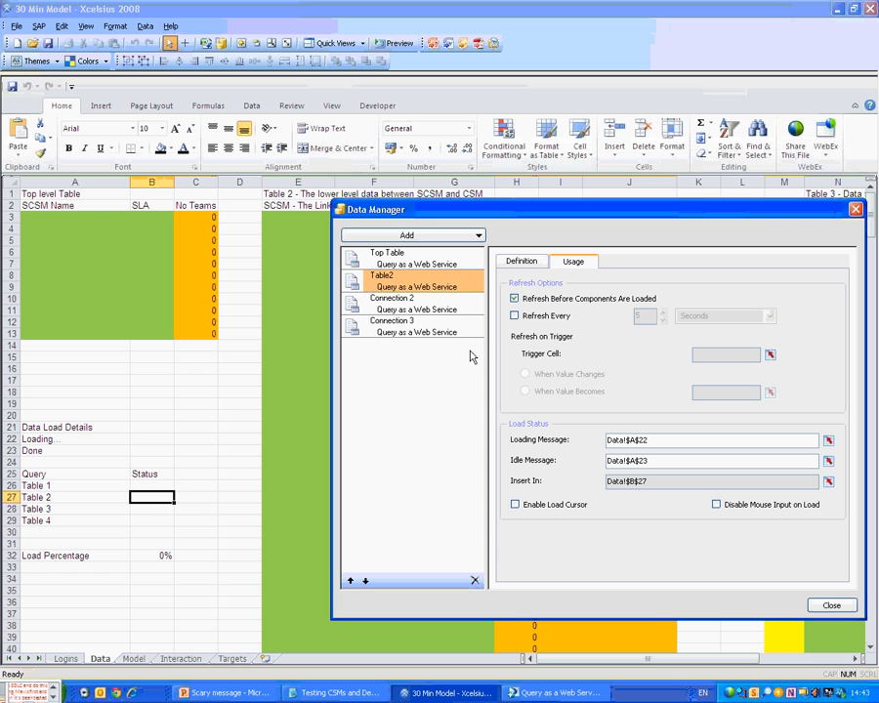
Enable the load cursor and disable mouse input on load for Table2.
{"action": "left_click", "coordinate": [514, 504]}
{"action": "left_click", "coordinate": [716, 504]}
{"action": "left_click", "coordinate": [400, 256]}
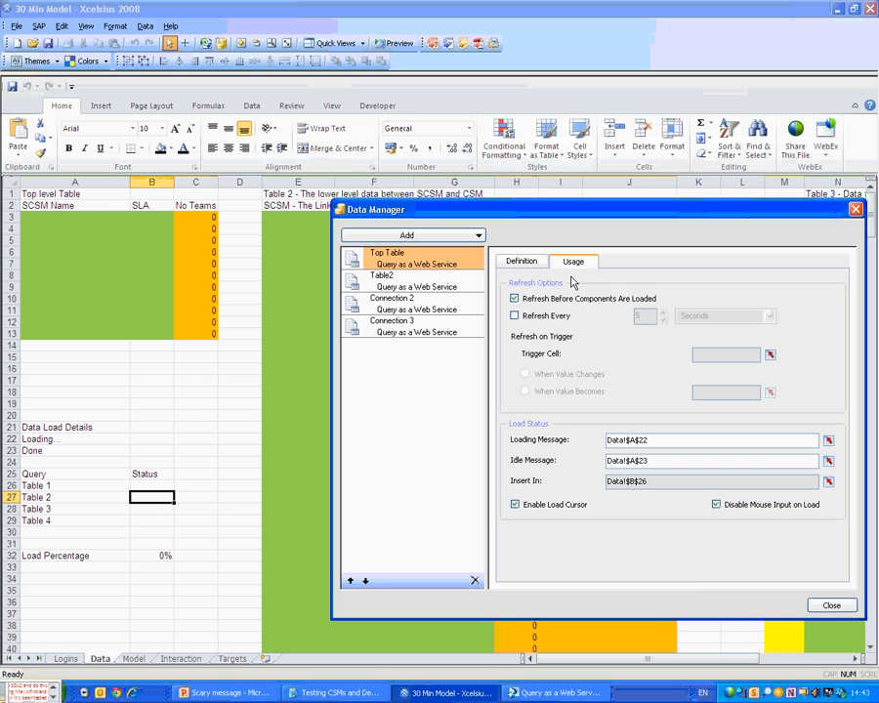
{"action": "left_click", "coordinate": [419, 309]}
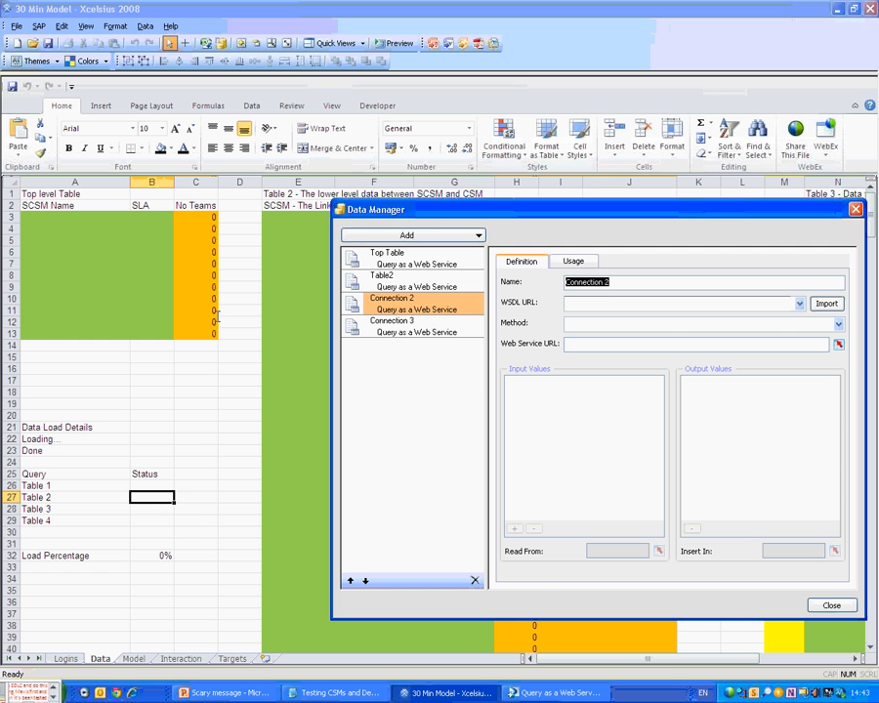
Rename Connection 2 to 'Table 3' and import the Table3 query's WSDL URL.
{"action": "type", "text": "Table"}
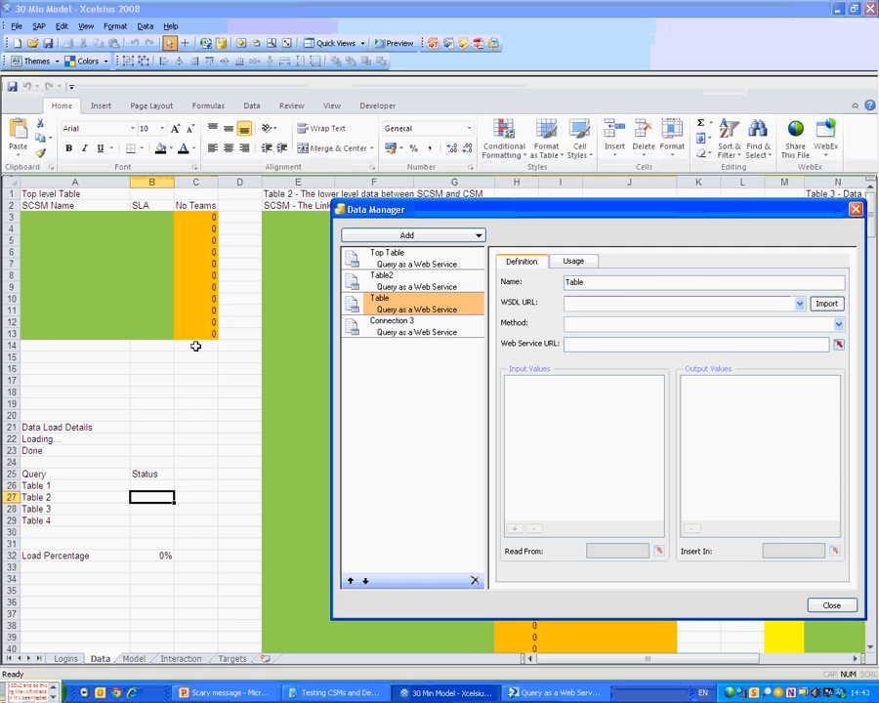
{"action": "type", "text": " 3"}
{"action": "left_click", "coordinate": [577, 694]}
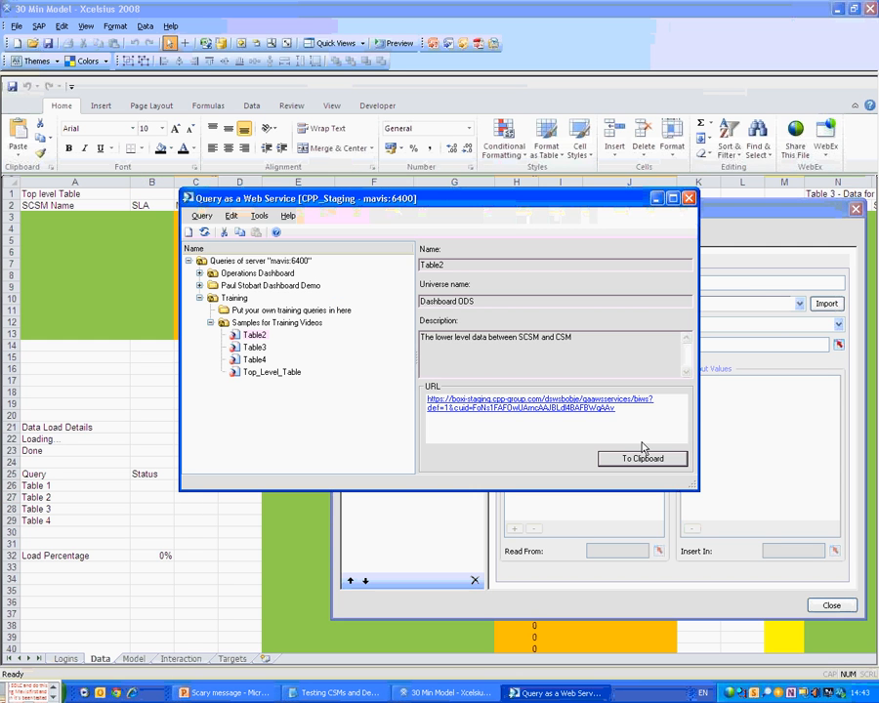
{"action": "key", "text": "Down"}
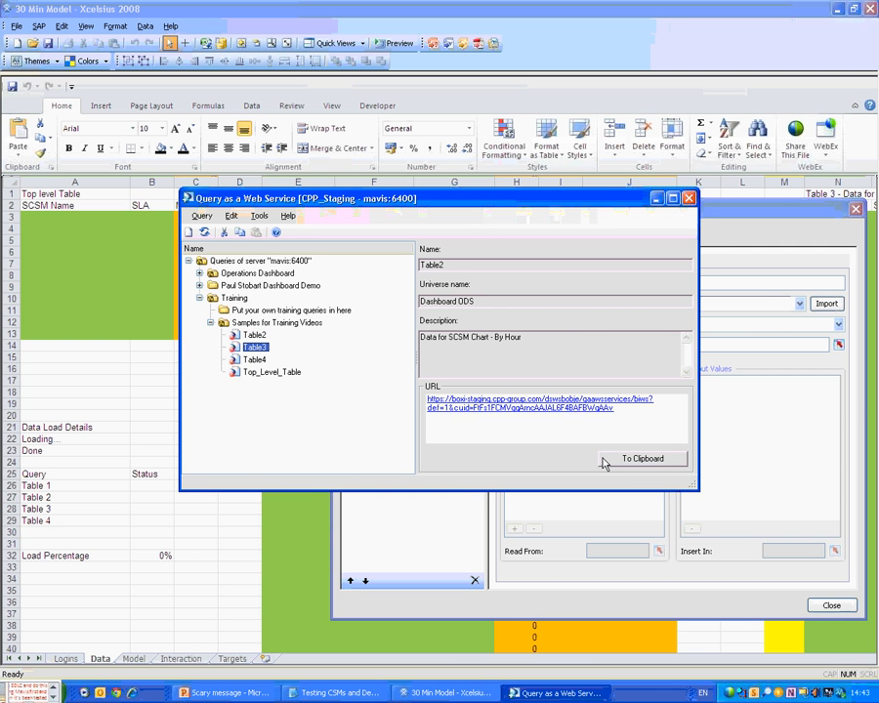
{"action": "left_click", "coordinate": [604, 461]}
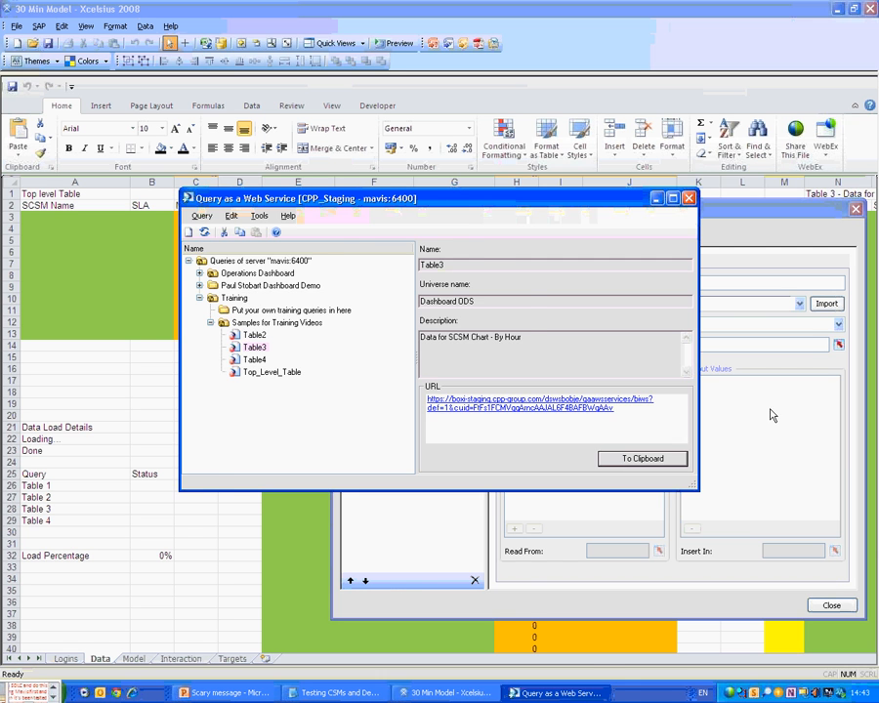
{"action": "left_click", "coordinate": [757, 303]}
{"action": "key", "text": "ctrl+v"}
{"action": "left_click", "coordinate": [825, 304]}
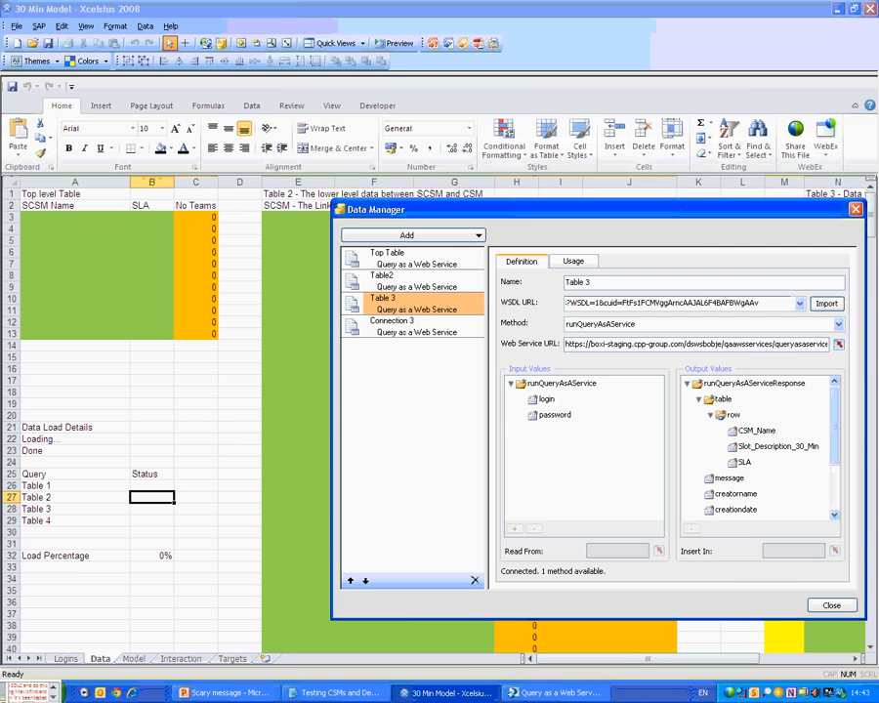
Bind Table 3's password input to Logins!B2.
{"action": "left_click", "coordinate": [547, 399]}
{"action": "left_click", "coordinate": [659, 551]}
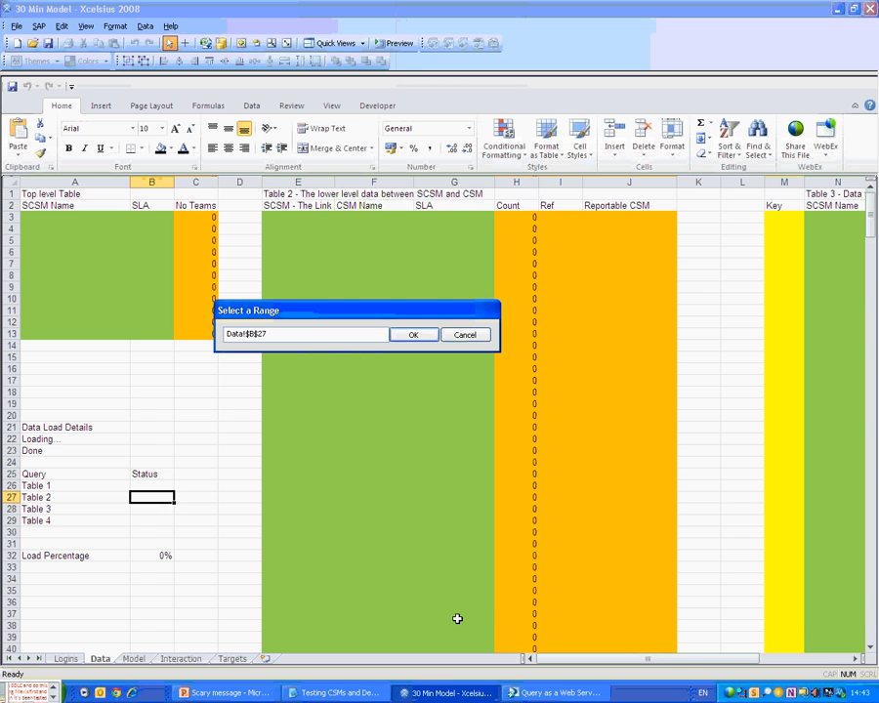
{"action": "left_click", "coordinate": [65, 658]}
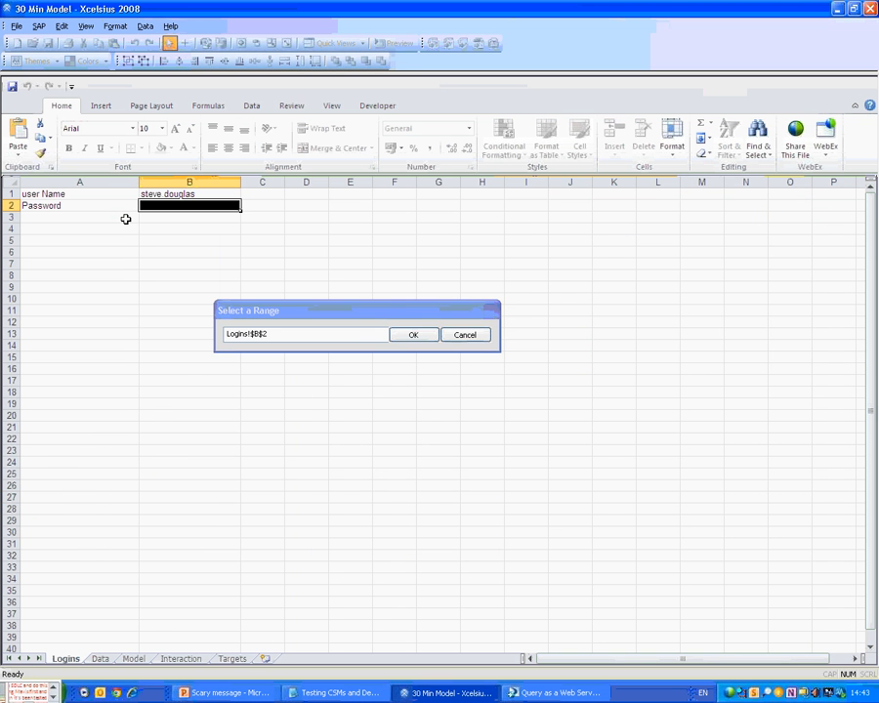
{"action": "left_click", "coordinate": [411, 333]}
{"action": "left_click", "coordinate": [555, 415]}
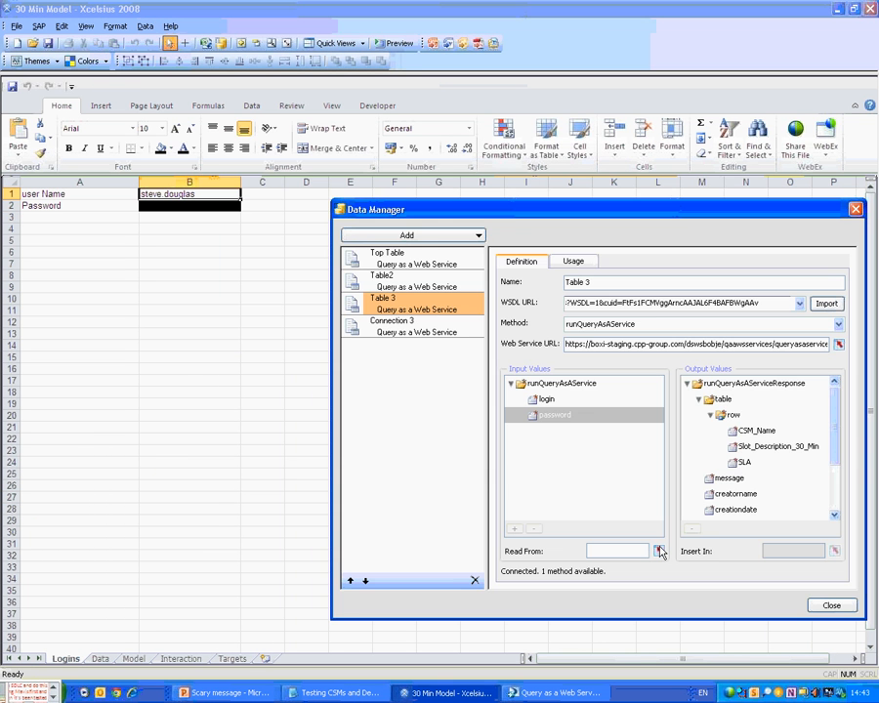
{"action": "left_click", "coordinate": [660, 550]}
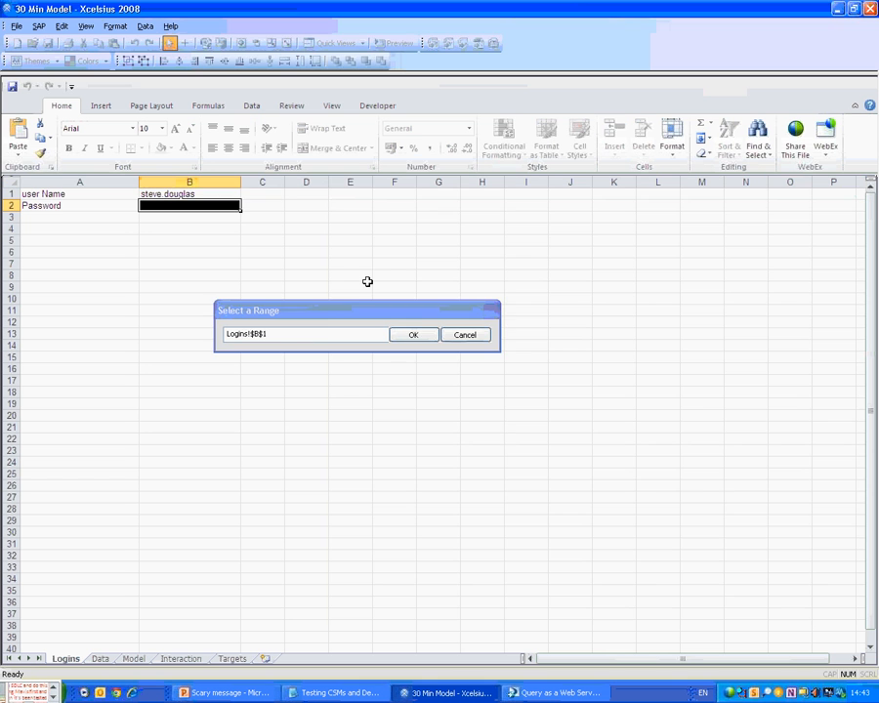
{"action": "left_click", "coordinate": [414, 335]}
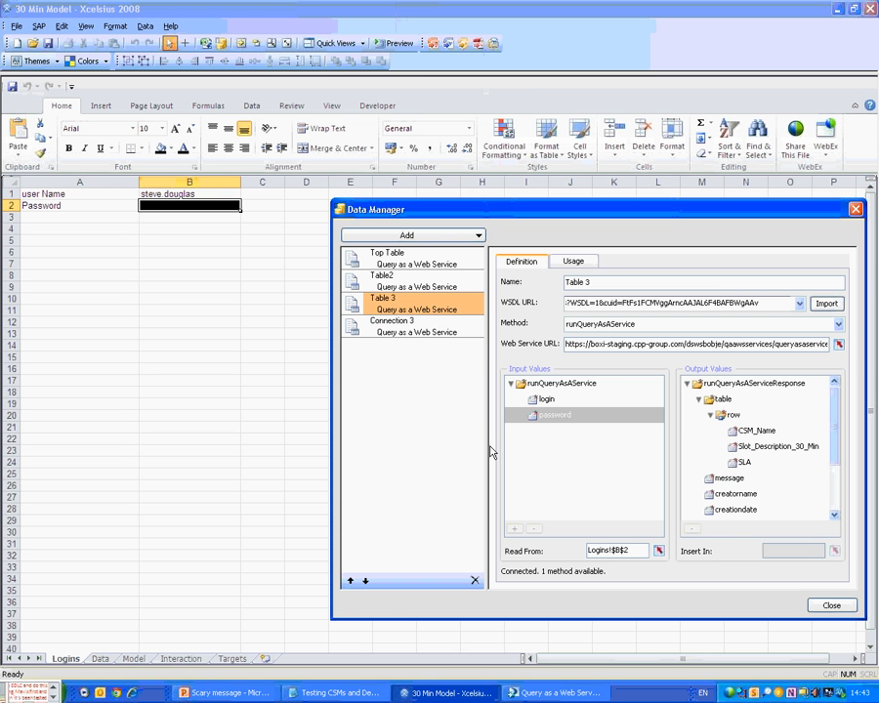
Send the CSM_Name output to Data!N3:N135.
{"action": "left_click", "coordinate": [757, 431]}
{"action": "left_click", "coordinate": [835, 551]}
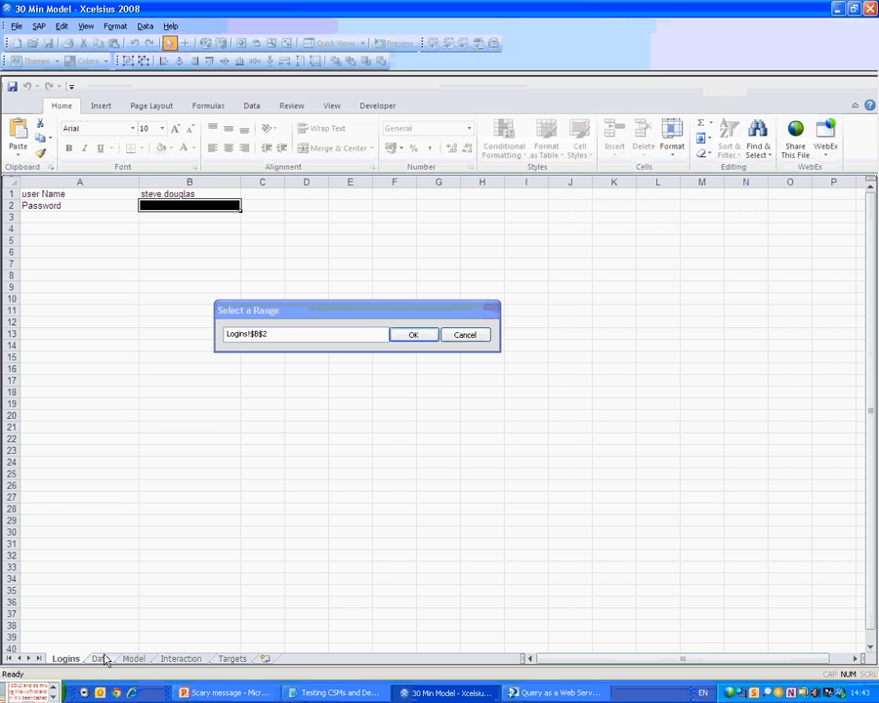
{"action": "left_click", "coordinate": [99, 660]}
{"action": "left_click", "coordinate": [846, 214]}
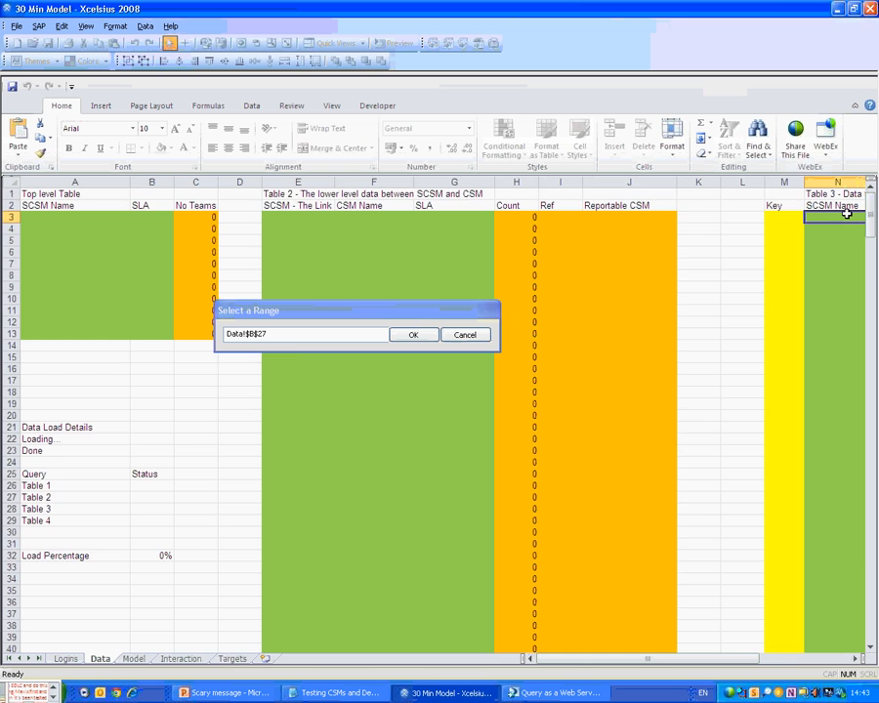
{"action": "left_click_drag", "start_coordinate": [845, 213], "coordinate": [658, 520]}
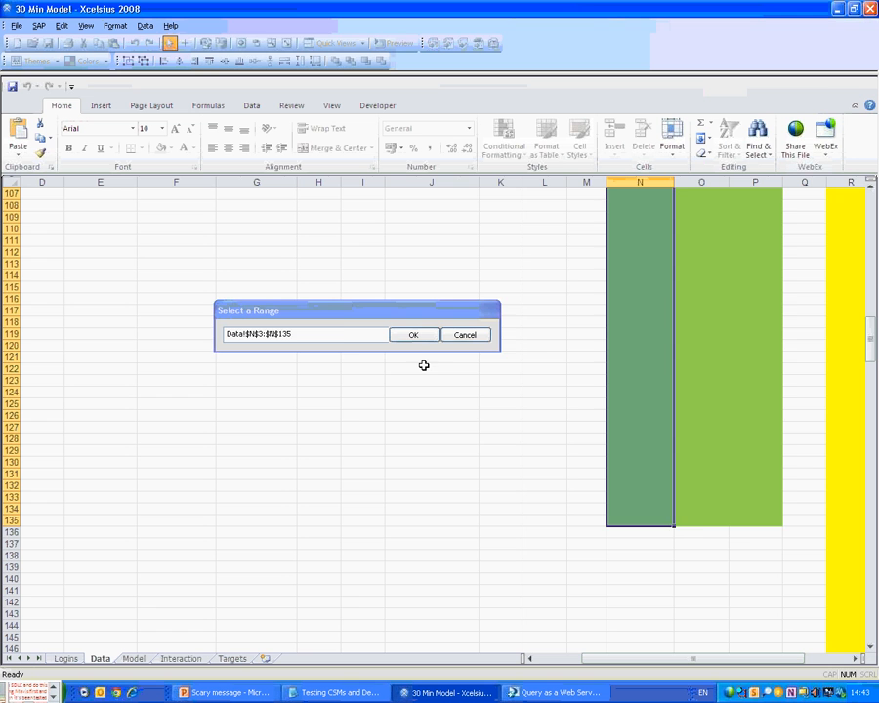
{"action": "left_click", "coordinate": [413, 335]}
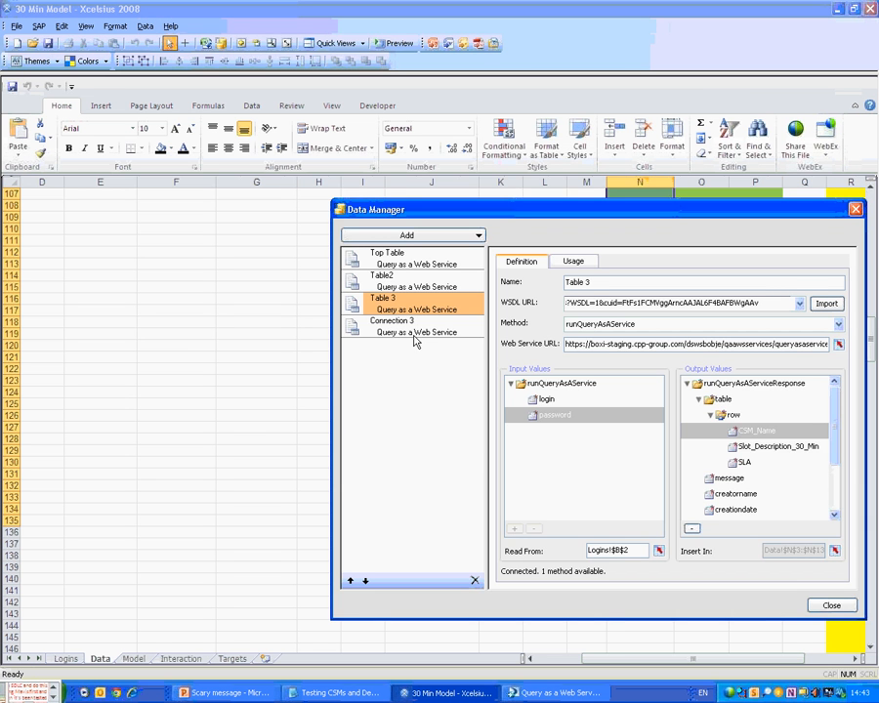
Send Slot_Description_30_Min to Data!O3:O135 and SLA to Data!P3:P135.
{"action": "left_click", "coordinate": [778, 446]}
{"action": "left_click", "coordinate": [834, 551]}
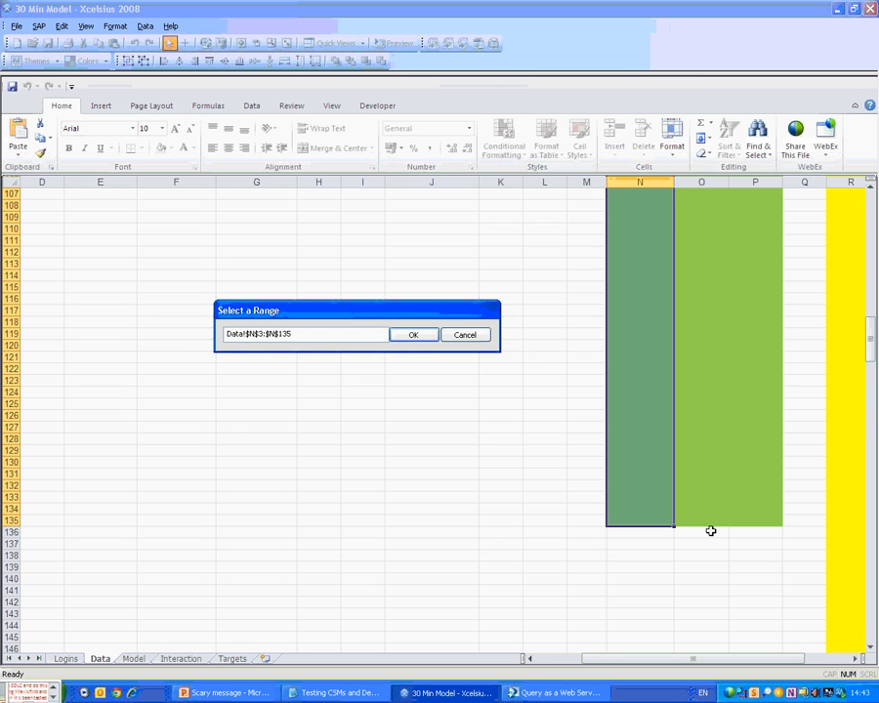
{"action": "left_click_drag", "start_coordinate": [710, 531], "coordinate": [701, 217]}
{"action": "key", "text": "Return"}
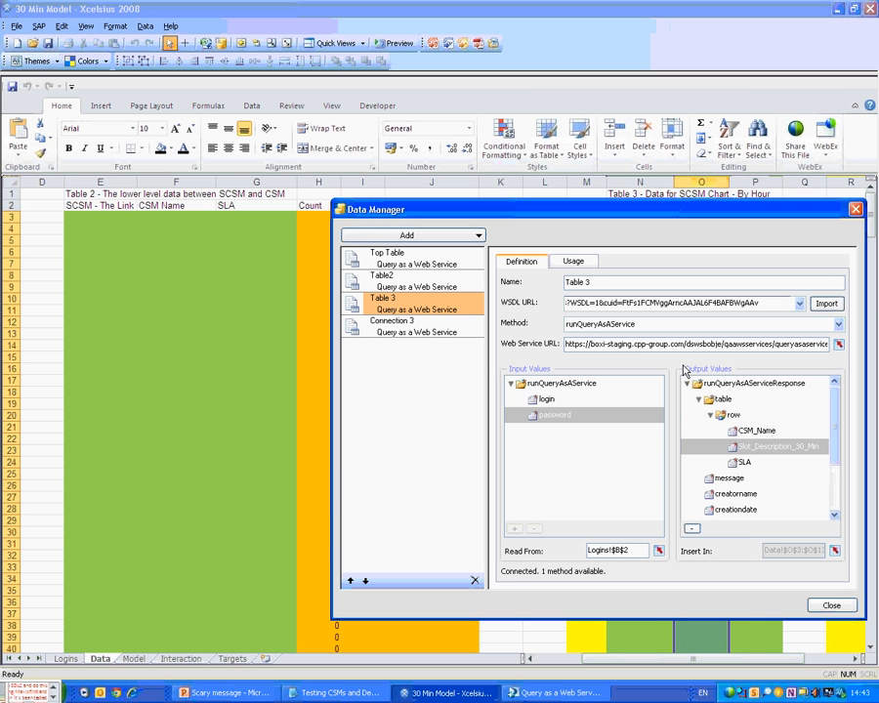
{"action": "left_click", "coordinate": [744, 462]}
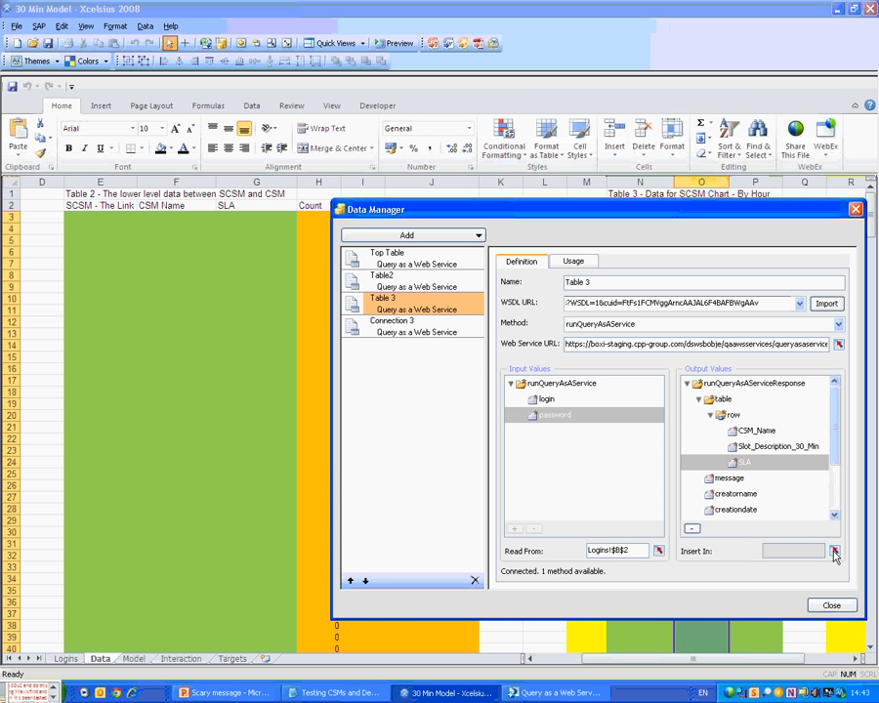
{"action": "left_click", "coordinate": [834, 552]}
{"action": "left_click", "coordinate": [754, 517]}
{"action": "scroll", "coordinate": [760, 504], "scroll_direction": "down", "scroll_amount": 20}
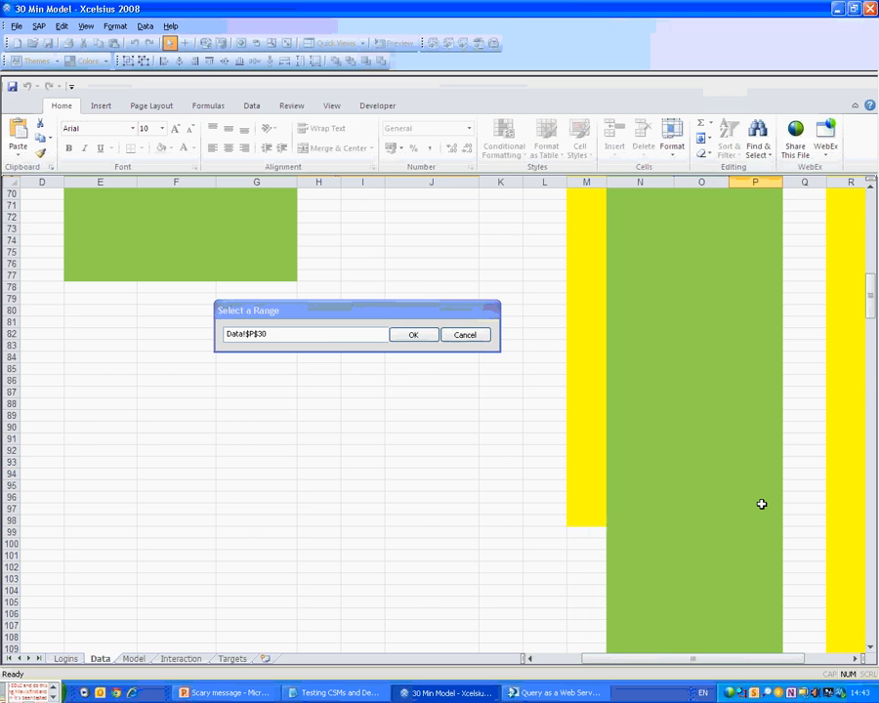
{"action": "scroll", "coordinate": [761, 504], "scroll_direction": "down", "scroll_amount": 11}
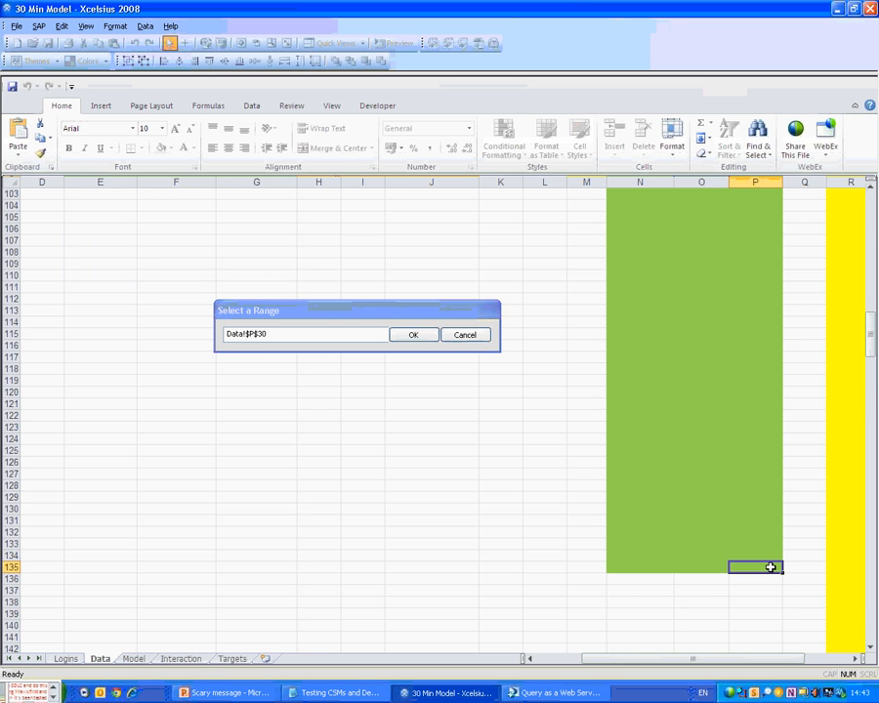
{"action": "left_click_drag", "start_coordinate": [771, 567], "coordinate": [559, 219]}
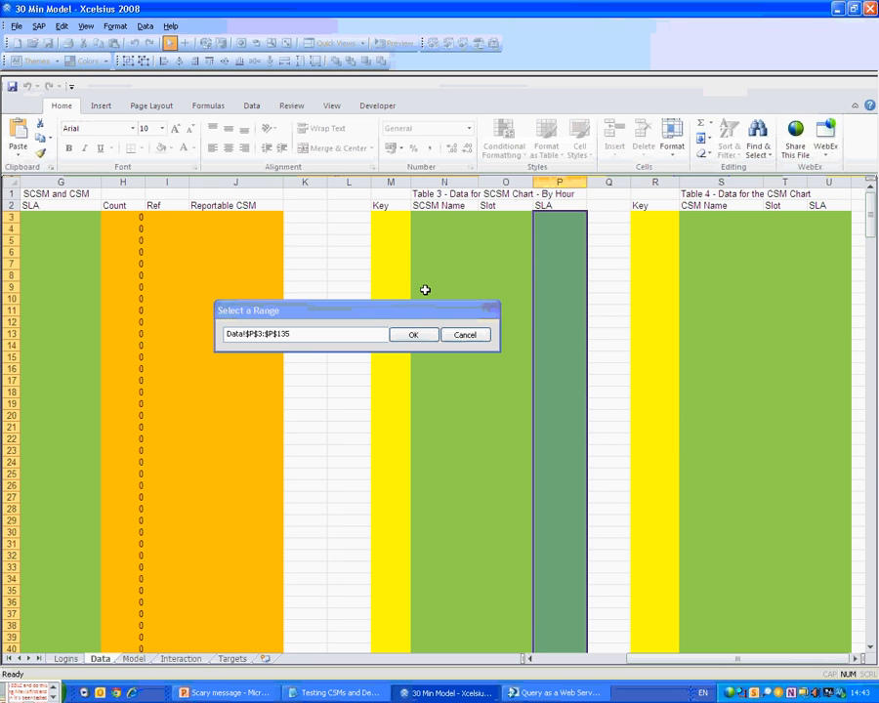
{"action": "left_click", "coordinate": [413, 334]}
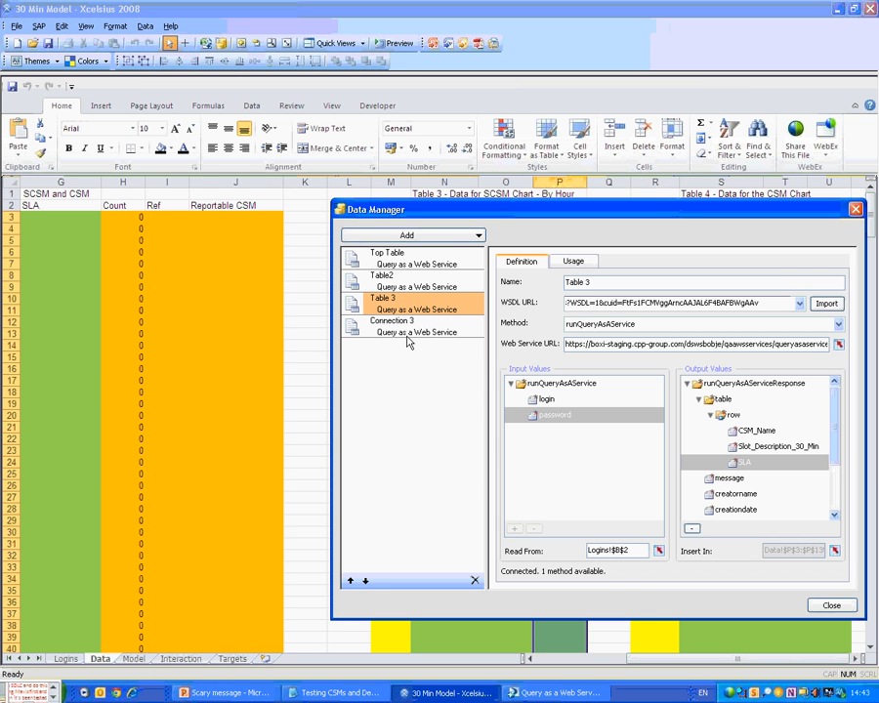
Make the Table 3 connection refresh before components load and show a load cursor.
{"action": "left_click", "coordinate": [575, 266]}
{"action": "left_click", "coordinate": [515, 298]}
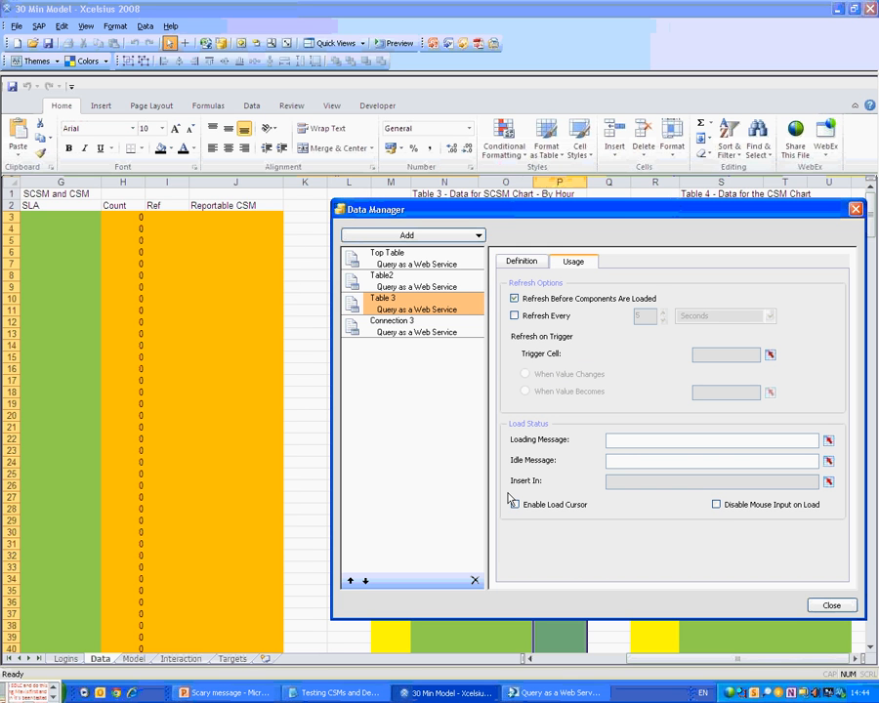
{"action": "left_click", "coordinate": [513, 504]}
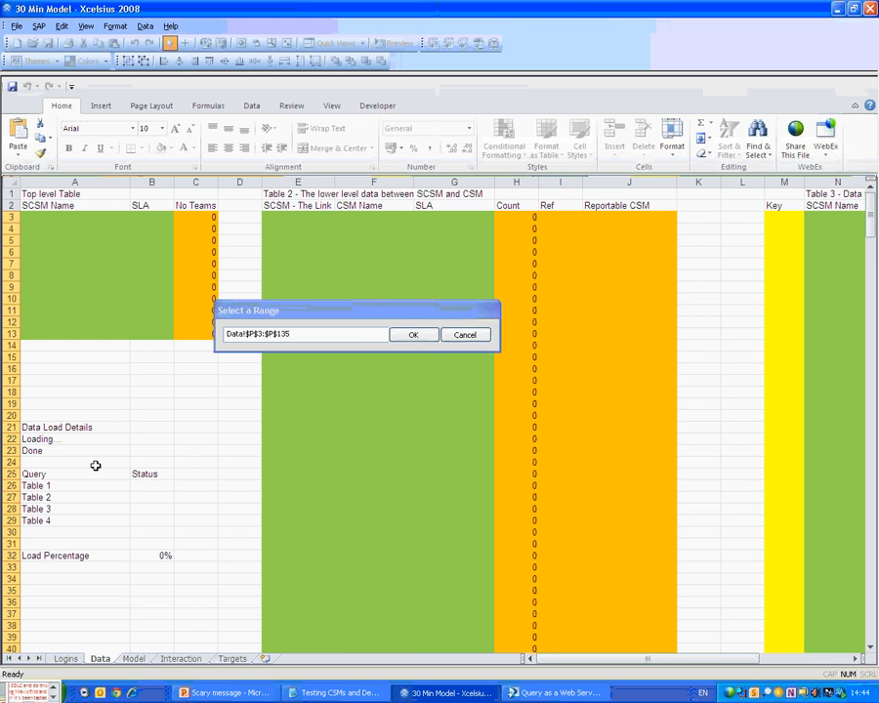
Set Table 3's loading message to A22, idle message to A23, and status cell to B28.
{"action": "left_click", "coordinate": [78, 439]}
{"action": "left_click", "coordinate": [414, 334]}
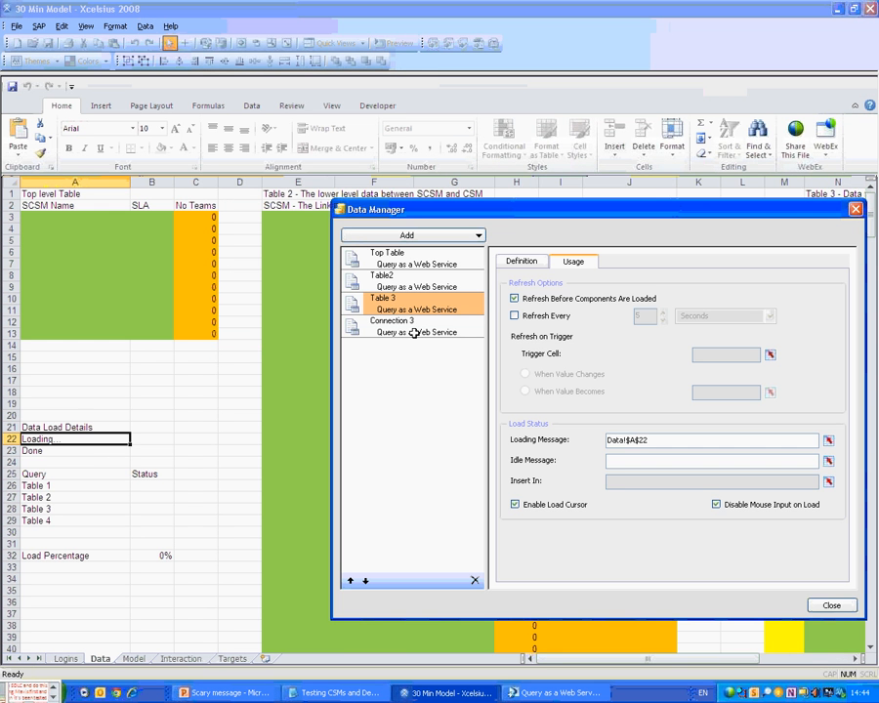
{"action": "left_click", "coordinate": [827, 462]}
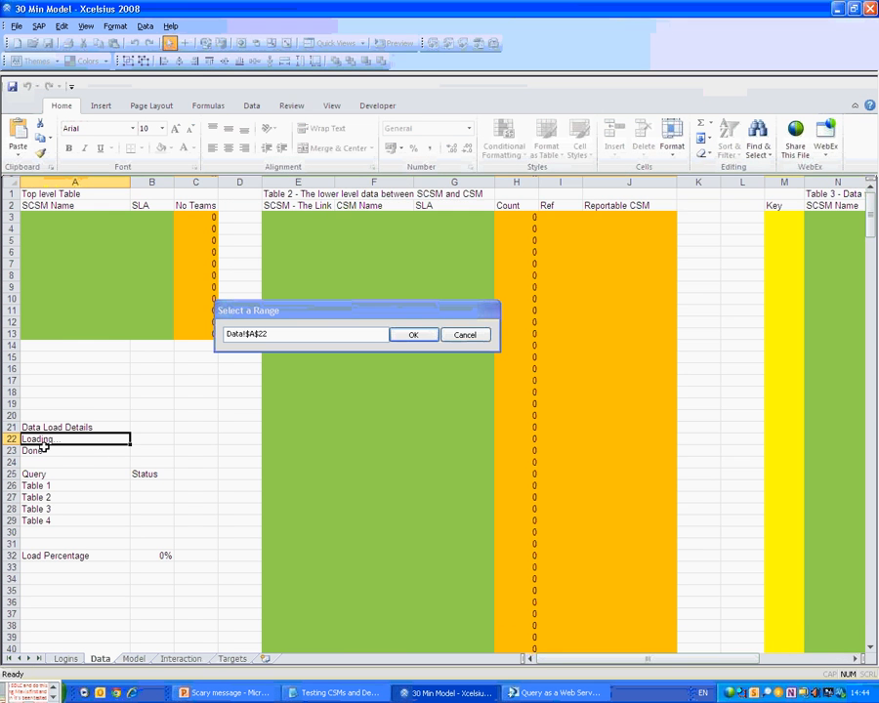
{"action": "left_click", "coordinate": [44, 450]}
{"action": "left_click", "coordinate": [413, 334]}
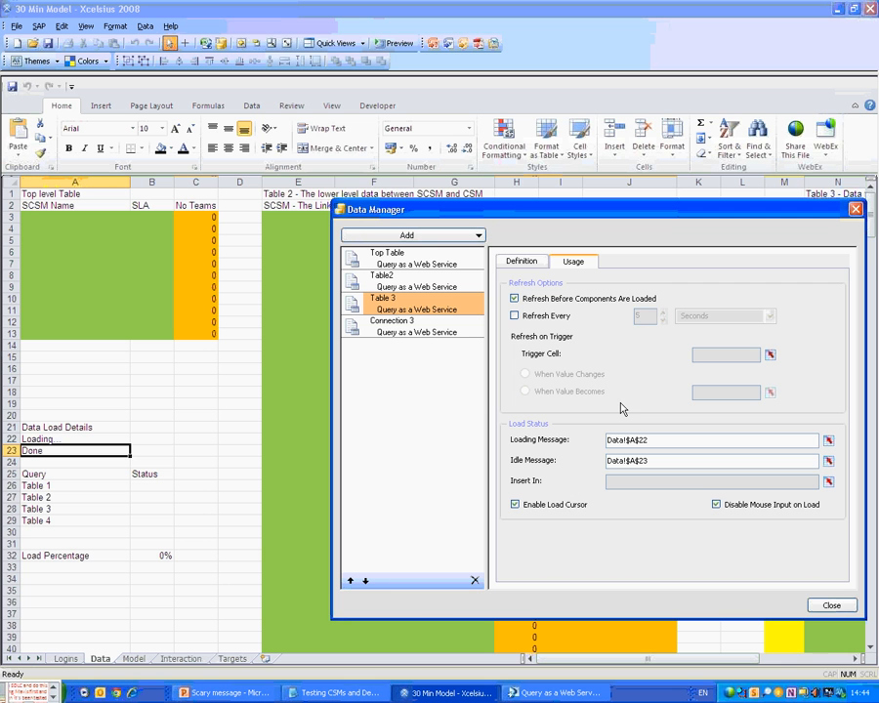
{"action": "left_click", "coordinate": [829, 482]}
{"action": "left_click", "coordinate": [151, 509]}
{"action": "left_click", "coordinate": [413, 334]}
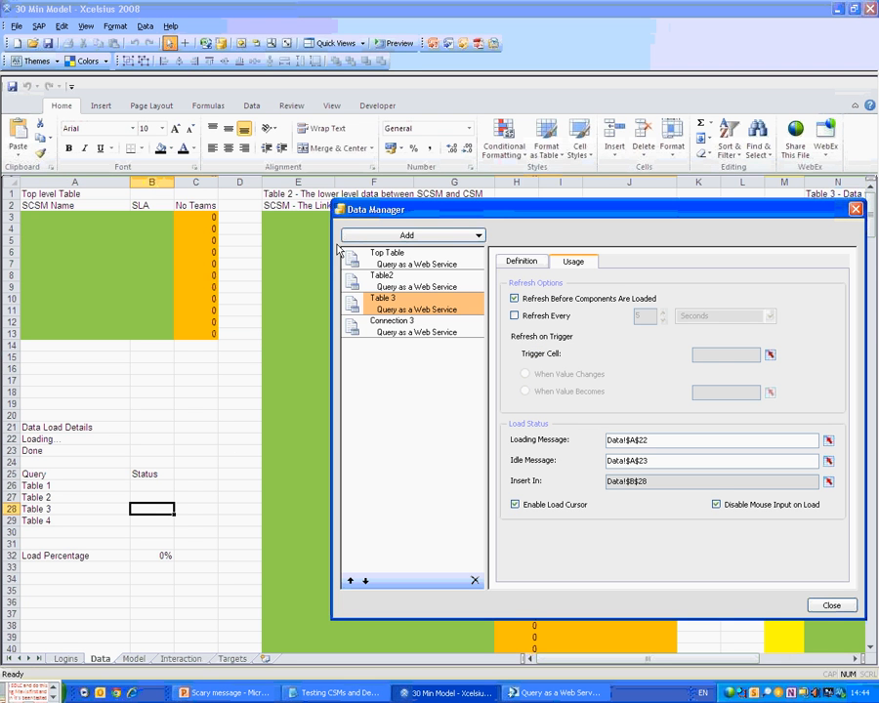
{"action": "left_click", "coordinate": [460, 332]}
Rename the fourth connection to Table4, paste its WSDL URL and import the web service.
{"action": "triple_click", "coordinate": [611, 281]}
{"action": "type", "text": "T"}
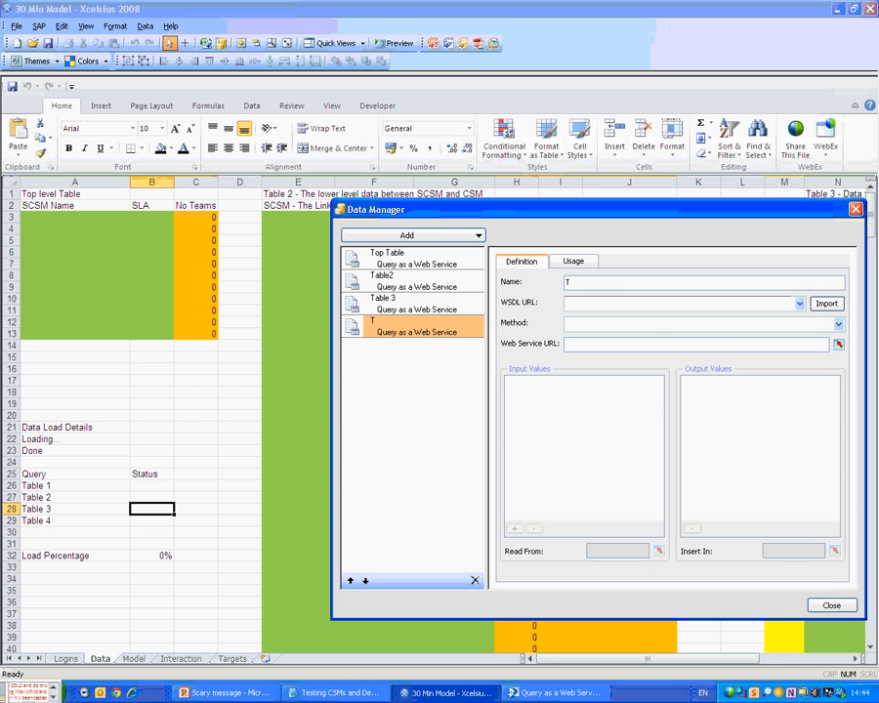
{"action": "type", "text": "able4"}
{"action": "left_click", "coordinate": [572, 696]}
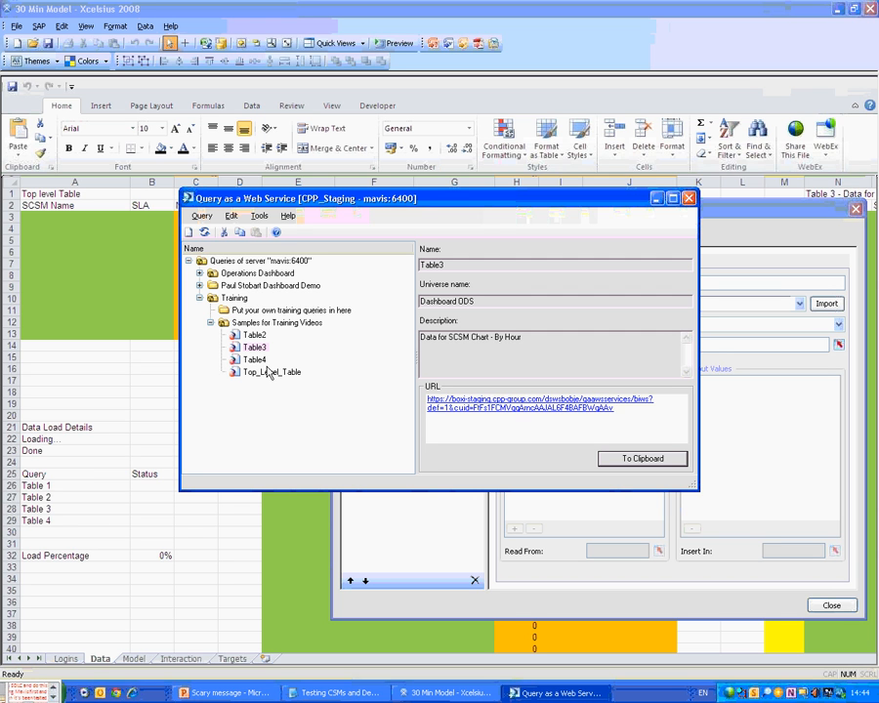
{"action": "left_click", "coordinate": [254, 359]}
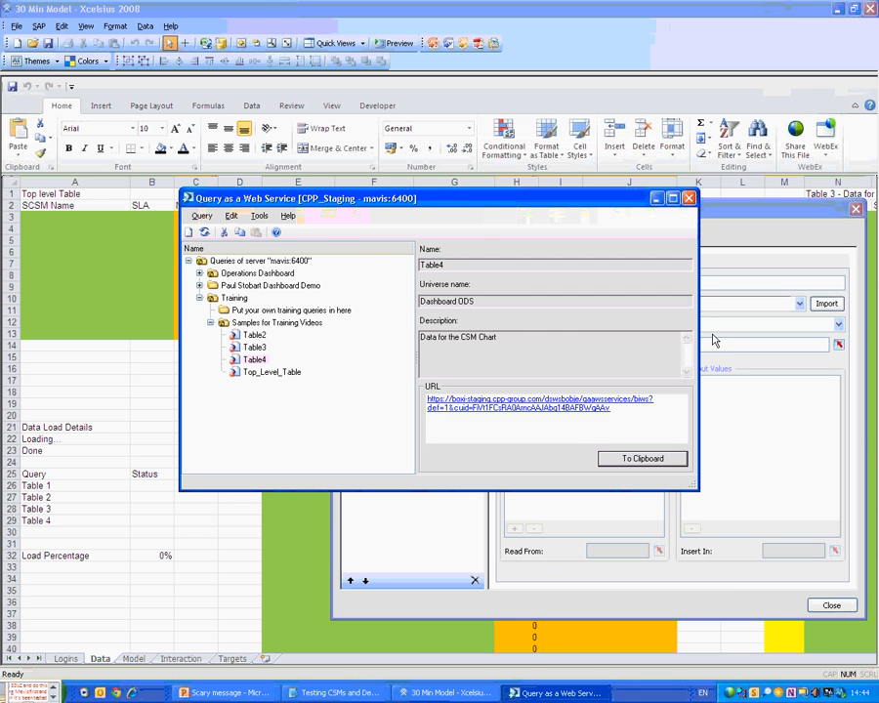
{"action": "left_click", "coordinate": [722, 305]}
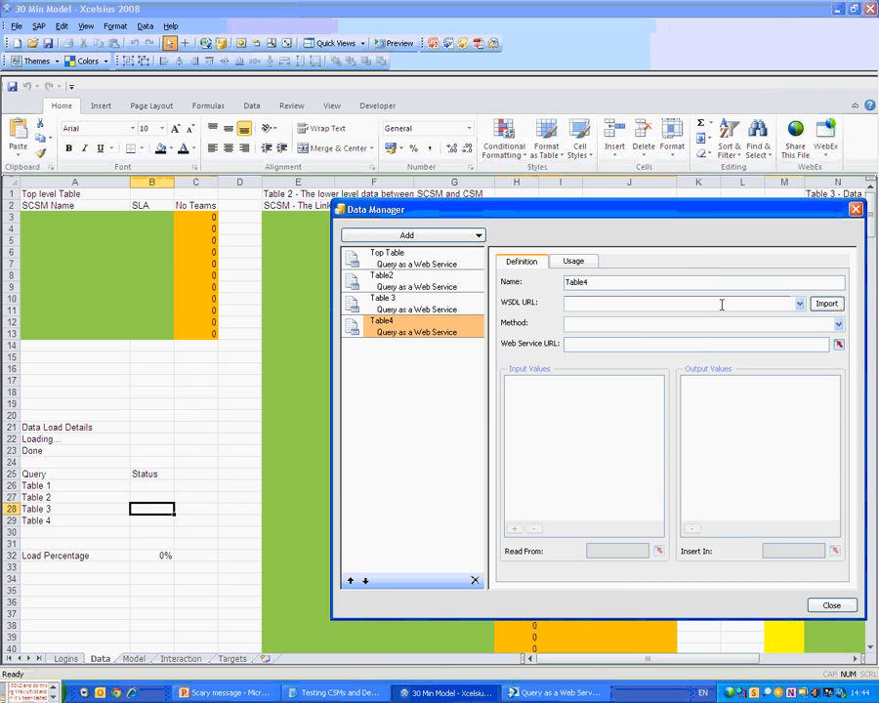
{"action": "key", "text": "ctrl+v"}
{"action": "left_click", "coordinate": [826, 303]}
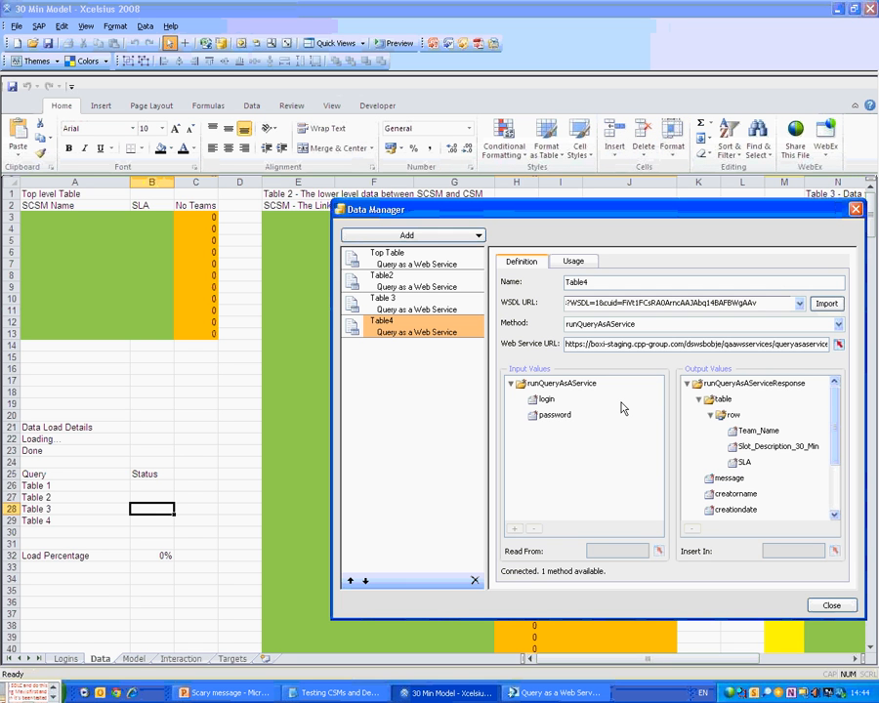
Bind Table4's login input to Logins!B1 and its password input to Logins!B2.
{"action": "left_click", "coordinate": [621, 402]}
{"action": "left_click", "coordinate": [660, 553]}
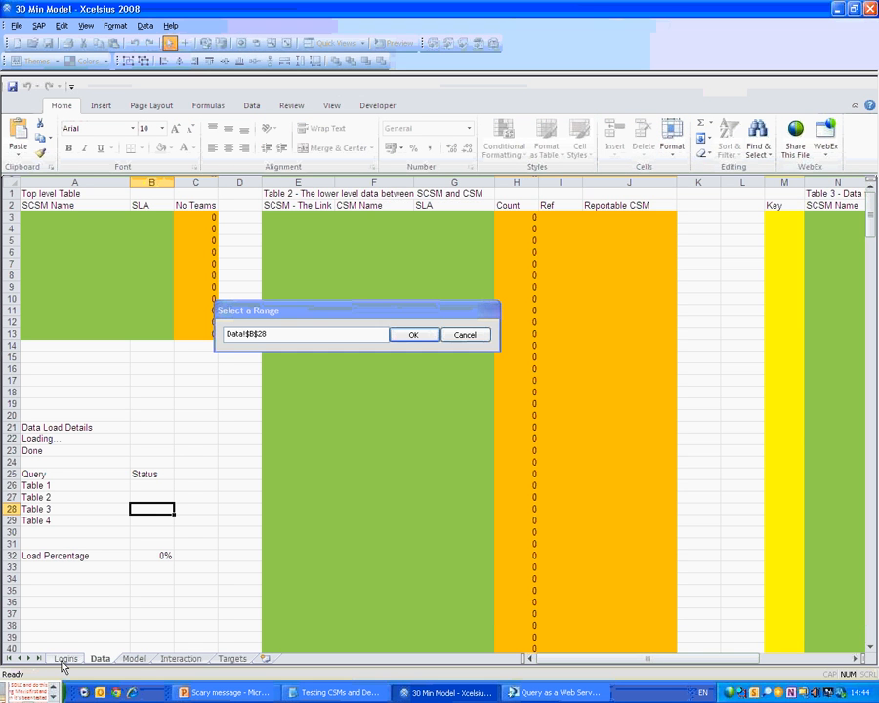
{"action": "left_click", "coordinate": [65, 660]}
{"action": "left_click", "coordinate": [176, 205]}
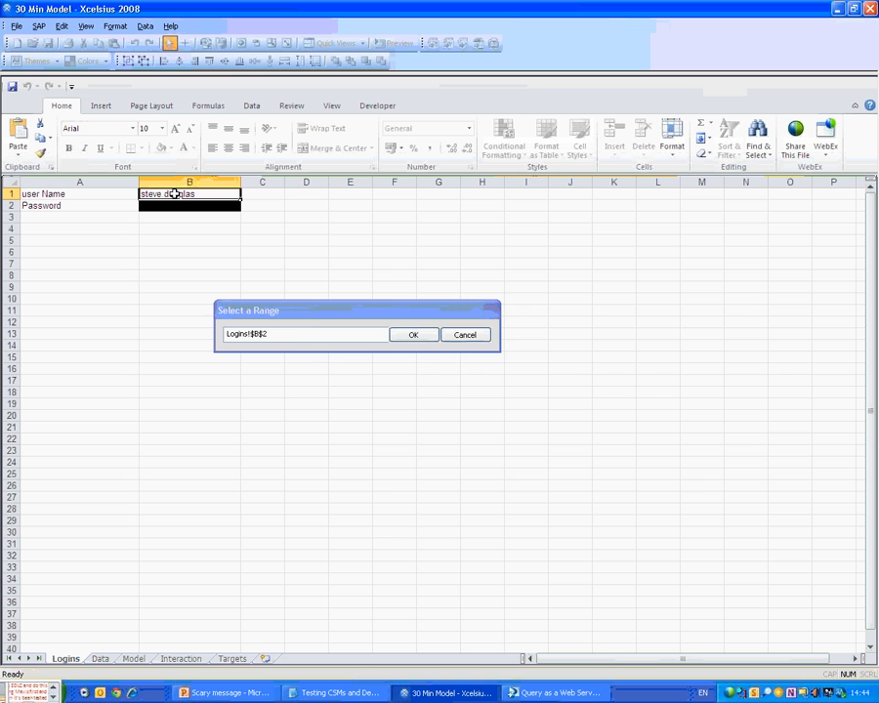
{"action": "left_click", "coordinate": [174, 194]}
{"action": "left_click", "coordinate": [414, 334]}
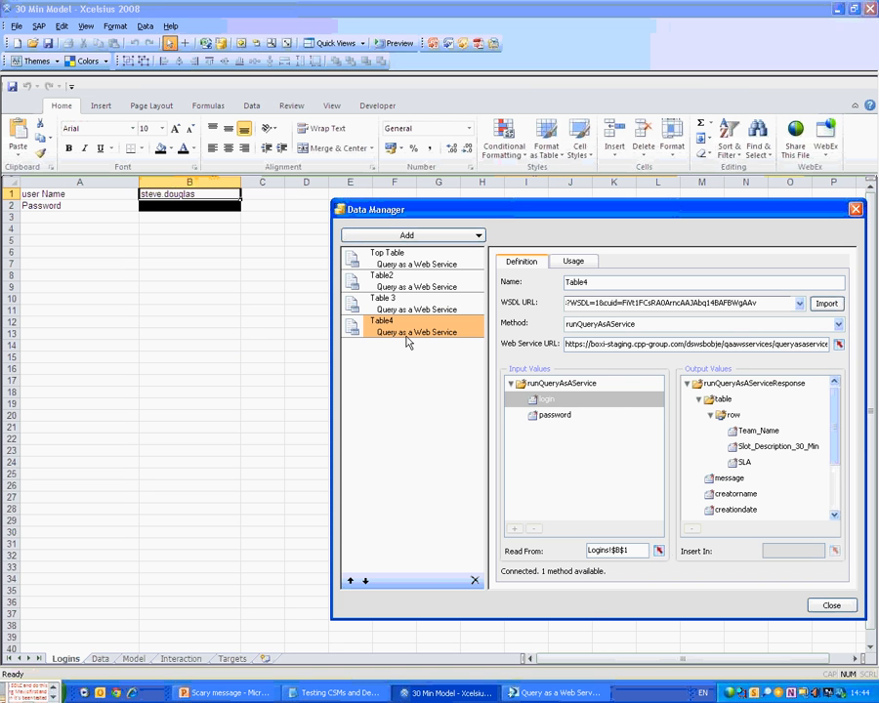
{"action": "left_click", "coordinate": [554, 416]}
{"action": "left_click", "coordinate": [660, 551]}
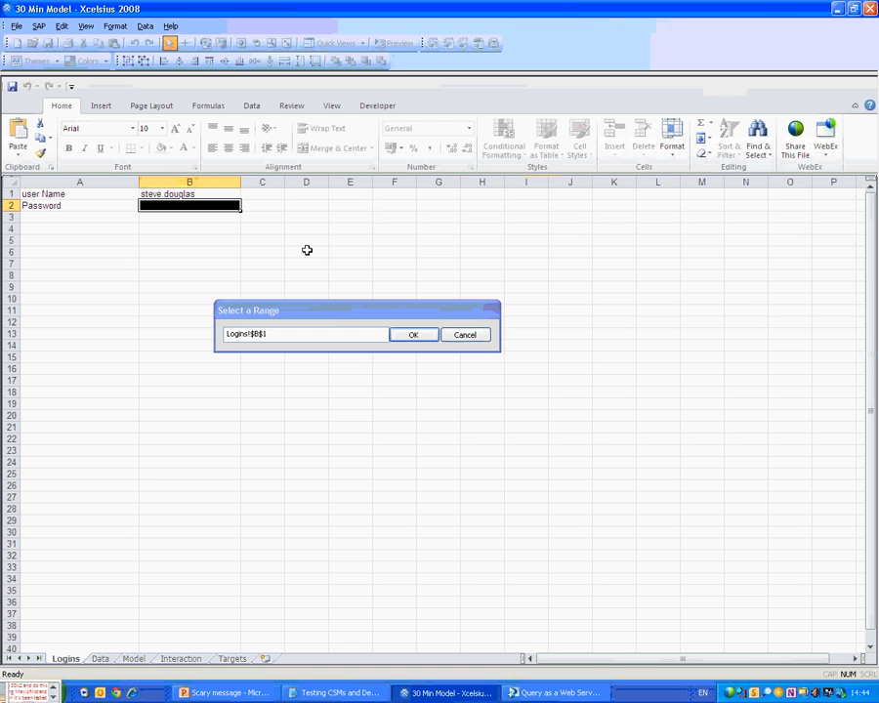
{"action": "left_click", "coordinate": [414, 334]}
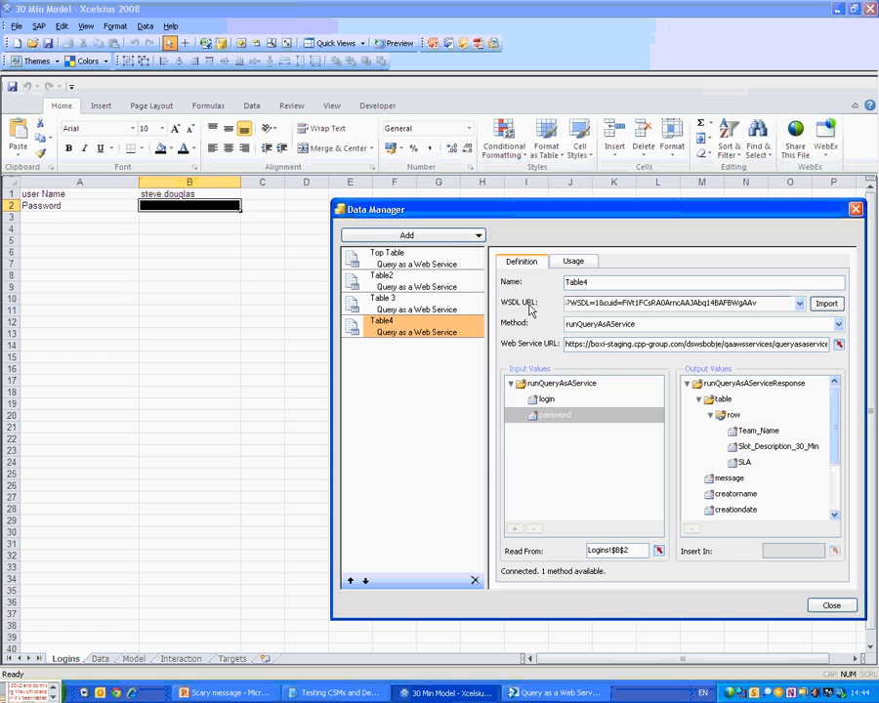
{"action": "left_click", "coordinate": [758, 431]}
{"action": "left_click", "coordinate": [835, 552]}
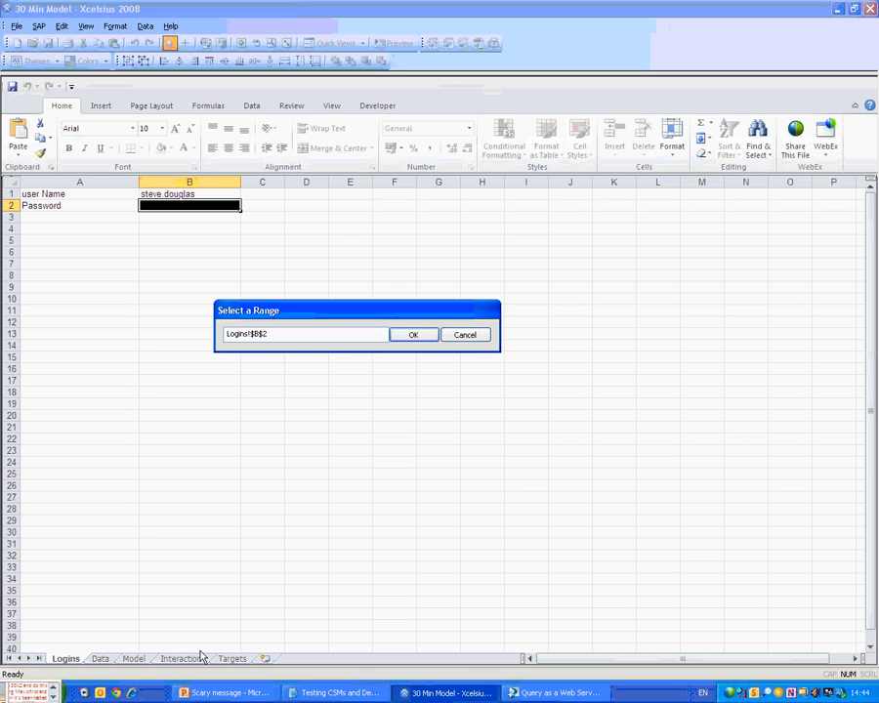
Map Table4's Team_Name output to Data!S3:S384.
{"action": "left_click", "coordinate": [102, 658]}
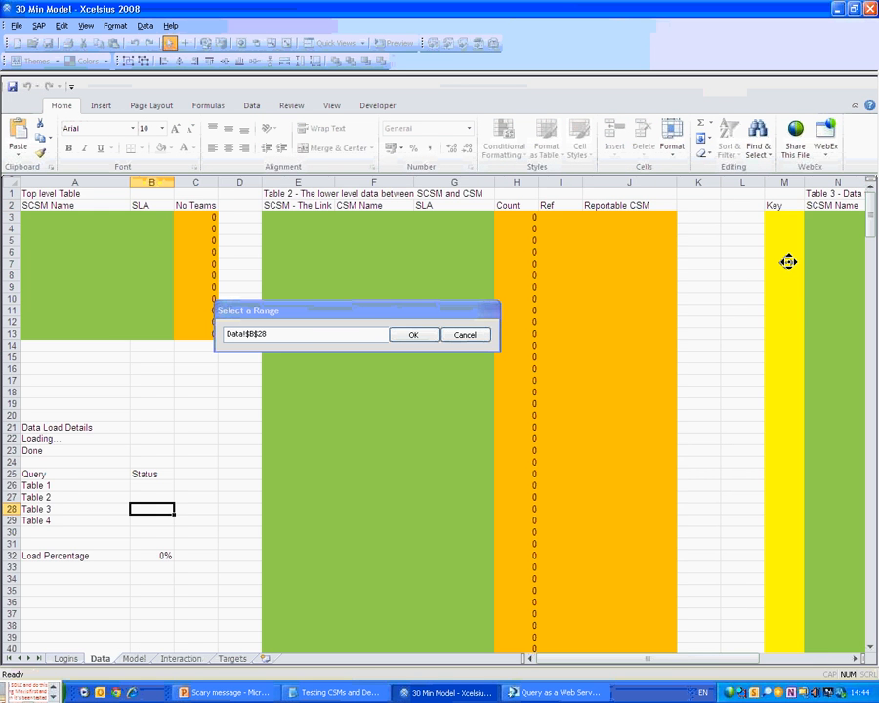
{"action": "scroll", "coordinate": [788, 261], "scroll_direction": "right", "scroll_amount": 4}
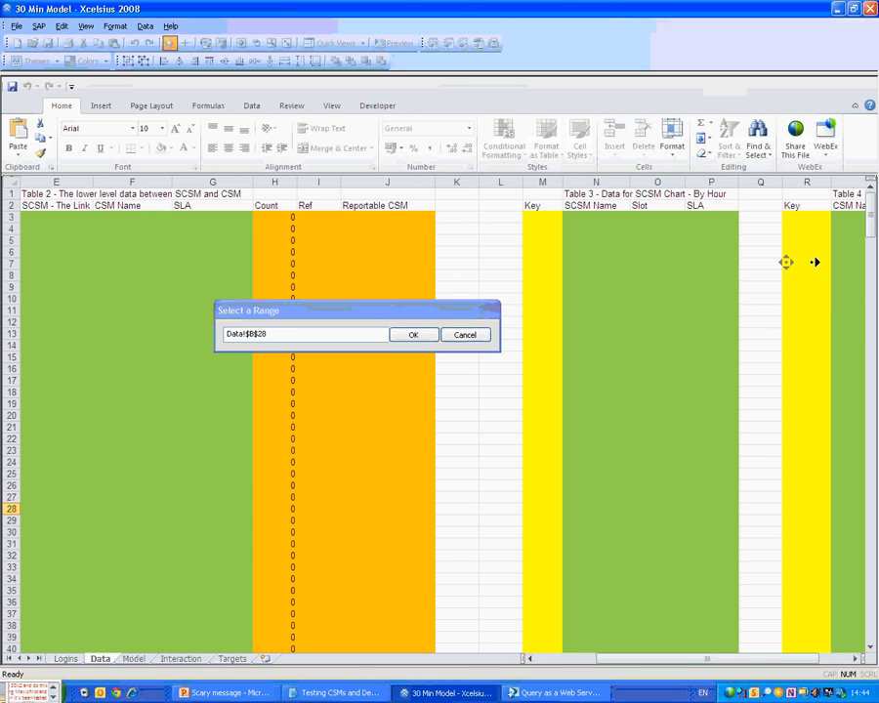
{"action": "scroll", "coordinate": [815, 262], "scroll_direction": "right", "scroll_amount": 3}
{"action": "scroll", "coordinate": [814, 261], "scroll_direction": "right", "scroll_amount": 3}
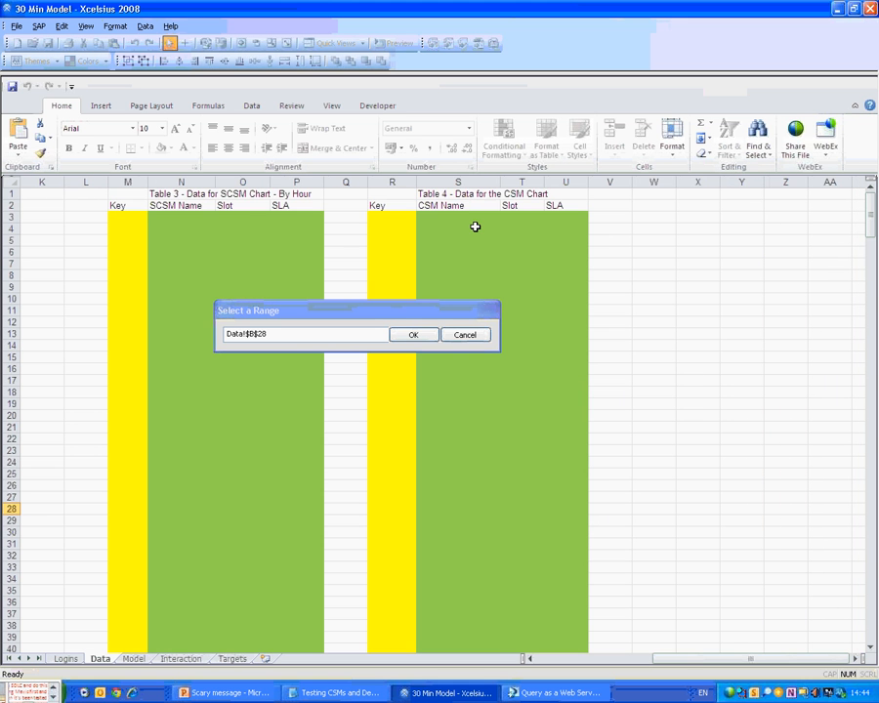
{"action": "left_click", "coordinate": [475, 219]}
{"action": "scroll", "coordinate": [480, 257], "scroll_direction": "down", "scroll_amount": 20}
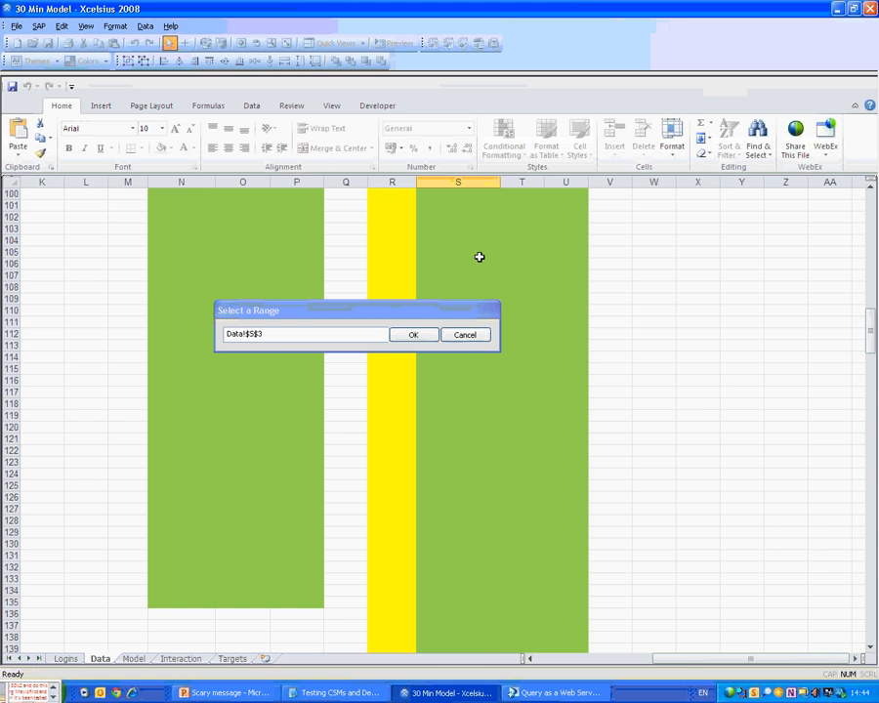
{"action": "scroll", "coordinate": [479, 257], "scroll_direction": "down", "scroll_amount": 20}
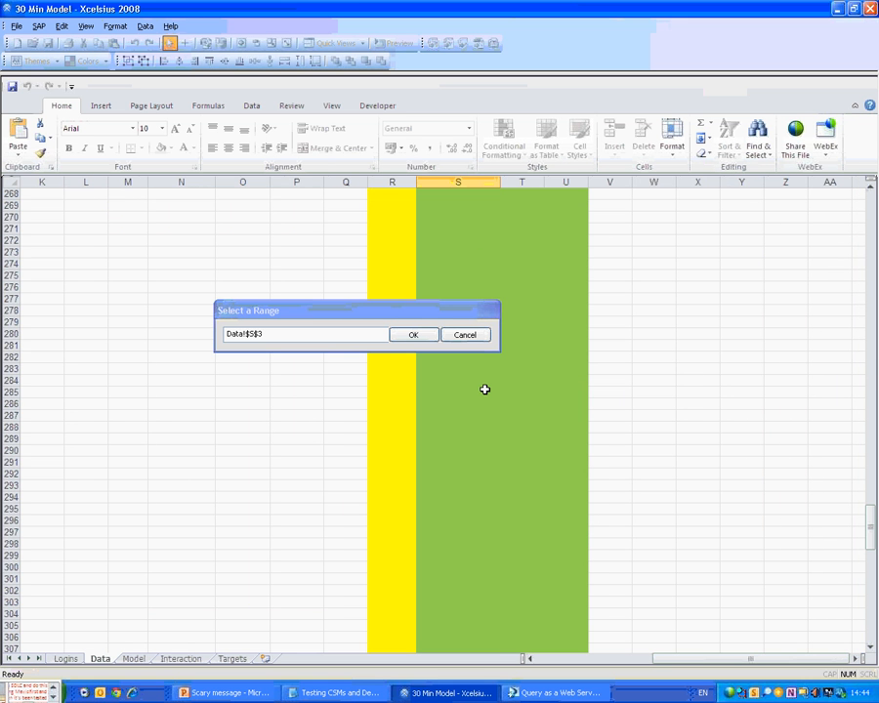
{"action": "scroll", "coordinate": [468, 406], "scroll_direction": "down", "scroll_amount": 20}
{"action": "left_click", "coordinate": [456, 426], "text": "shift"}
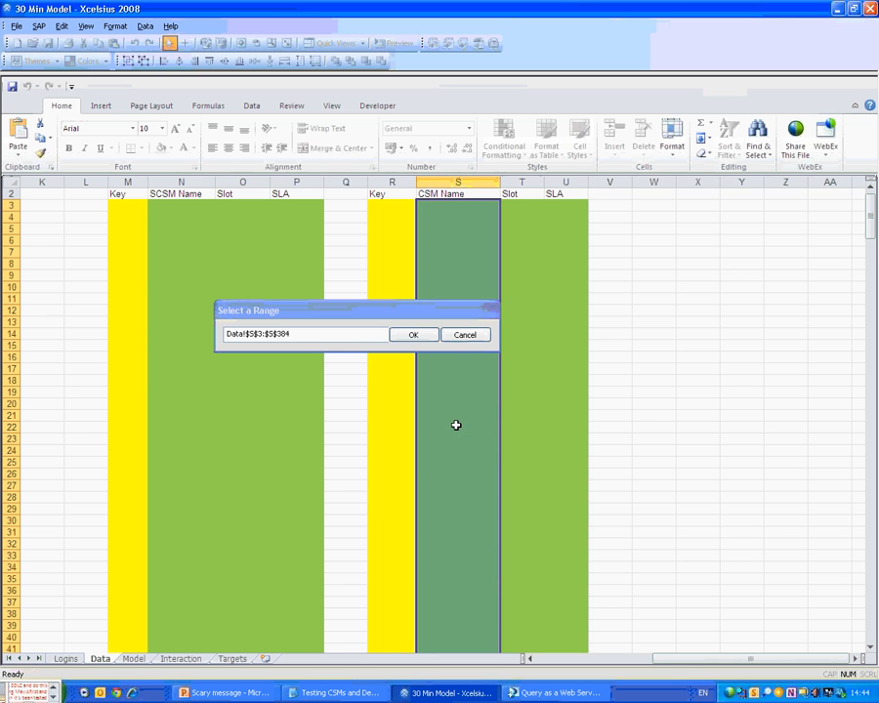
{"action": "left_click", "coordinate": [422, 335]}
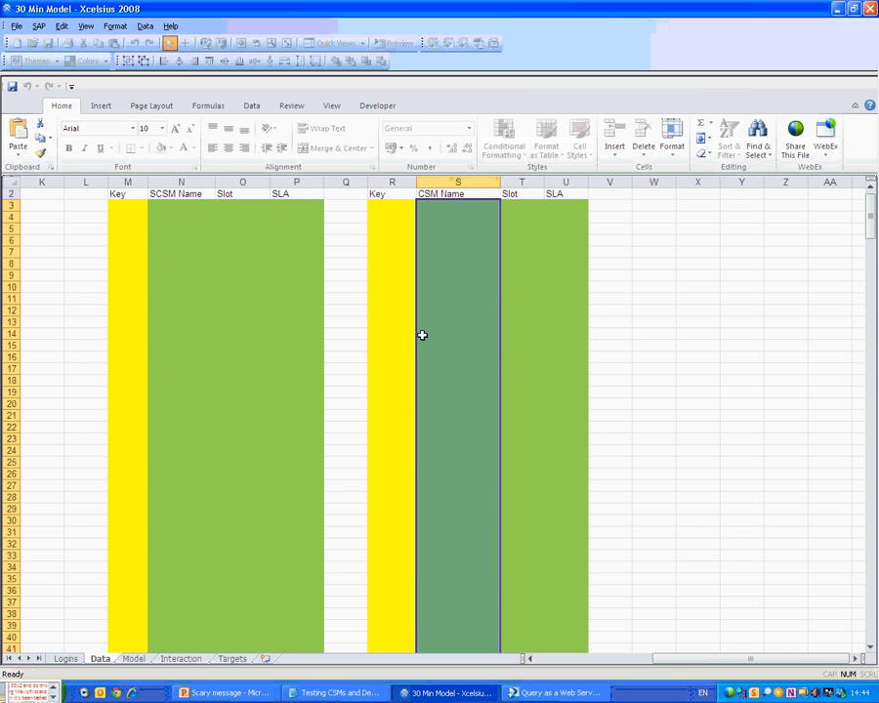
Map the Slot_Description_30_Min output to Data!T3:T384.
{"action": "key", "text": "Down"}
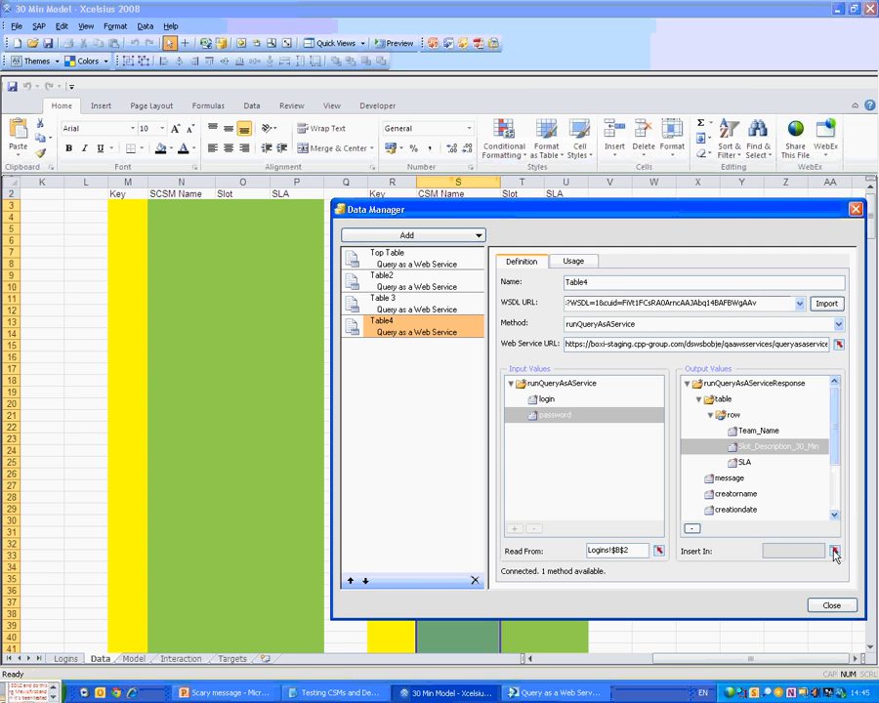
{"action": "left_click", "coordinate": [834, 552]}
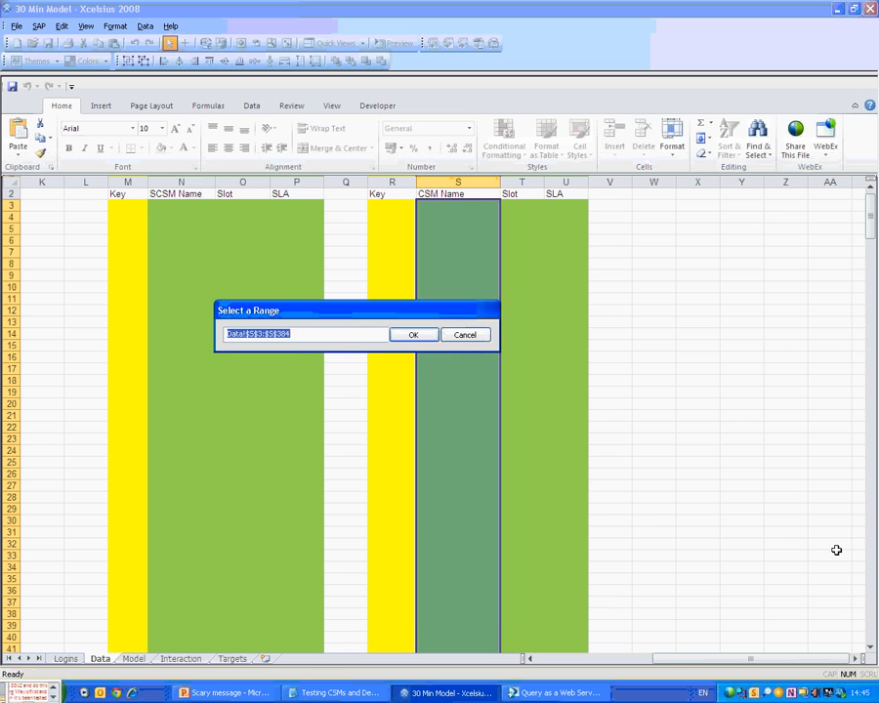
{"action": "left_click", "coordinate": [608, 487]}
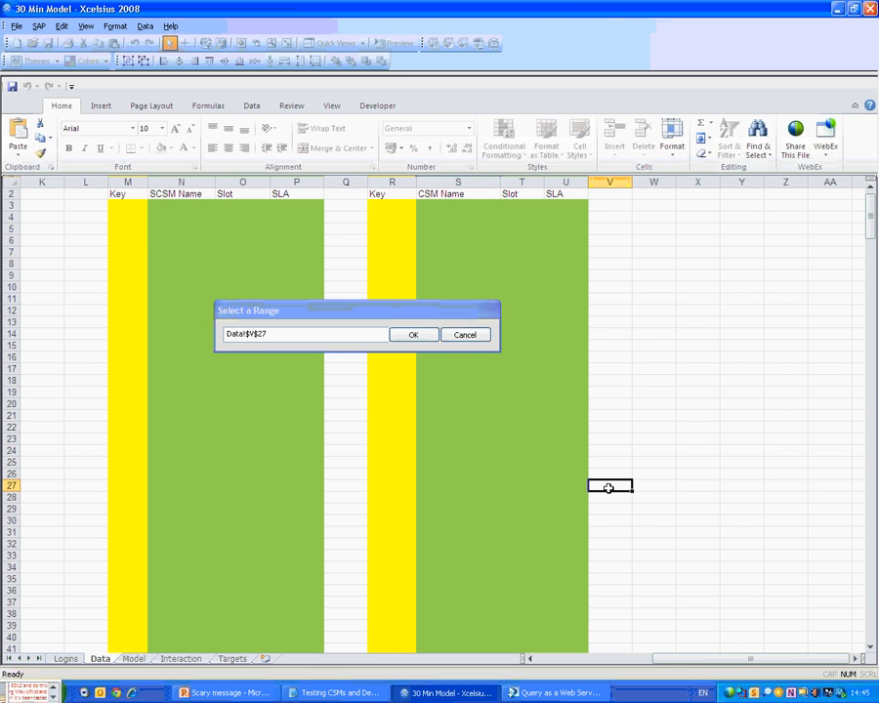
{"action": "key", "text": "ctrl+End"}
{"action": "key", "text": "Right"}
{"action": "key", "text": "ctrl+shift+Up"}
{"action": "key", "text": "shift+Down"}
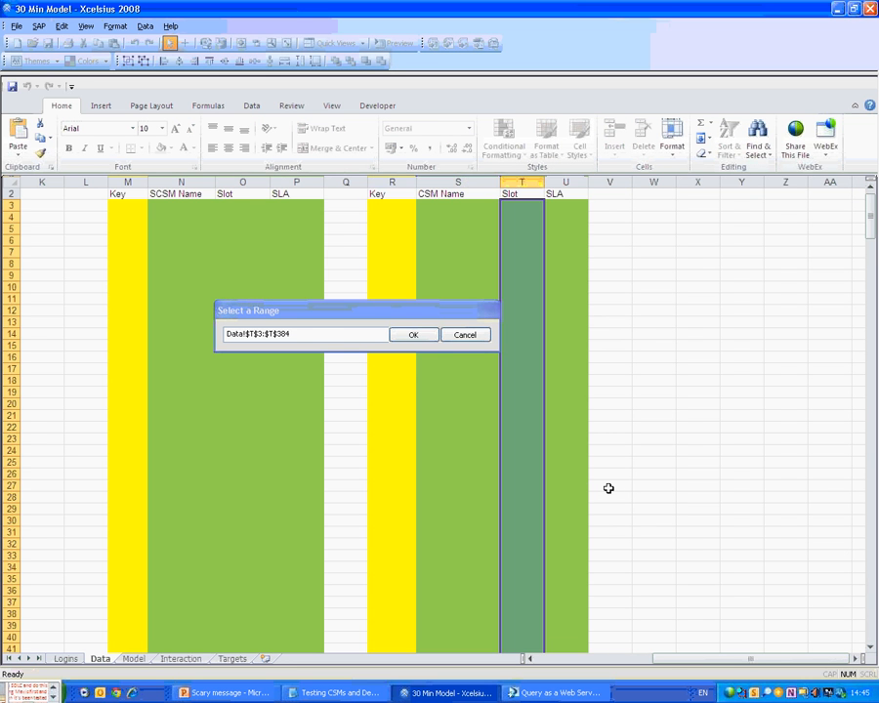
{"action": "left_click", "coordinate": [411, 341]}
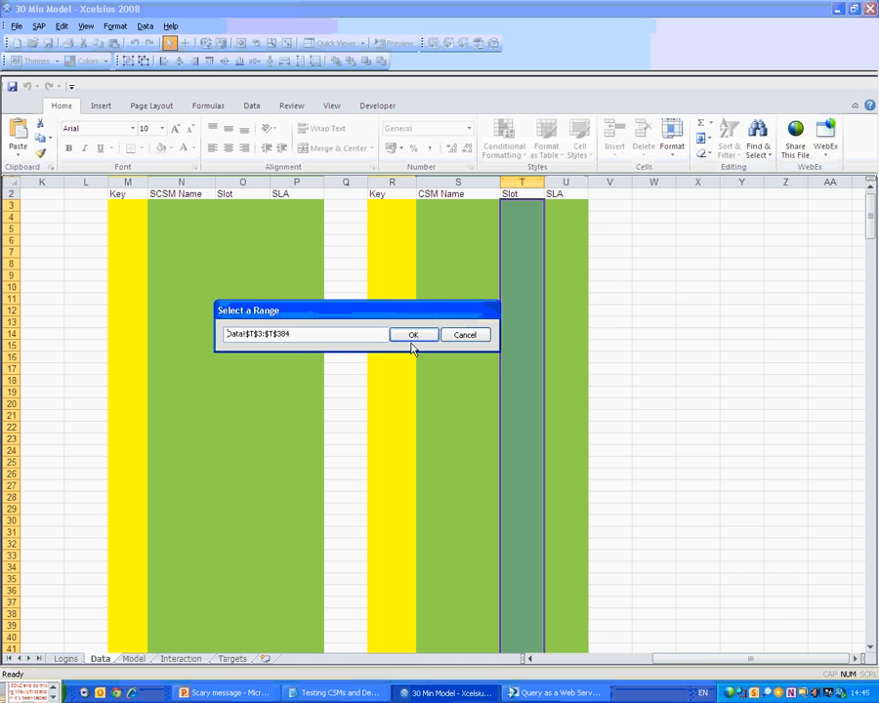
{"action": "left_click", "coordinate": [412, 342]}
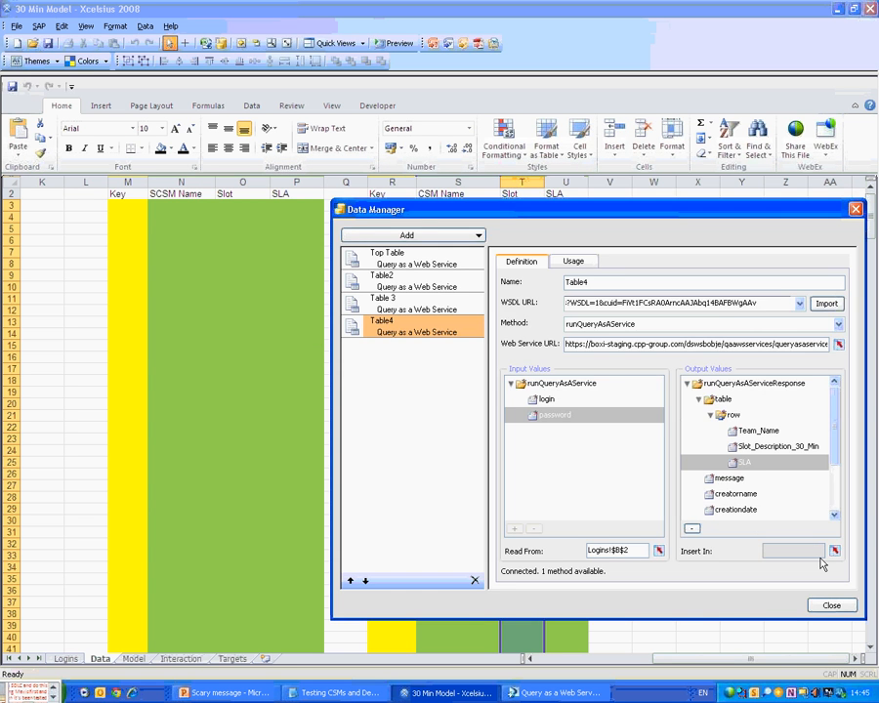
Map the SLA output to Data!U3:U384.
{"action": "left_click", "coordinate": [834, 551]}
{"action": "left_click", "coordinate": [567, 558]}
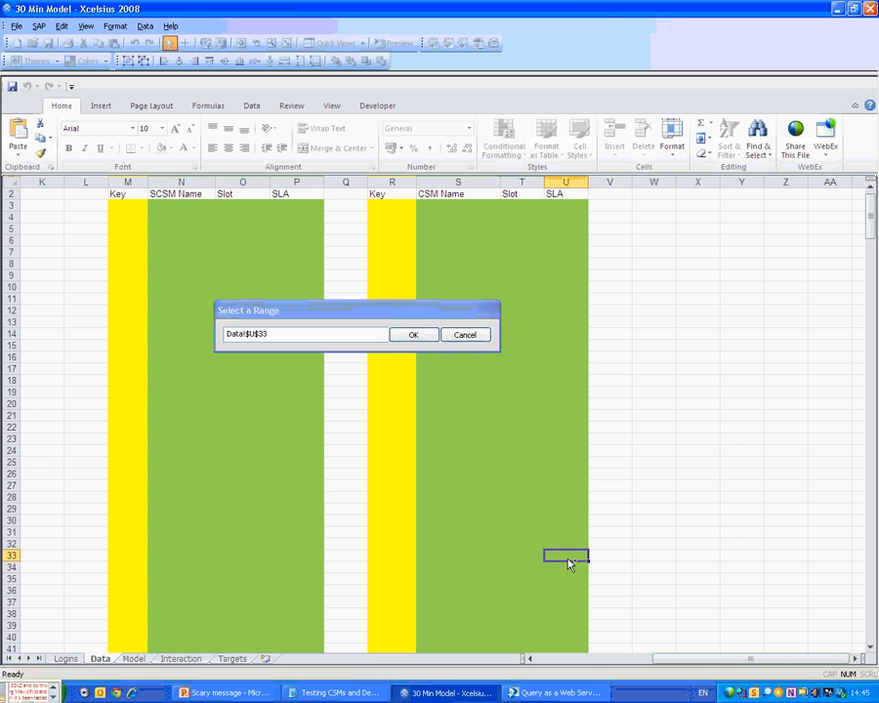
{"action": "key", "text": "ctrl+space"}
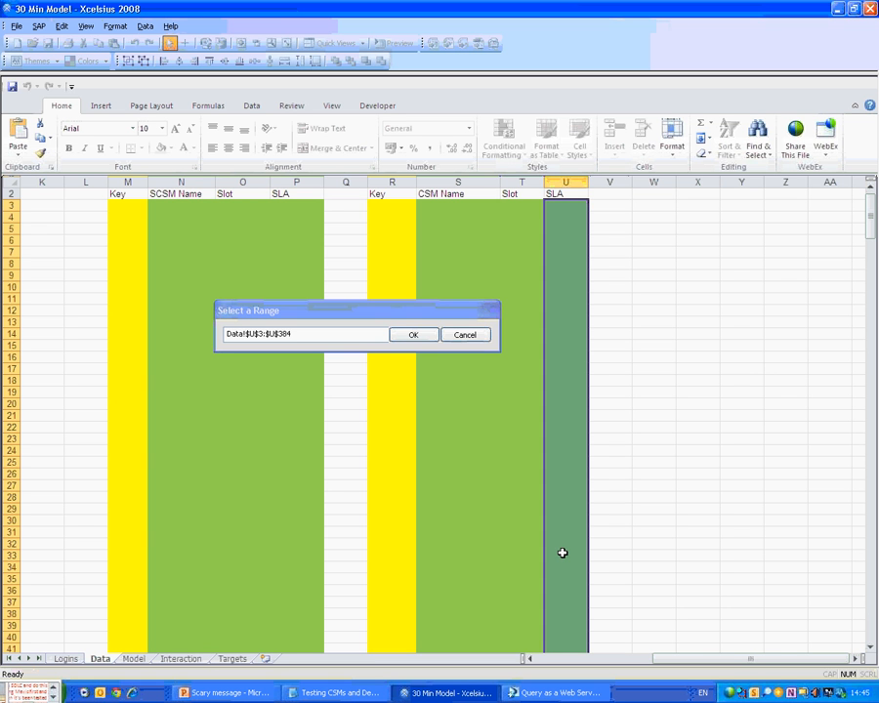
{"action": "left_click", "coordinate": [411, 339]}
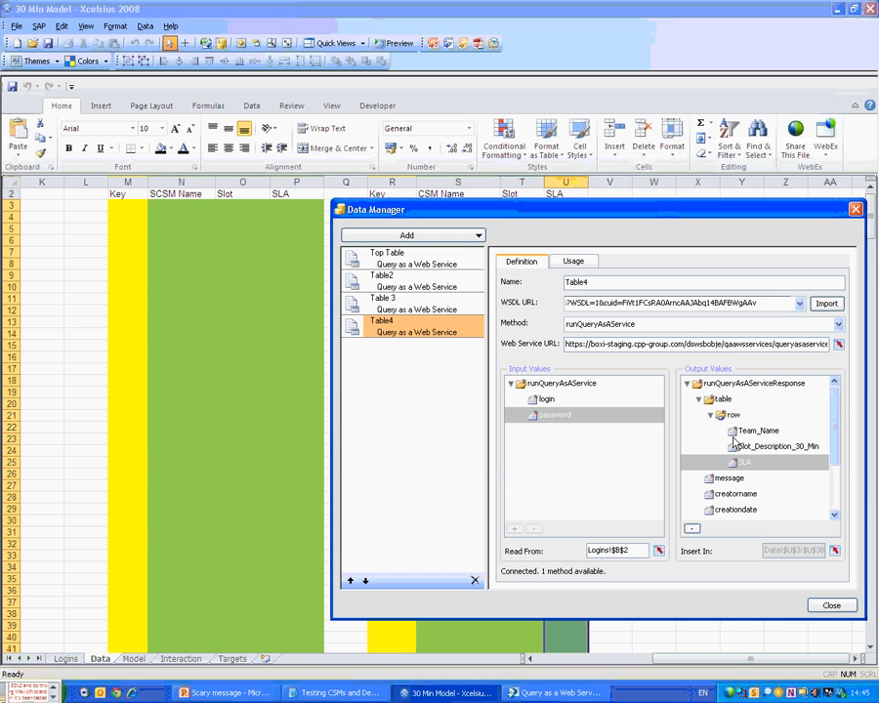
Make Table4 refresh before components load, using A22 as the loading message.
{"action": "left_click", "coordinate": [573, 261]}
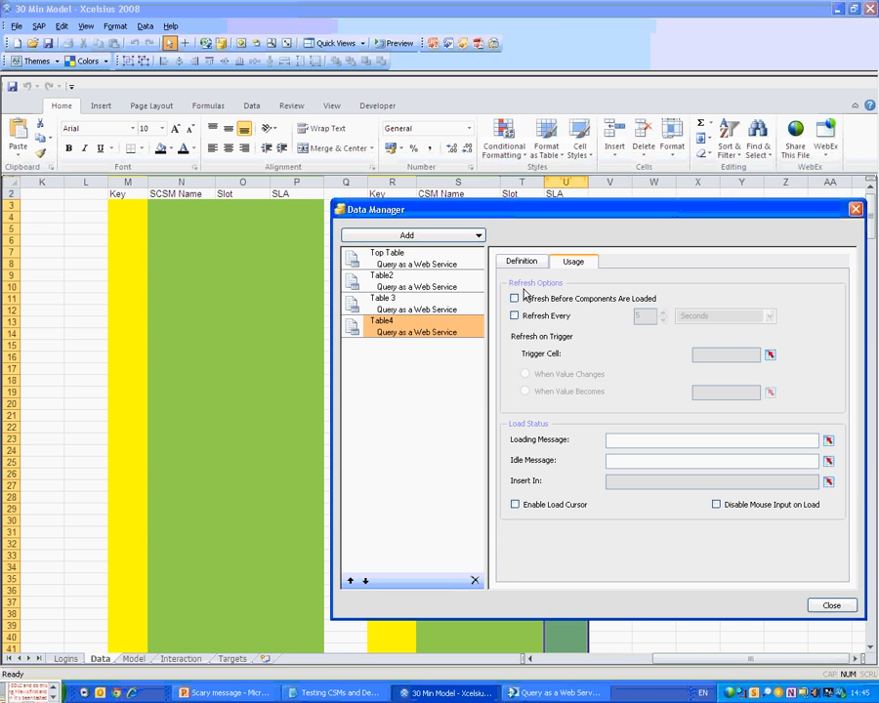
{"action": "left_click", "coordinate": [524, 297]}
{"action": "left_click", "coordinate": [828, 444]}
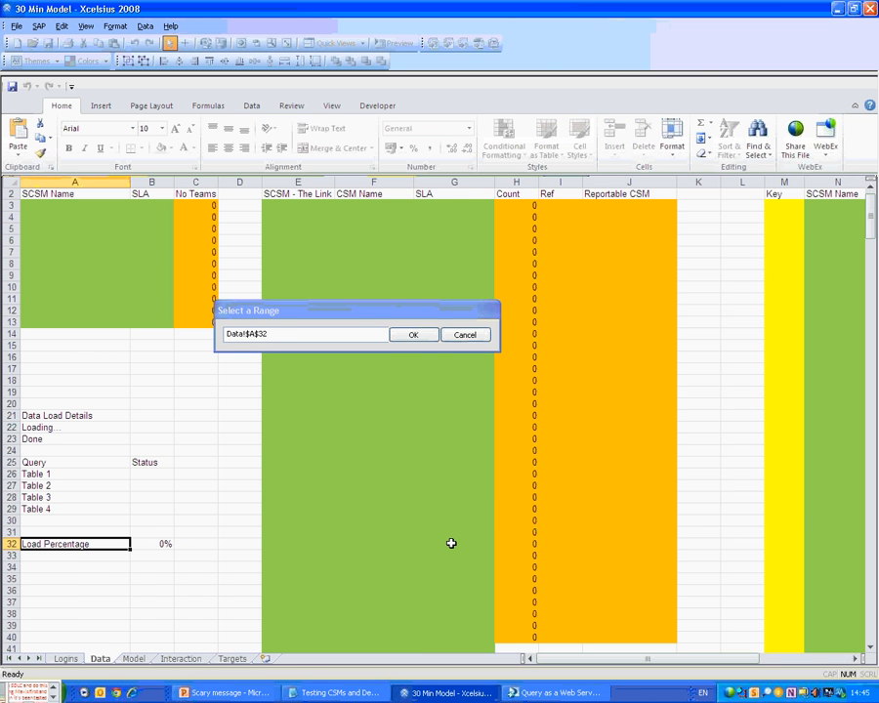
{"action": "left_click", "coordinate": [151, 509]}
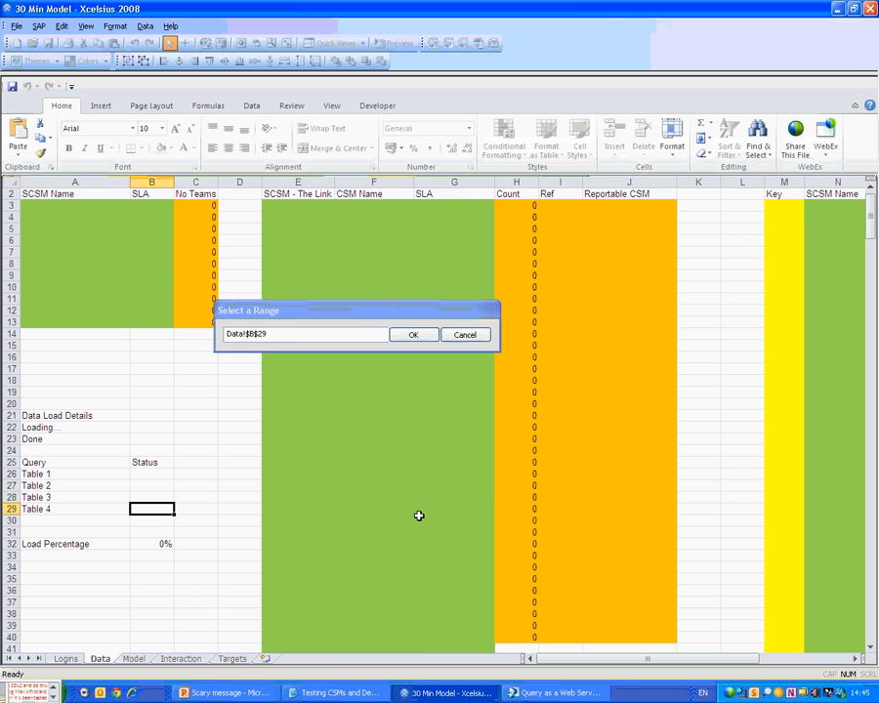
{"action": "left_click", "coordinate": [47, 428]}
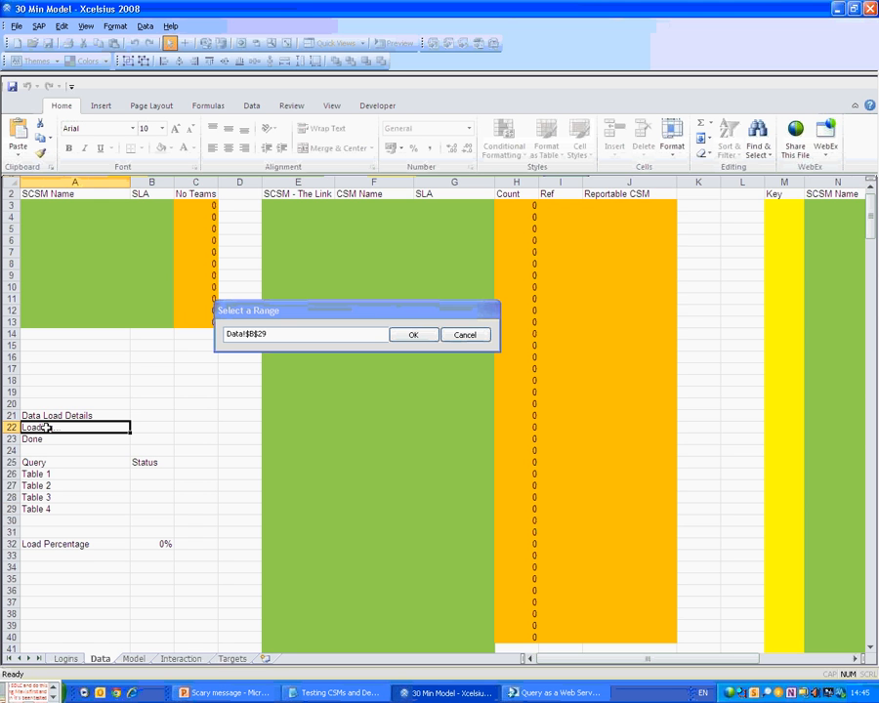
{"action": "left_click", "coordinate": [397, 332]}
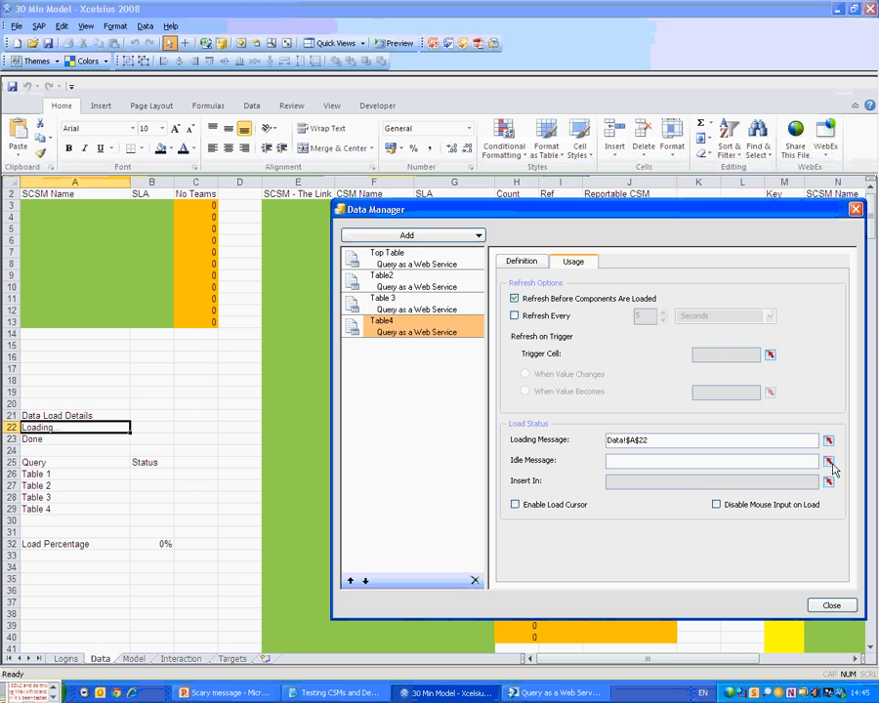
Set Table4's idle message to A23 and its status cell to B29.
{"action": "left_click", "coordinate": [828, 462]}
{"action": "left_click", "coordinate": [56, 442]}
{"action": "left_click", "coordinate": [411, 334]}
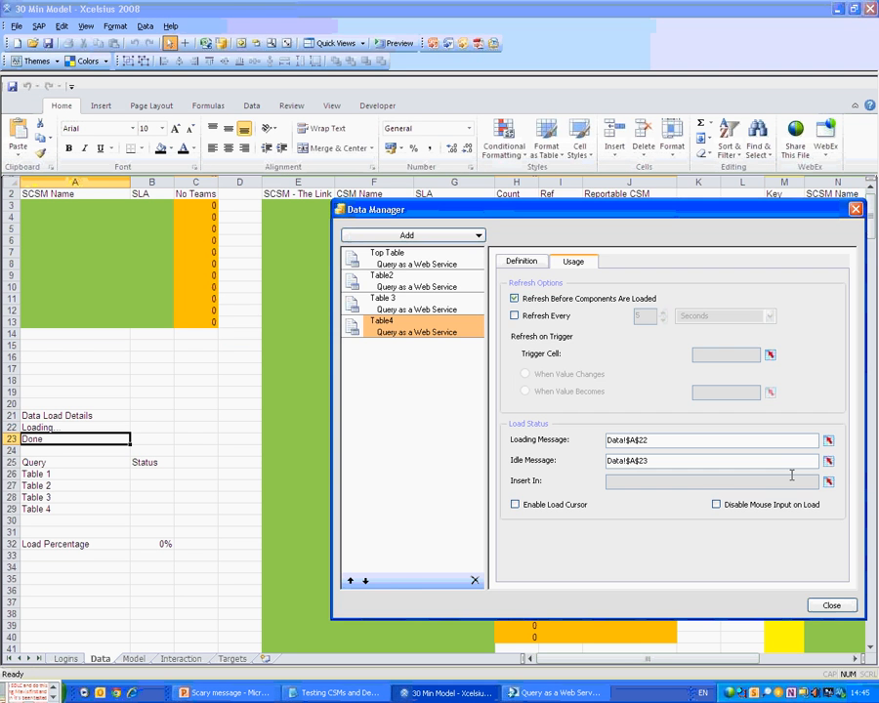
{"action": "left_click", "coordinate": [828, 461]}
{"action": "left_click", "coordinate": [152, 509]}
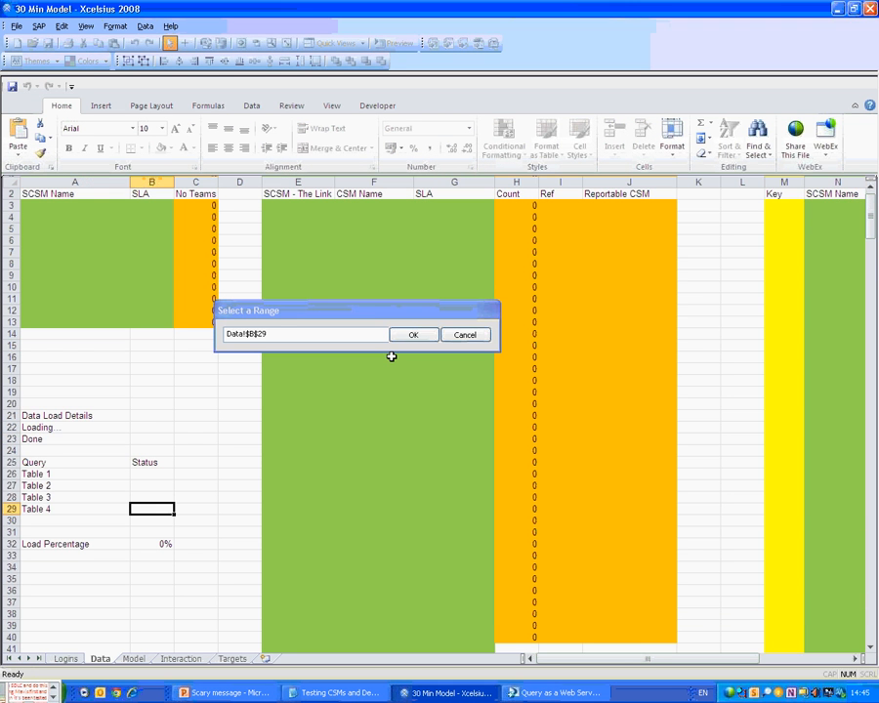
{"action": "left_click", "coordinate": [413, 334]}
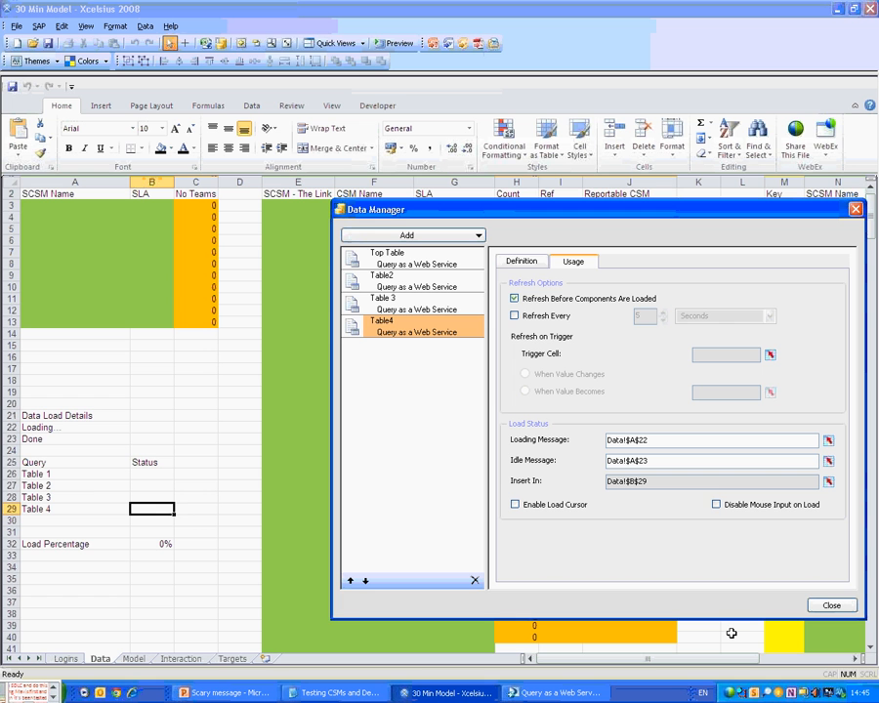
Enable the load cursor and block mouse input during loading, then close the settings.
{"action": "left_click", "coordinate": [515, 504]}
{"action": "left_click", "coordinate": [717, 506]}
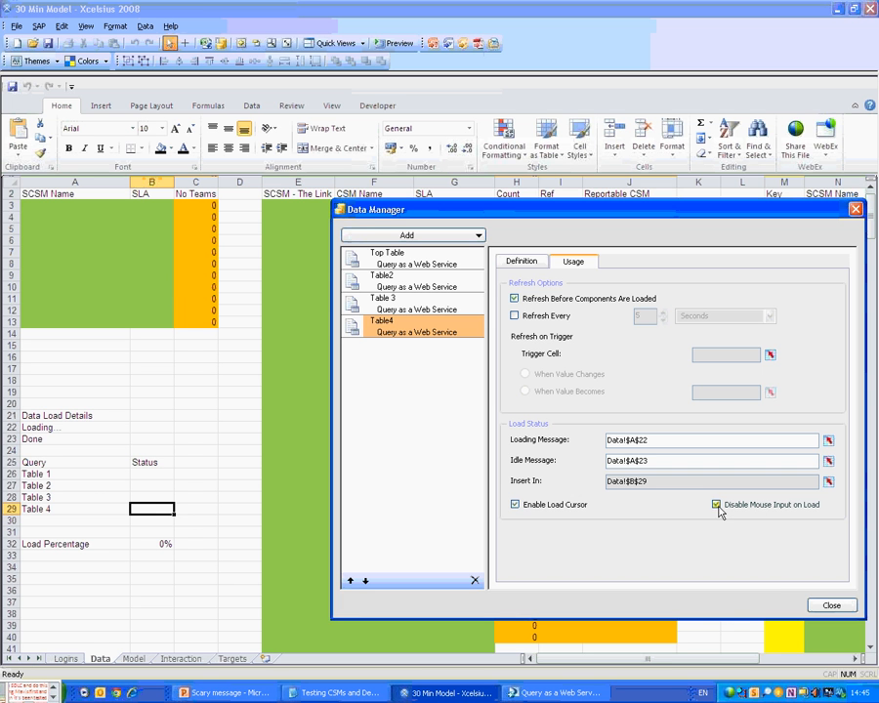
{"action": "left_click", "coordinate": [855, 209]}
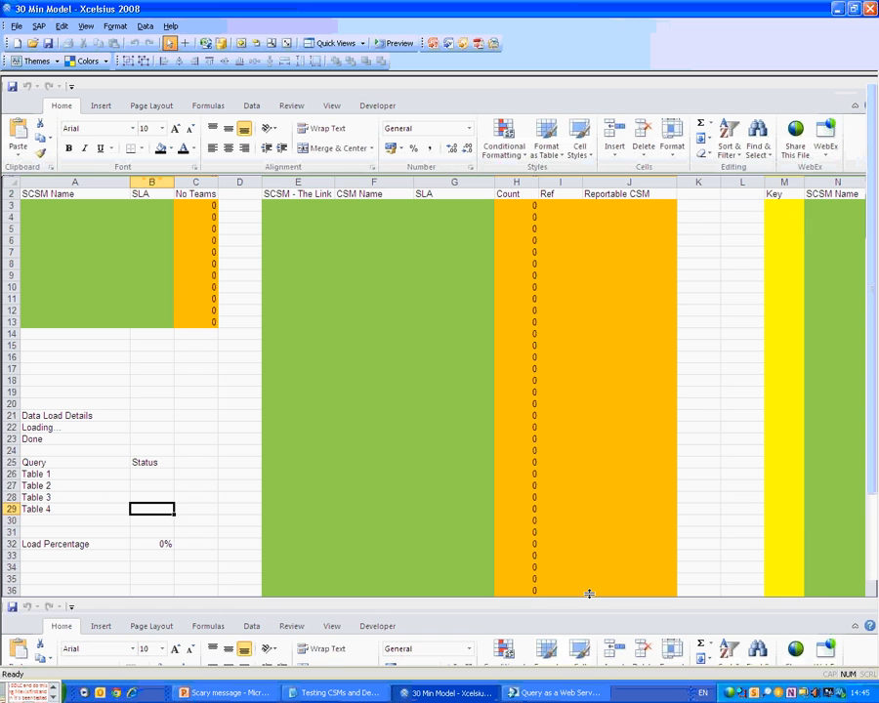
Place a Spreadsheet Table from the Selectors components at the canvas top-left.
{"action": "left_click", "coordinate": [291, 47]}
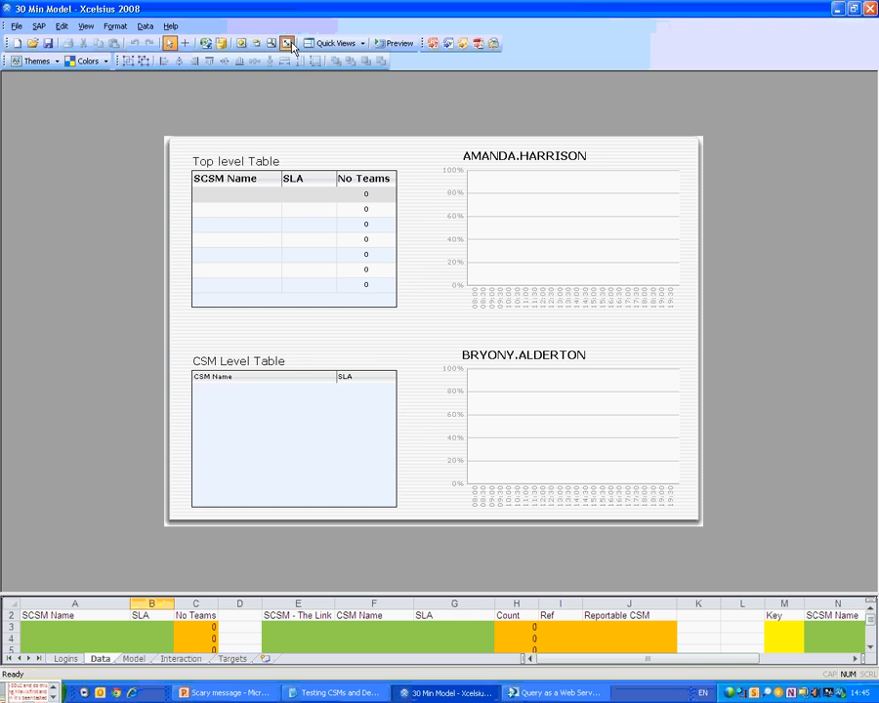
{"action": "left_click", "coordinate": [61, 25]}
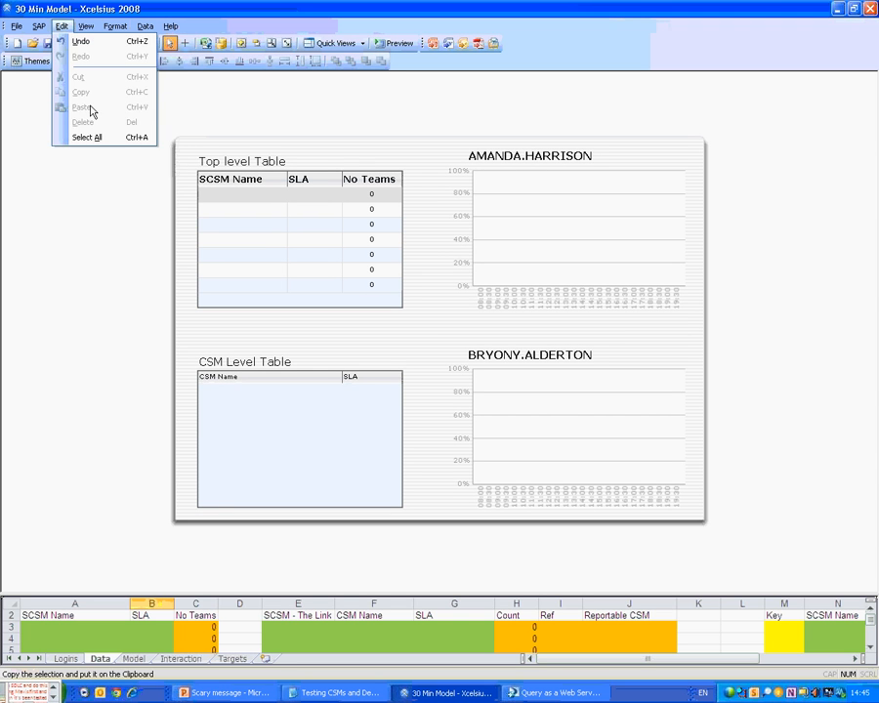
{"action": "mouse_move", "coordinate": [86, 26]}
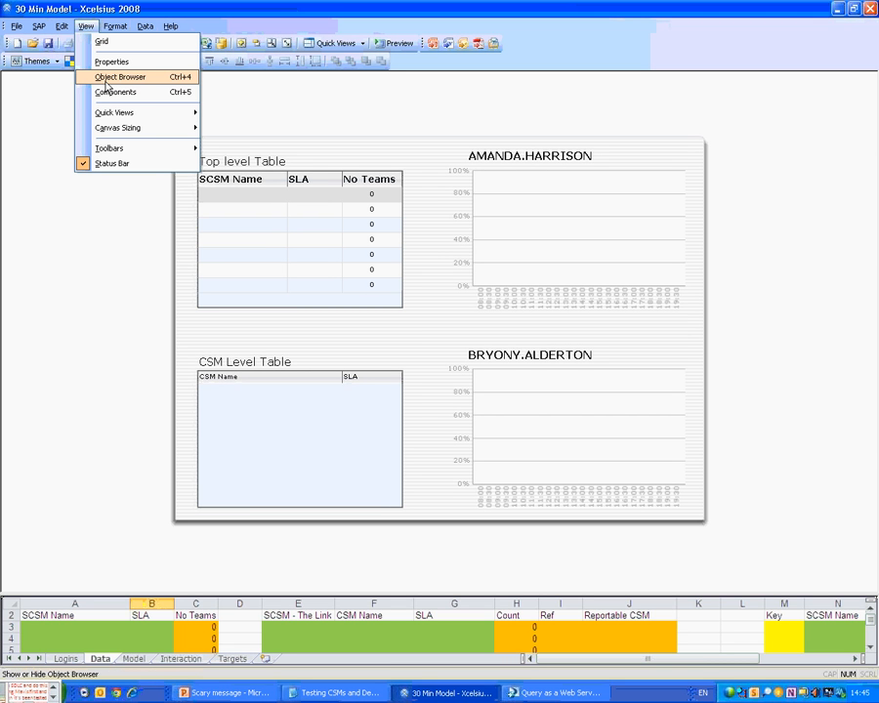
{"action": "left_click", "coordinate": [113, 94]}
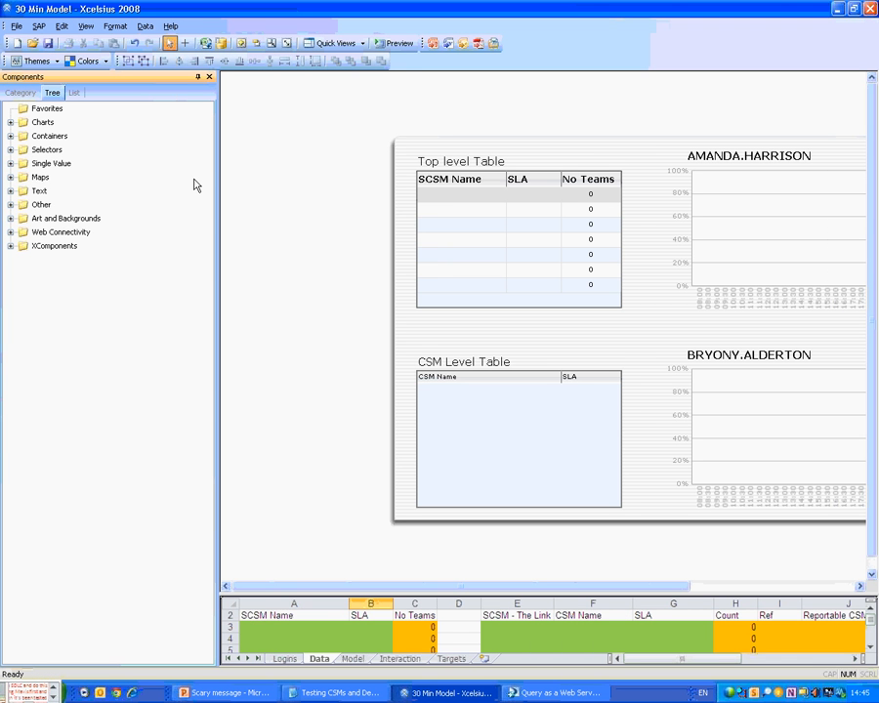
{"action": "left_click", "coordinate": [11, 150]}
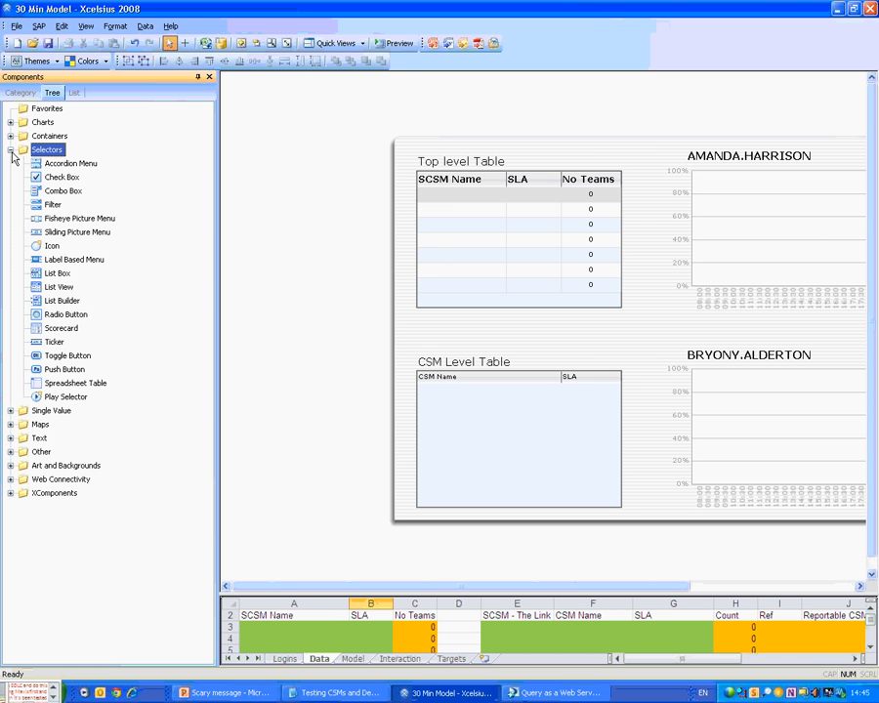
{"action": "left_click_drag", "start_coordinate": [58, 287], "coordinate": [275, 128]}
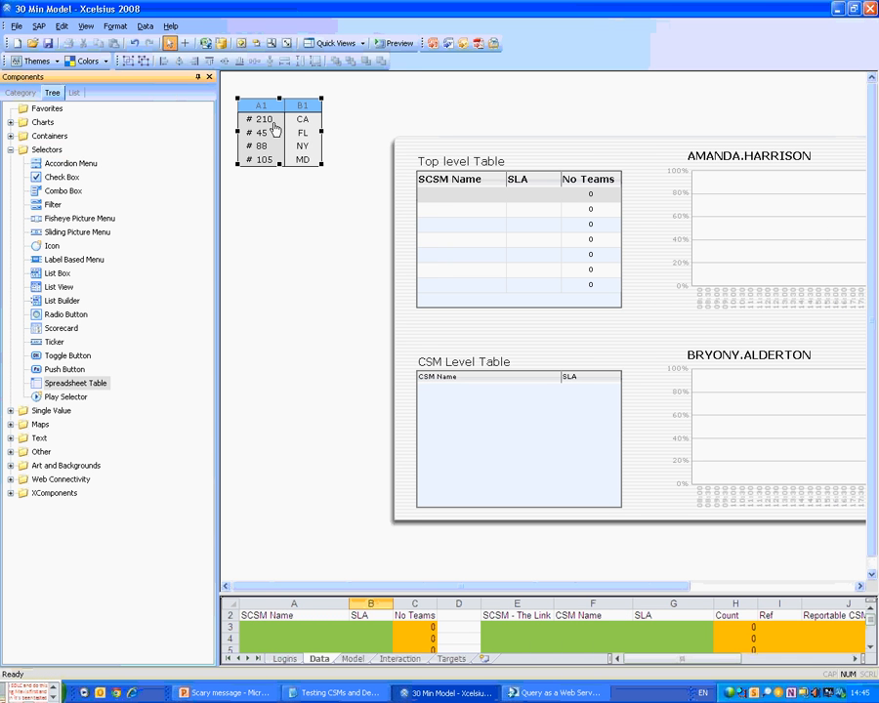
Set the table's Display Data to the Query/Status cells Data!A25:B29.
{"action": "double_click", "coordinate": [274, 128]}
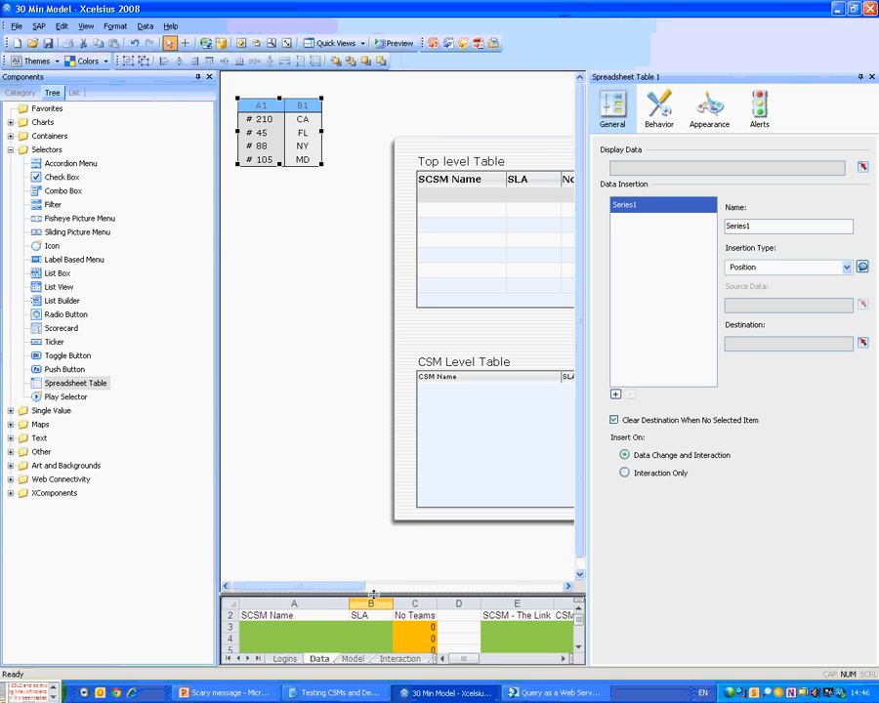
{"action": "left_click_drag", "start_coordinate": [373, 594], "coordinate": [373, 189]}
{"action": "left_click", "coordinate": [319, 568]}
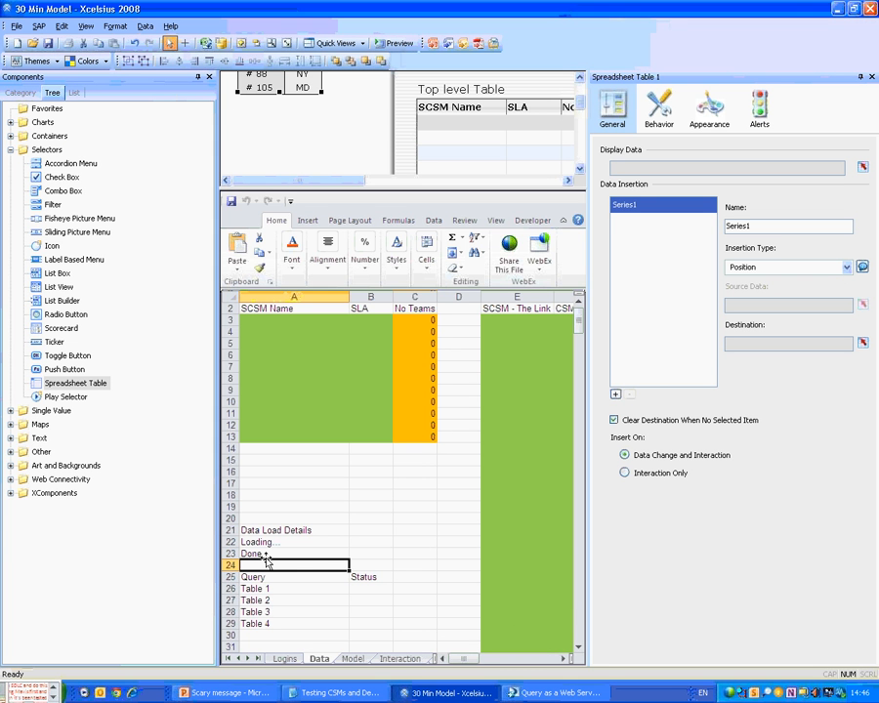
{"action": "left_click_drag", "start_coordinate": [266, 576], "coordinate": [359, 619]}
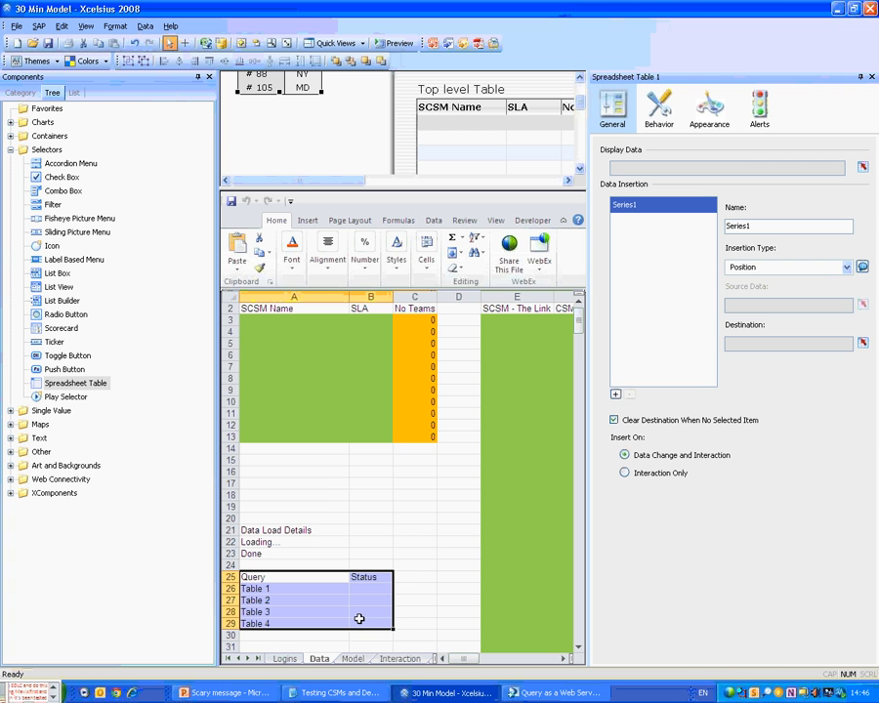
{"action": "left_click", "coordinate": [862, 167]}
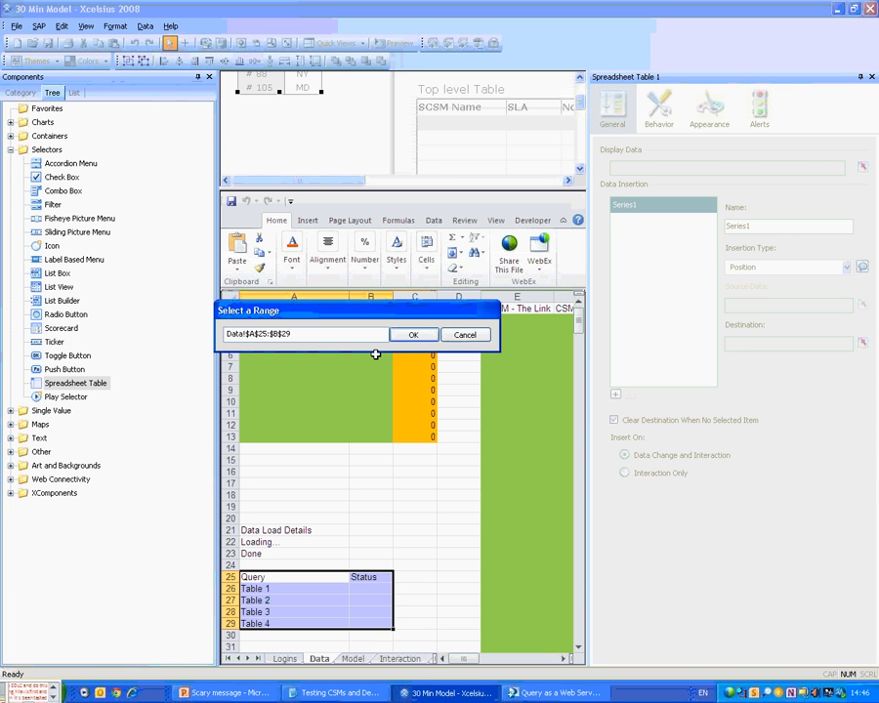
{"action": "left_click", "coordinate": [413, 334]}
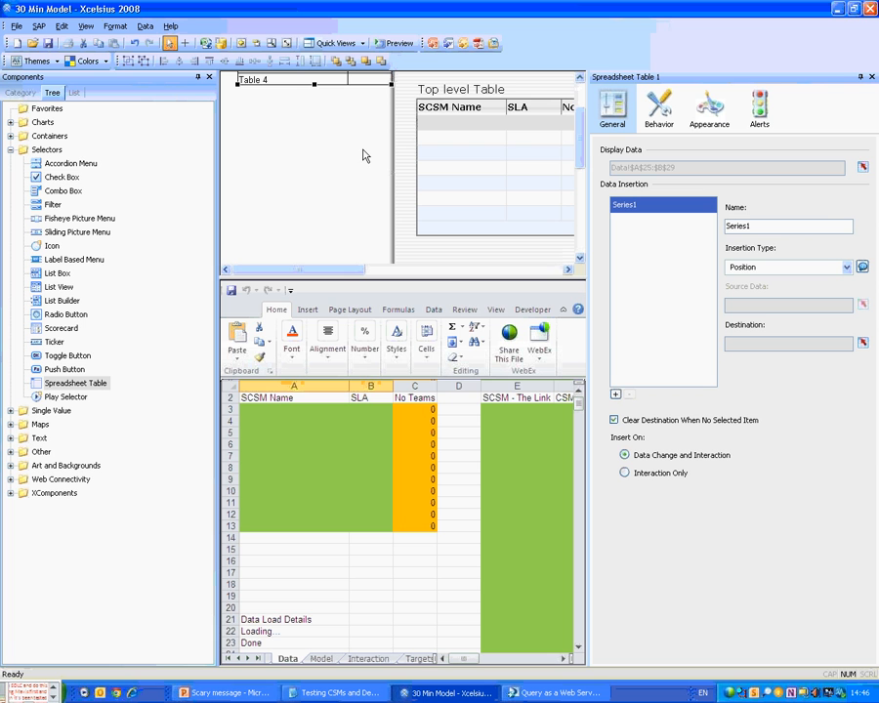
{"action": "scroll", "coordinate": [338, 147], "scroll_direction": "up", "scroll_amount": 1}
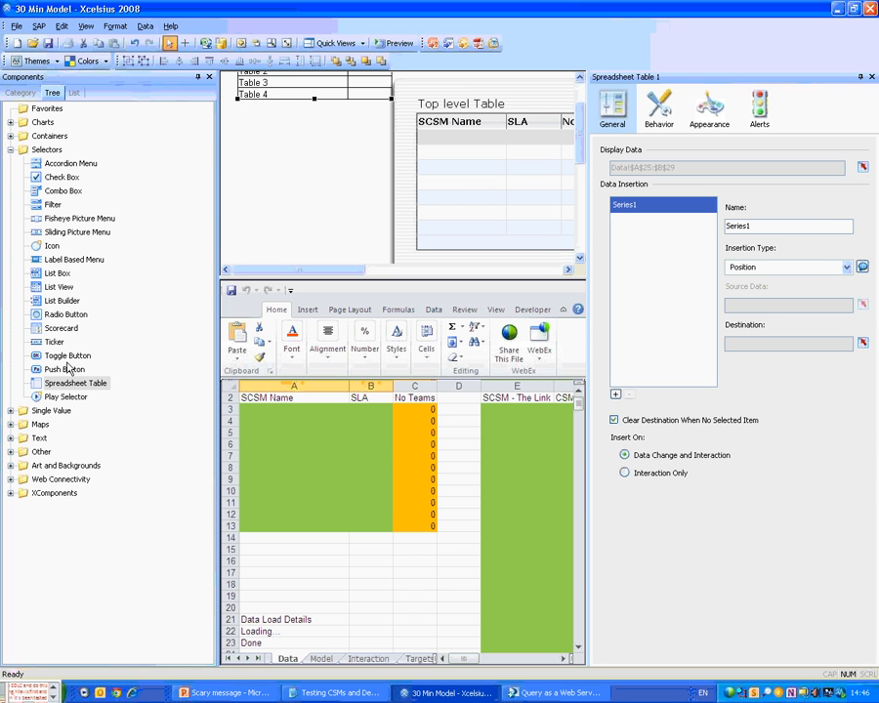
Drag a second Spreadsheet Table onto the canvas with Display Data Q2:U5.
{"action": "left_click_drag", "start_coordinate": [68, 368], "coordinate": [250, 236]}
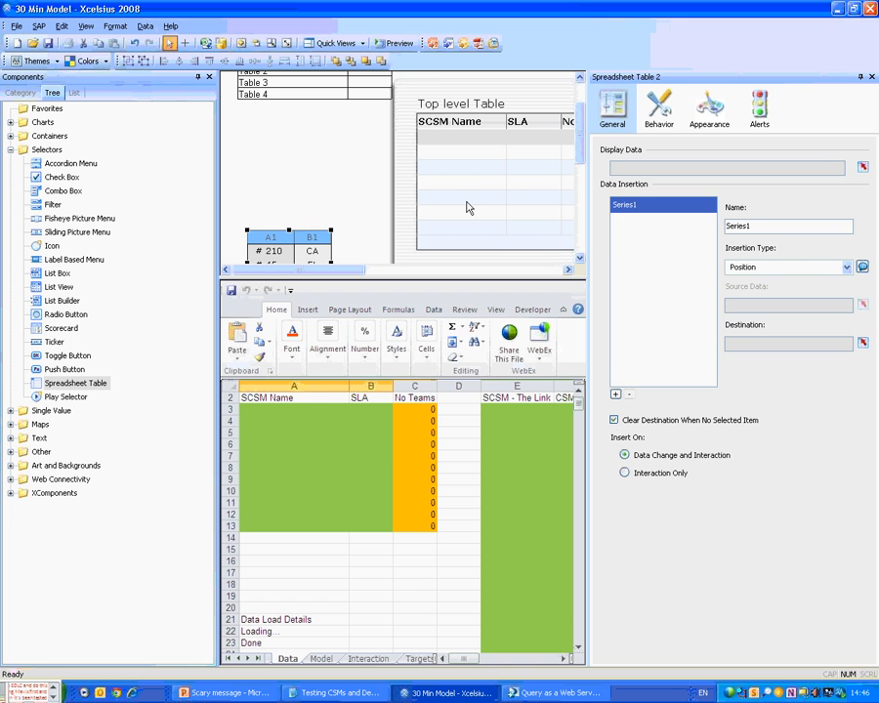
{"action": "left_click", "coordinate": [863, 167]}
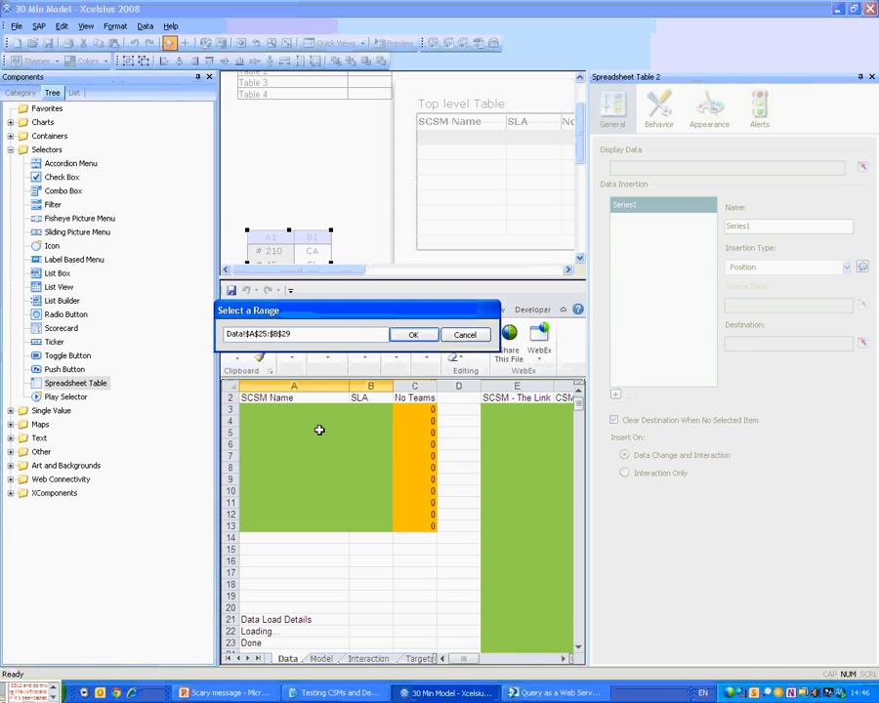
{"action": "left_click_drag", "start_coordinate": [293, 398], "coordinate": [481, 432]}
{"action": "left_click", "coordinate": [418, 336]}
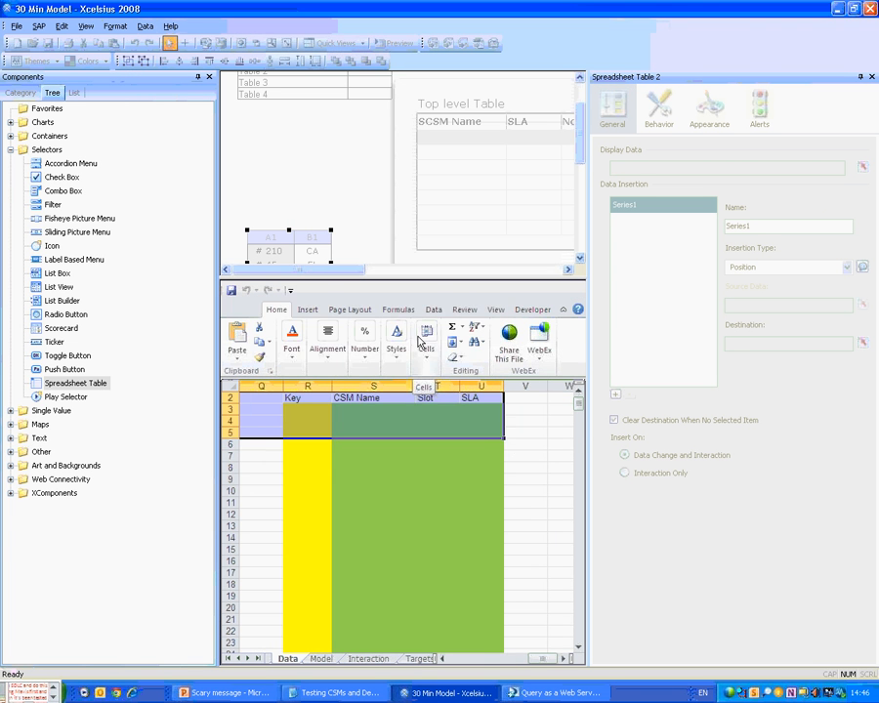
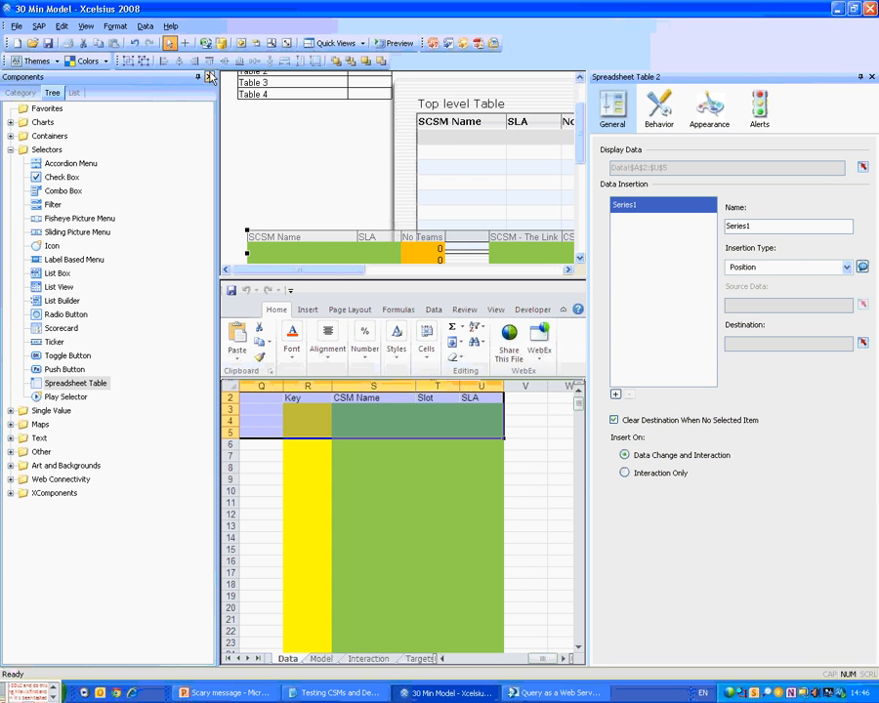
Close the Components browser and the Spreadsheet Table 2 Properties panel to widen the canvas.
{"action": "left_click", "coordinate": [208, 77]}
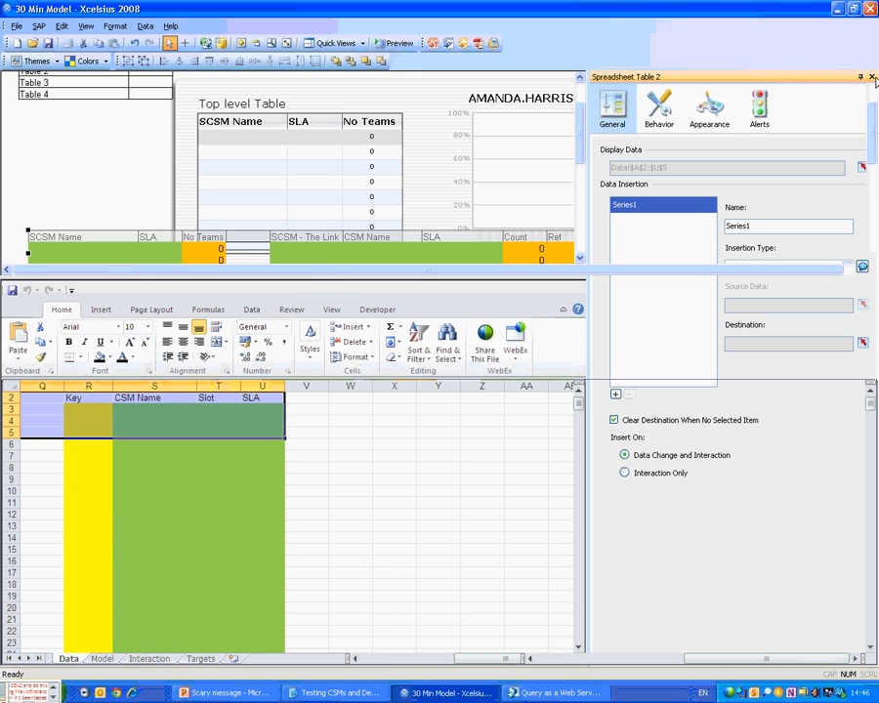
{"action": "left_click", "coordinate": [872, 76]}
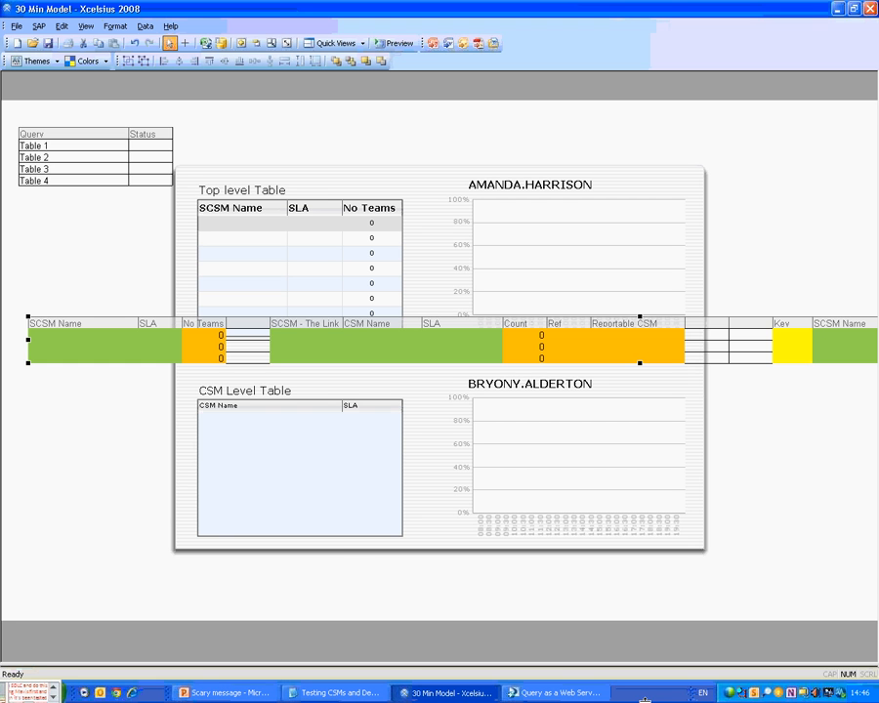
Move the wide green data table to the bottom of the canvas.
{"action": "left_click", "coordinate": [358, 559]}
{"action": "left_click_drag", "start_coordinate": [357, 555], "coordinate": [359, 558]}
{"action": "left_click_drag", "start_coordinate": [805, 131], "coordinate": [131, 617]}
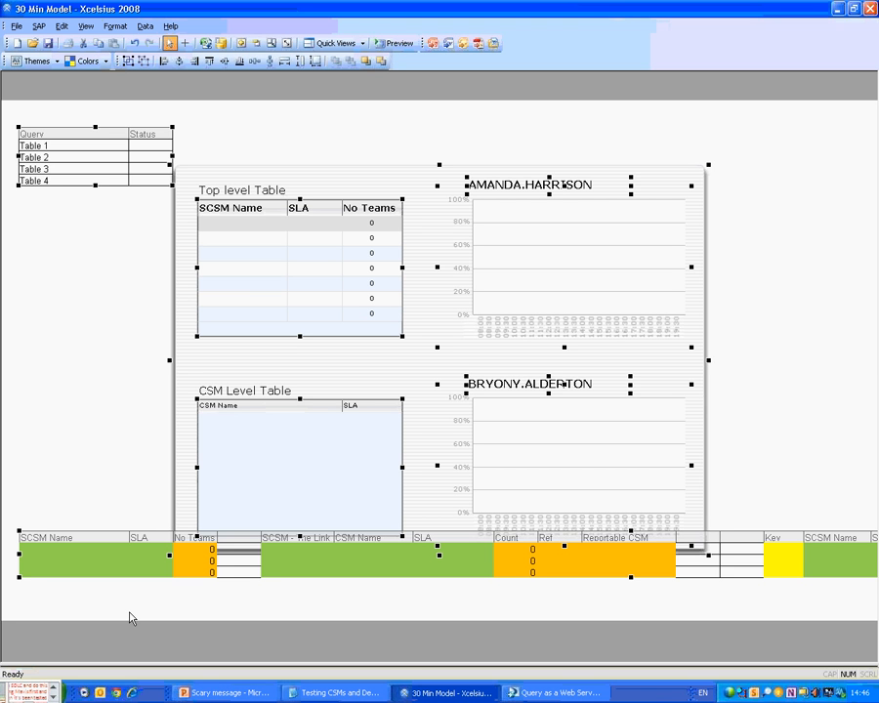
{"action": "left_click", "coordinate": [110, 556], "text": "ctrl"}
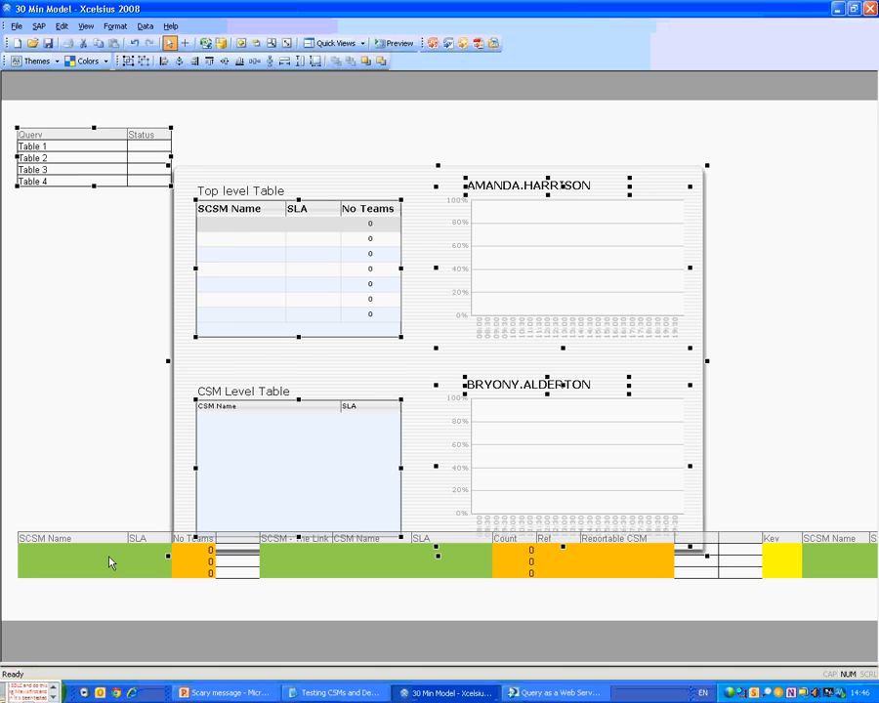
Shift the dashboard panel up and to the right, then save the dashboard.
{"action": "left_click_drag", "start_coordinate": [244, 183], "coordinate": [335, 151]}
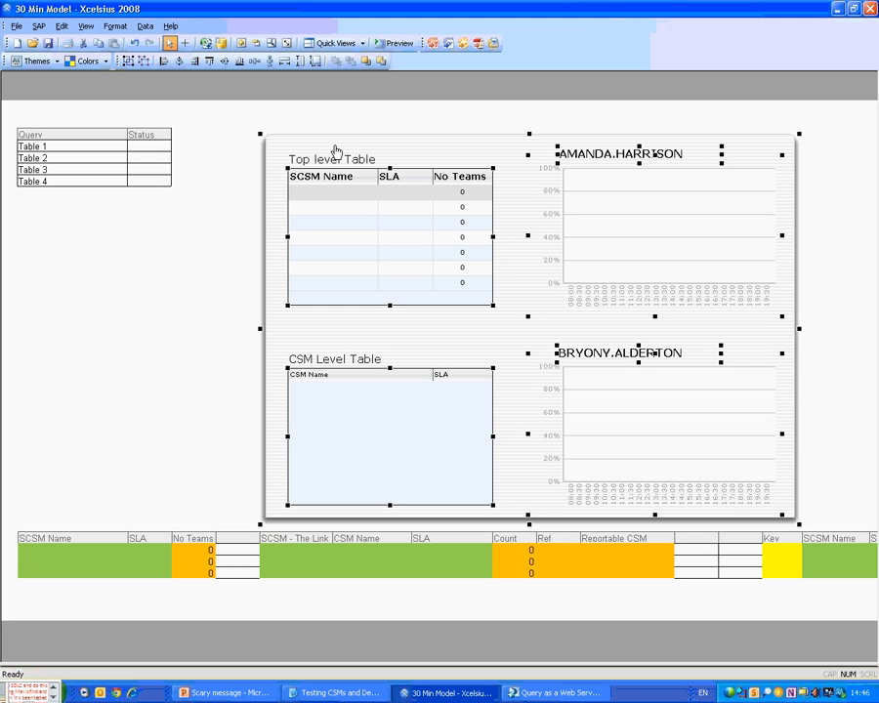
{"action": "left_click", "coordinate": [242, 217]}
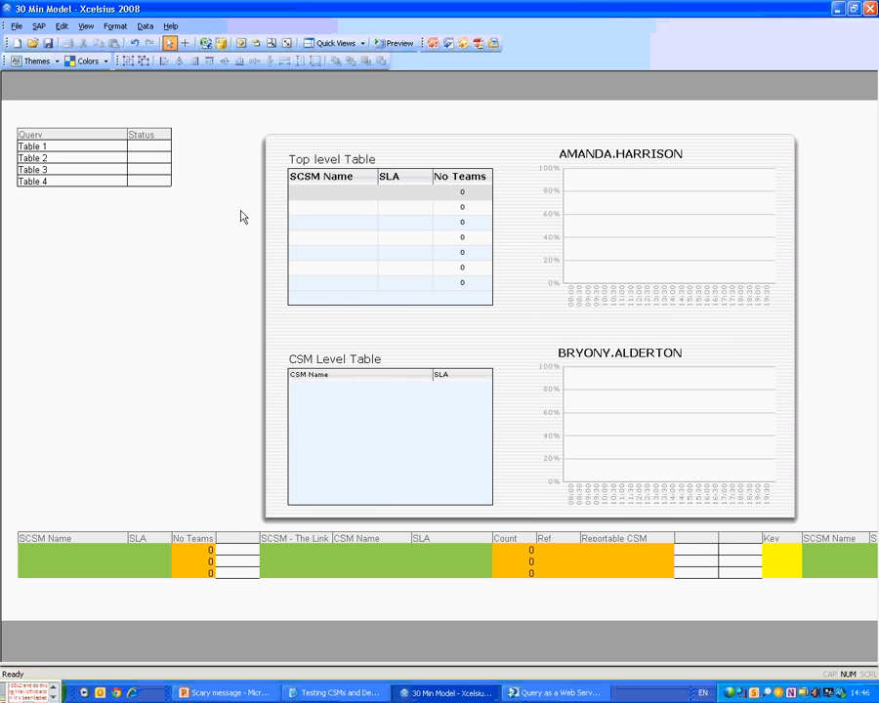
{"action": "left_click", "coordinate": [48, 43]}
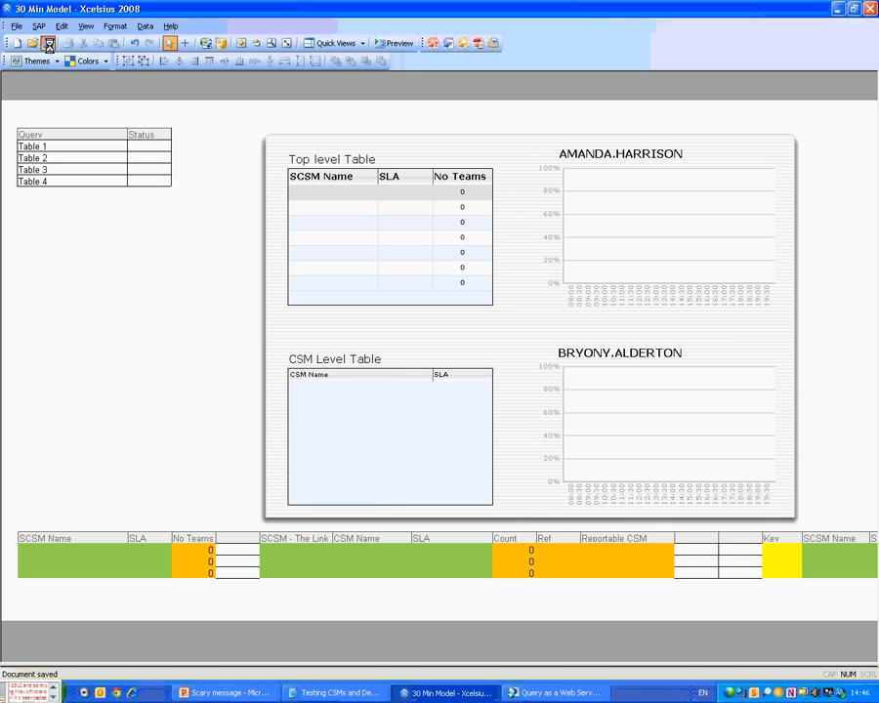
Preview the dashboard loading live data, exit preview, and reopen the Components browser via View.
{"action": "left_click", "coordinate": [407, 49]}
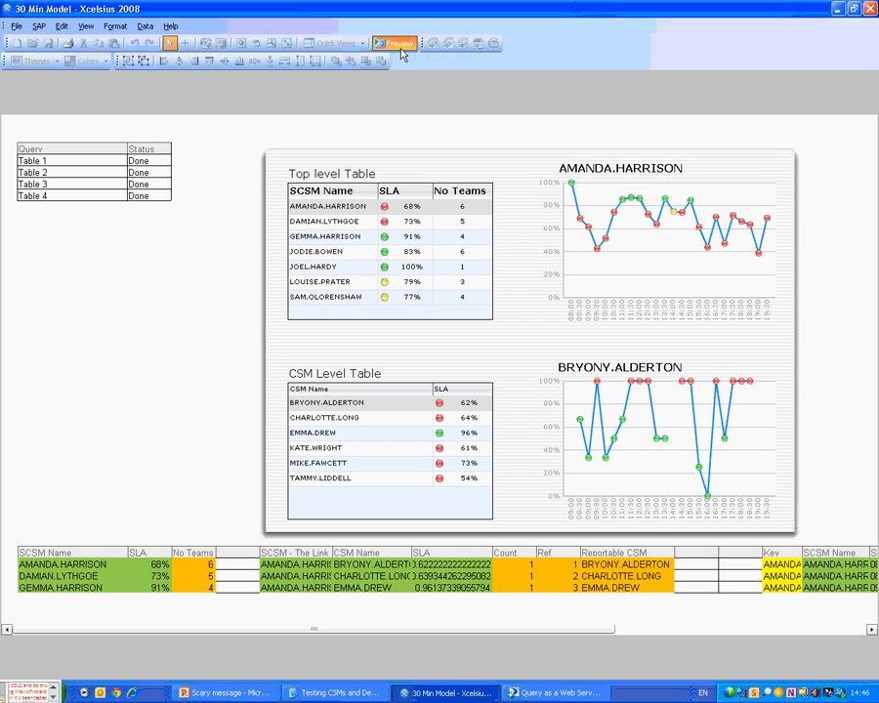
{"action": "left_click", "coordinate": [398, 45]}
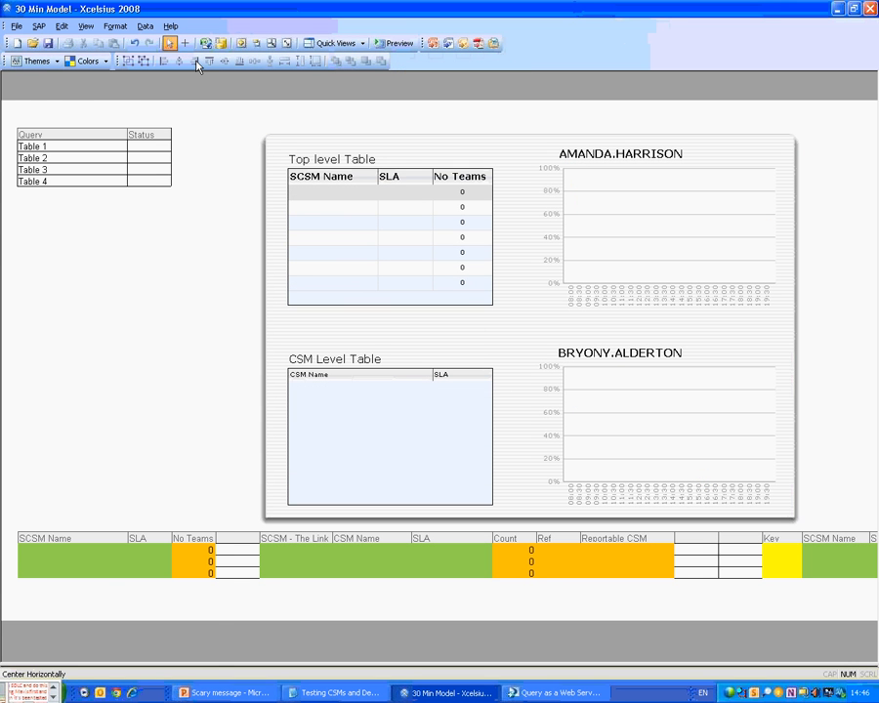
{"action": "left_click", "coordinate": [85, 26]}
{"action": "left_click", "coordinate": [136, 92]}
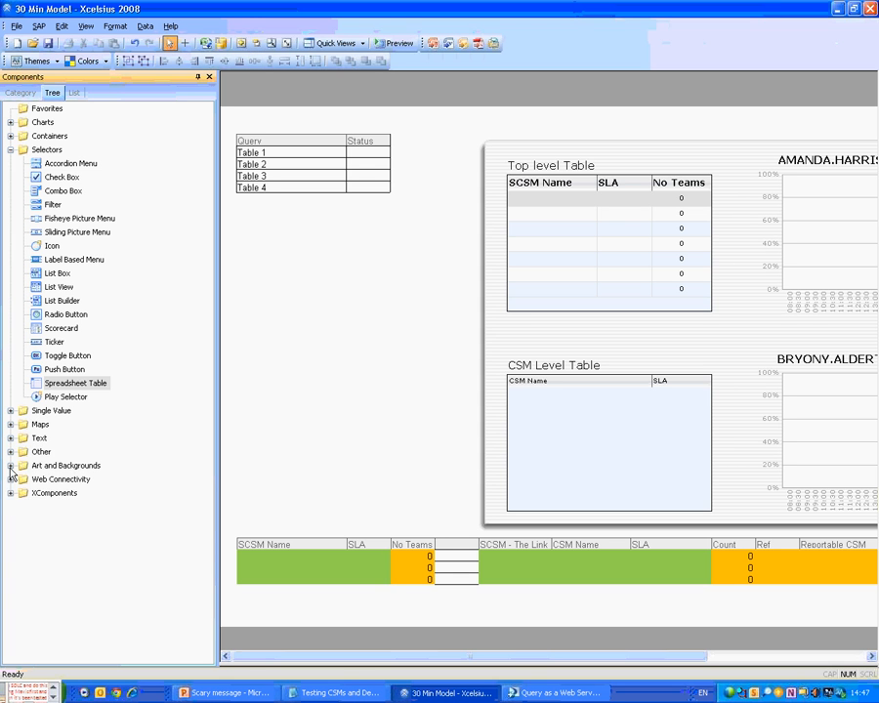
Place a Connection Refresh Button from Web Connectivity under the query status table.
{"action": "left_click", "coordinate": [10, 451]}
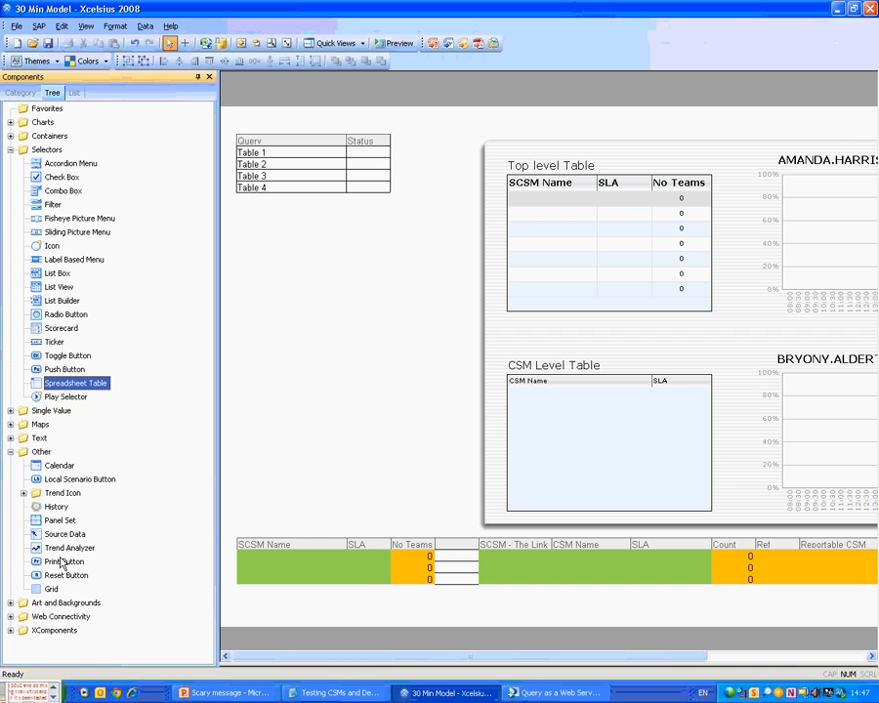
{"action": "double_click", "coordinate": [55, 617]}
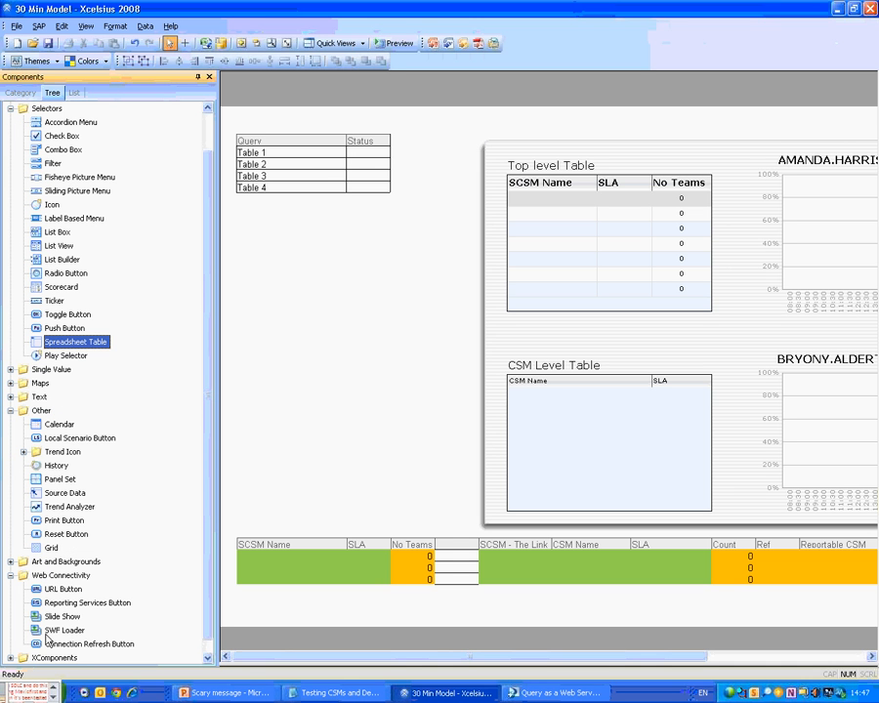
{"action": "left_click_drag", "start_coordinate": [47, 639], "coordinate": [243, 241]}
Set the Refresh button to refresh all four data connections, then collapse the component categories.
{"action": "right_click", "coordinate": [261, 241]}
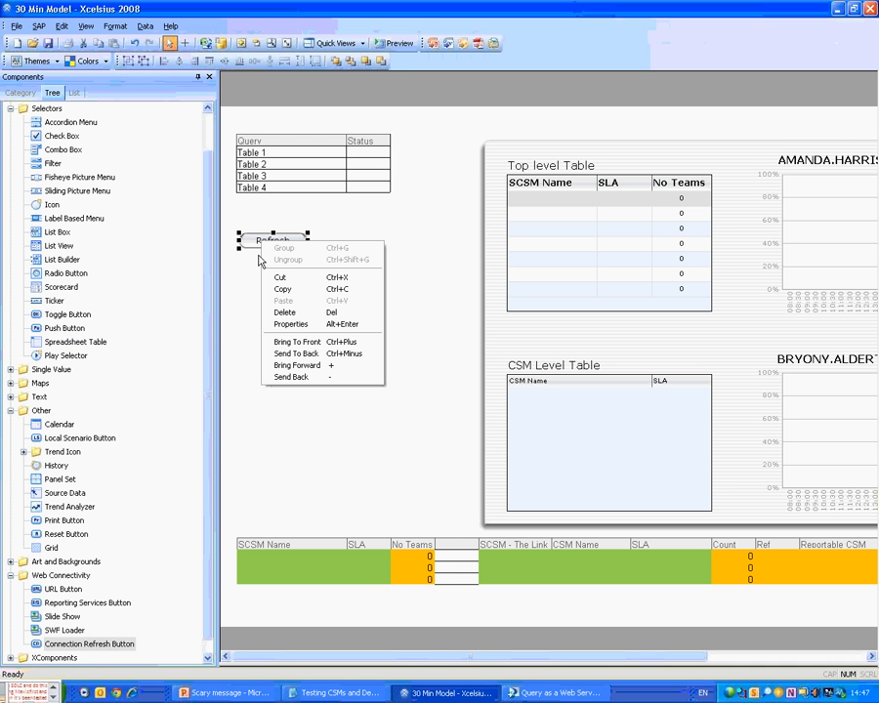
{"action": "left_click", "coordinate": [290, 323]}
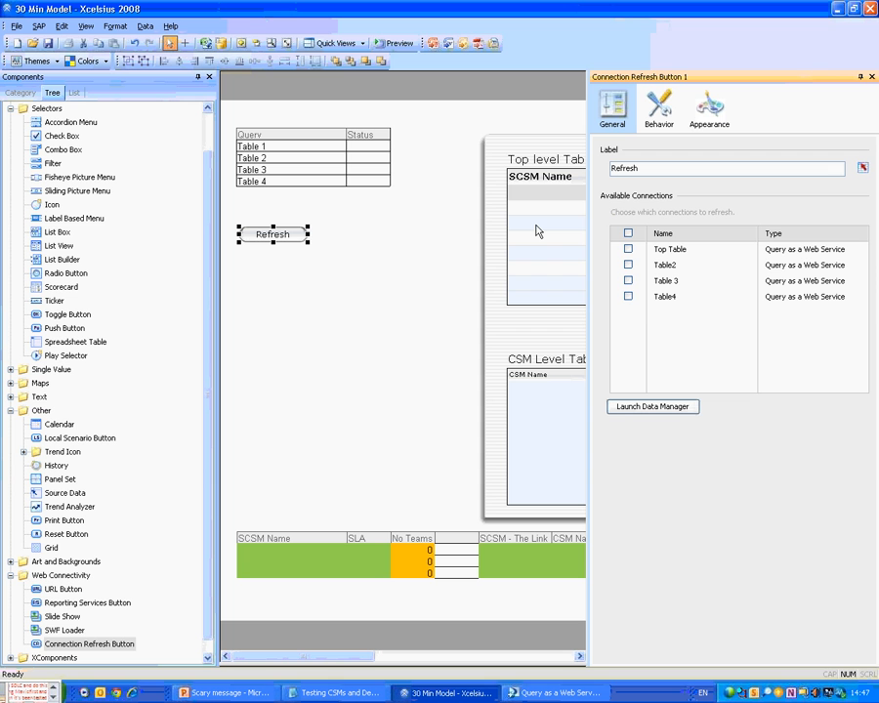
{"action": "left_click", "coordinate": [628, 234]}
{"action": "left_click", "coordinate": [371, 301]}
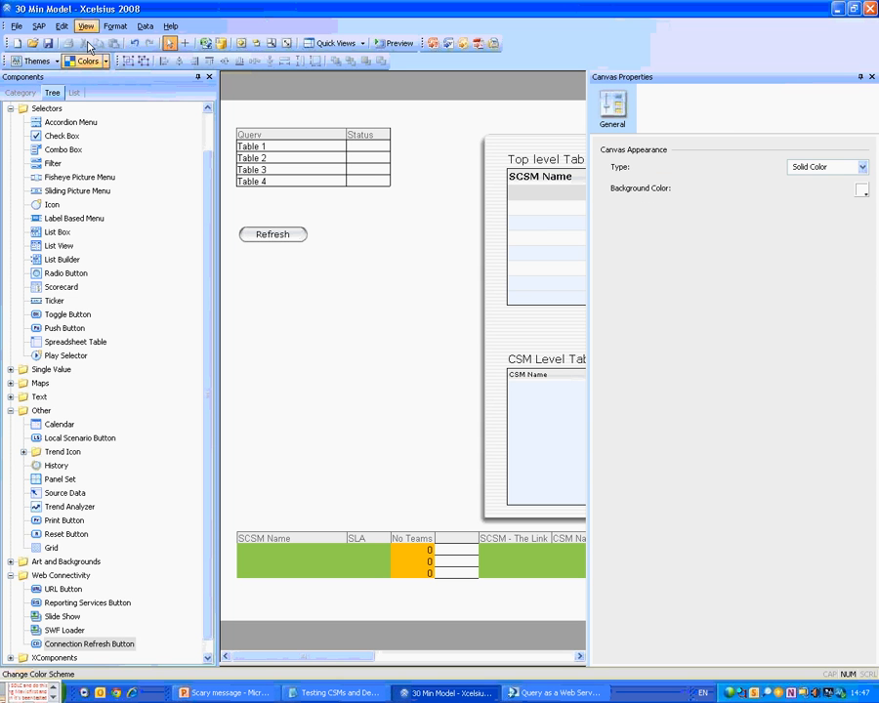
{"action": "left_click", "coordinate": [11, 109]}
{"action": "left_click", "coordinate": [12, 205]}
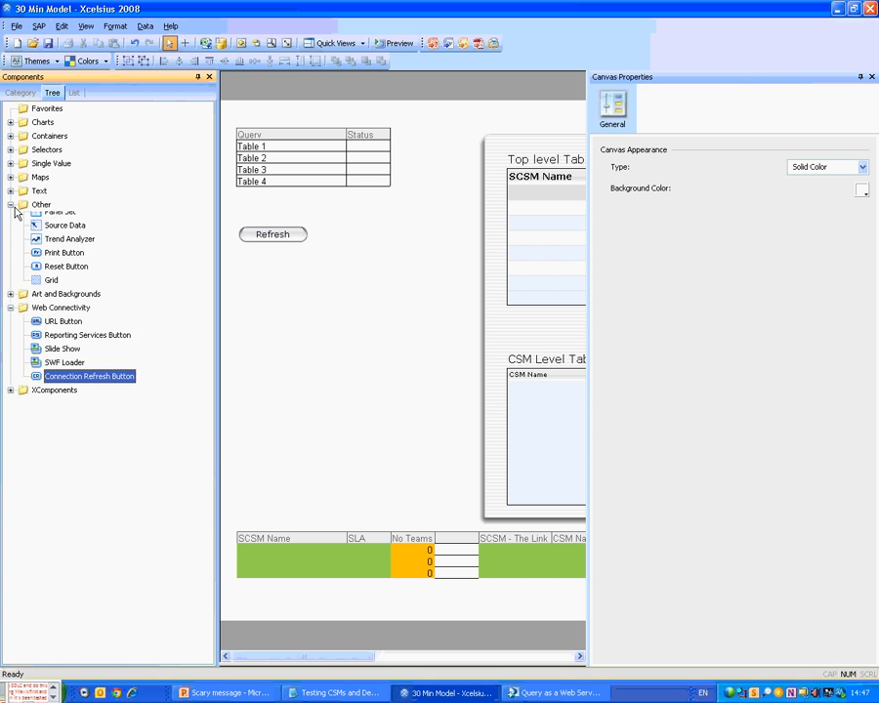
Insert a Vertical Progress Bar from Single Value and stretch it below the Refresh button.
{"action": "left_click", "coordinate": [36, 149]}
{"action": "left_click", "coordinate": [11, 163]}
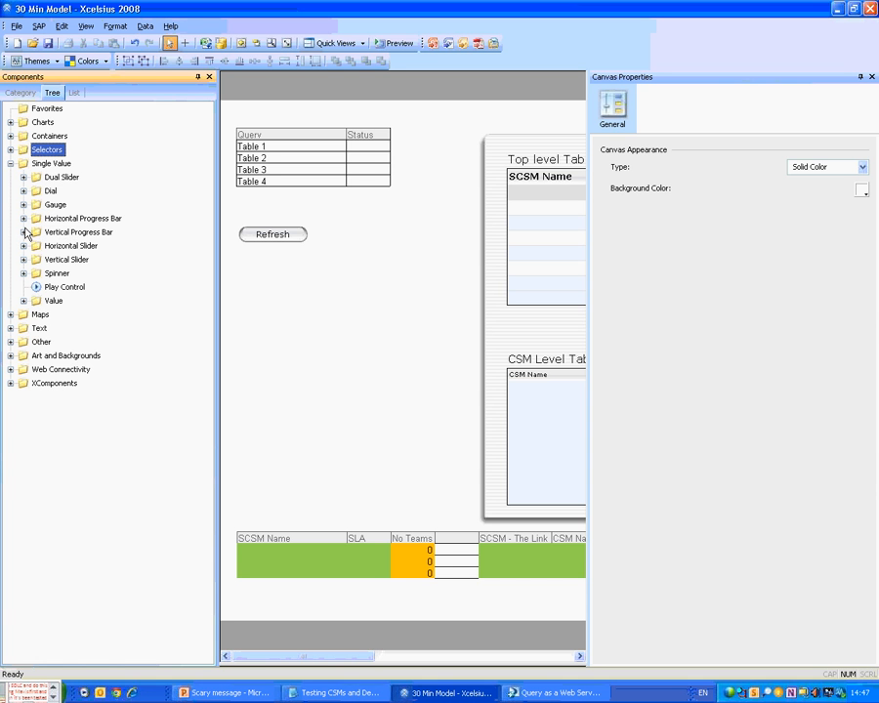
{"action": "left_click", "coordinate": [23, 231]}
{"action": "left_click", "coordinate": [78, 245]}
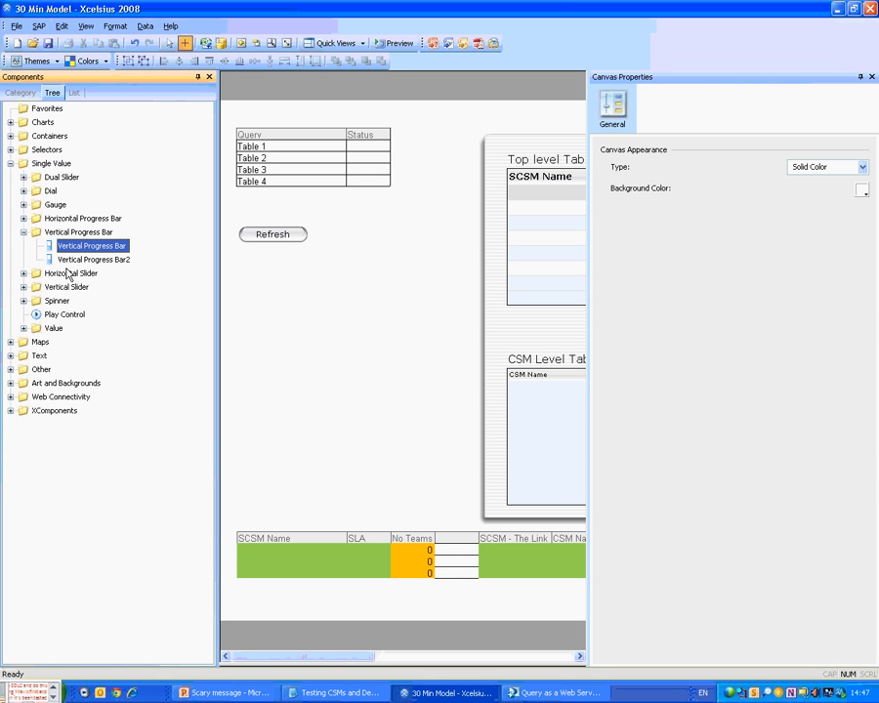
{"action": "left_click", "coordinate": [232, 282]}
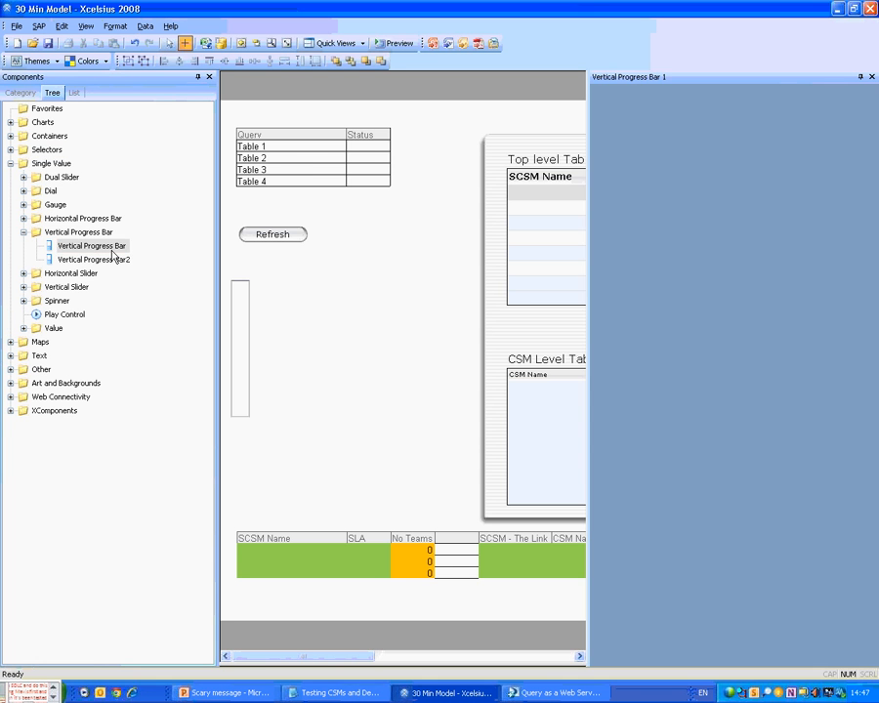
{"action": "left_click", "coordinate": [113, 258]}
{"action": "left_click", "coordinate": [334, 280]}
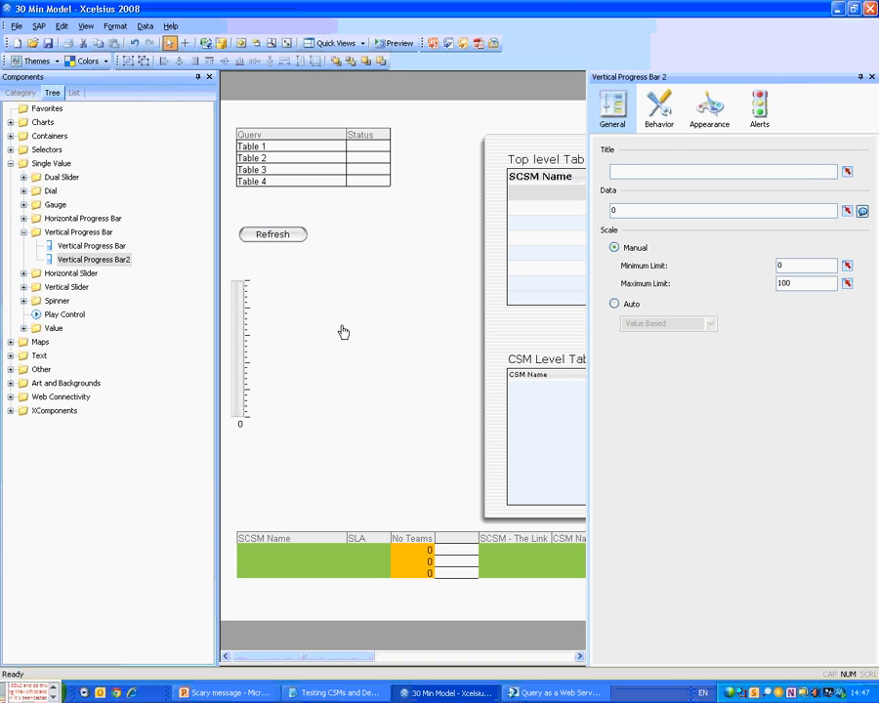
{"action": "left_click", "coordinate": [339, 341]}
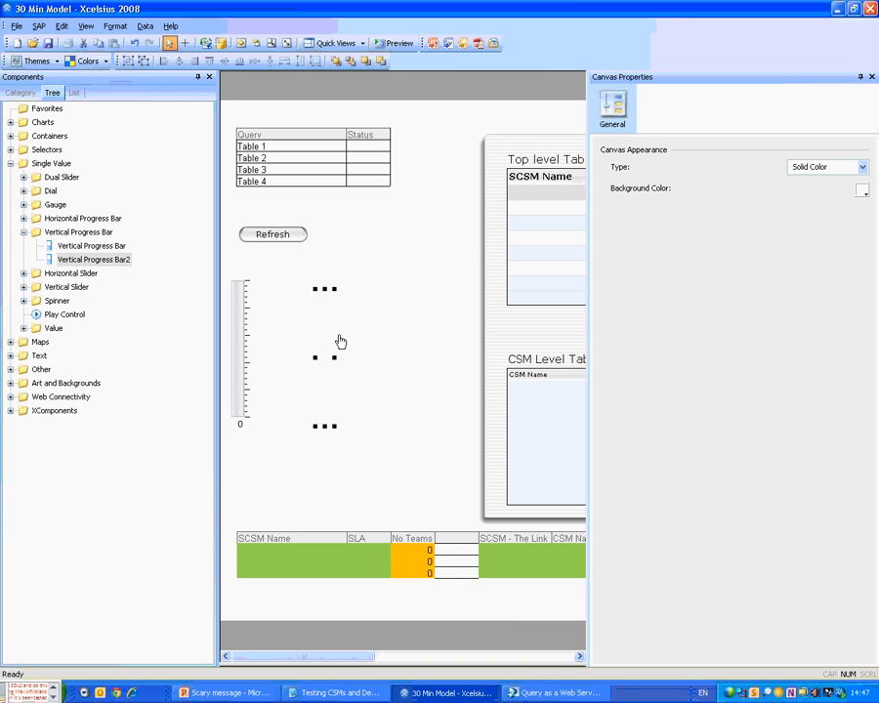
{"action": "left_click_drag", "start_coordinate": [340, 340], "coordinate": [348, 459]}
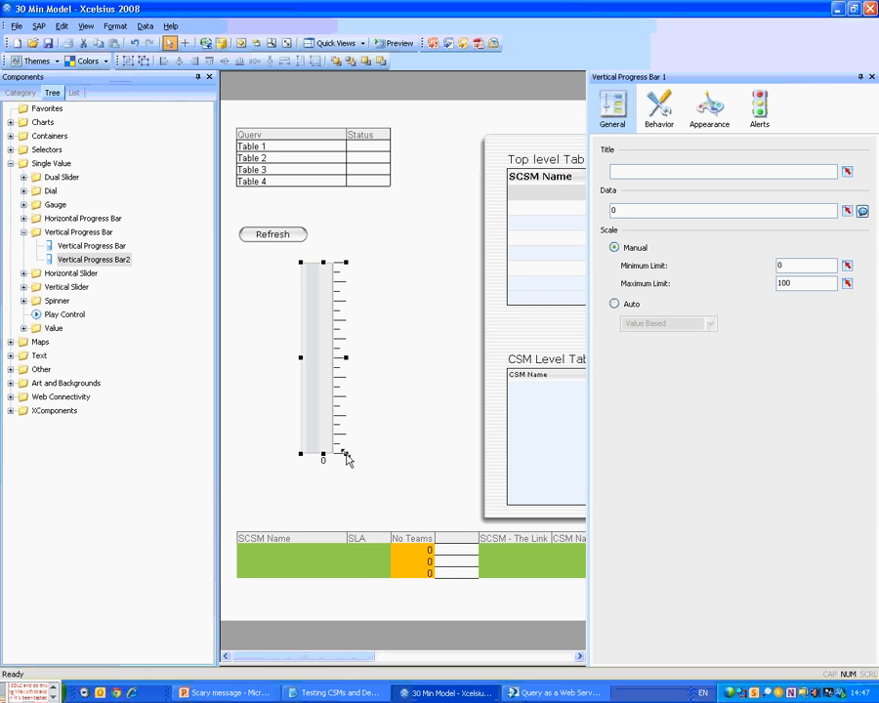
Bind the progress bar's Data to Load Percentage cell Data!$B$32 with a 0–1 scale.
{"action": "left_click", "coordinate": [846, 172]}
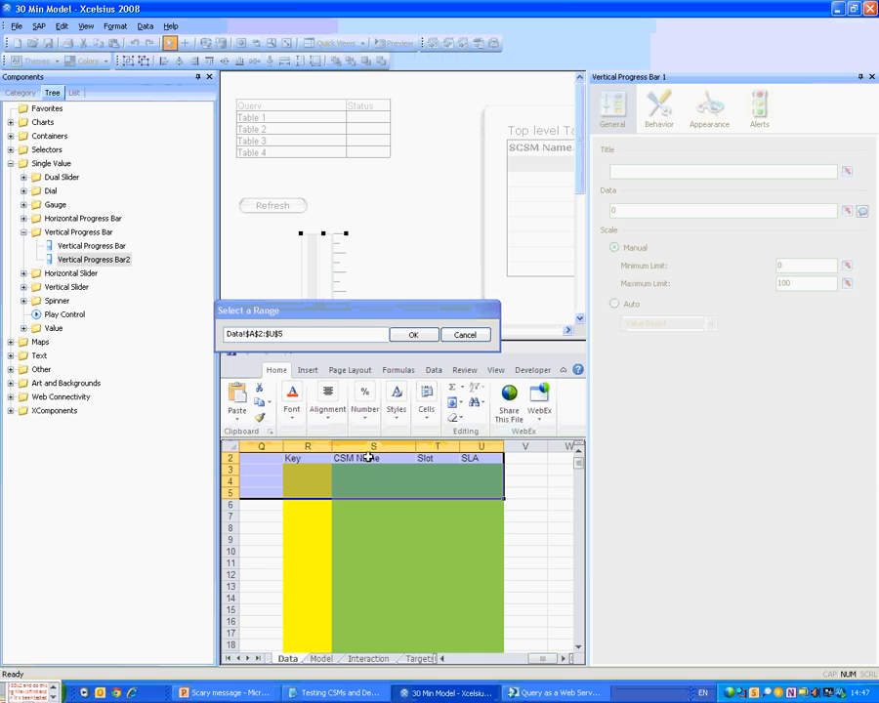
{"action": "left_click", "coordinate": [315, 659]}
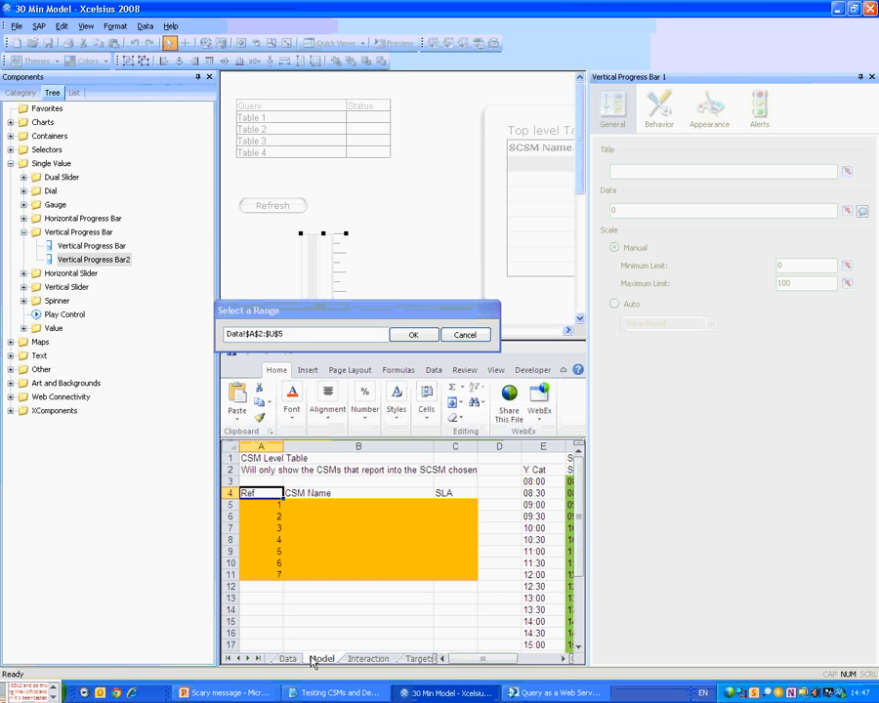
{"action": "left_click", "coordinate": [288, 660]}
{"action": "middle_click", "coordinate": [342, 593]}
{"action": "scroll", "coordinate": [307, 558], "scroll_direction": "down", "scroll_amount": 6}
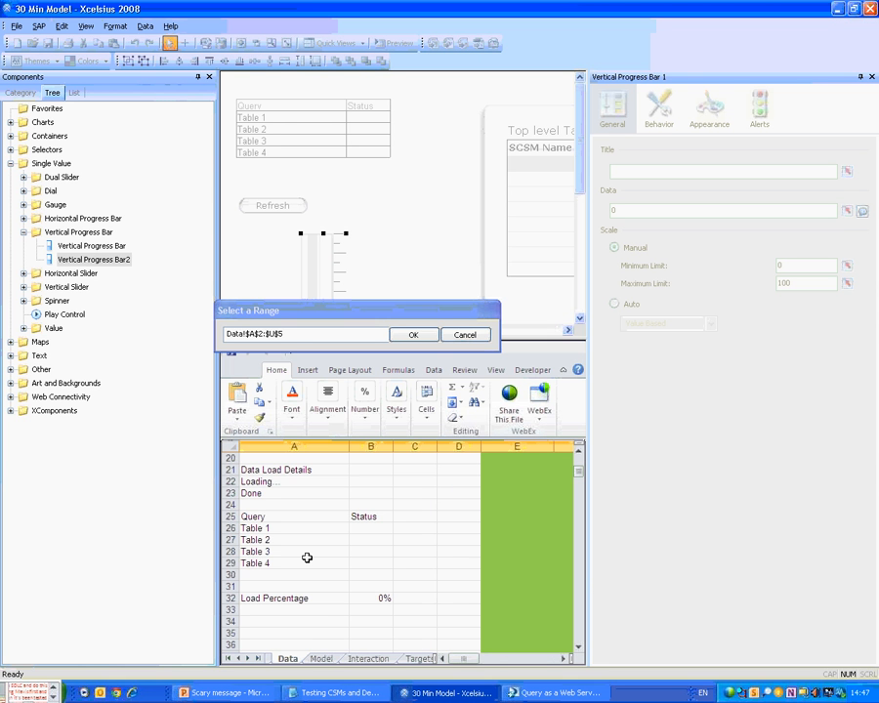
{"action": "left_click", "coordinate": [371, 597]}
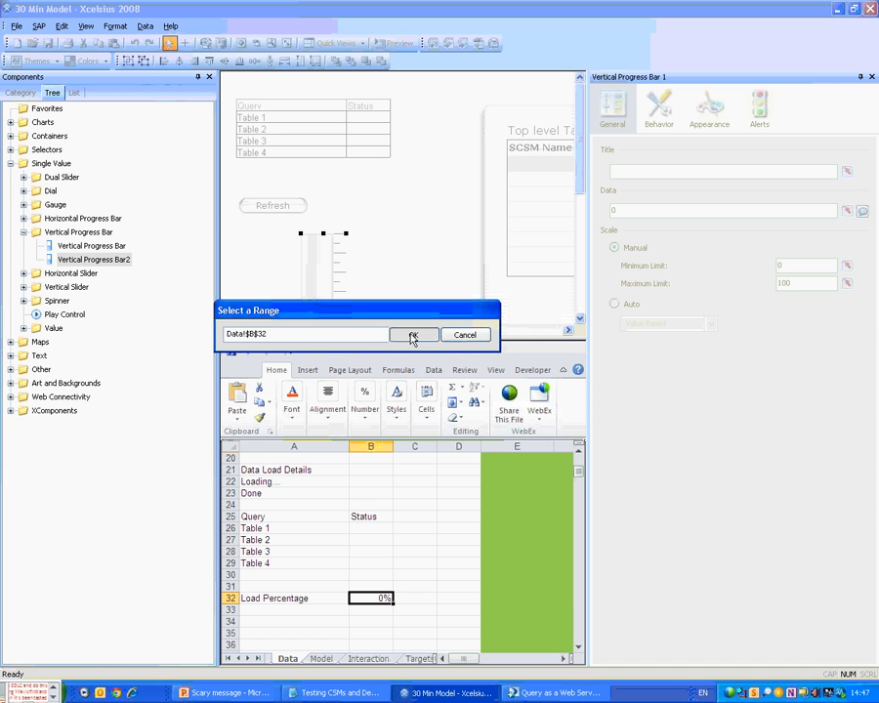
{"action": "left_click", "coordinate": [412, 337]}
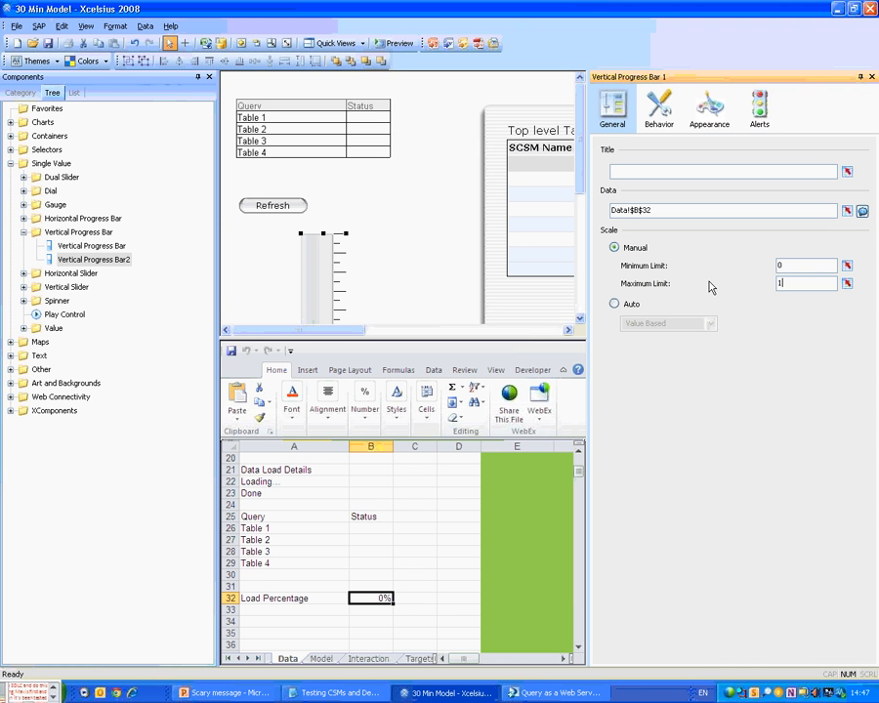
{"action": "left_click", "coordinate": [664, 119]}
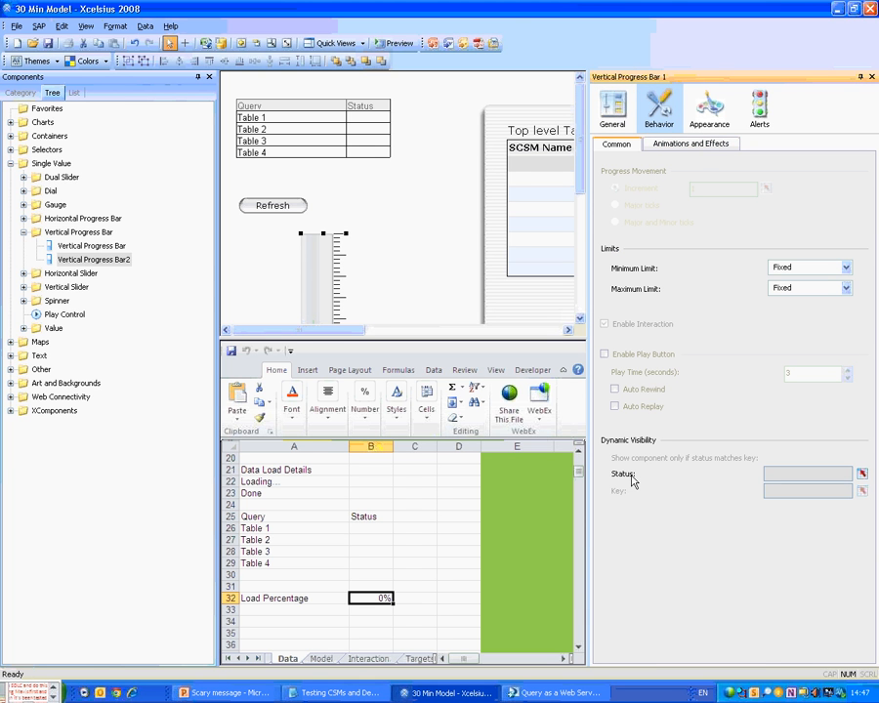
Set visibility Status to Data!$B$32 and add 'Prog Bar Visiblity' with =if(B32<>1,1,0) in B34.
{"action": "left_click", "coordinate": [863, 475]}
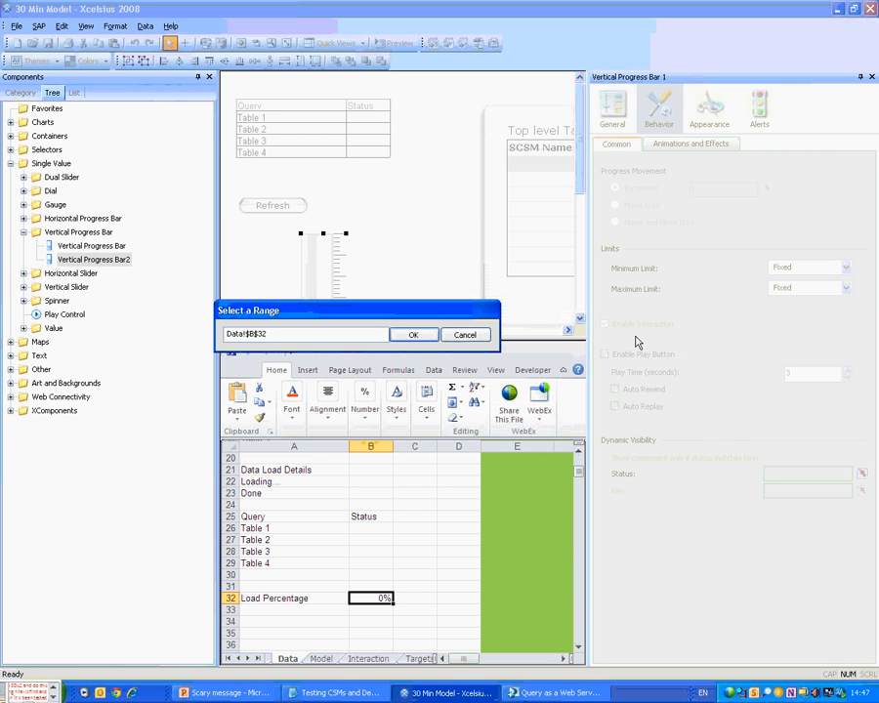
{"action": "left_click", "coordinate": [414, 336]}
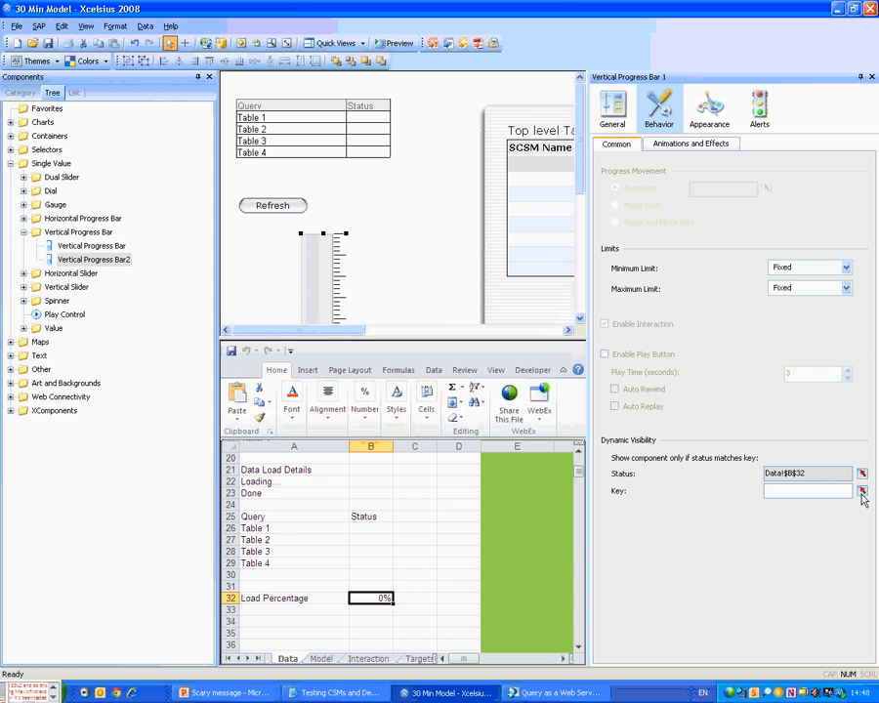
{"action": "left_click", "coordinate": [294, 621]}
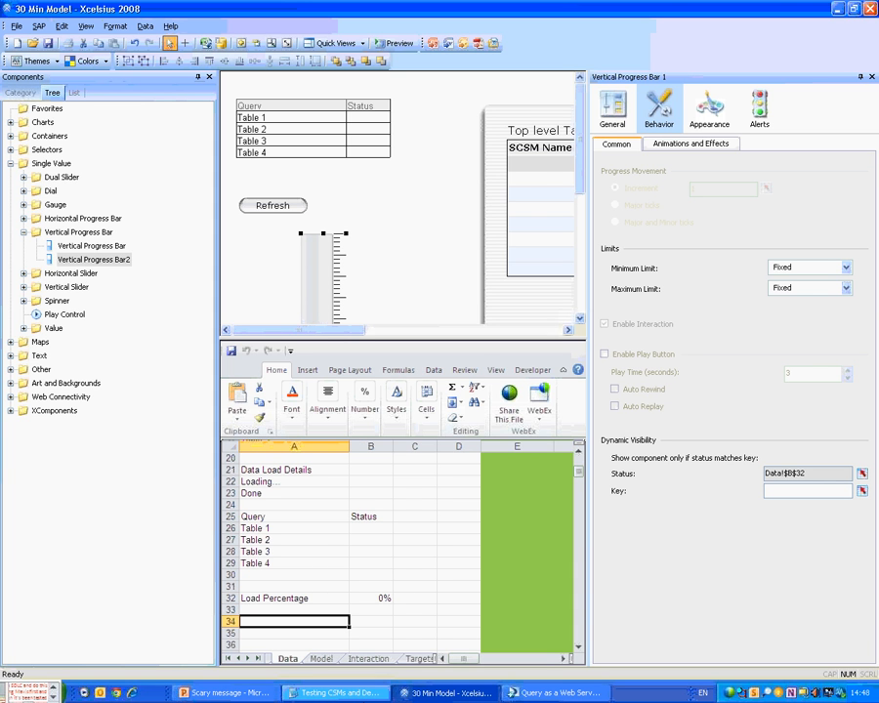
{"action": "type", "text": "P"}
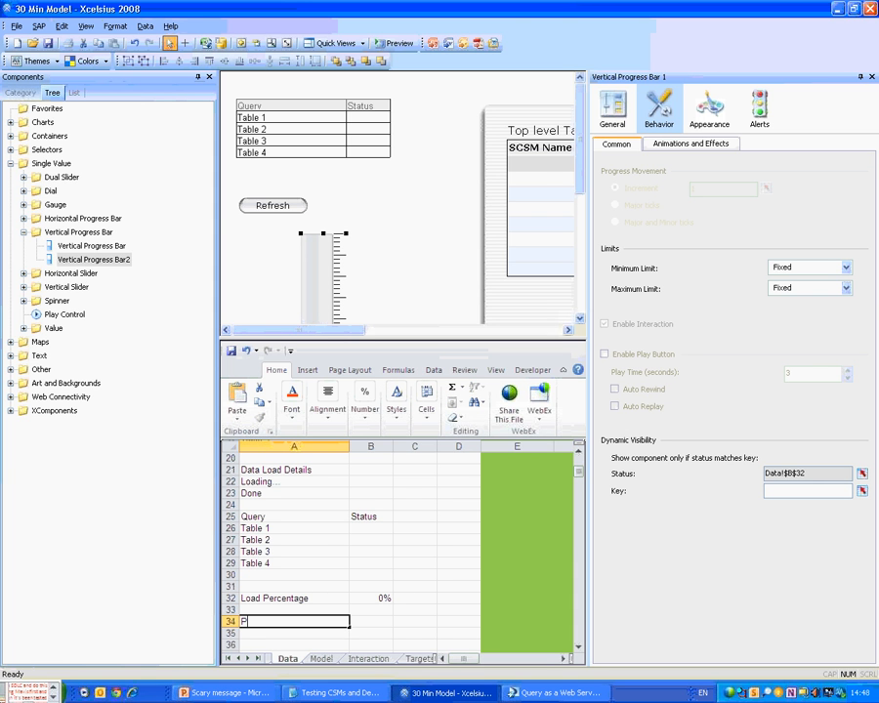
{"action": "type", "text": "rog Bar Visiblity"}
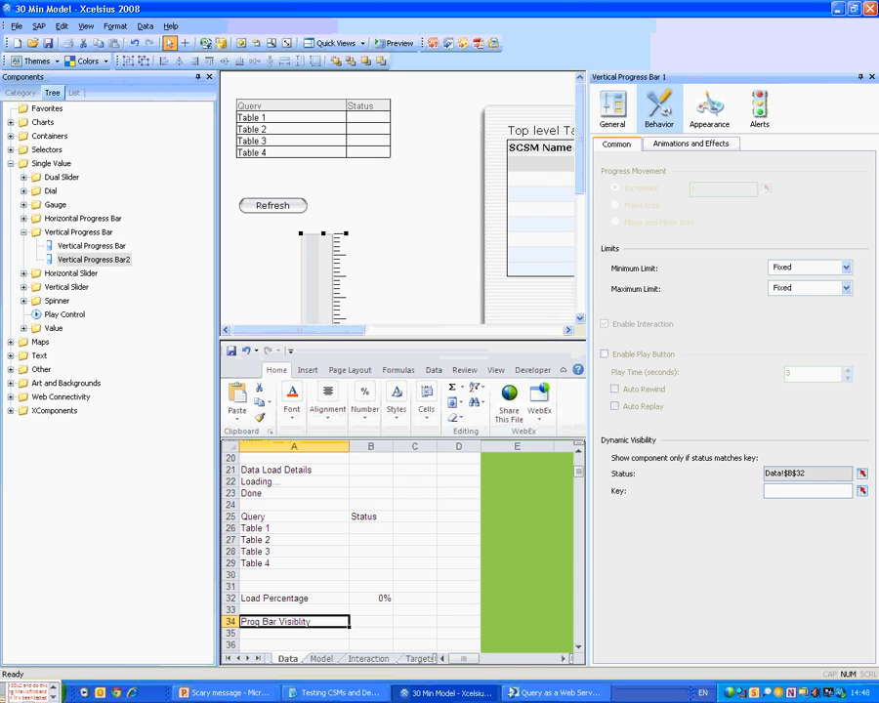
{"action": "key", "text": "Tab"}
{"action": "type", "text": "=if("}
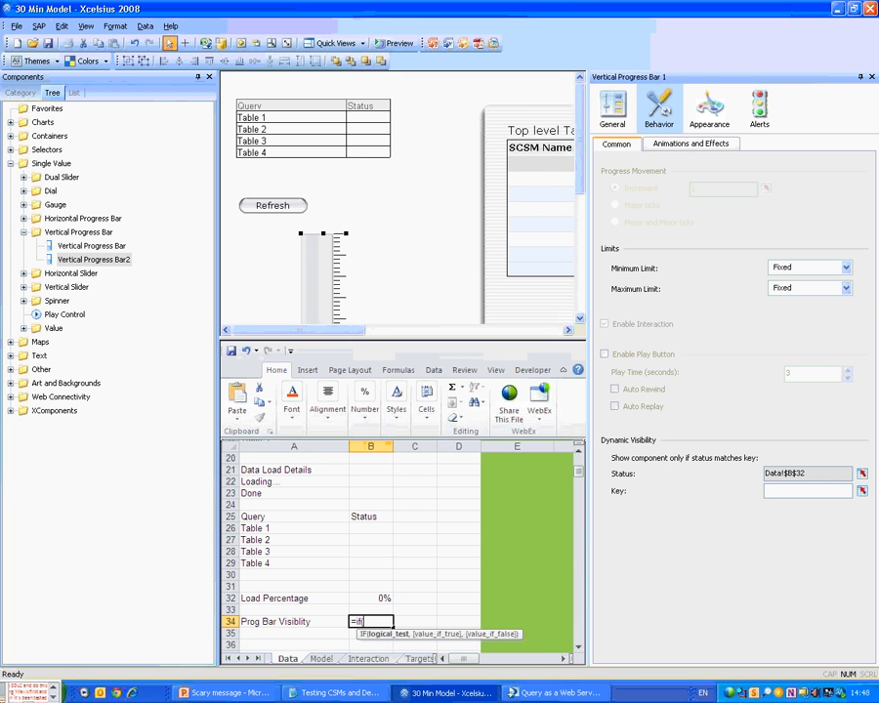
{"action": "key", "text": "Up"}
{"action": "key", "text": "Up"}
{"action": "type", "text": "<>1"}
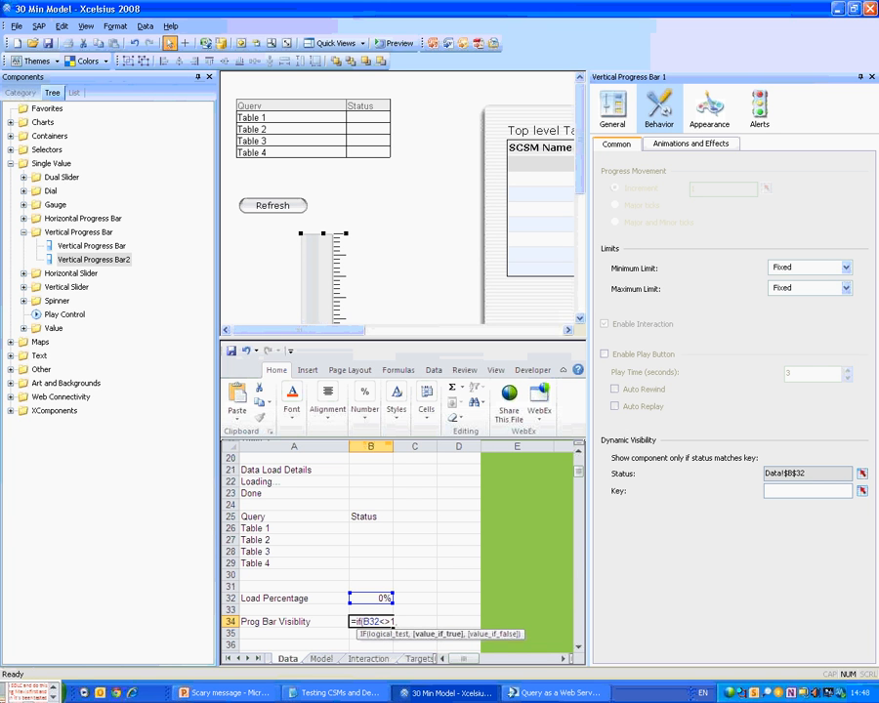
{"action": "type", "text": ",1,0)"}
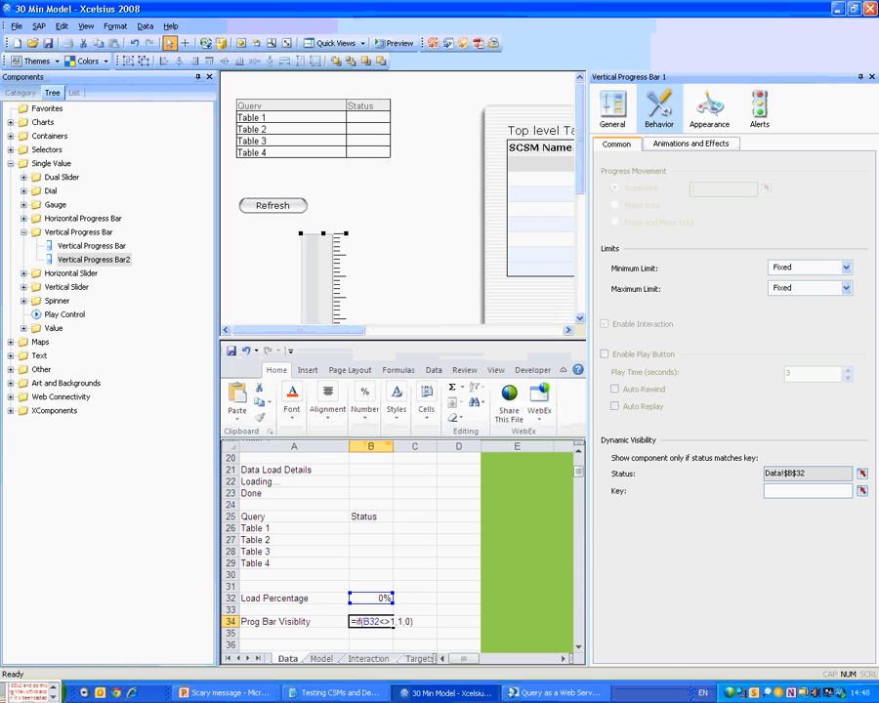
{"action": "key", "text": "Return"}
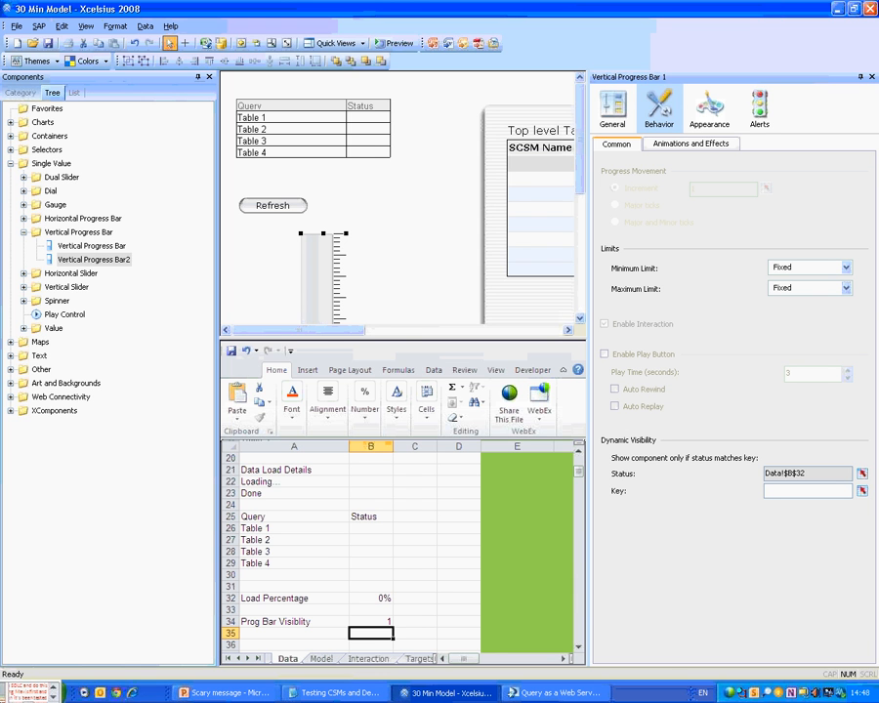
{"action": "key", "text": "Up"}
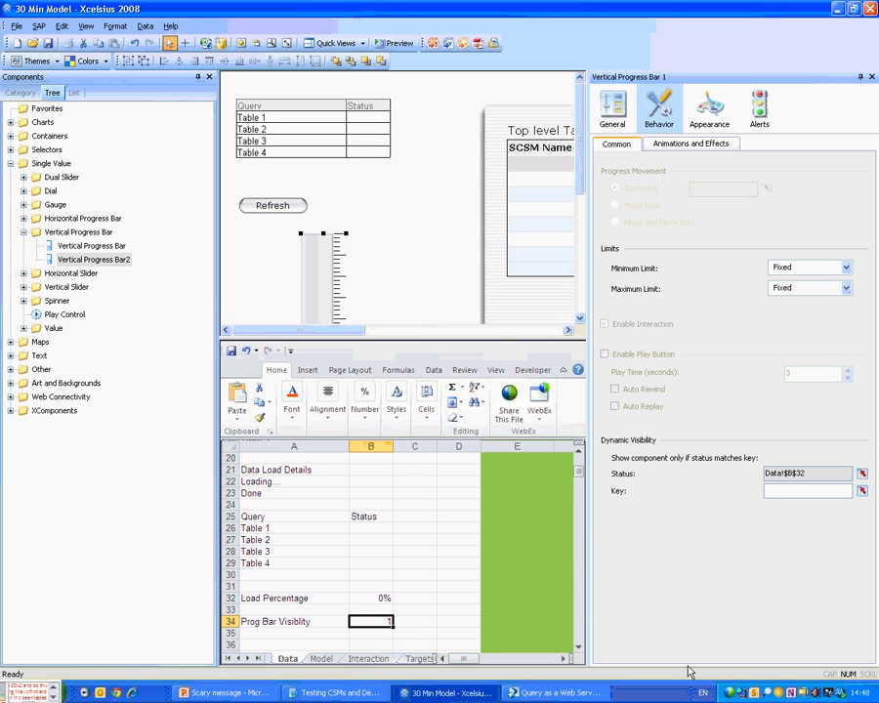
Use B34 as the visibility key, then add a 'Visible Key' label with value 1 in B35.
{"action": "left_click", "coordinate": [862, 473]}
{"action": "left_click", "coordinate": [365, 621]}
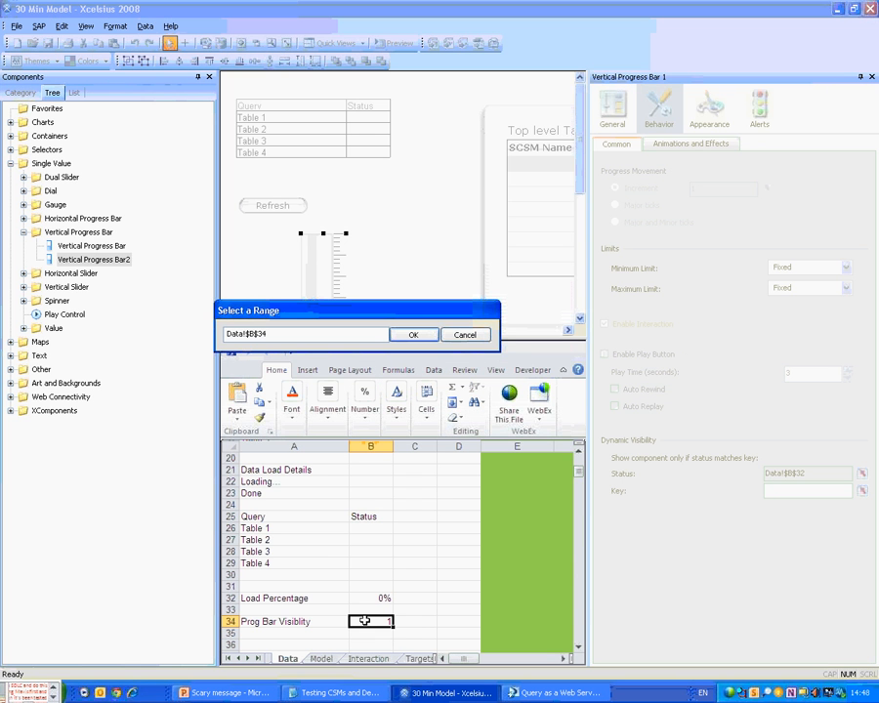
{"action": "key", "text": "Return"}
{"action": "left_click", "coordinate": [310, 635]}
{"action": "type", "text": "visi"}
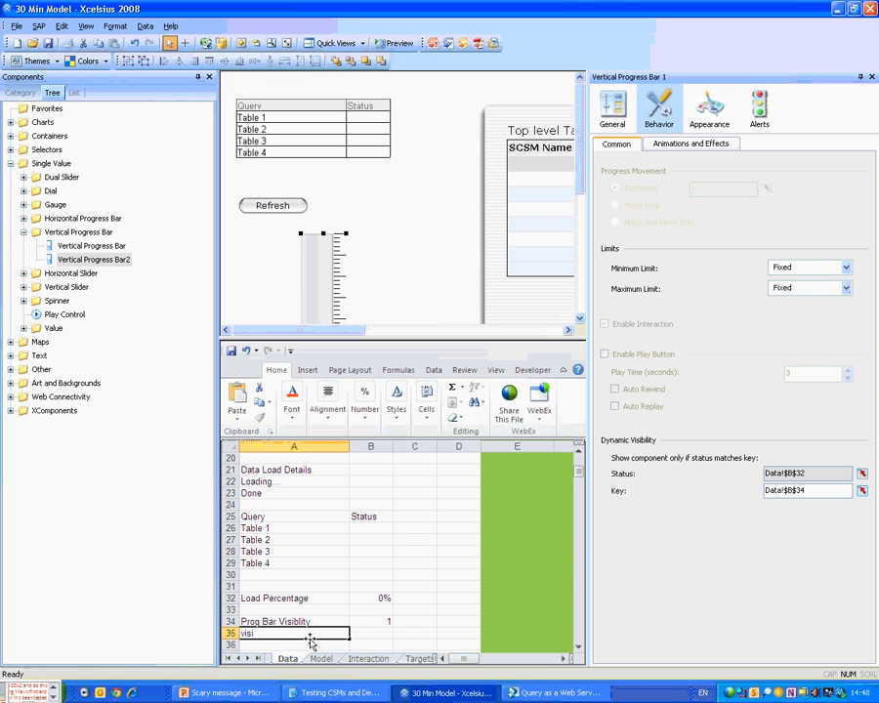
{"action": "key", "text": "BackSpace"}
{"action": "key", "text": "BackSpace"}
{"action": "key", "text": "BackSpace"}
{"action": "key", "text": "BackSpace"}
{"action": "type", "text": "Visible Key"}
{"action": "key", "text": "Tab"}
{"action": "type", "text": "1"}
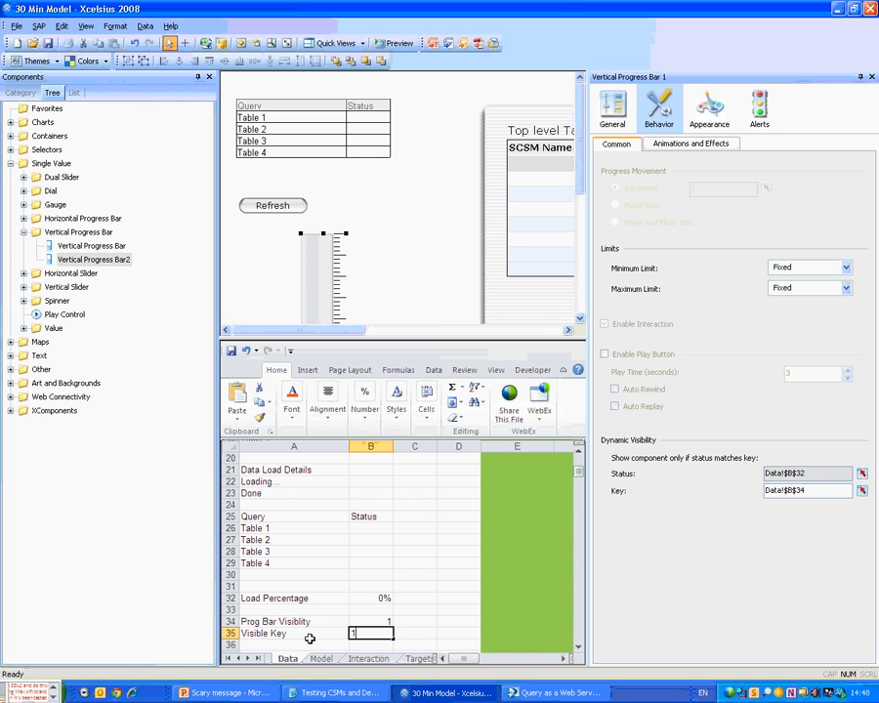
{"action": "key", "text": "Return"}
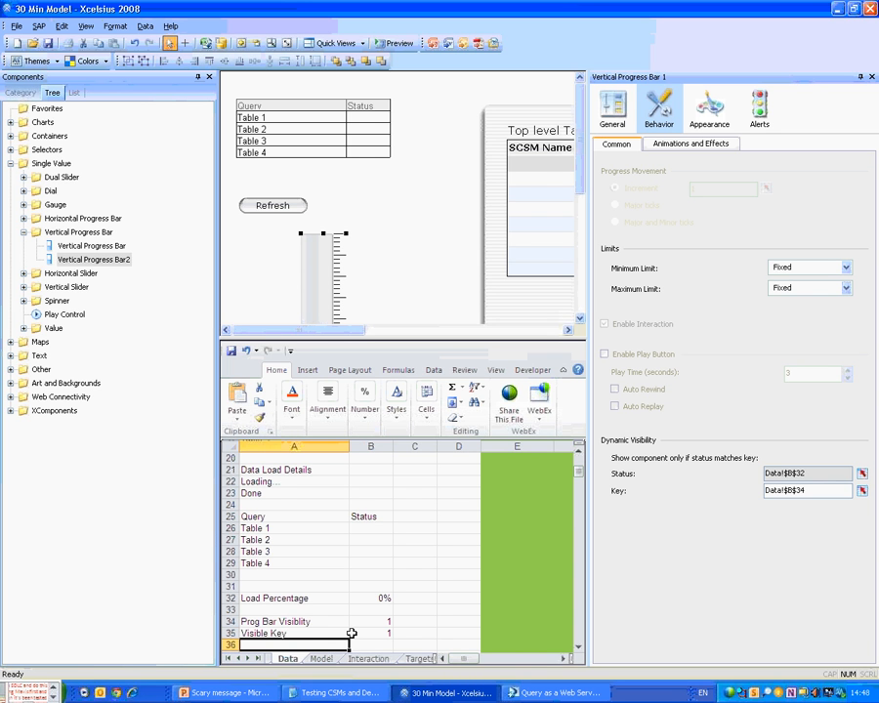
Shade cell B34 orange and rebind the visibility key to Data!$B$35.
{"action": "left_click", "coordinate": [359, 625]}
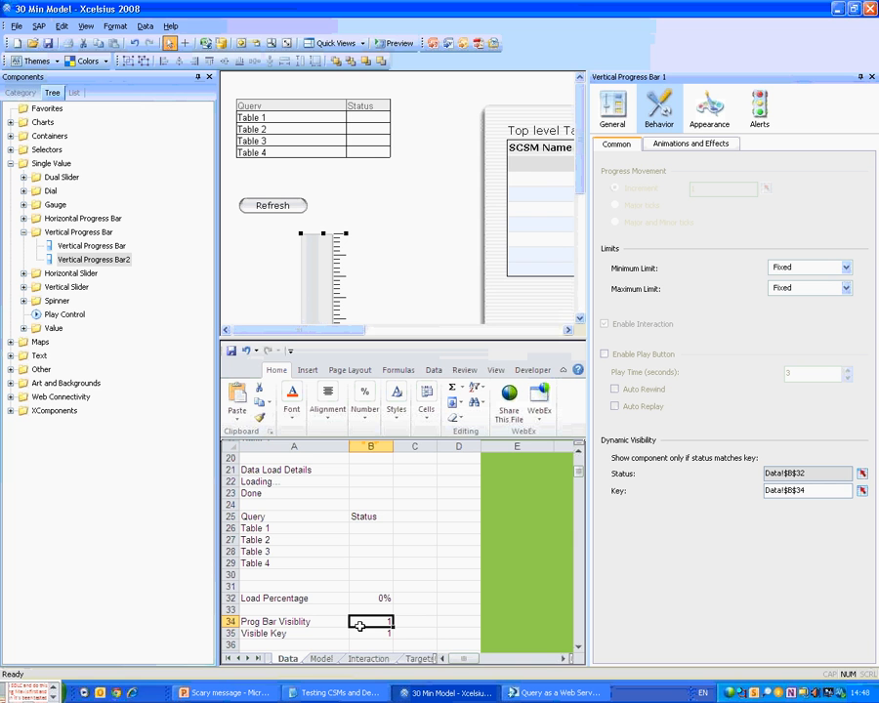
{"action": "right_click", "coordinate": [394, 631]}
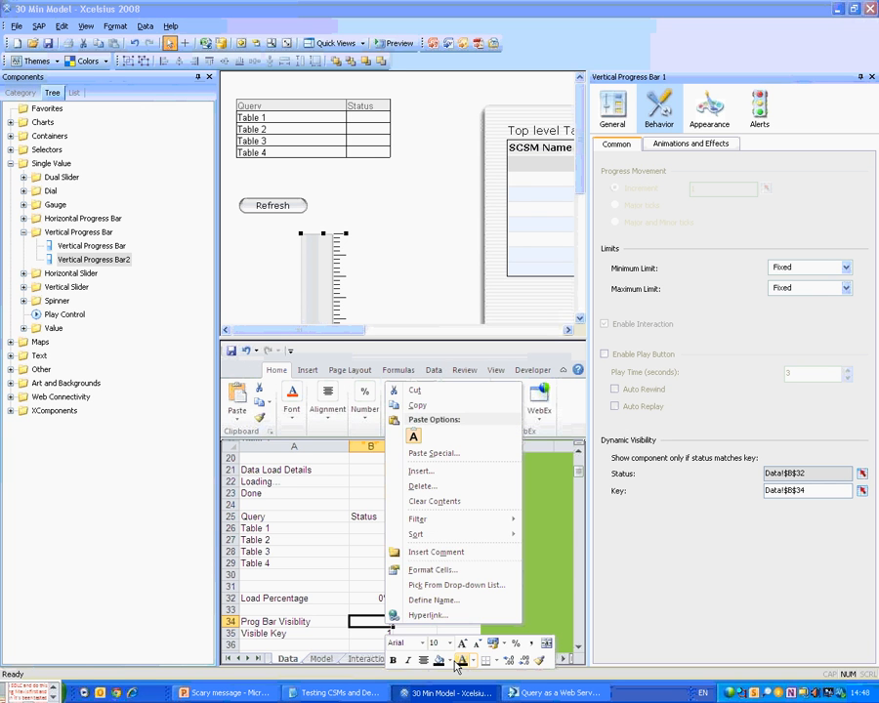
{"action": "left_click", "coordinate": [439, 660]}
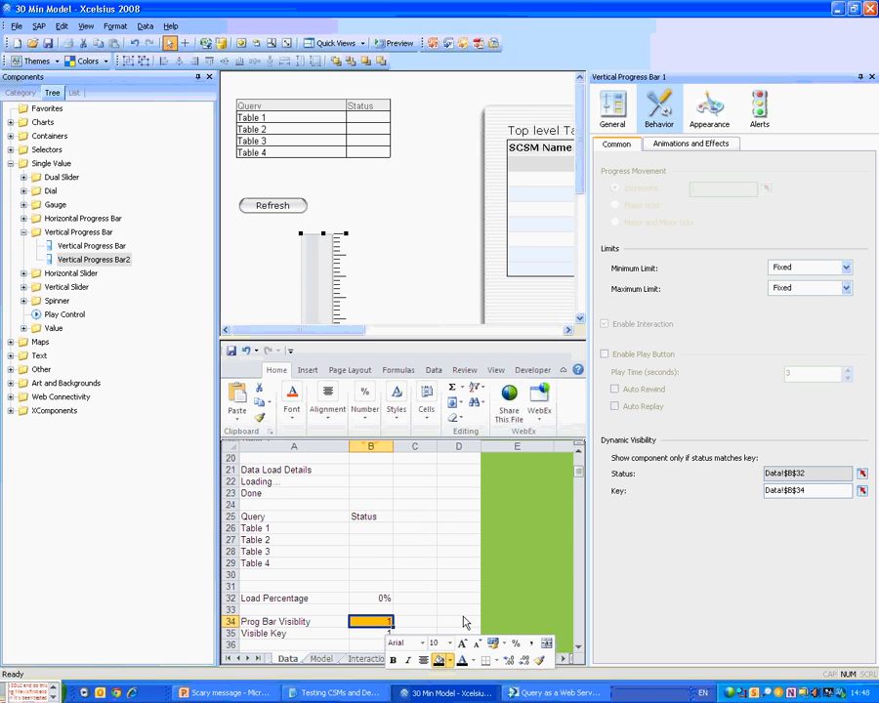
{"action": "left_click", "coordinate": [464, 622]}
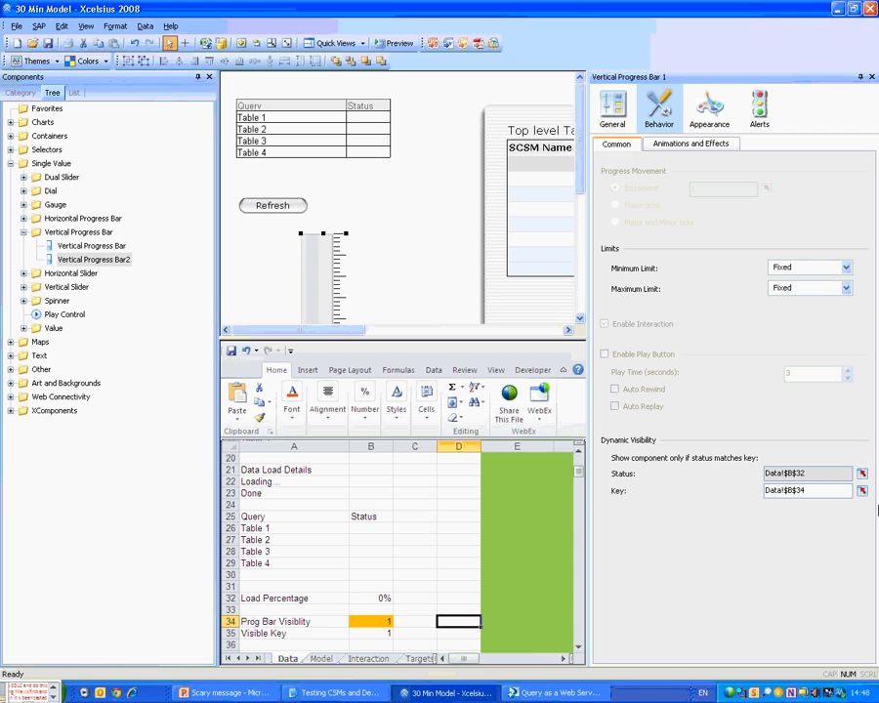
{"action": "left_click", "coordinate": [862, 491]}
{"action": "left_click", "coordinate": [371, 633]}
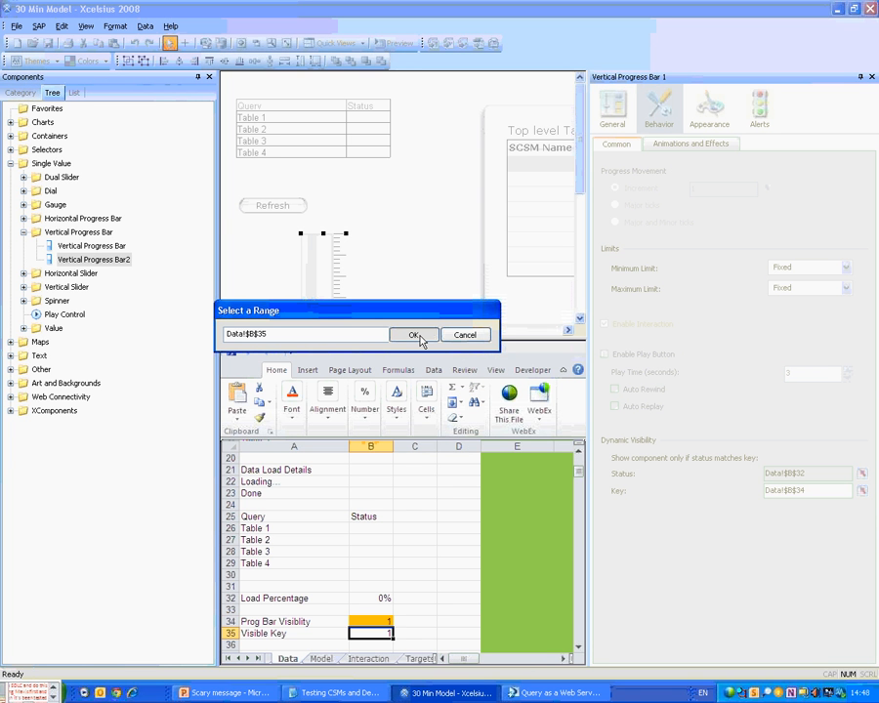
{"action": "left_click", "coordinate": [419, 337]}
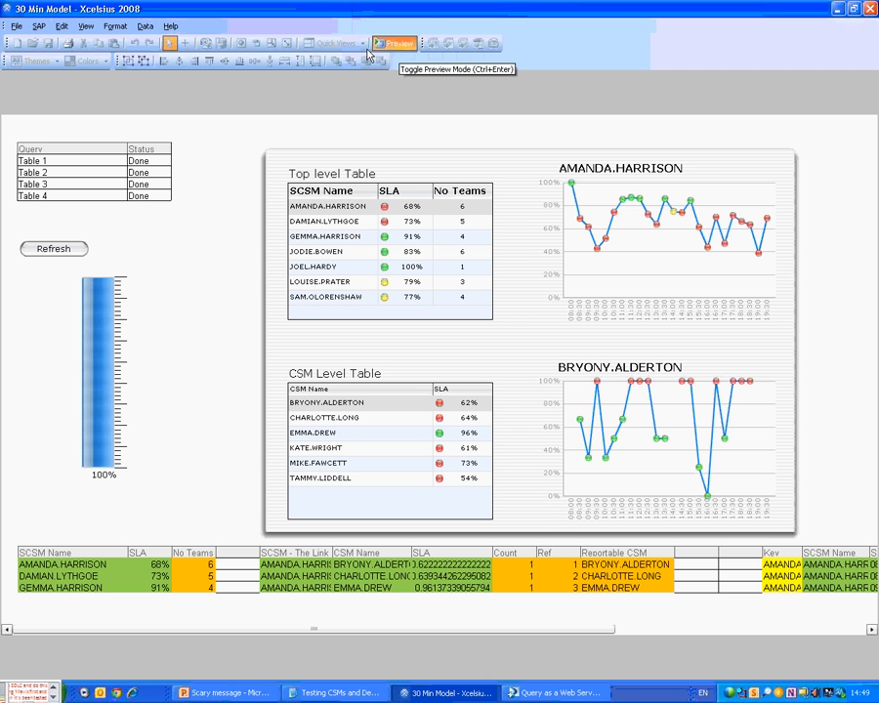
Refresh the data in preview, then set B35 to 0 and preview the dashboard again.
{"action": "left_click", "coordinate": [57, 249]}
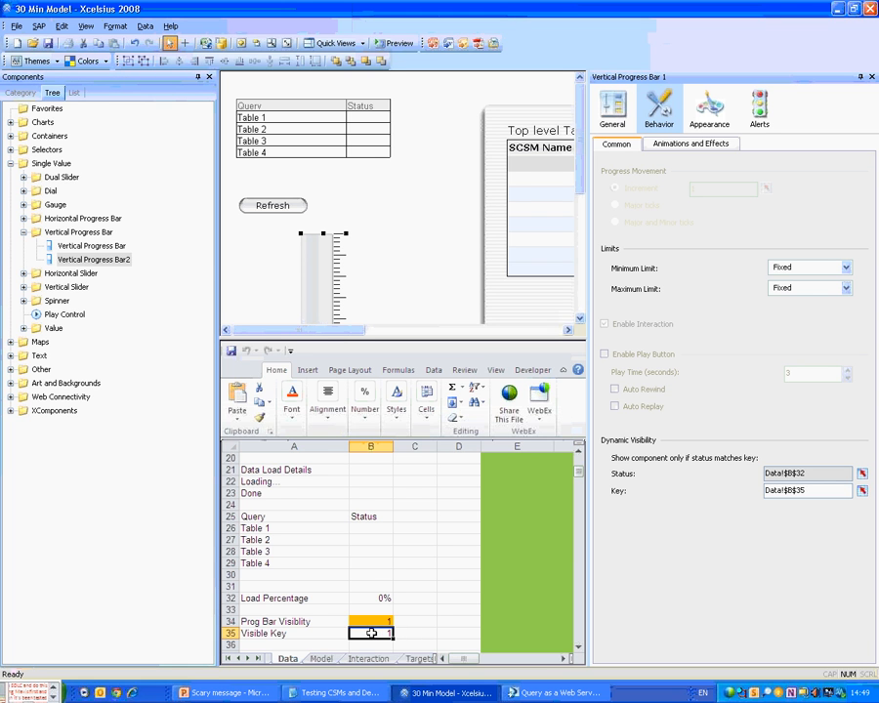
{"action": "type", "text": "0"}
{"action": "key", "text": "Tab"}
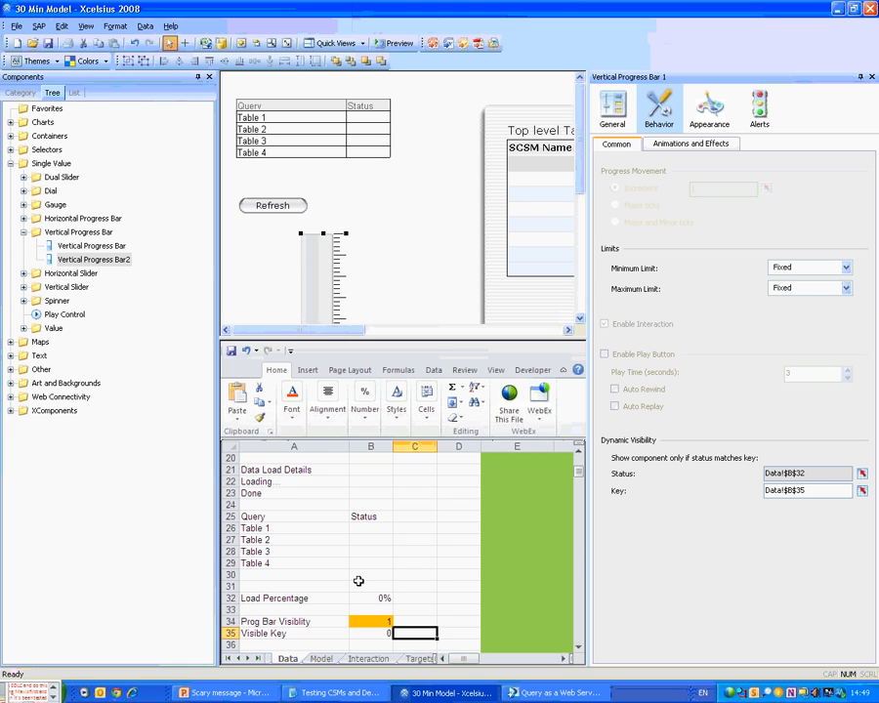
{"action": "left_click", "coordinate": [386, 44]}
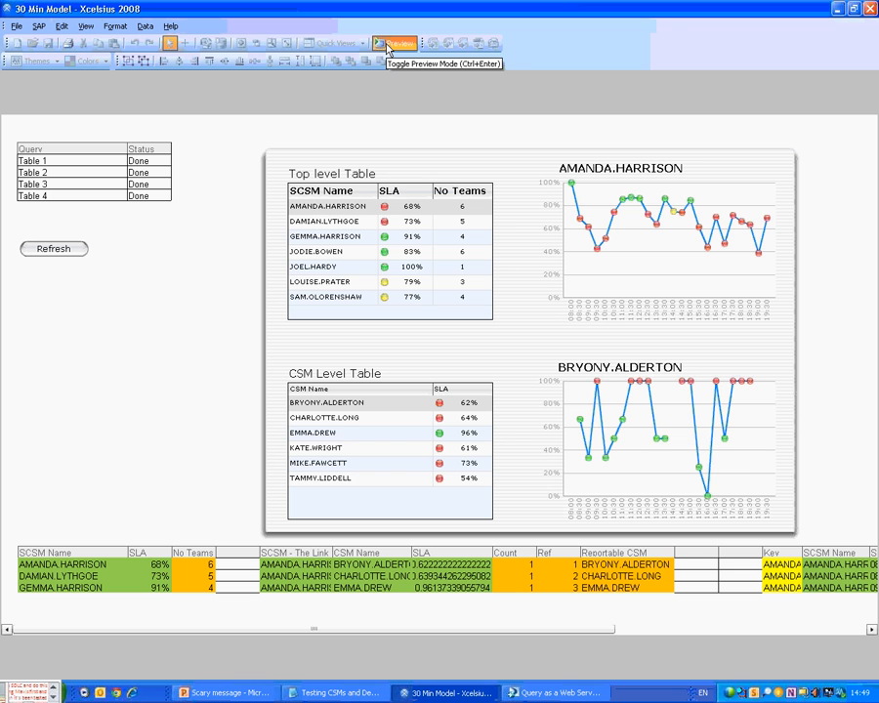
Click through the third to sixth SCSM rows, then chart the second CSM.
{"action": "left_click", "coordinate": [323, 265]}
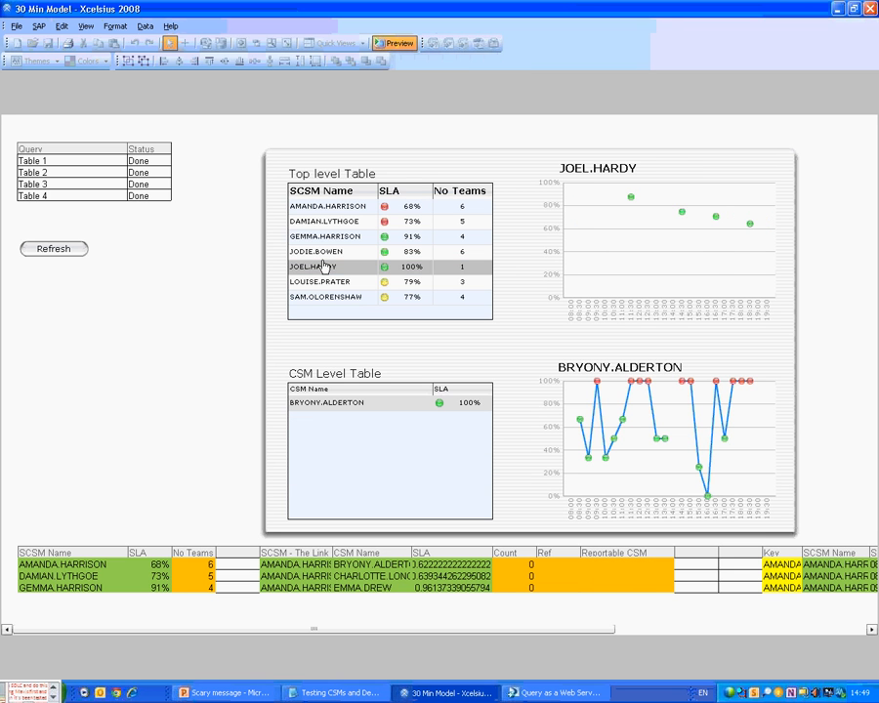
{"action": "left_click", "coordinate": [326, 282]}
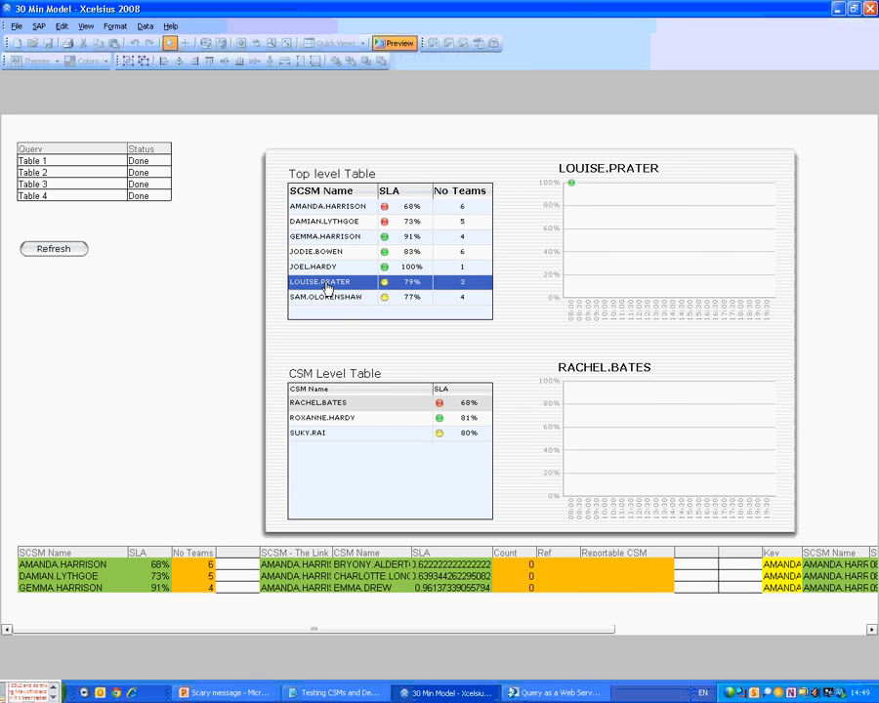
{"action": "left_click", "coordinate": [326, 271]}
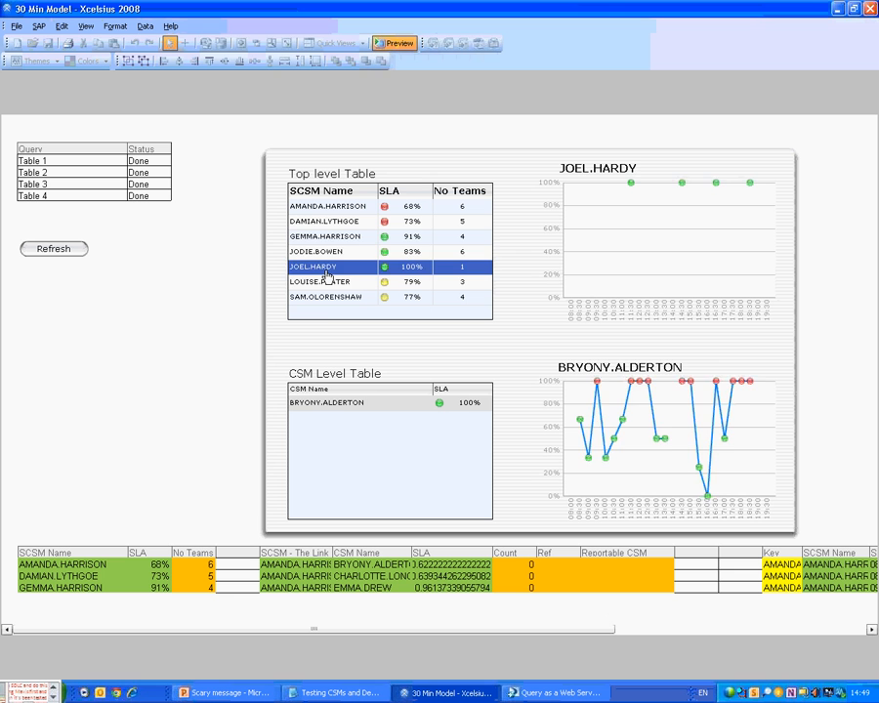
{"action": "left_click", "coordinate": [329, 255]}
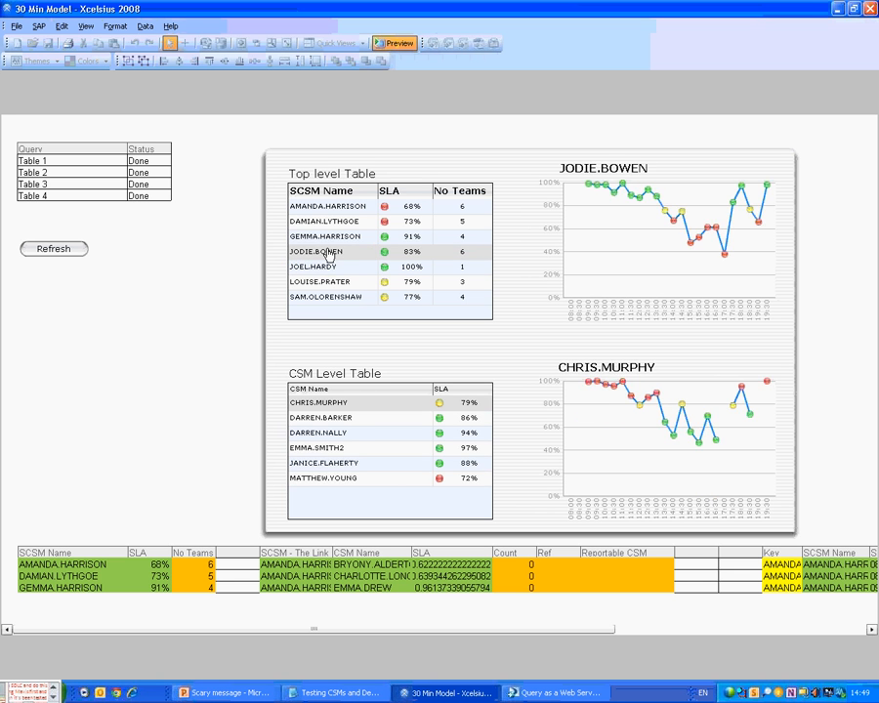
{"action": "left_click", "coordinate": [326, 237]}
{"action": "left_click", "coordinate": [320, 414]}
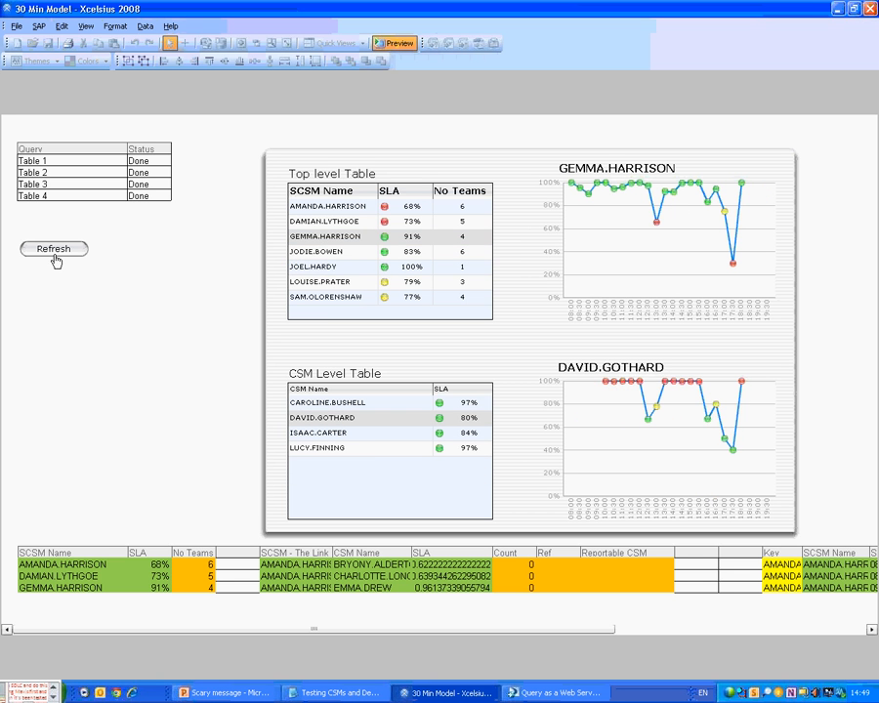
Refresh the data with no progress bar appearing, and scroll the canvas right and back.
{"action": "left_click", "coordinate": [56, 258]}
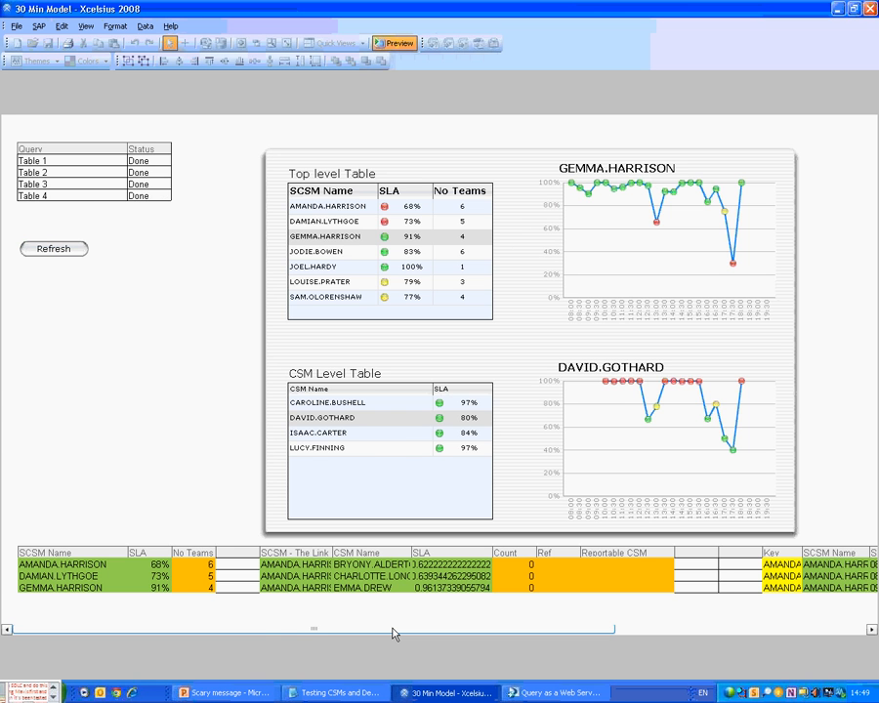
{"action": "left_click_drag", "start_coordinate": [394, 633], "coordinate": [645, 633]}
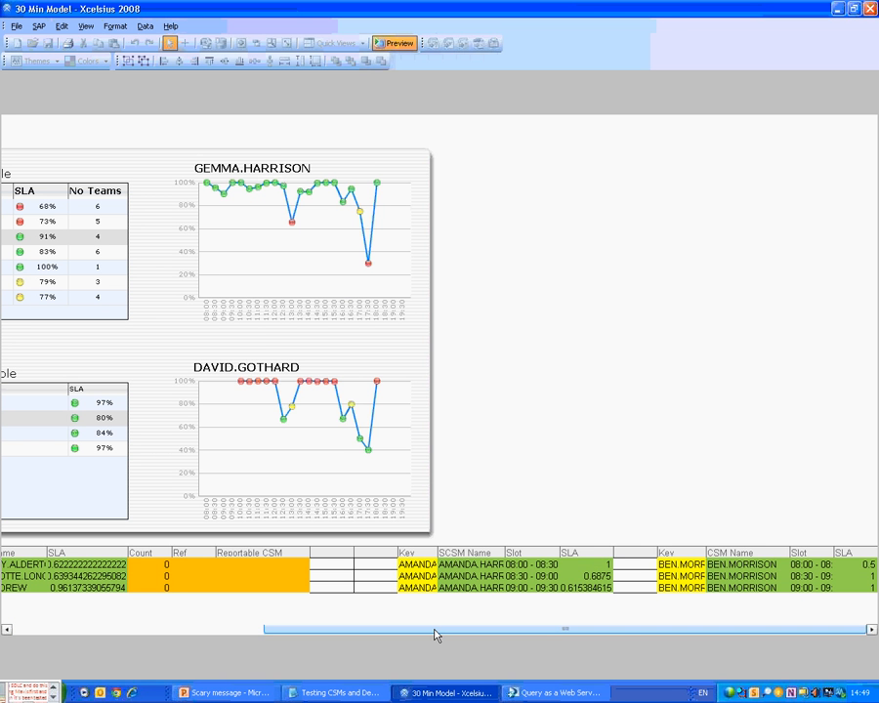
{"action": "left_click_drag", "start_coordinate": [435, 633], "coordinate": [193, 633]}
Save a snapshot of the current Excel data to the Desktop as 'Snaphot of Data'.
{"action": "left_click", "coordinate": [16, 26]}
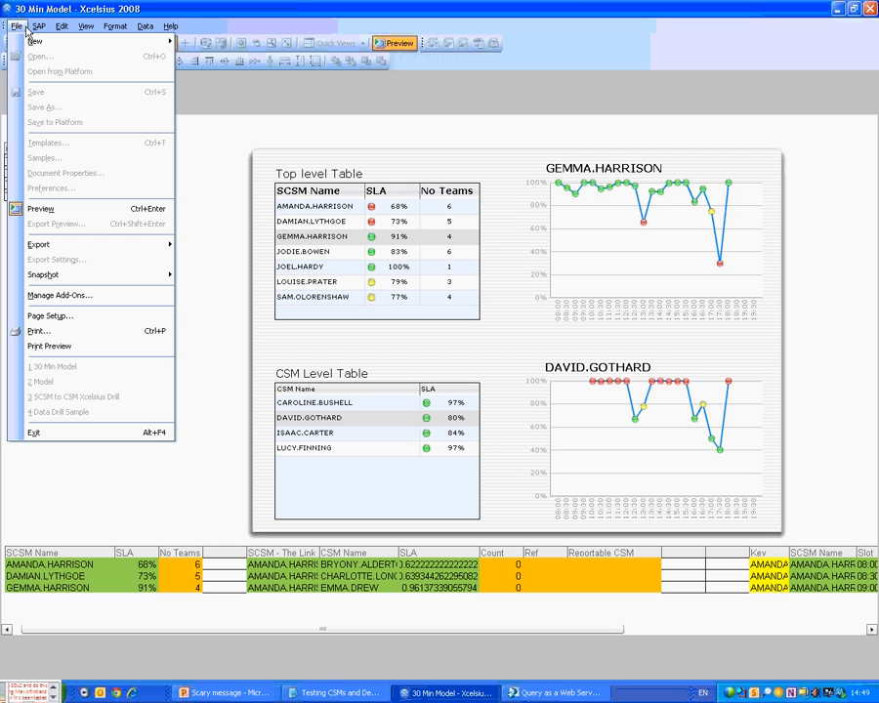
{"action": "mouse_move", "coordinate": [41, 250]}
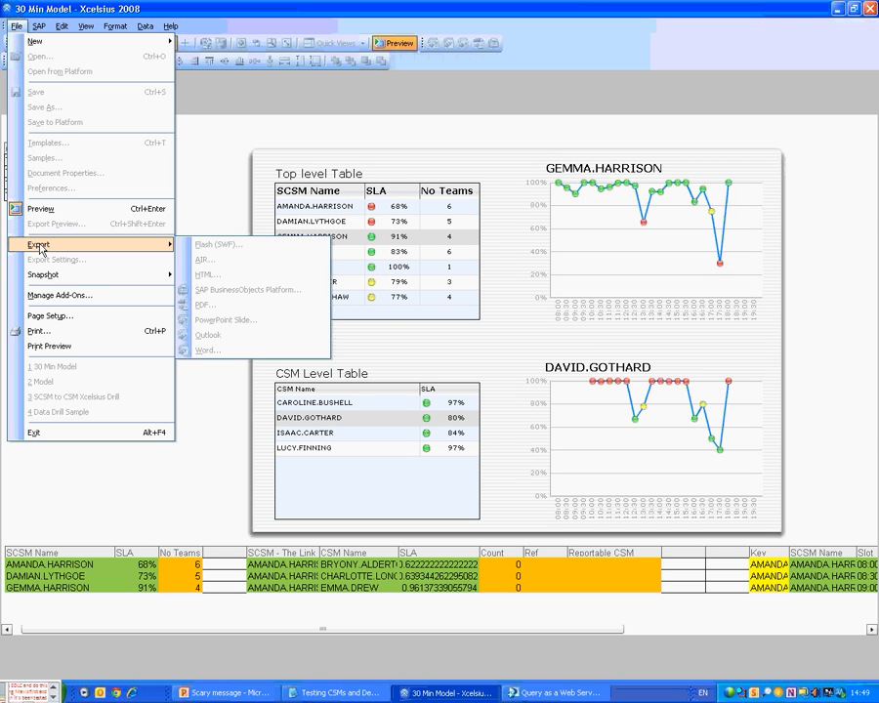
{"action": "mouse_move", "coordinate": [50, 281]}
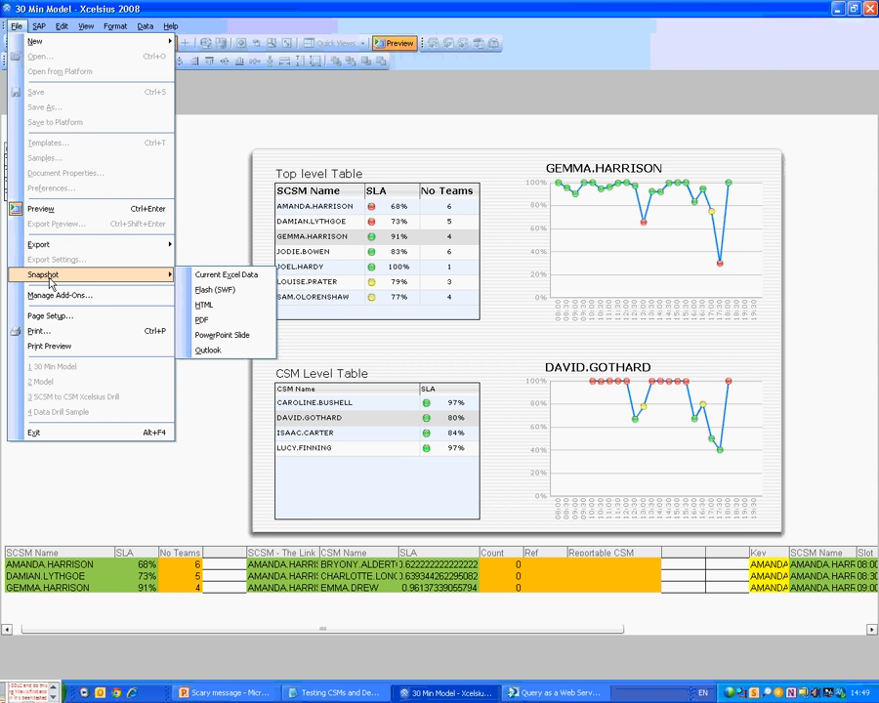
{"action": "left_click", "coordinate": [229, 282]}
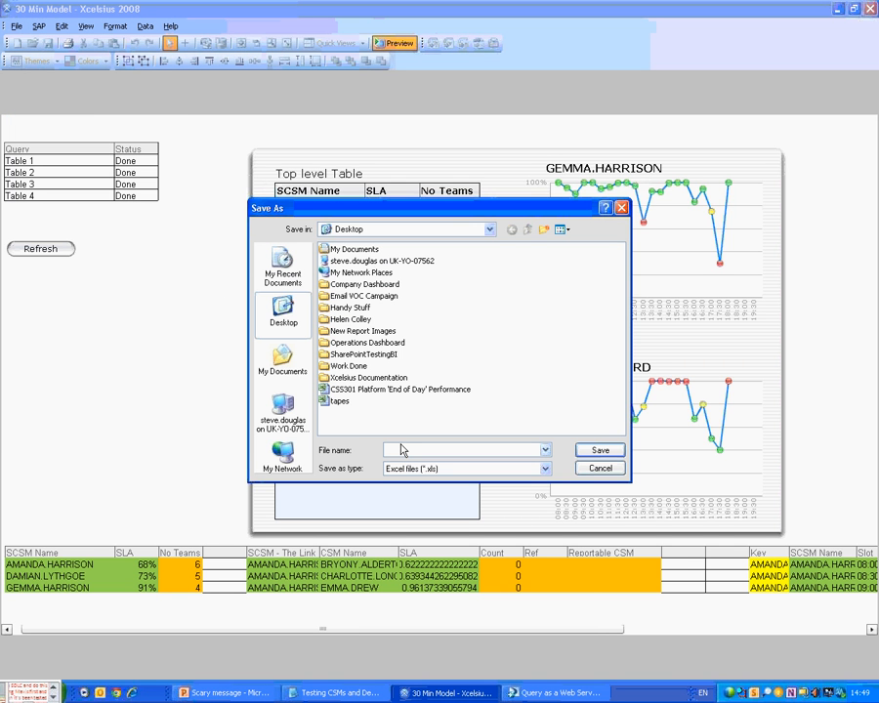
{"action": "type", "text": "Snaph"}
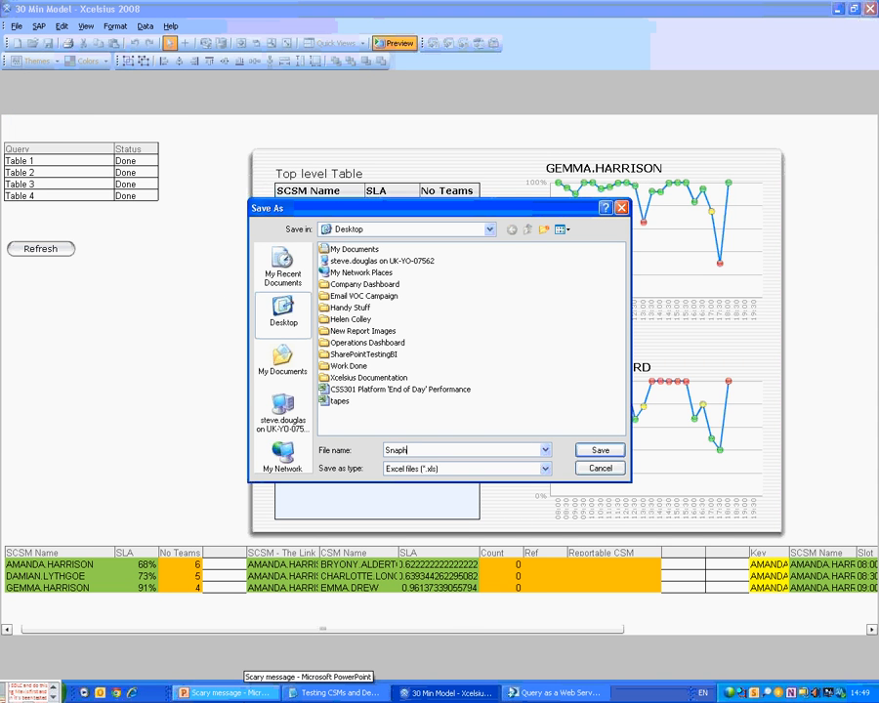
{"action": "type", "text": "ot of Data"}
{"action": "key", "text": "Return"}
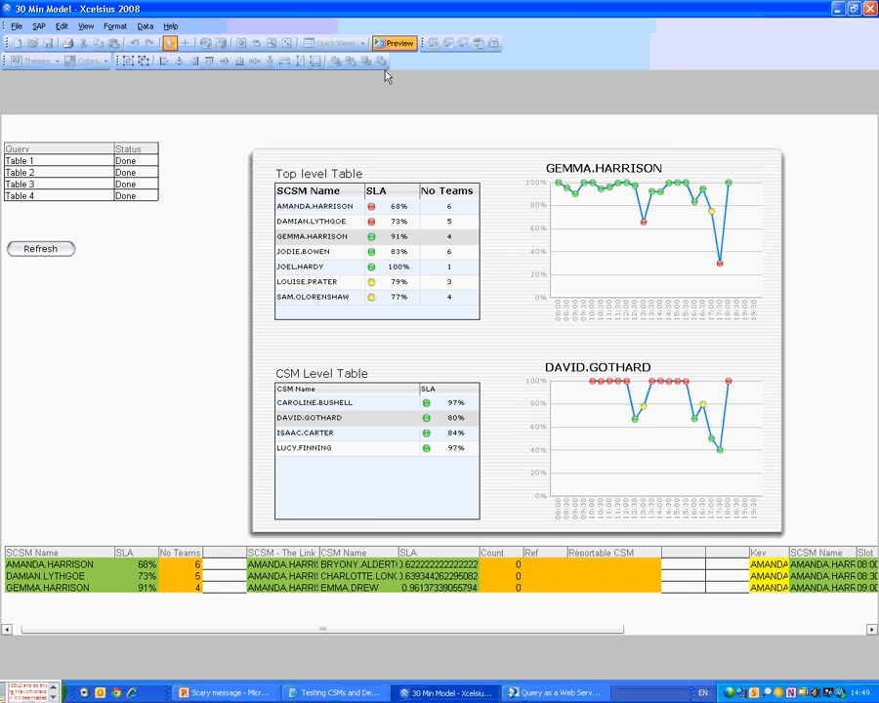
Exit preview, close Xcelsius 2008, and close Query as a Web Service.
{"action": "left_click", "coordinate": [395, 43]}
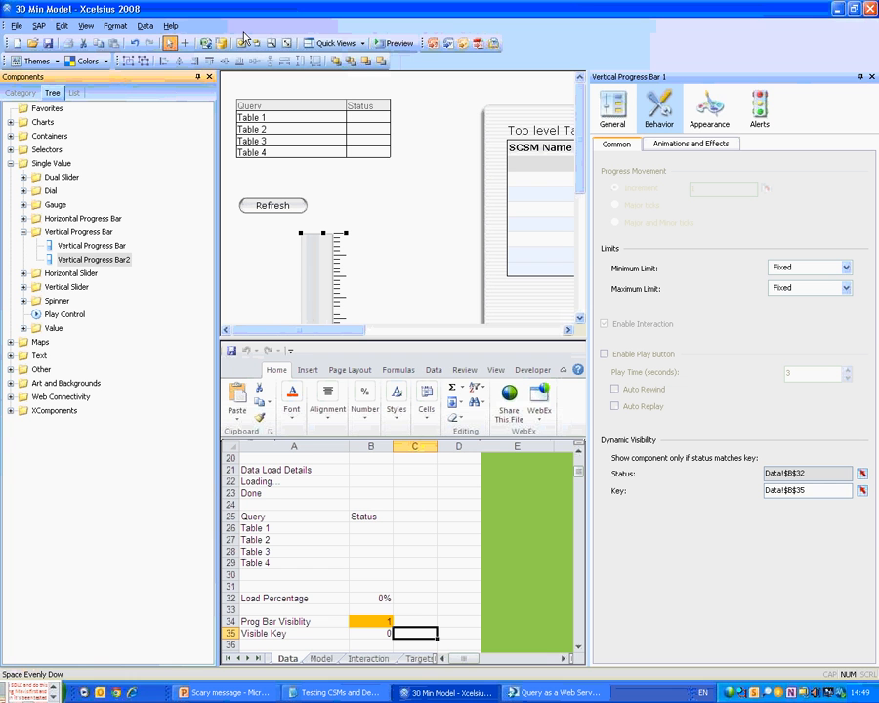
{"action": "left_click", "coordinate": [45, 46]}
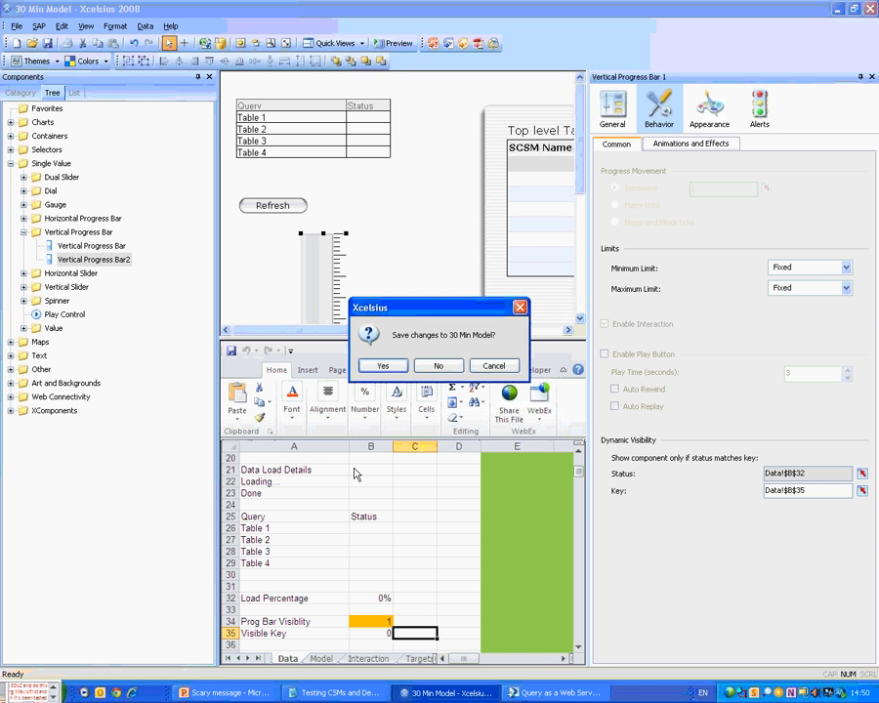
{"action": "left_click", "coordinate": [439, 366]}
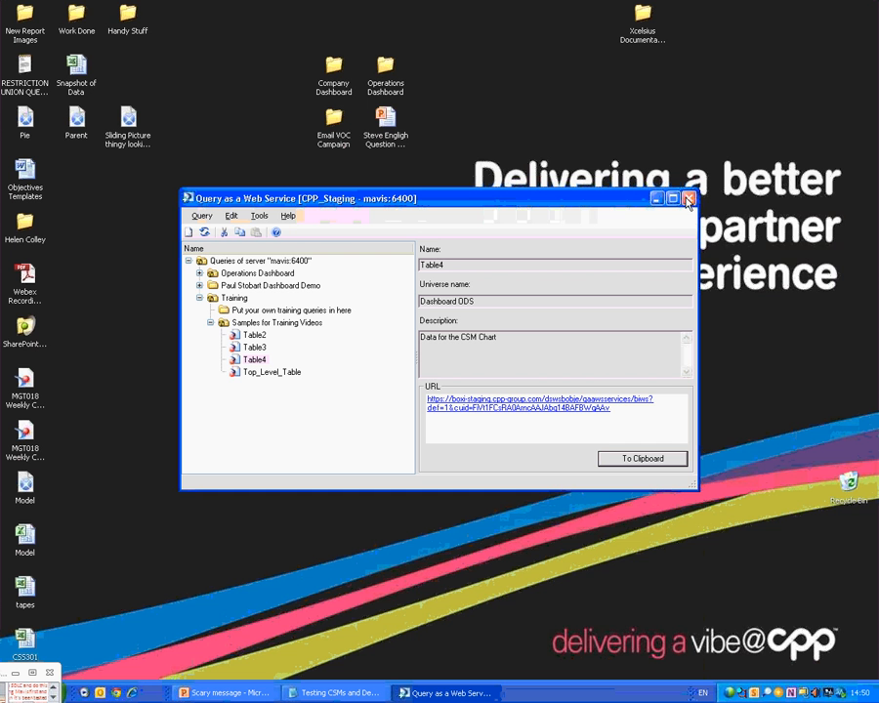
{"action": "left_click", "coordinate": [687, 199]}
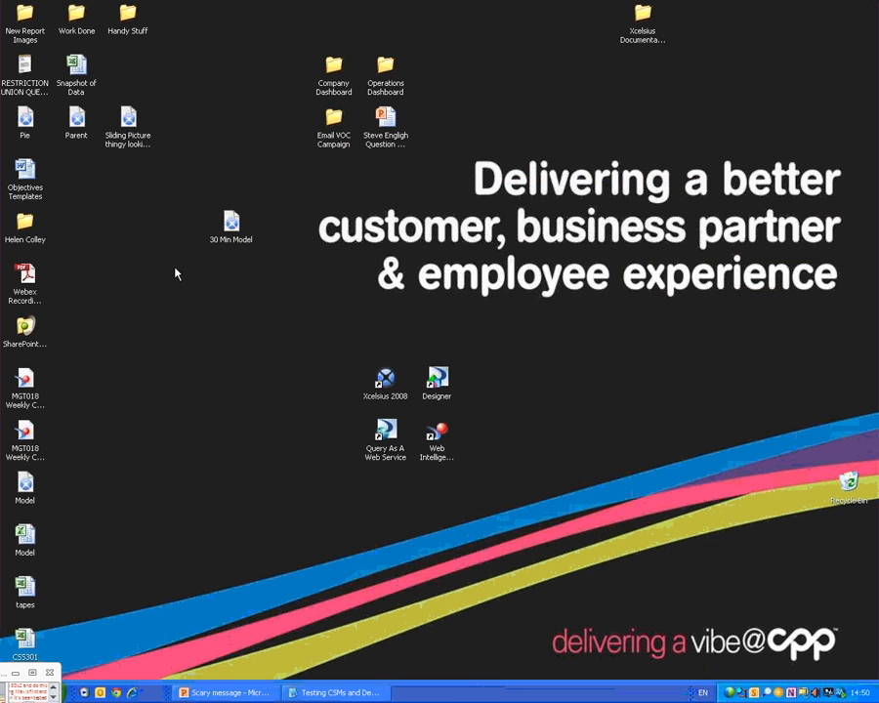
Open the Snapshot of Data workbook from the desktop in Excel.
{"action": "left_click", "coordinate": [230, 223]}
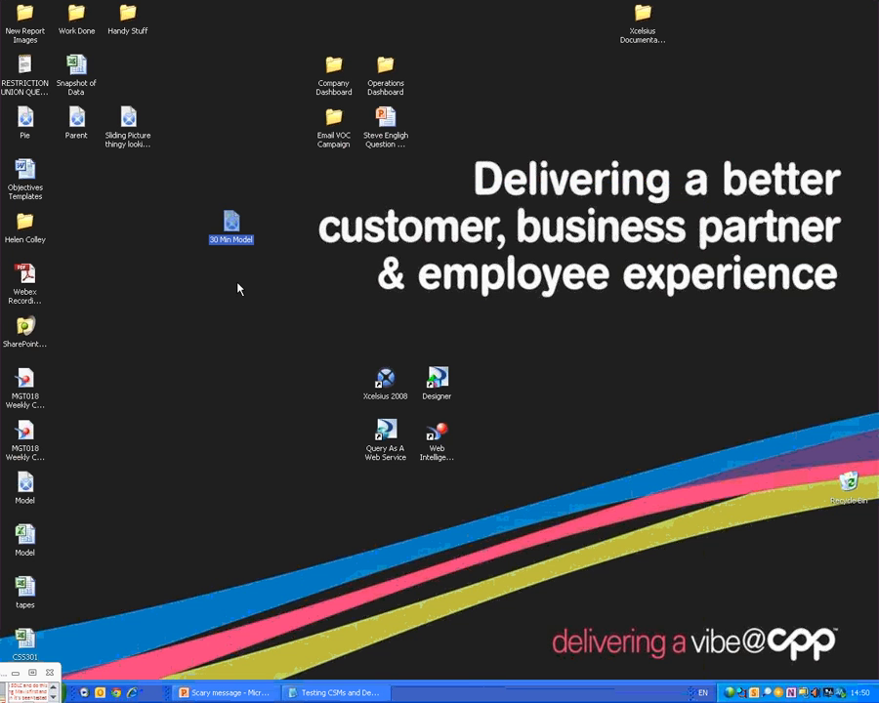
{"action": "left_click_drag", "start_coordinate": [88, 78], "coordinate": [244, 289]}
{"action": "double_click", "coordinate": [244, 289]}
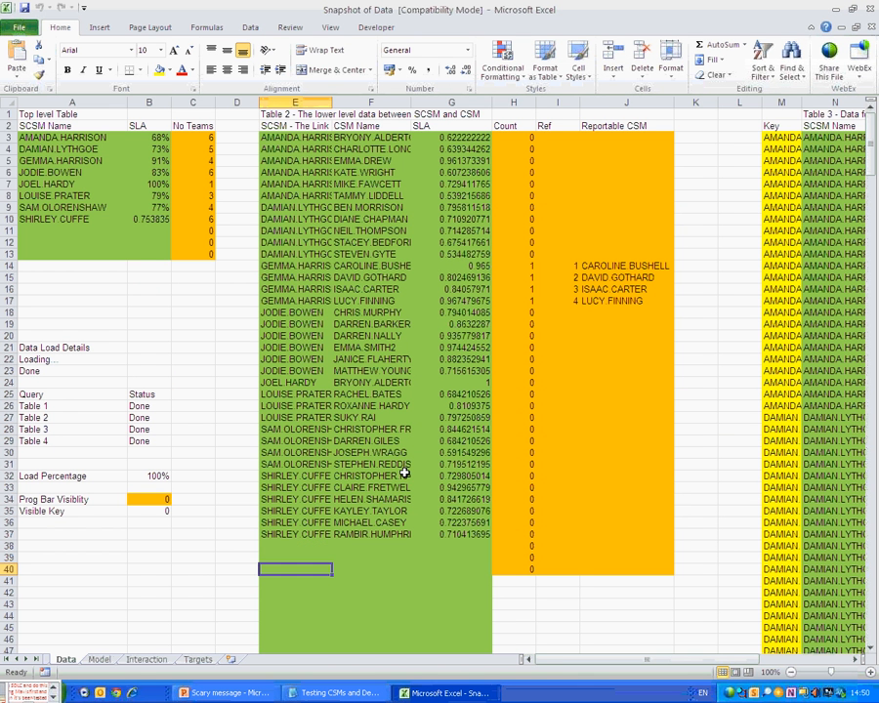
Select the empty rows H40:J82 below the orange block.
{"action": "left_click", "coordinate": [517, 570]}
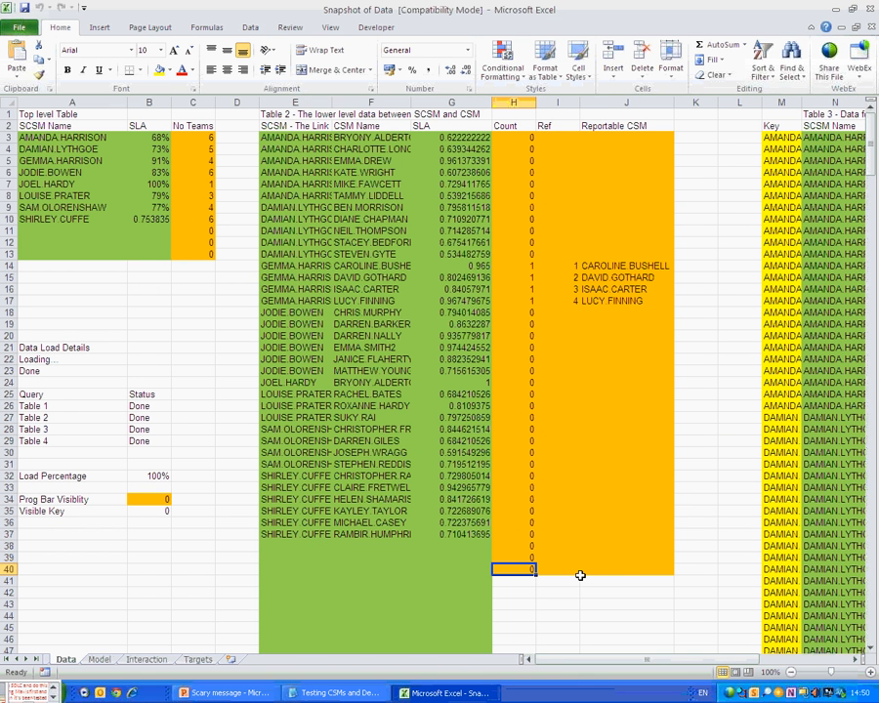
{"action": "left_click_drag", "start_coordinate": [580, 575], "coordinate": [621, 571]}
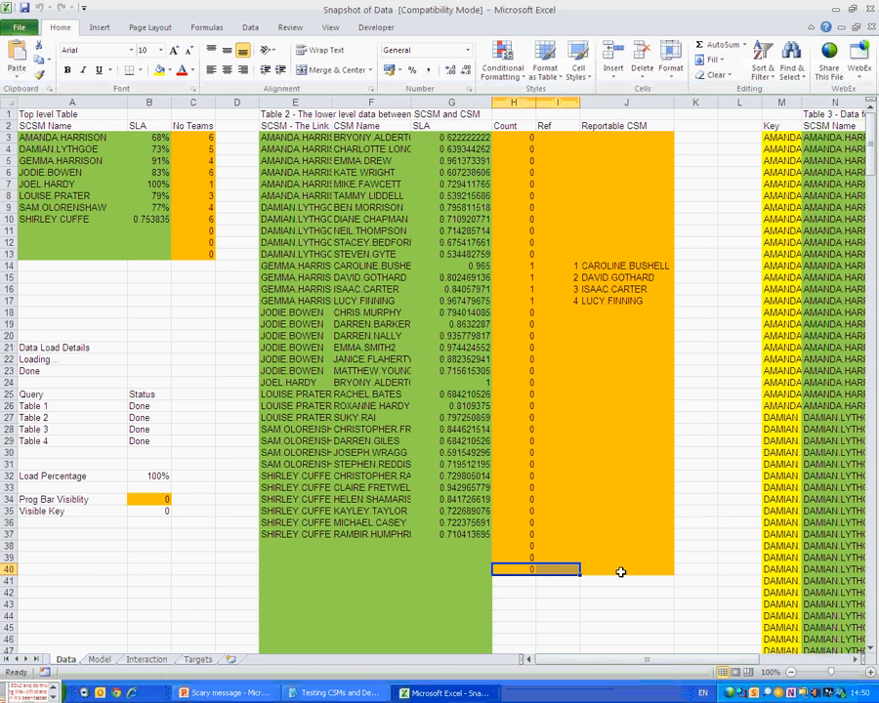
{"action": "scroll", "coordinate": [621, 571], "scroll_direction": "down", "scroll_amount": 13}
{"action": "left_click_drag", "start_coordinate": [621, 572], "coordinate": [621, 571]}
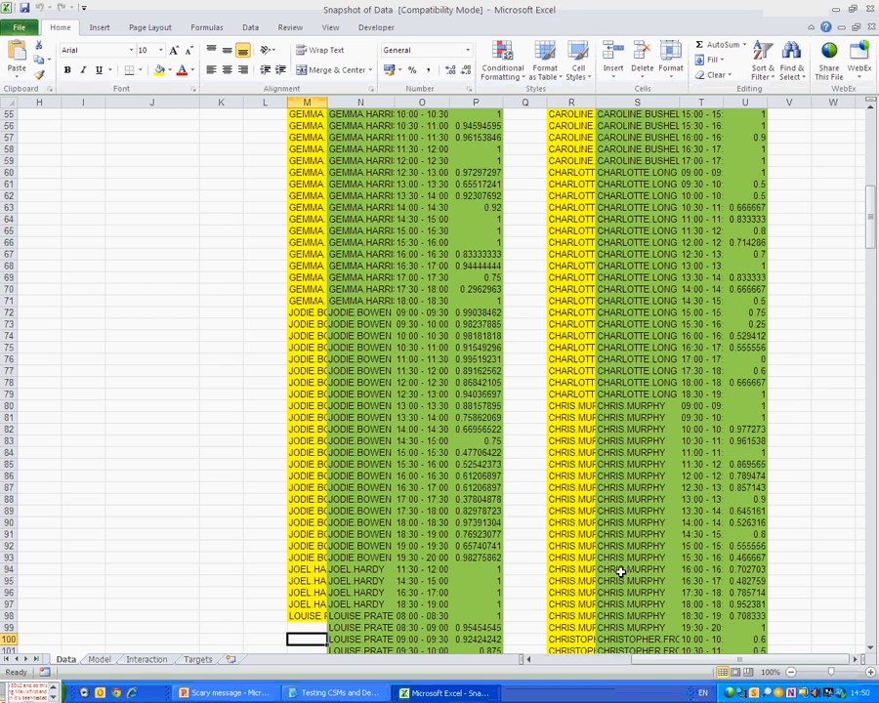
{"action": "key", "text": "Down"}
{"action": "key", "text": "Down"}
{"action": "key", "text": "Down"}
{"action": "key", "text": "Down"}
{"action": "key", "text": "Down"}
{"action": "key", "text": "Down"}
{"action": "key", "text": "Down"}
{"action": "key", "text": "Down"}
{"action": "key", "text": "Down"}
{"action": "key", "text": "Down"}
{"action": "key", "text": "Down"}
{"action": "key", "text": "Down"}
{"action": "key", "text": "Down"}
{"action": "key", "text": "Down"}
{"action": "key", "text": "Down"}
{"action": "key", "text": "Down"}
{"action": "key", "text": "Down"}
{"action": "key", "text": "Down"}
{"action": "key", "text": "Down"}
{"action": "key", "text": "Down"}
{"action": "key", "text": "Down"}
{"action": "key", "text": "Right"}
{"action": "key", "text": "Up"}
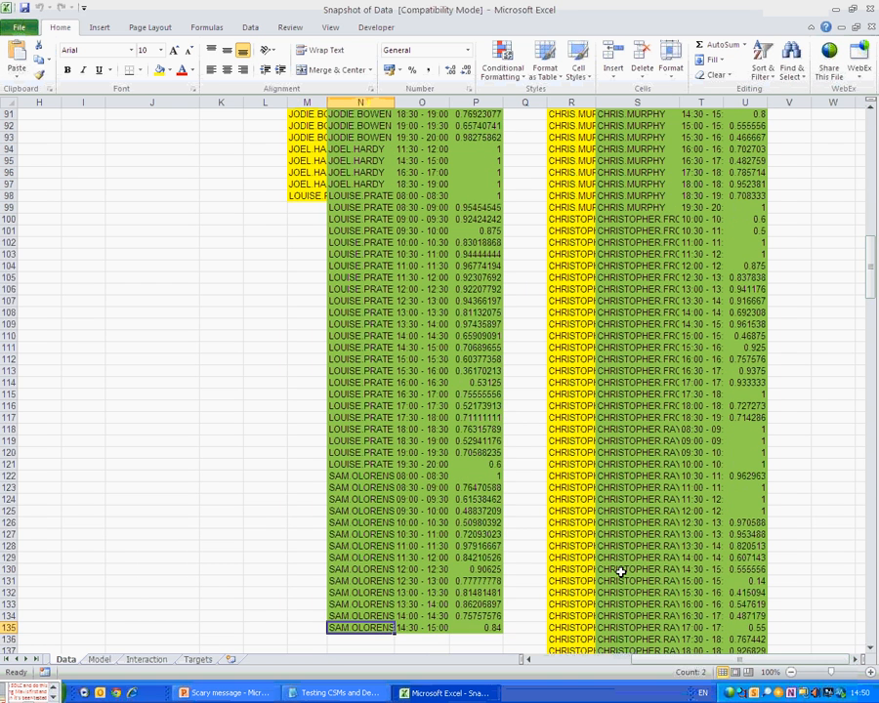
{"action": "key", "text": "shift+Down"}
{"action": "key", "text": "shift+Down"}
{"action": "key", "text": "shift+Down"}
{"action": "key", "text": "shift+Down"}
{"action": "key", "text": "shift+Down"}
{"action": "key", "text": "shift+Down"}
{"action": "key", "text": "shift+Down"}
{"action": "key", "text": "shift+Down"}
{"action": "key", "text": "shift+Down"}
{"action": "key", "text": "shift+Down"}
{"action": "key", "text": "shift+Down"}
{"action": "key", "text": "shift+Down"}
{"action": "key", "text": "shift+Down"}
{"action": "key", "text": "shift+Down"}
{"action": "key", "text": "shift+Down"}
{"action": "key", "text": "shift+Down"}
{"action": "key", "text": "shift+Down"}
{"action": "key", "text": "shift+Down"}
{"action": "key", "text": "shift+Down"}
{"action": "key", "text": "shift+Down"}
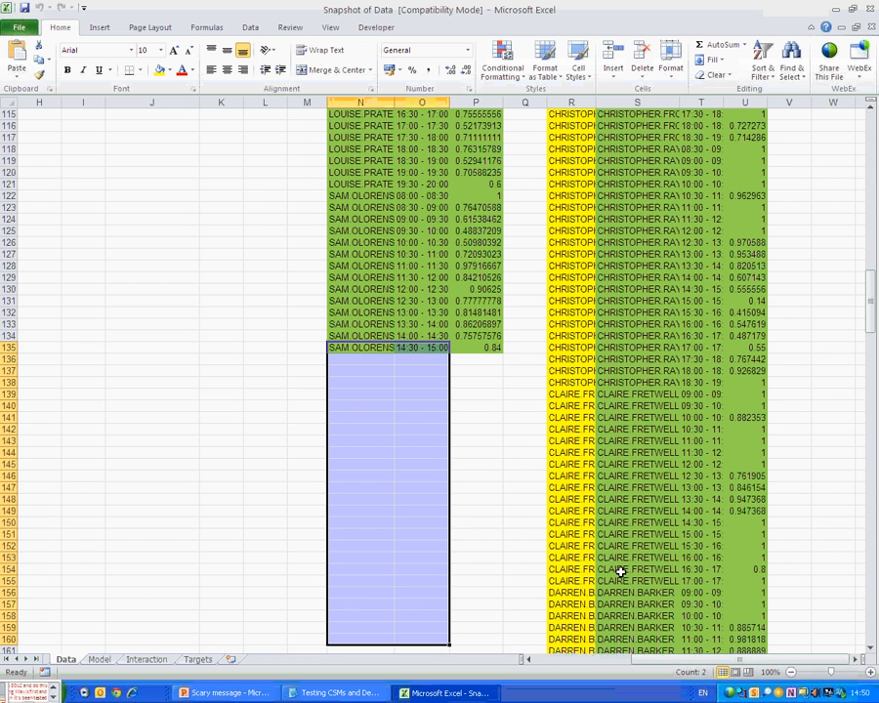
{"action": "key", "text": "Down"}
{"action": "key", "text": "Right"}
{"action": "key", "text": "Right"}
{"action": "key", "text": "Right"}
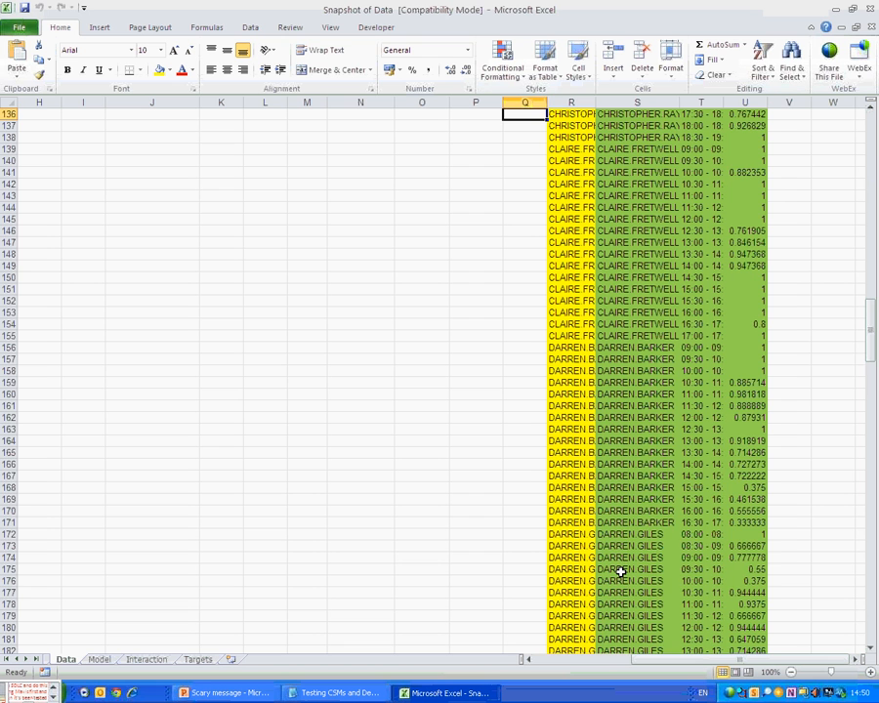
{"action": "key", "text": "Right"}
{"action": "key", "text": "Right"}
{"action": "key", "text": "ctrl+Down"}
{"action": "key", "text": "Down"}
{"action": "key", "text": "Down"}
{"action": "key", "text": "Down"}
{"action": "key", "text": "Down"}
{"action": "key", "text": "Down"}
{"action": "key", "text": "Down"}
{"action": "key", "text": "Down"}
{"action": "key", "text": "Down"}
{"action": "key", "text": "Down"}
{"action": "key", "text": "Down"}
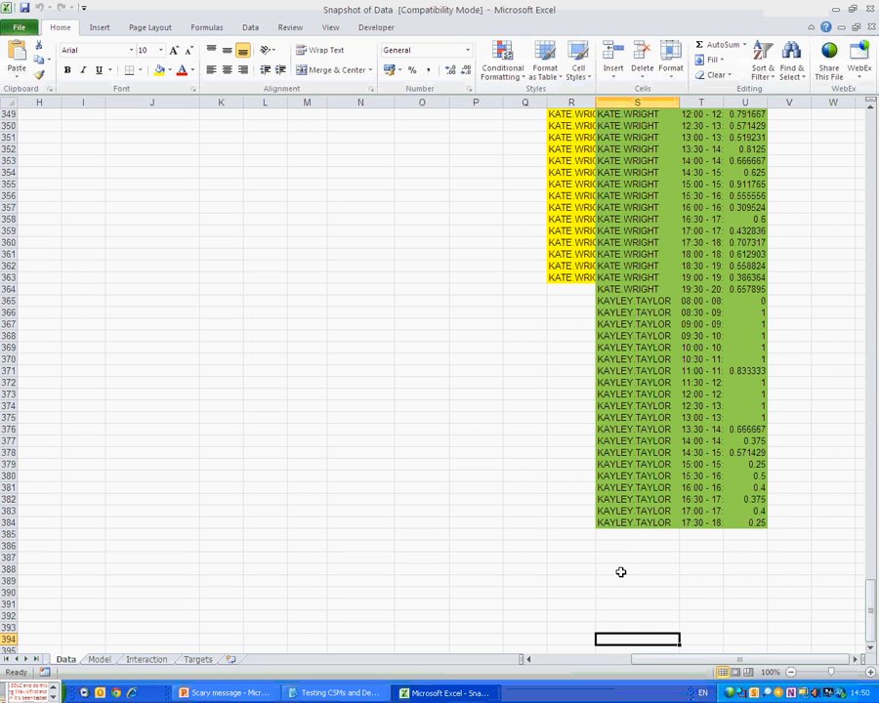
{"action": "key", "text": "Down"}
{"action": "key", "text": "Down"}
{"action": "key", "text": "Down"}
{"action": "key", "text": "Down"}
{"action": "key", "text": "Down"}
{"action": "key", "text": "Down"}
{"action": "key", "text": "Down"}
{"action": "key", "text": "Down"}
{"action": "key", "text": "Down"}
{"action": "key", "text": "Down"}
{"action": "key", "text": "Down"}
{"action": "key", "text": "Down"}
{"action": "key", "text": "Down"}
{"action": "key", "text": "Down"}
{"action": "key", "text": "Down"}
{"action": "key", "text": "Down"}
{"action": "key", "text": "Down"}
{"action": "key", "text": "Down"}
{"action": "key", "text": "Down"}
{"action": "key", "text": "Down"}
{"action": "key", "text": "shift+Right"}
{"action": "key", "text": "shift+Right"}
{"action": "key", "text": "ctrl+shift+Up"}
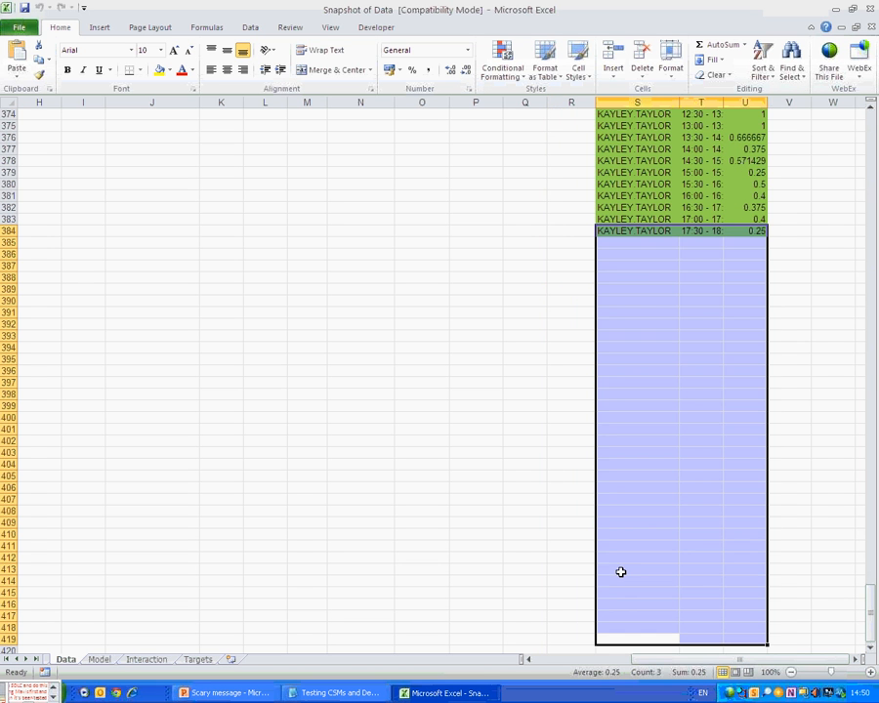
{"action": "key", "text": "Left"}
{"action": "key", "text": "ctrl+shift+Up"}
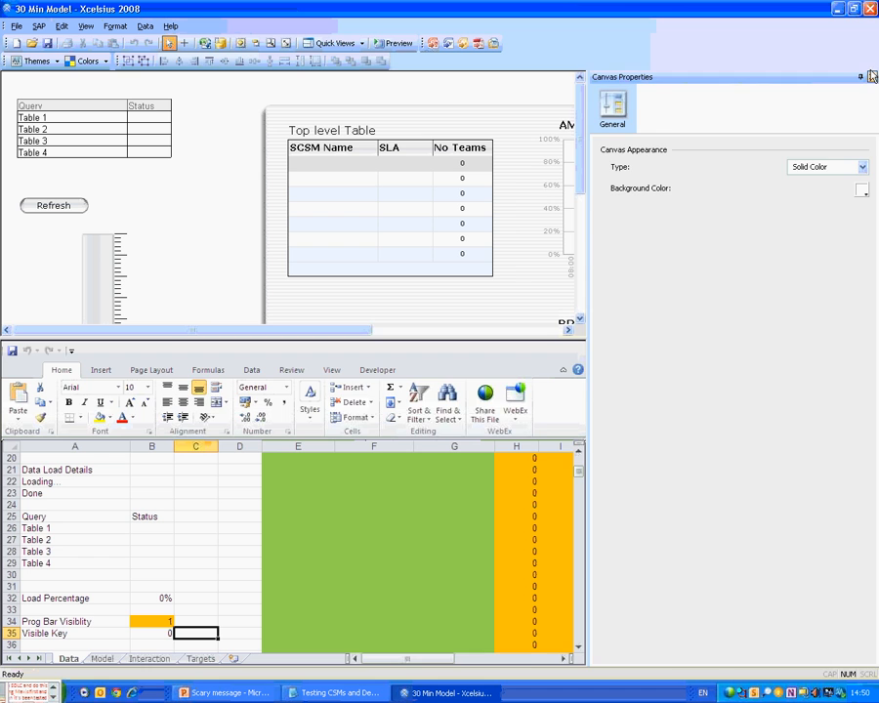
Unpin the Canvas Properties panel and raise the splitter so the Data sheet fills the window.
{"action": "left_click", "coordinate": [863, 76]}
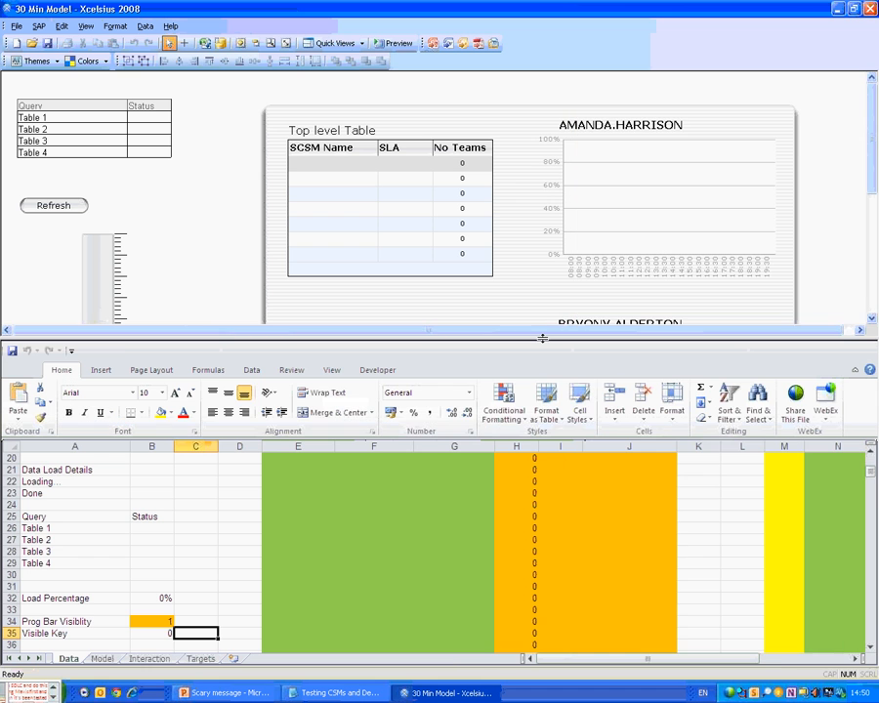
{"action": "left_click_drag", "start_coordinate": [543, 338], "coordinate": [543, 74]}
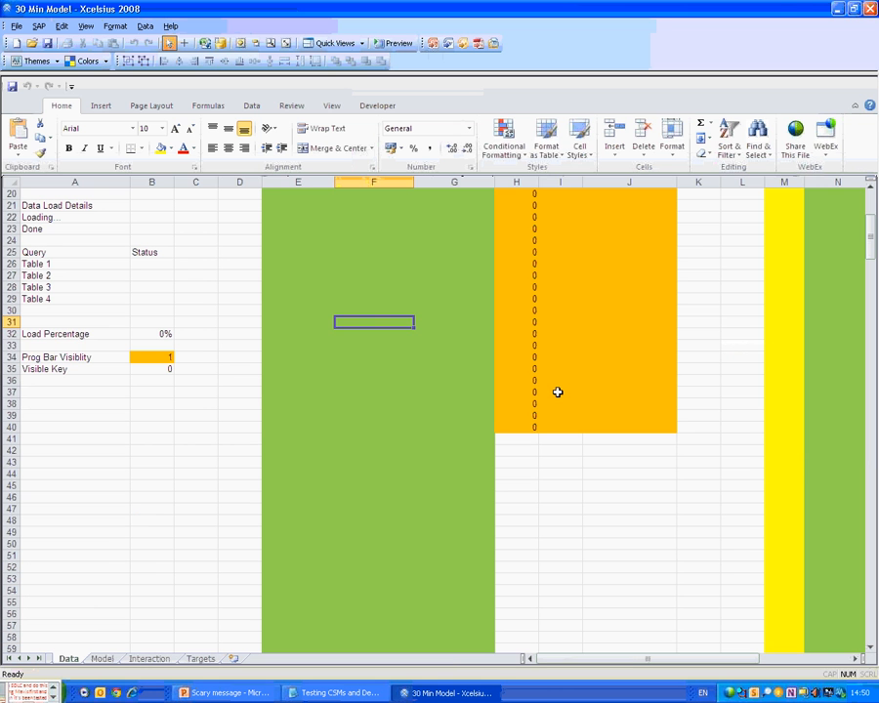
Fill the orange zero-filled block from H40 down to row 77.
{"action": "left_click", "coordinate": [537, 427]}
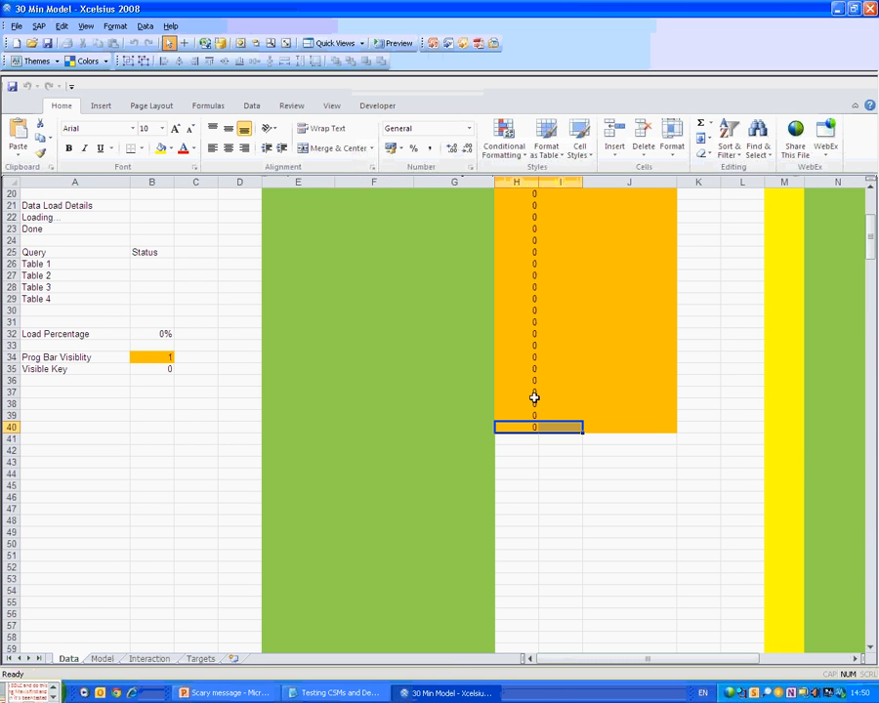
{"action": "key", "text": "shift+Right"}
{"action": "key", "text": "shift+Right"}
{"action": "key", "text": "shift+Down"}
{"action": "key", "text": "shift+Down"}
{"action": "key", "text": "shift+Down"}
{"action": "key", "text": "shift+Down"}
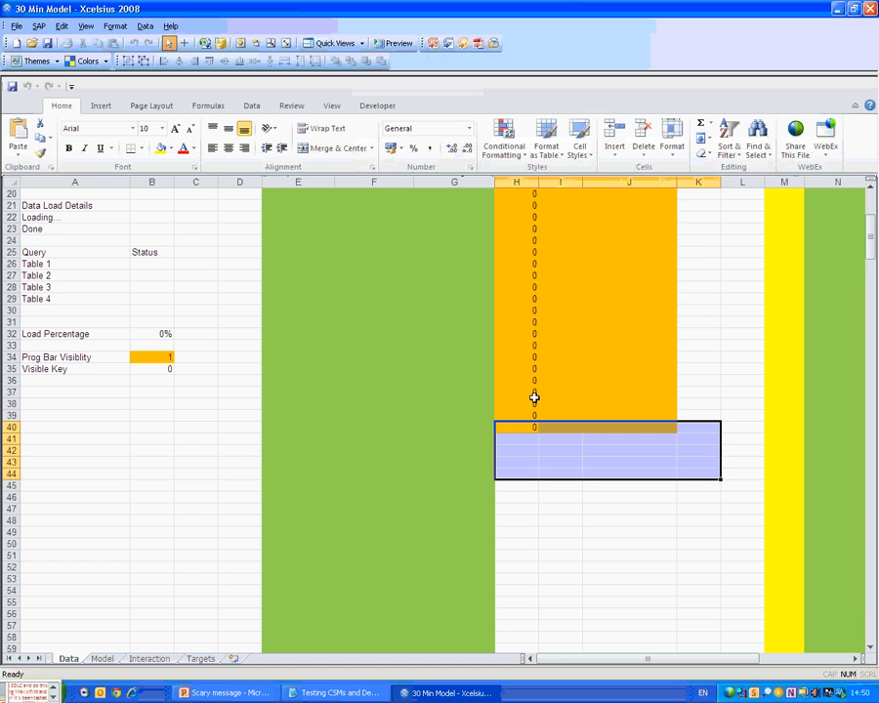
{"action": "key", "text": "shift+Left"}
{"action": "key", "text": "shift+Page_Down"}
{"action": "key", "text": "shift+Up"}
{"action": "key", "text": "shift+Up"}
{"action": "key", "text": "shift+Up"}
{"action": "key", "text": "shift+Up"}
{"action": "key", "text": "shift+Up"}
{"action": "key", "text": "shift+Up"}
{"action": "key", "text": "ctrl+d"}
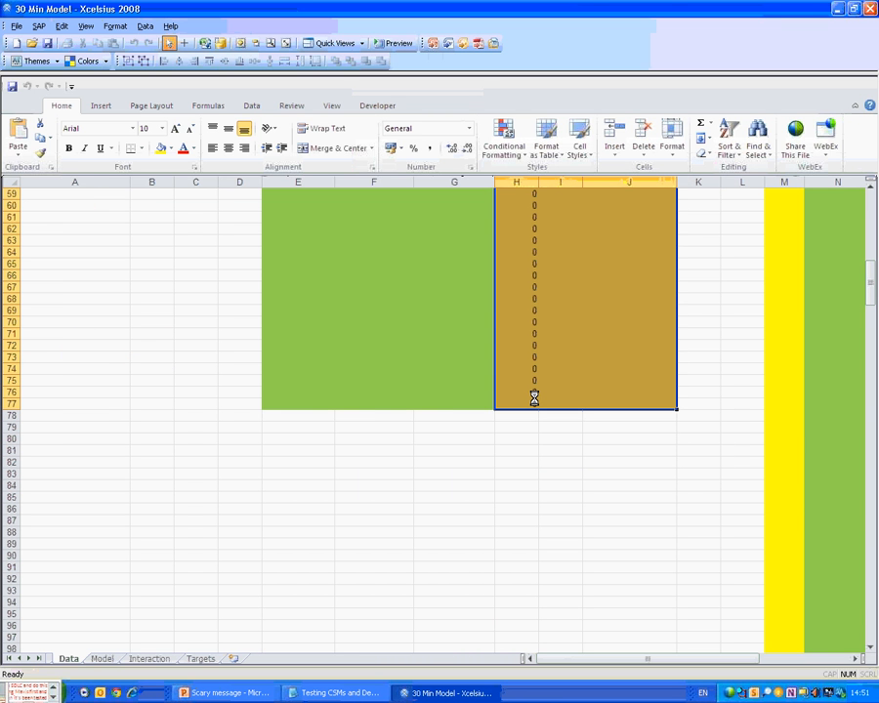
Fill the yellow table columns M–P from row 98 down to row 500.
{"action": "key", "text": "Right"}
{"action": "key", "text": "Right"}
{"action": "key", "text": "Right"}
{"action": "key", "text": "Right"}
{"action": "key", "text": "Right"}
{"action": "key", "text": "Right"}
{"action": "key", "text": "Down"}
{"action": "key", "text": "Down"}
{"action": "key", "text": "Down"}
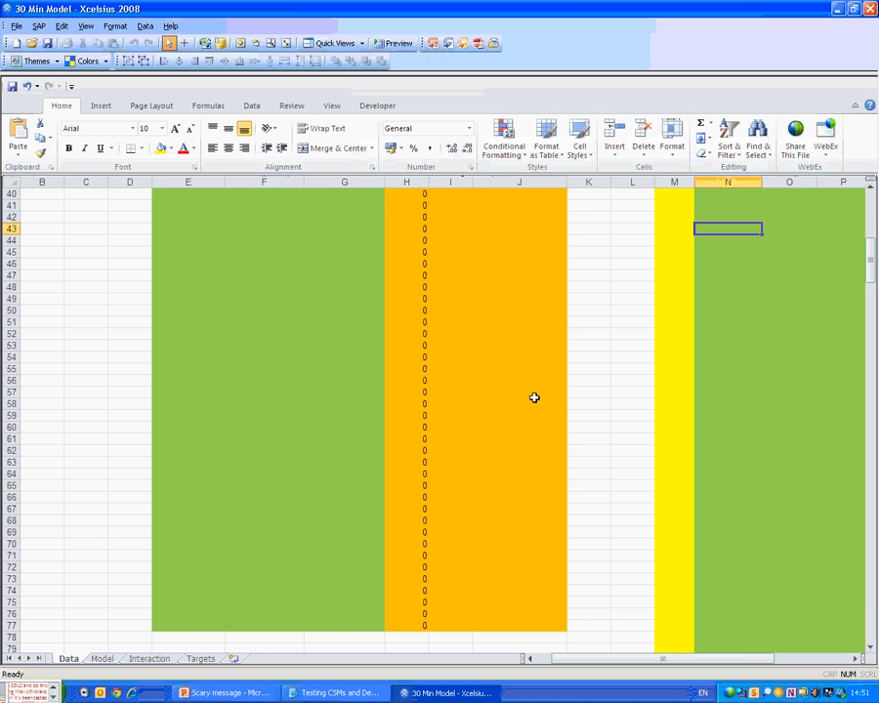
{"action": "key", "text": "Page_Down"}
{"action": "key", "text": "Page_Down"}
{"action": "key", "text": "Right"}
{"action": "key", "text": "Right"}
{"action": "key", "text": "Down"}
{"action": "key", "text": "Down"}
{"action": "key", "text": "Down"}
{"action": "key", "text": "Down"}
{"action": "key", "text": "Left"}
{"action": "key", "text": "Left"}
{"action": "key", "text": "Left"}
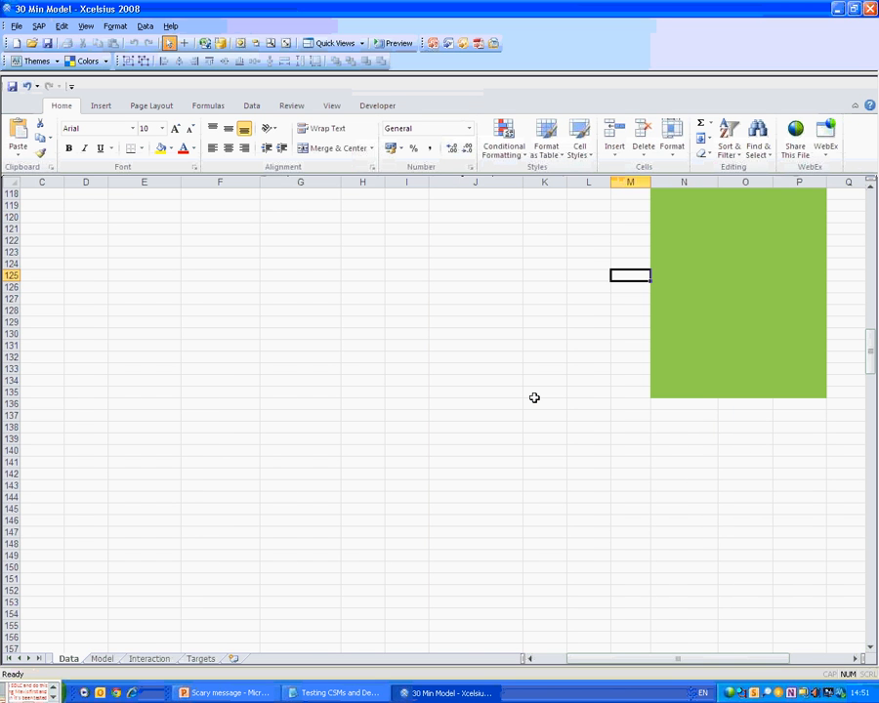
{"action": "key", "text": "Up"}
{"action": "key", "text": "Up"}
{"action": "key", "text": "Up"}
{"action": "key", "text": "Up"}
{"action": "key", "text": "Up"}
{"action": "key", "text": "Up"}
{"action": "key", "text": "Up"}
{"action": "key", "text": "Up"}
{"action": "key", "text": "Up"}
{"action": "key", "text": "Up"}
{"action": "key", "text": "Up"}
{"action": "key", "text": "Up"}
{"action": "key", "text": "Up"}
{"action": "key", "text": "Up"}
{"action": "key", "text": "Up"}
{"action": "key", "text": "Up"}
{"action": "key", "text": "Up"}
{"action": "key", "text": "Up"}
{"action": "key", "text": "Up"}
{"action": "key", "text": "Up"}
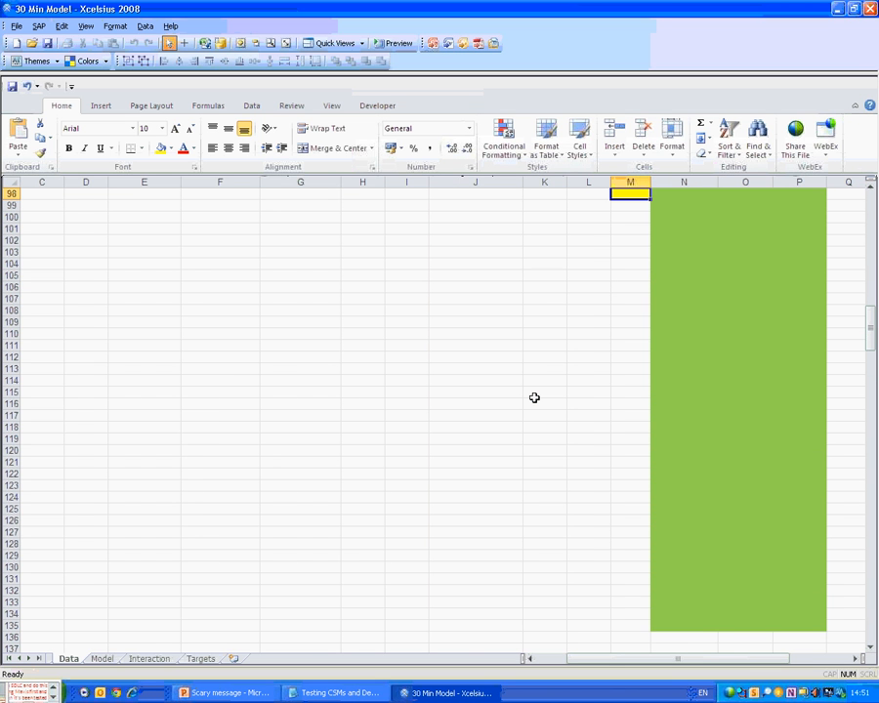
{"action": "key", "text": "F5"}
{"action": "type", "text": "m500"}
{"action": "key", "text": "shift+Return"}
{"action": "key", "text": "shift+Right"}
{"action": "key", "text": "shift+Right"}
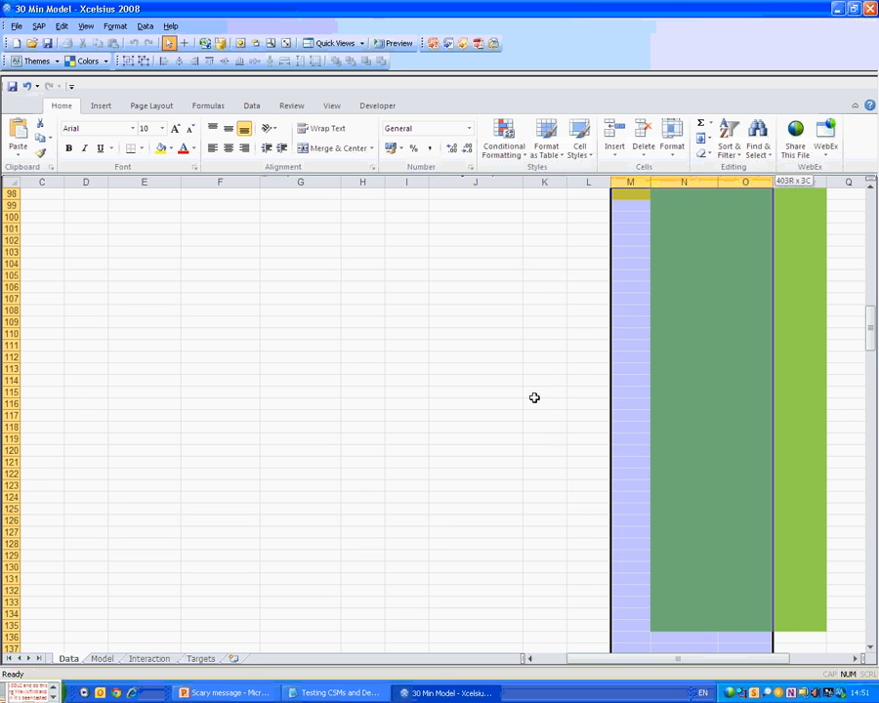
{"action": "key", "text": "shift+Right"}
{"action": "key", "text": "ctrl+d"}
Fill the green Table 4 block in columns R–U down to row 500.
{"action": "key", "text": "ctrl+End"}
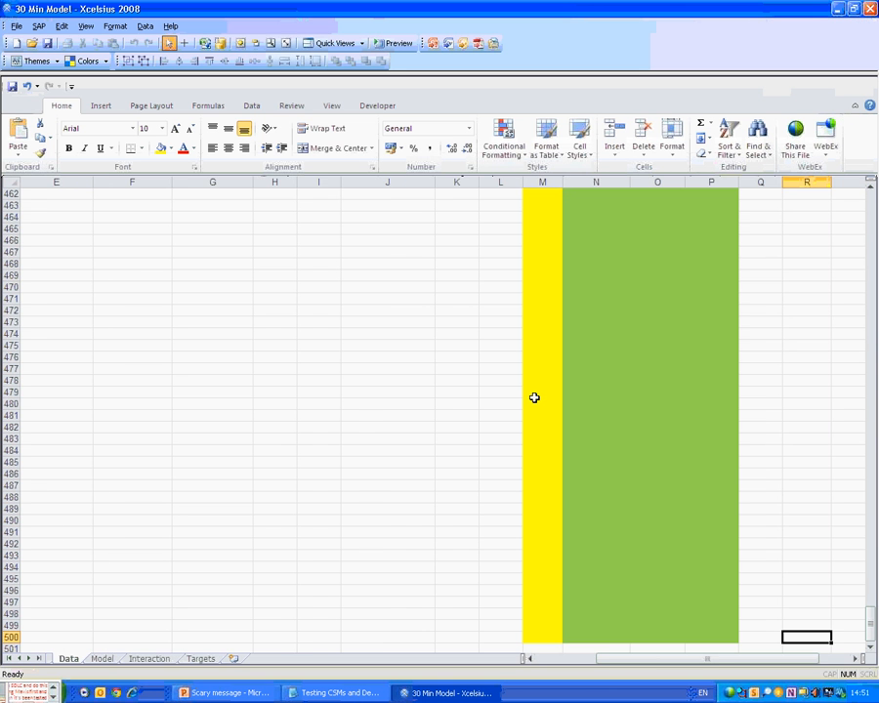
{"action": "key", "text": "Right"}
{"action": "key", "text": "ctrl+shift+Up"}
{"action": "key", "text": "Left"}
{"action": "key", "text": "shift+Right"}
{"action": "key", "text": "shift+Right"}
{"action": "key", "text": "ctrl+shift+Up"}
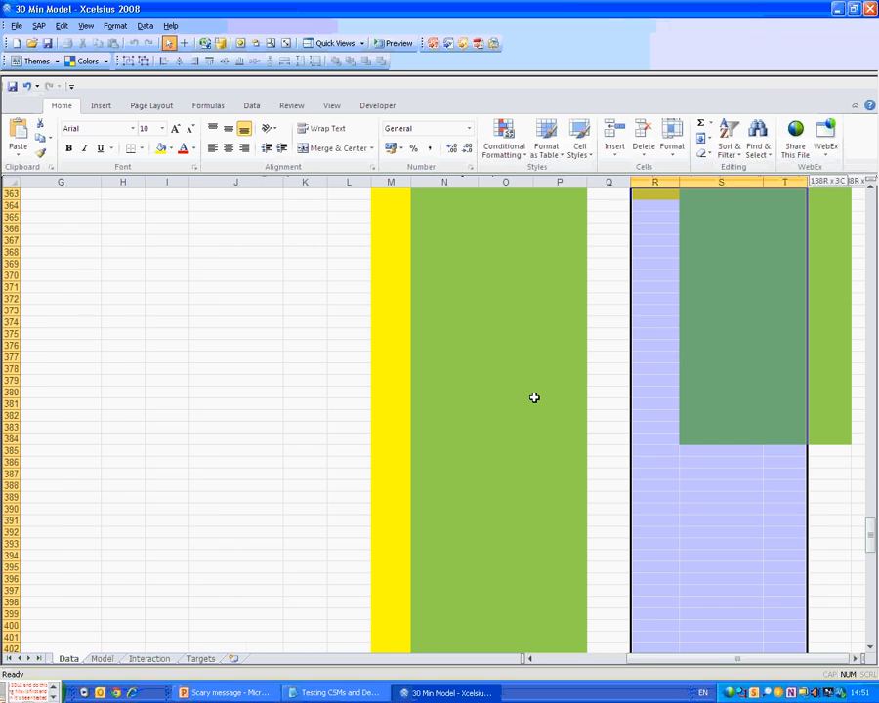
{"action": "key", "text": "shift+Right"}
{"action": "key", "text": "ctrl+d"}
In Data Manager, bind Table 3's CSM_Name output to Data!N3:N500.
{"action": "left_click", "coordinate": [219, 44]}
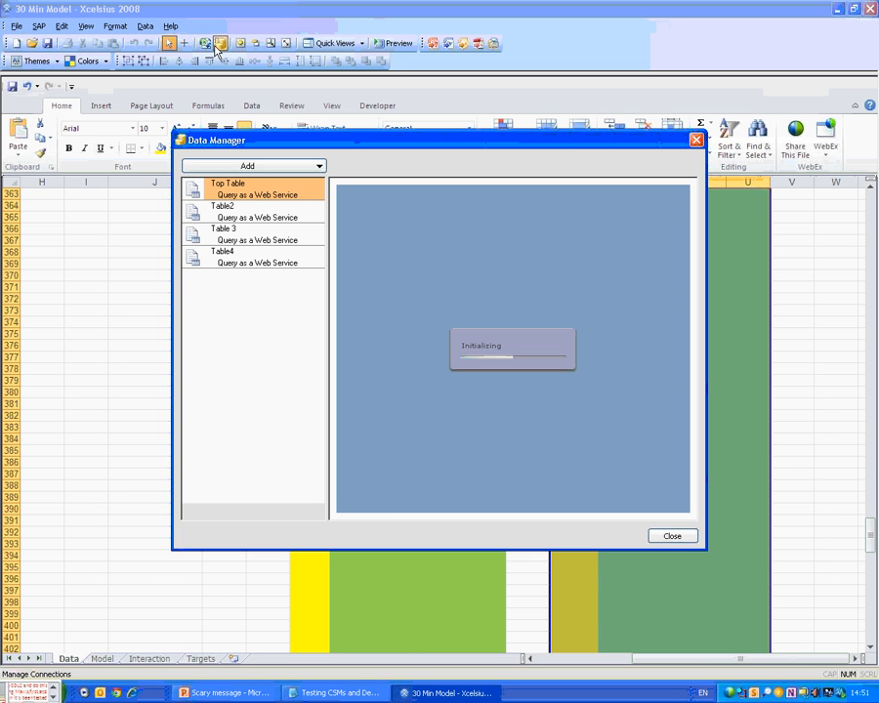
{"action": "left_click", "coordinate": [246, 240]}
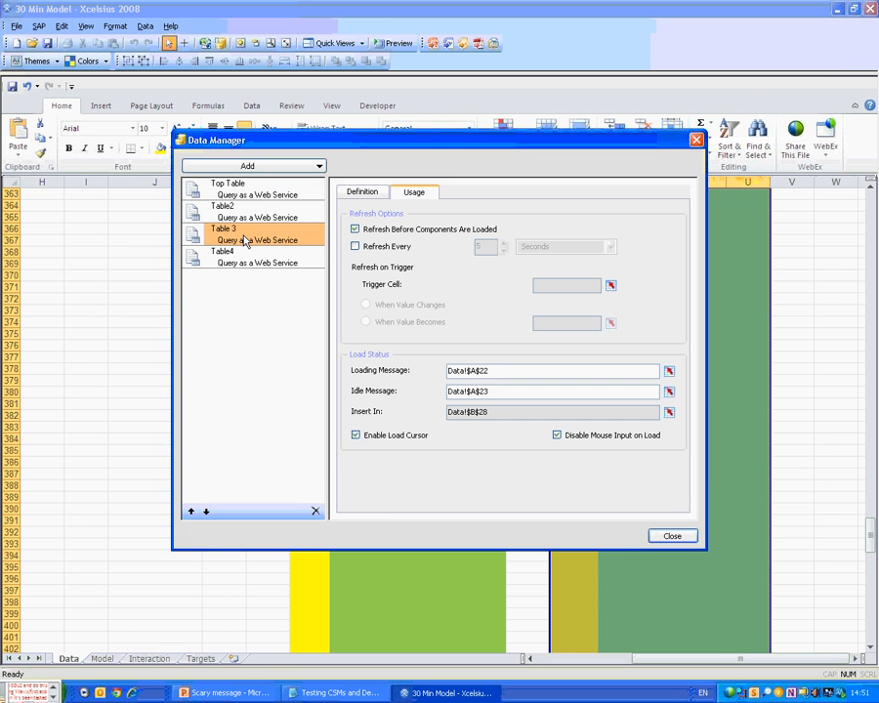
{"action": "left_click", "coordinate": [363, 193]}
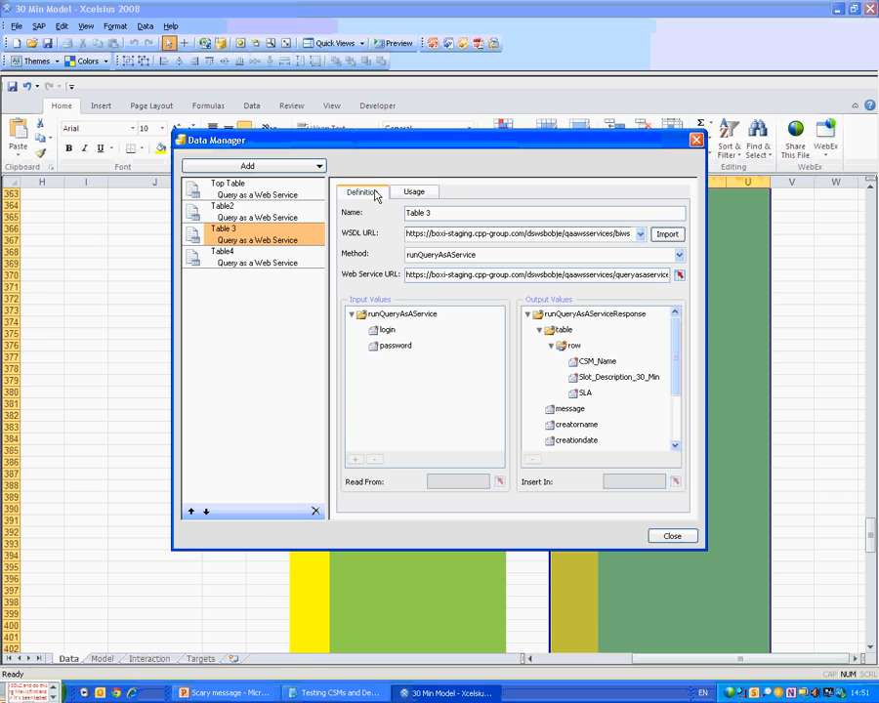
{"action": "left_click", "coordinate": [597, 361]}
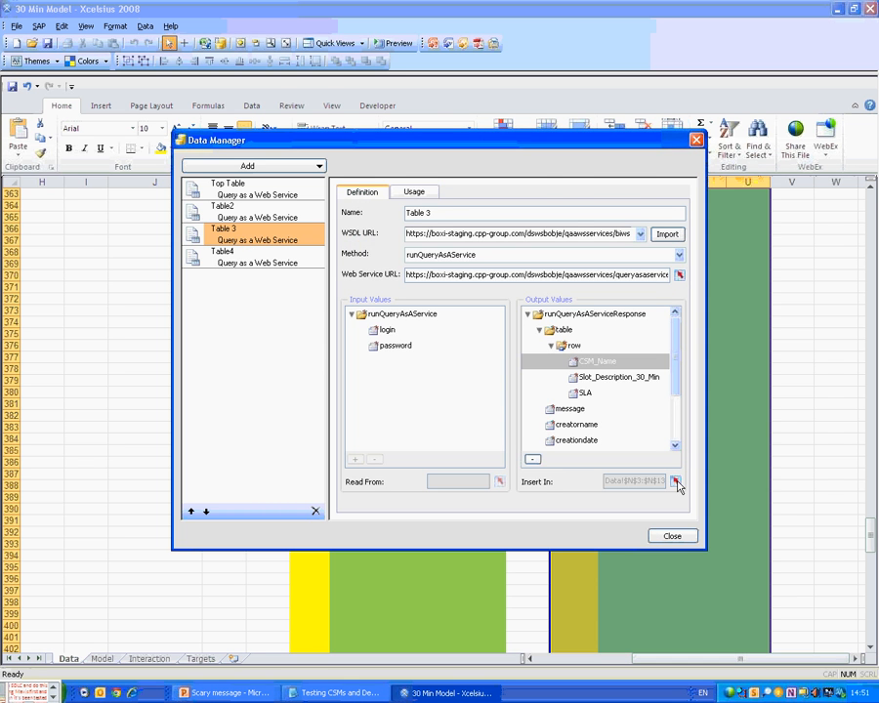
{"action": "left_click", "coordinate": [675, 482]}
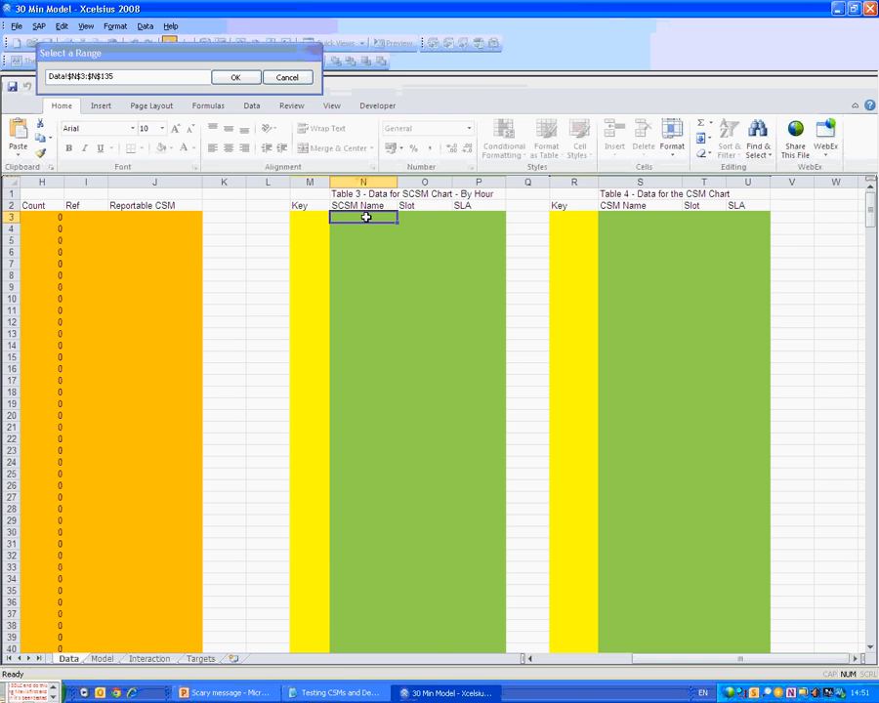
{"action": "left_click_drag", "start_coordinate": [366, 217], "coordinate": [358, 625]}
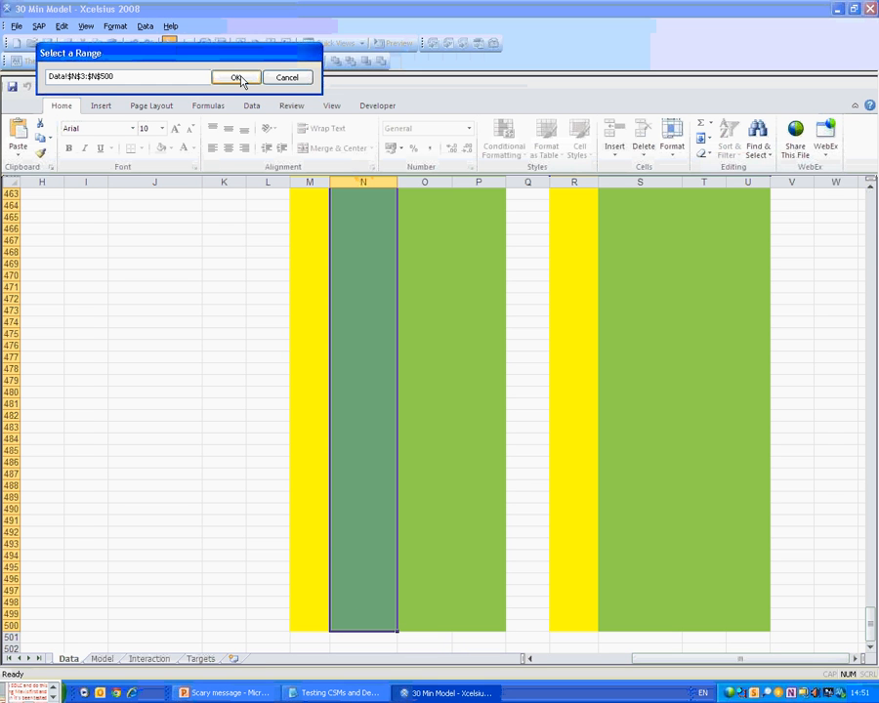
{"action": "left_click", "coordinate": [236, 78]}
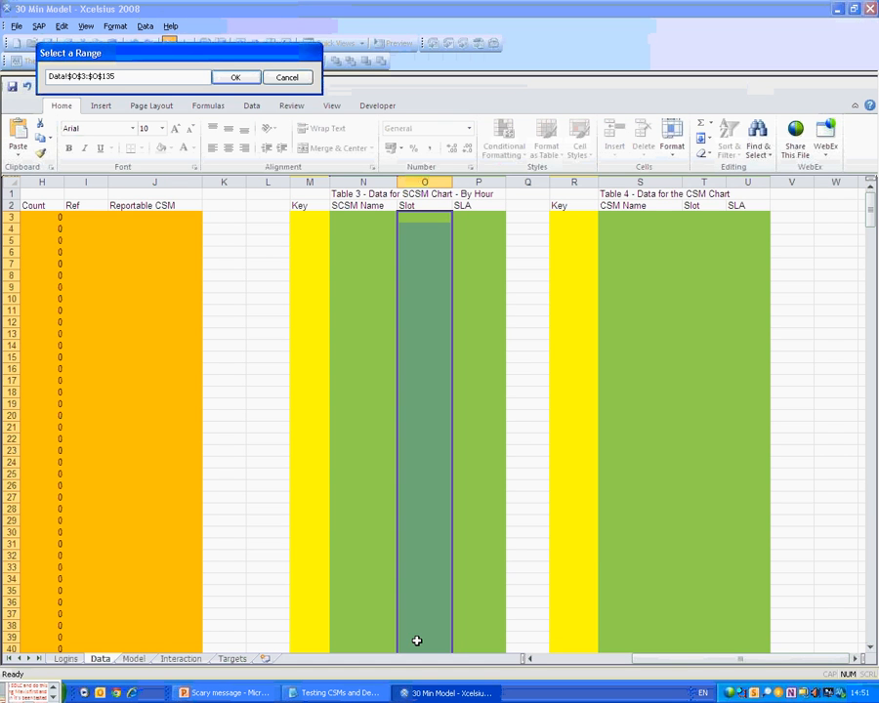
{"action": "left_click", "coordinate": [417, 217]}
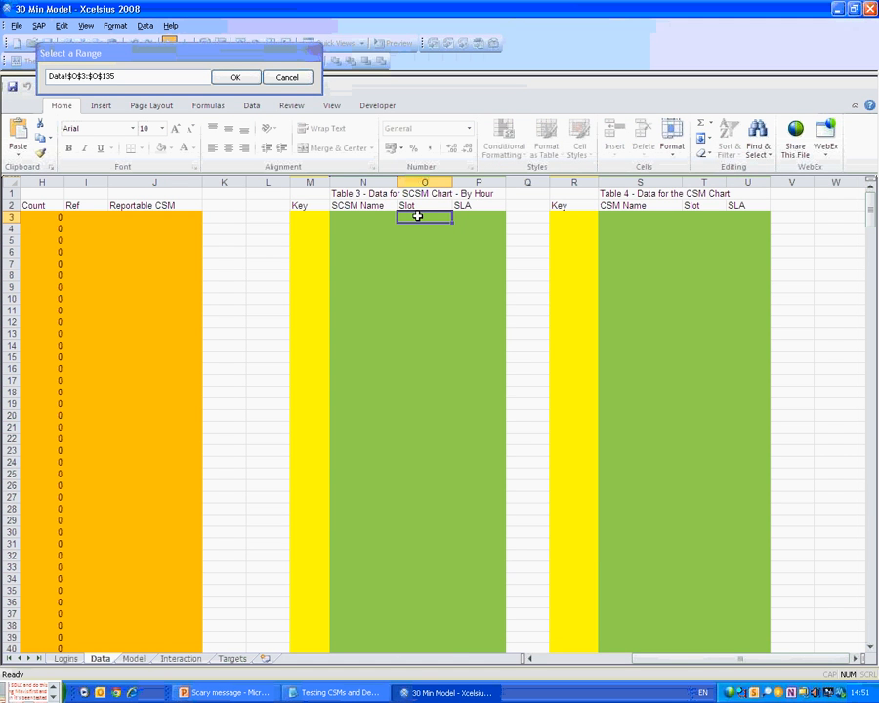
{"action": "left_click", "coordinate": [288, 76]}
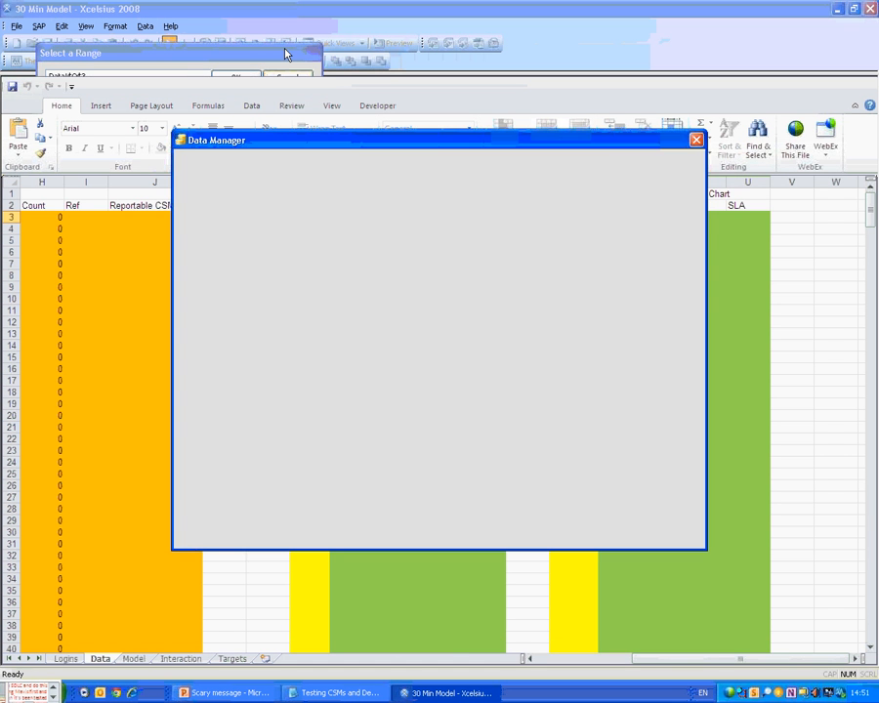
Change Maximum Number Of Rows in Excel Options preferences from 420 to 501.
{"action": "left_click", "coordinate": [14, 27]}
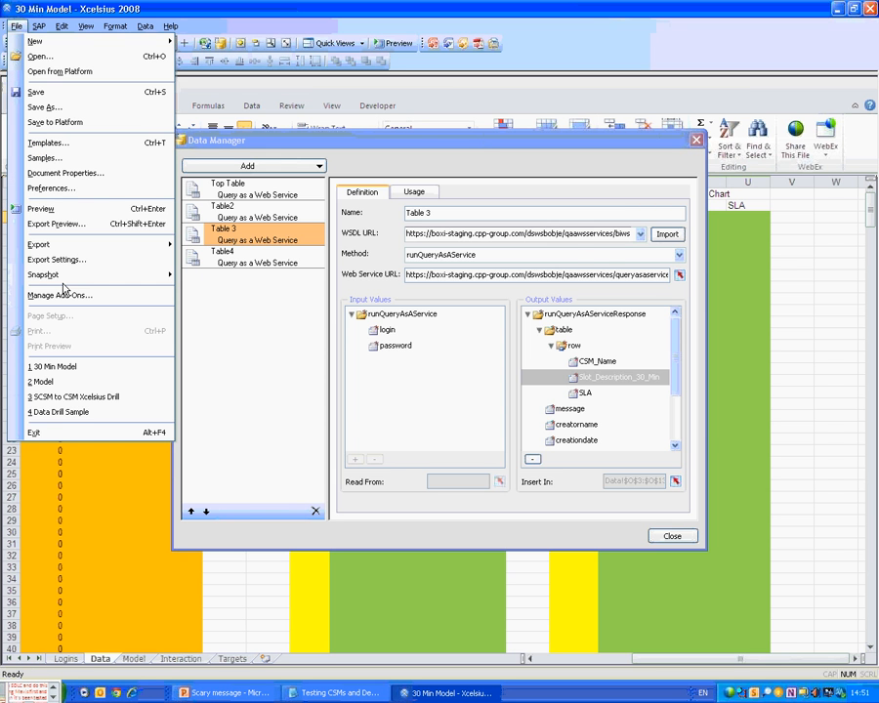
{"action": "left_click", "coordinate": [54, 188]}
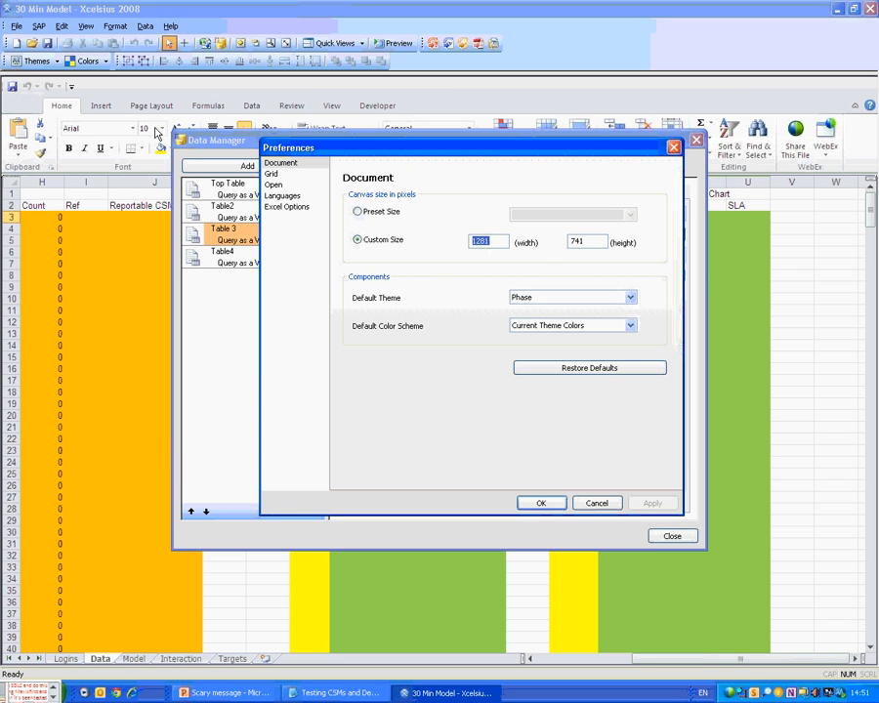
{"action": "left_click", "coordinate": [286, 206]}
{"action": "left_click_drag", "start_coordinate": [384, 277], "coordinate": [308, 275]}
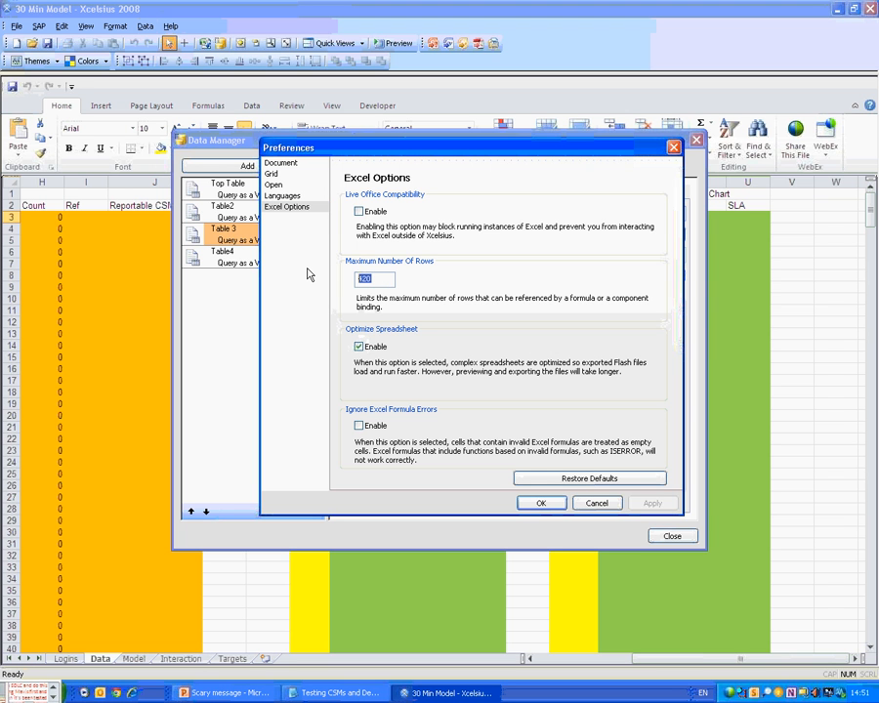
{"action": "type", "text": "501"}
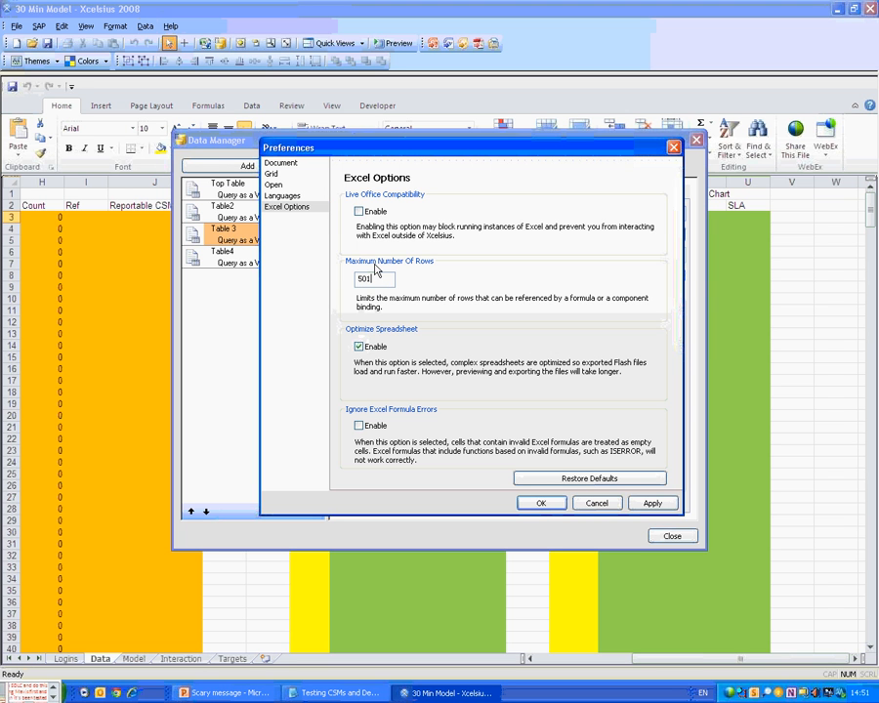
{"action": "left_click", "coordinate": [540, 503]}
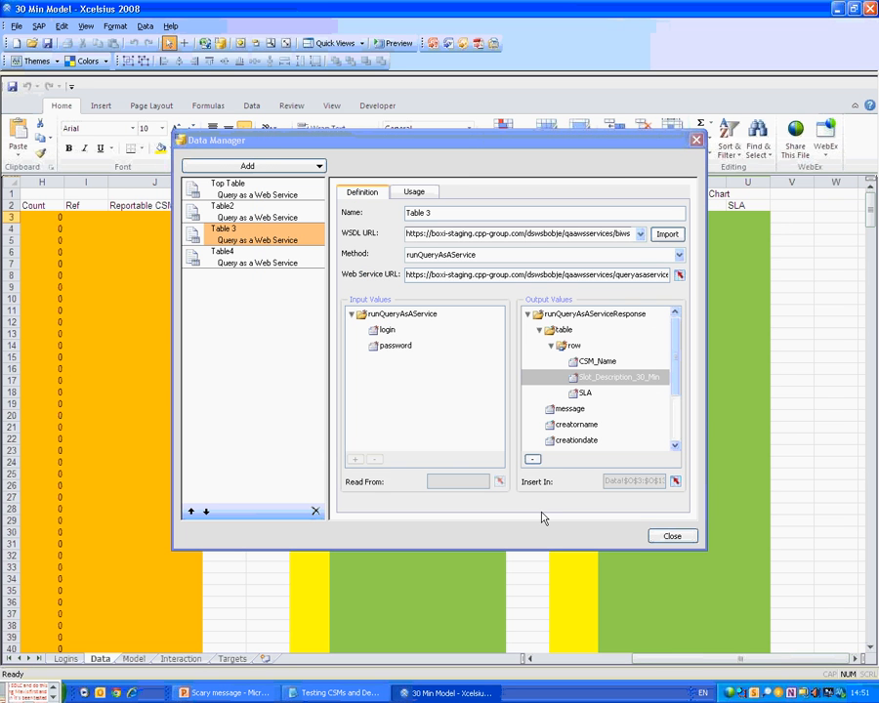
Set Table 3's CSM_Name insert range to Data!N3:N500.
{"action": "left_click", "coordinate": [602, 363]}
{"action": "left_click", "coordinate": [676, 482]}
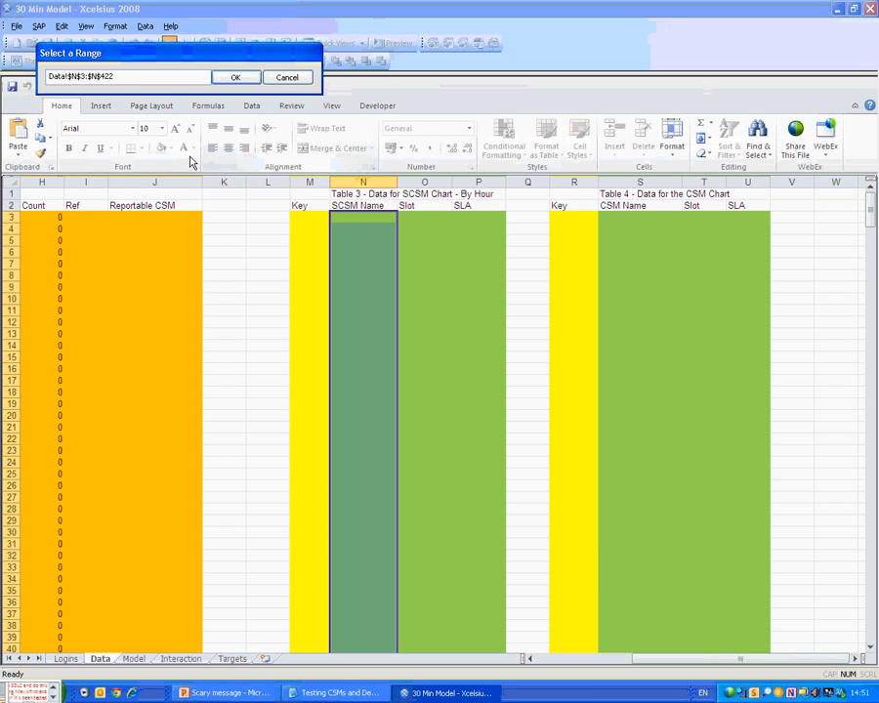
{"action": "left_click", "coordinate": [208, 75]}
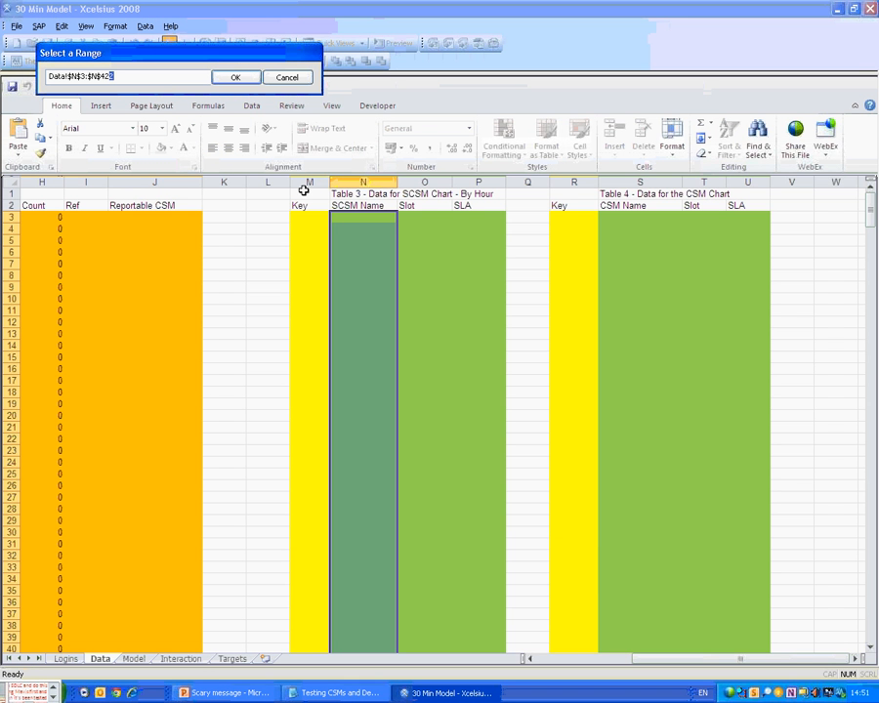
{"action": "left_click_drag", "start_coordinate": [363, 217], "coordinate": [309, 276]}
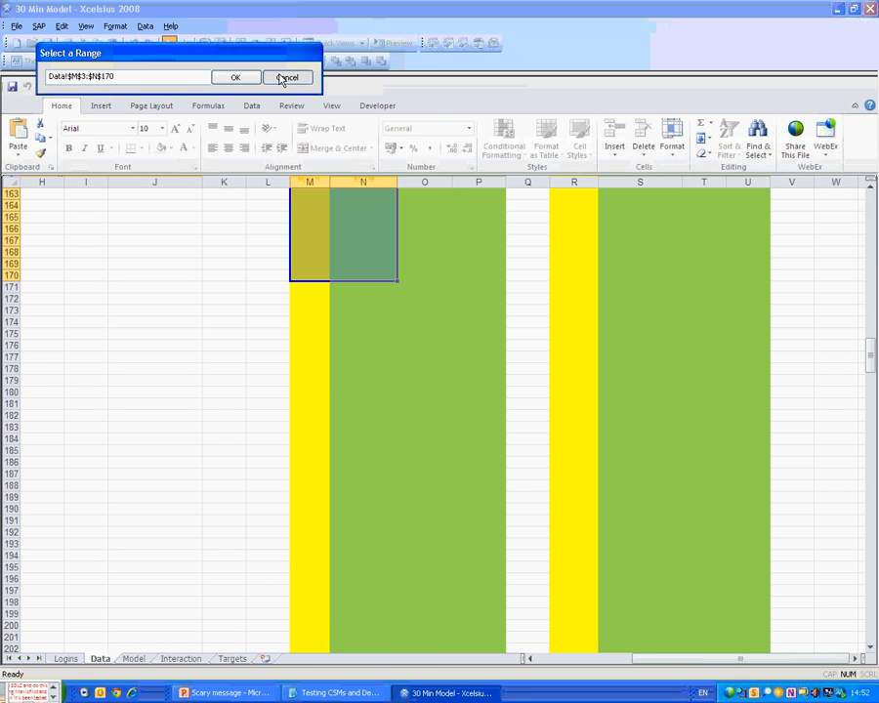
{"action": "left_click", "coordinate": [284, 78]}
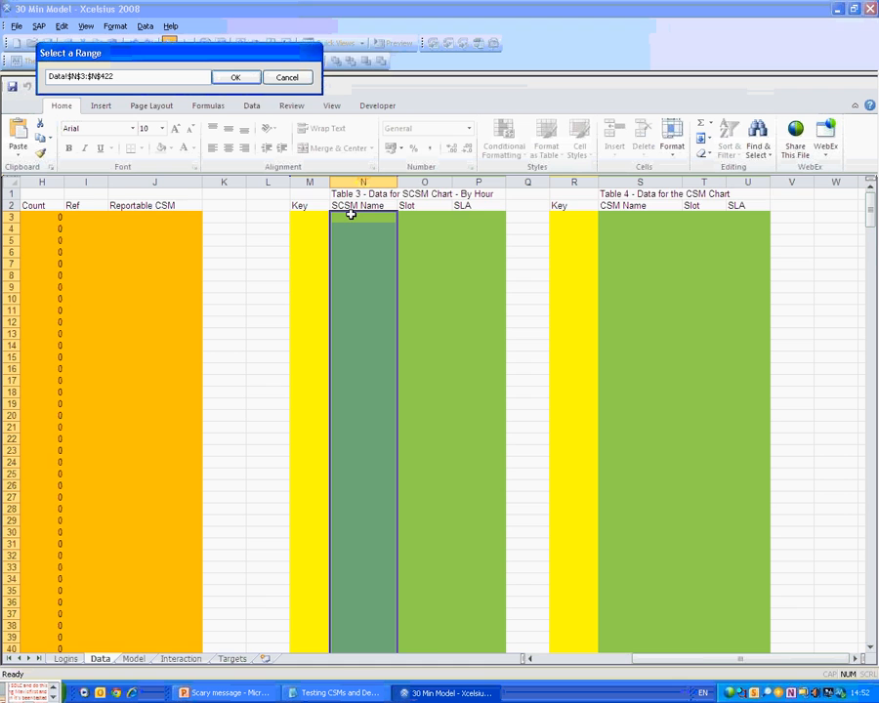
{"action": "left_click_drag", "start_coordinate": [351, 214], "coordinate": [359, 626]}
{"action": "left_click", "coordinate": [235, 77]}
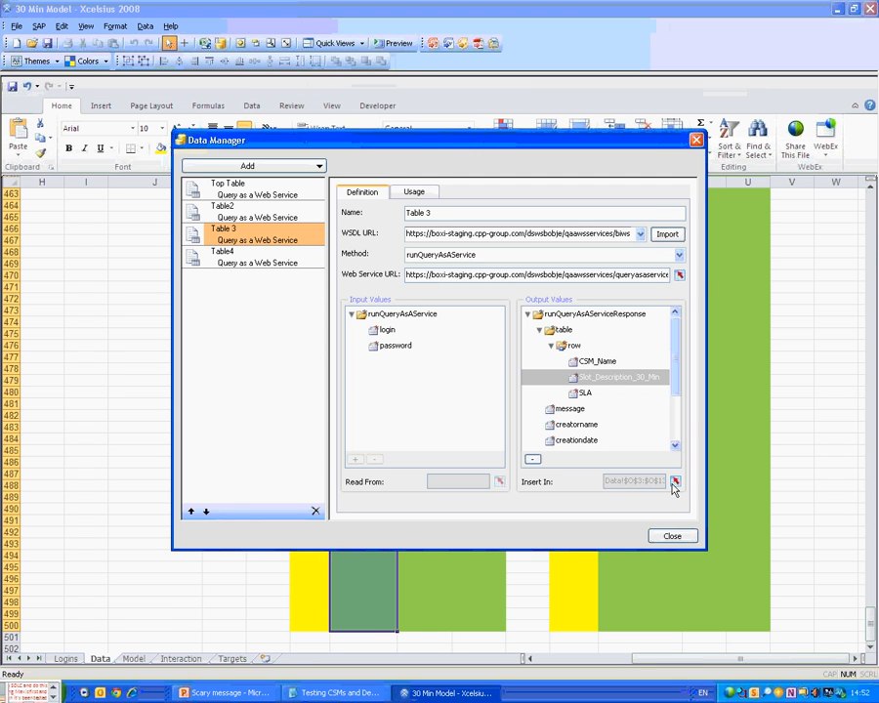
Bind Slot_Description_30_Min to O3:O500 and SLA to P3:P500.
{"action": "left_click", "coordinate": [674, 482]}
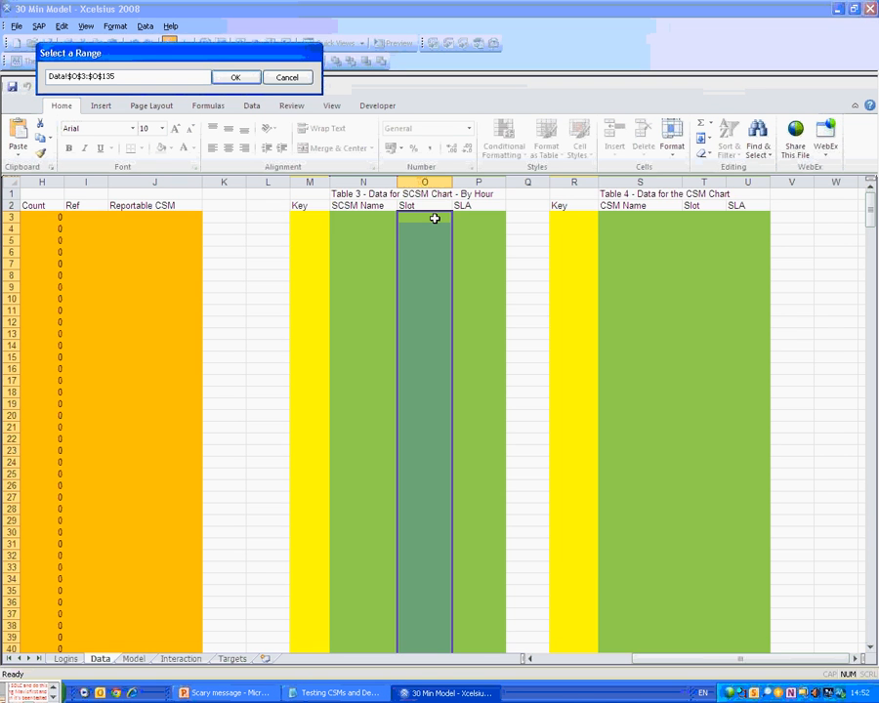
{"action": "left_click_drag", "start_coordinate": [435, 218], "coordinate": [438, 625]}
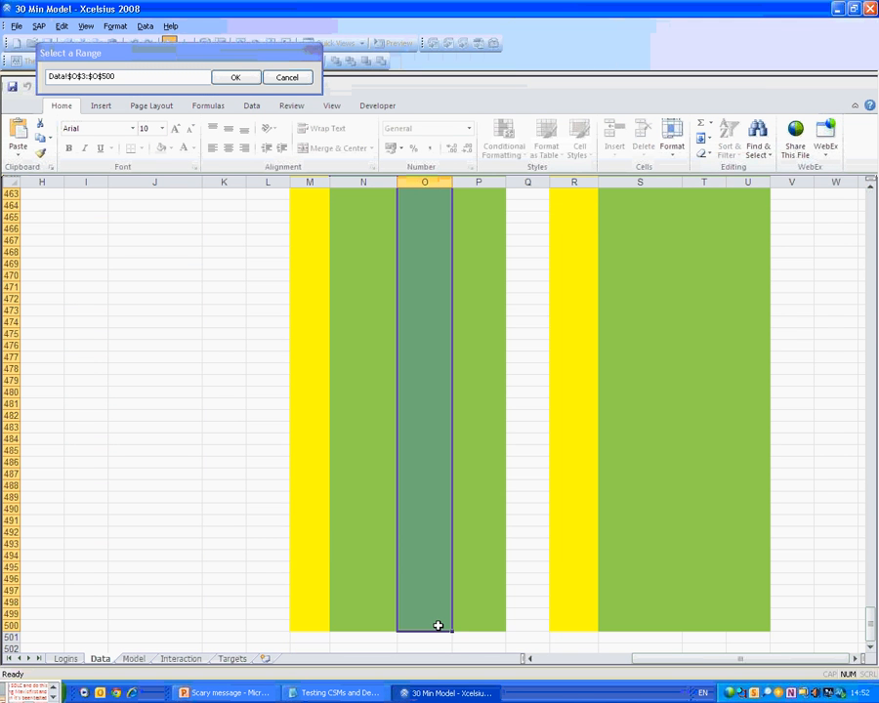
{"action": "left_click", "coordinate": [234, 77]}
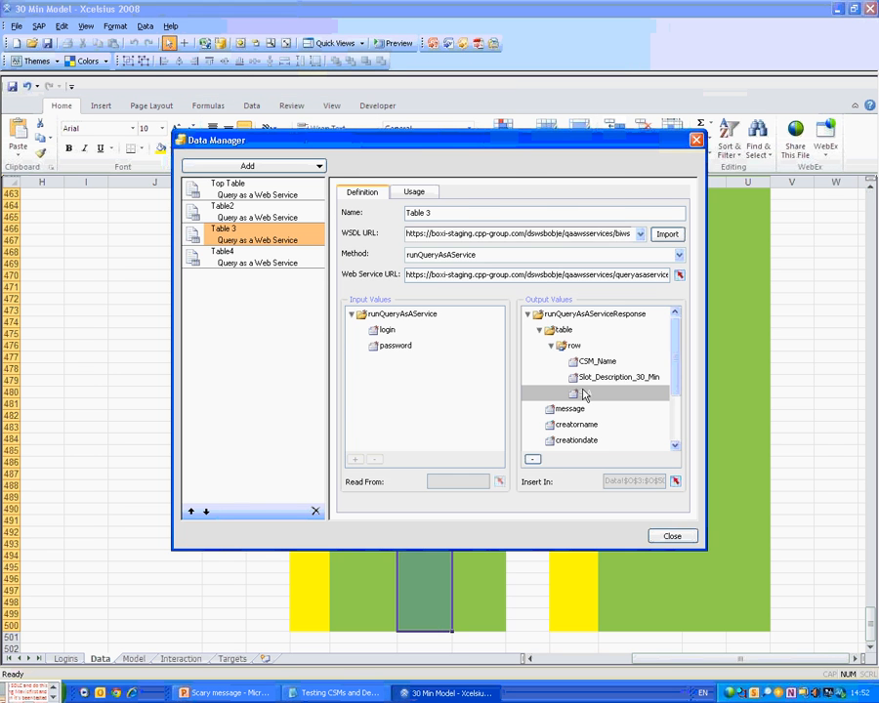
{"action": "left_click", "coordinate": [675, 482]}
{"action": "left_click_drag", "start_coordinate": [478, 218], "coordinate": [499, 652]}
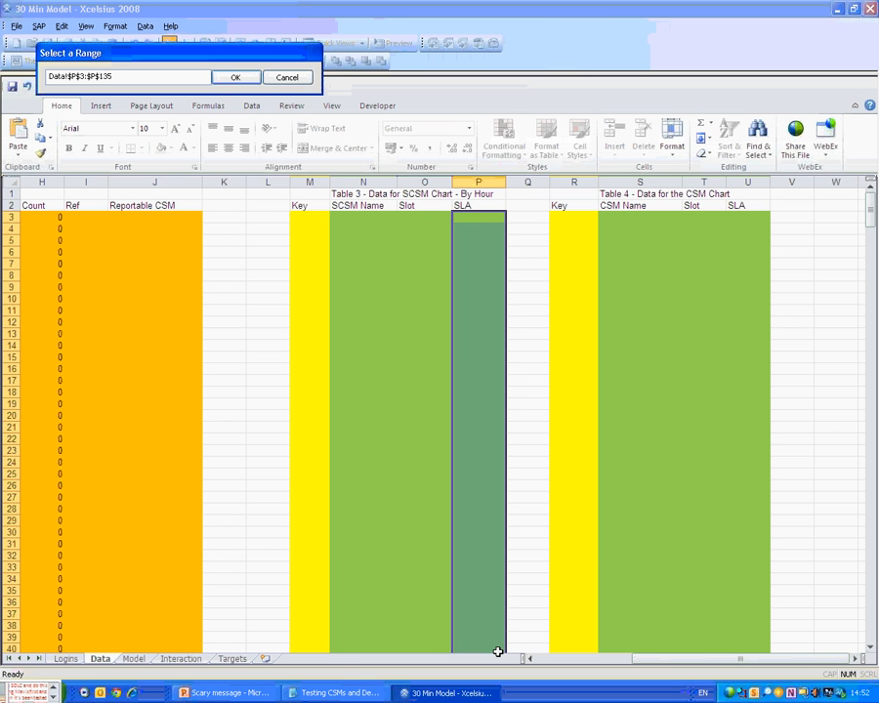
{"action": "left_click_drag", "start_coordinate": [477, 219], "coordinate": [486, 624]}
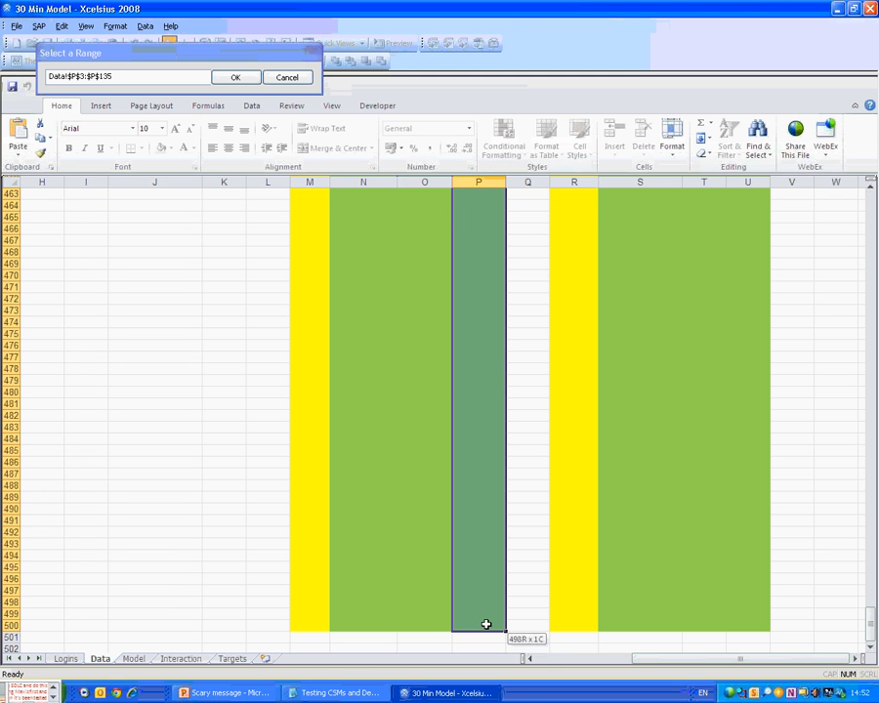
{"action": "left_click", "coordinate": [235, 77]}
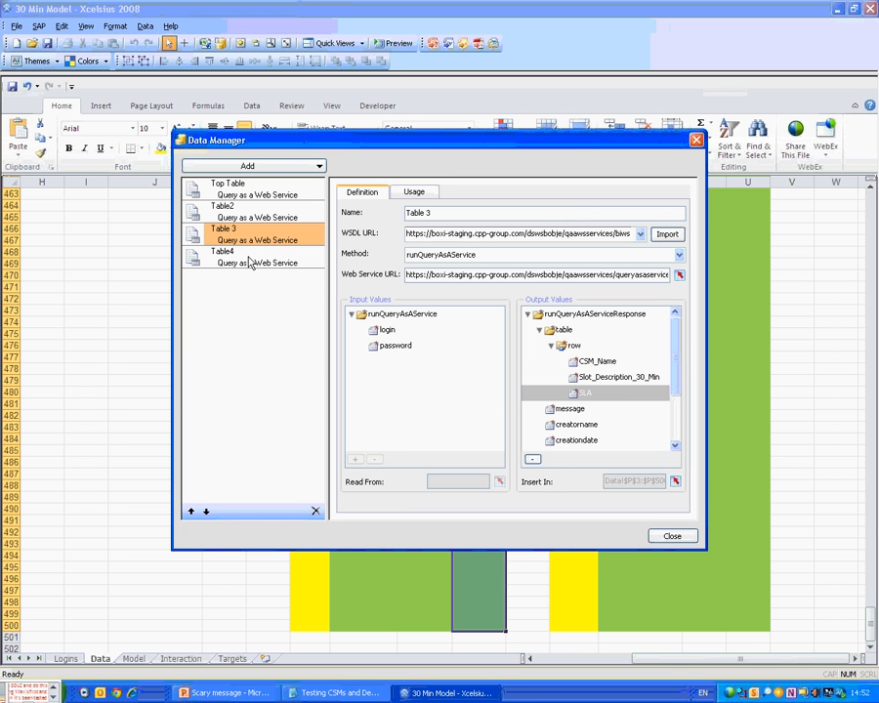
Bind Table4's Team_Name output to Data!S3:S500.
{"action": "left_click", "coordinate": [250, 262]}
{"action": "left_click", "coordinate": [363, 193]}
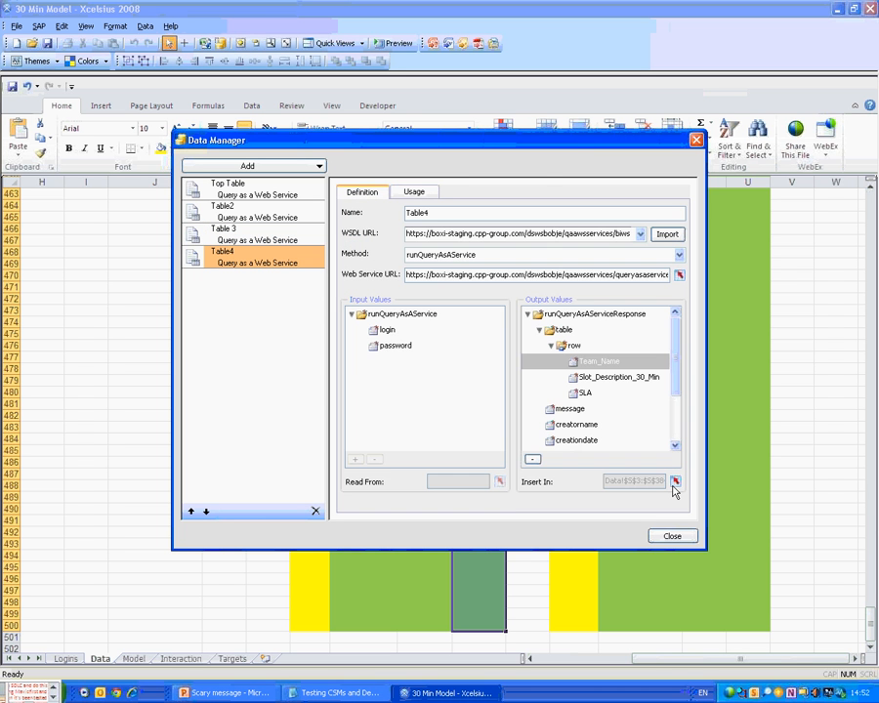
{"action": "left_click", "coordinate": [674, 482]}
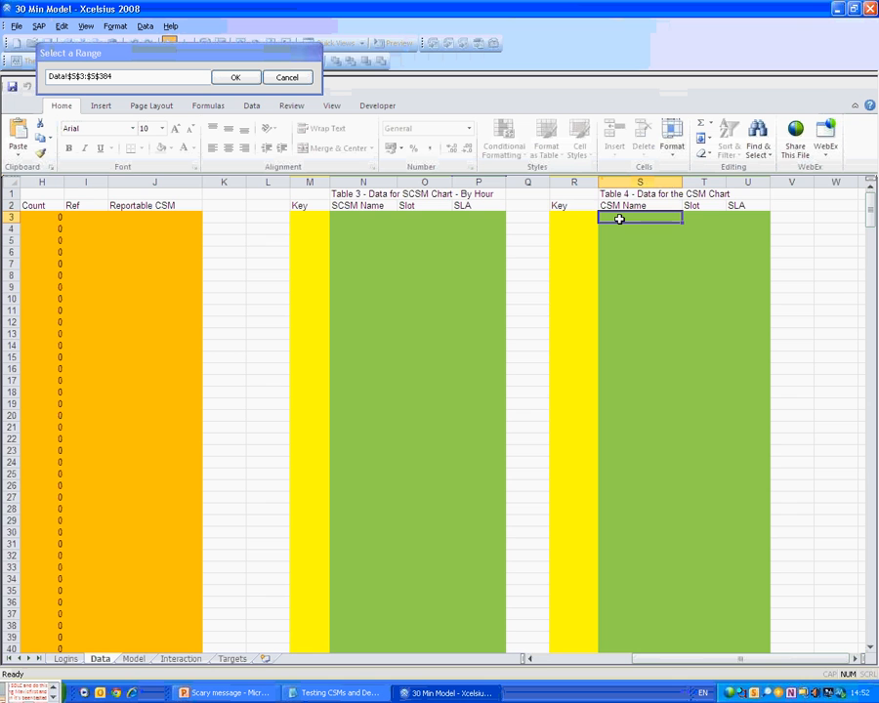
{"action": "key", "text": "ctrl+shift+Down"}
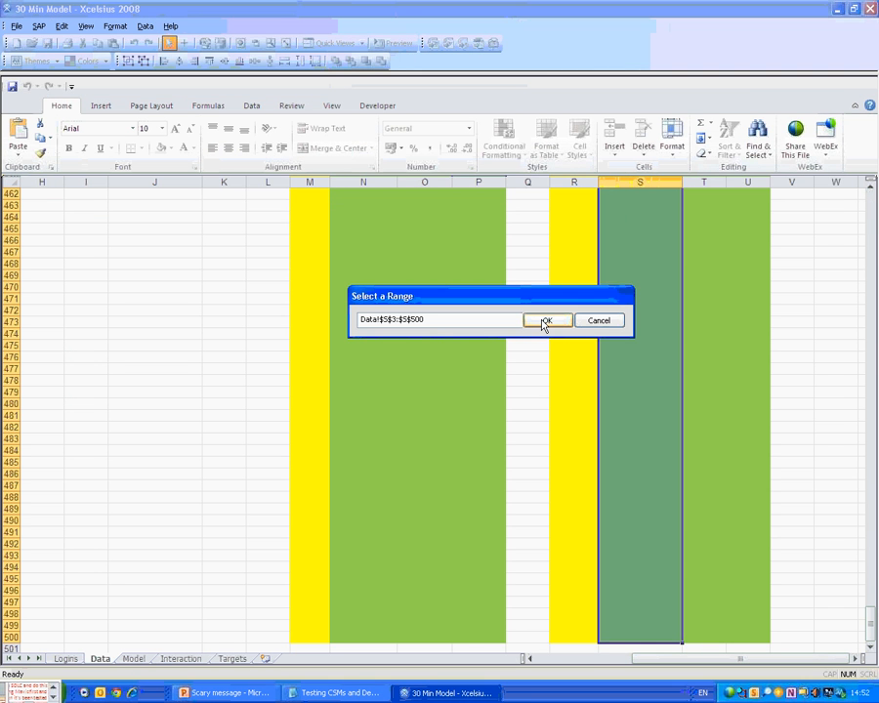
{"action": "left_click", "coordinate": [544, 321]}
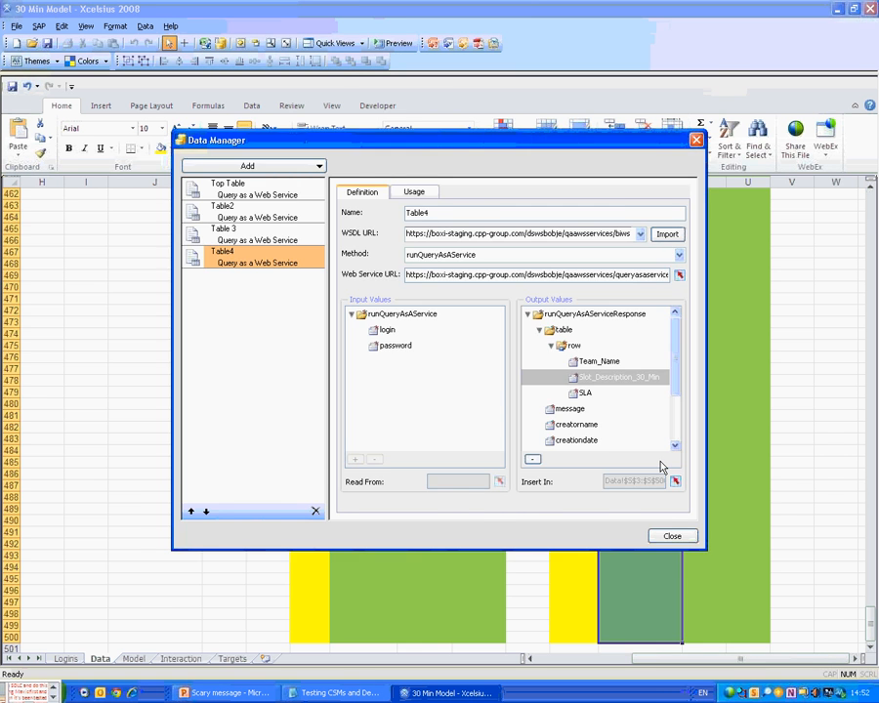
Bind Table4's Slot output to Data!T3:T500.
{"action": "left_click", "coordinate": [675, 480]}
{"action": "left_click", "coordinate": [693, 217]}
{"action": "key", "text": "ctrl+shift+End"}
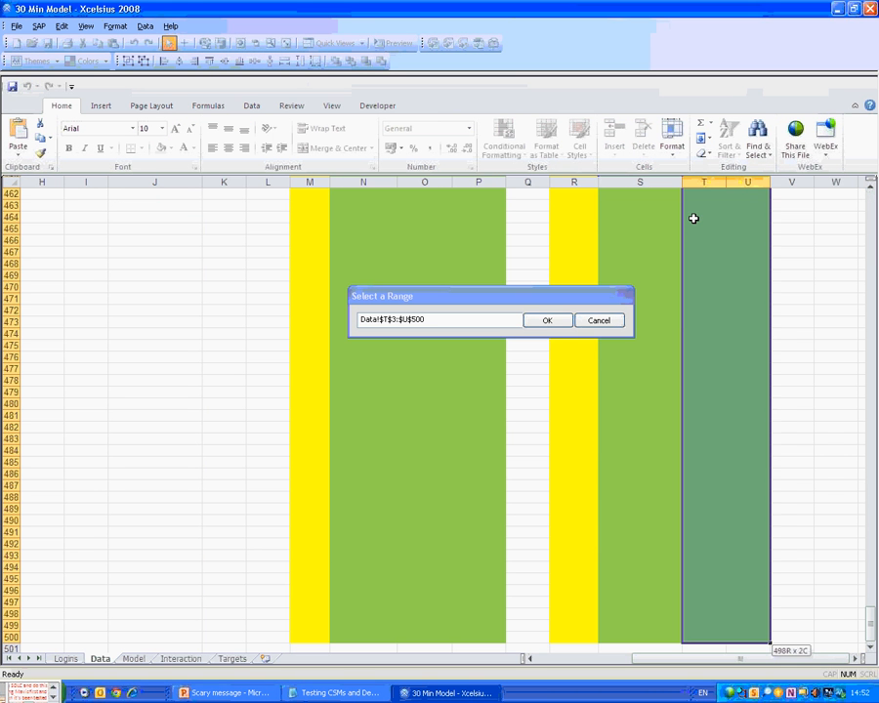
{"action": "key", "text": "shift+Left"}
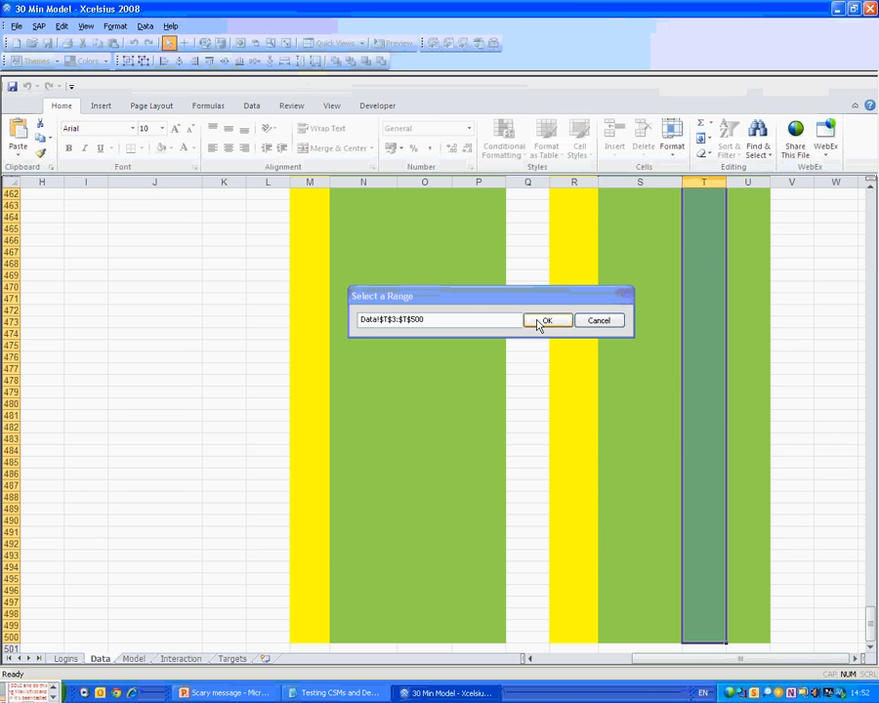
{"action": "left_click", "coordinate": [546, 322]}
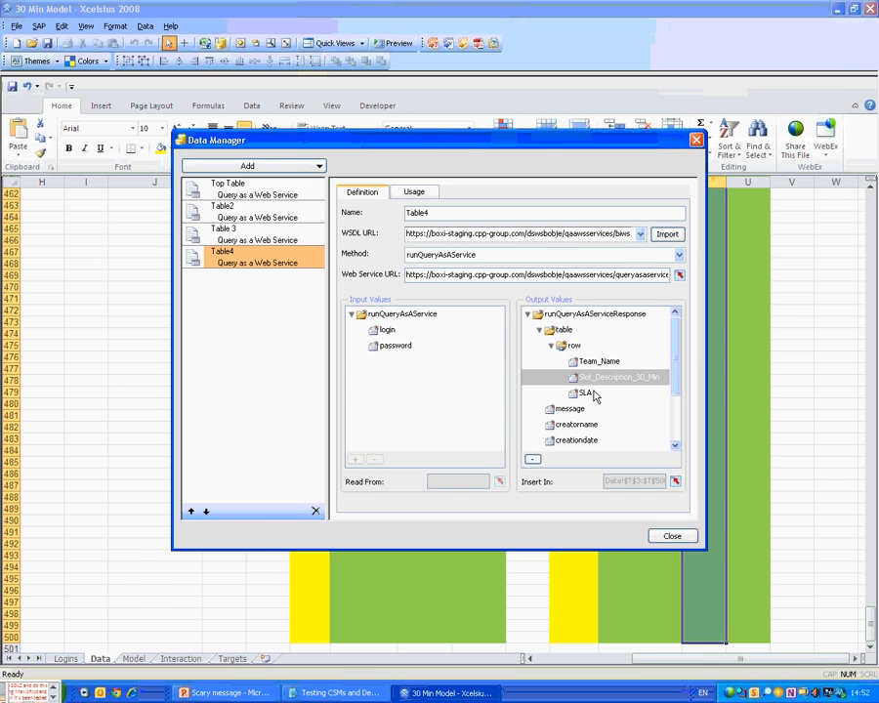
Bind Table4's SLA output to Data!U3:U500 and close Data Manager.
{"action": "left_click", "coordinate": [590, 394]}
{"action": "left_click", "coordinate": [676, 482]}
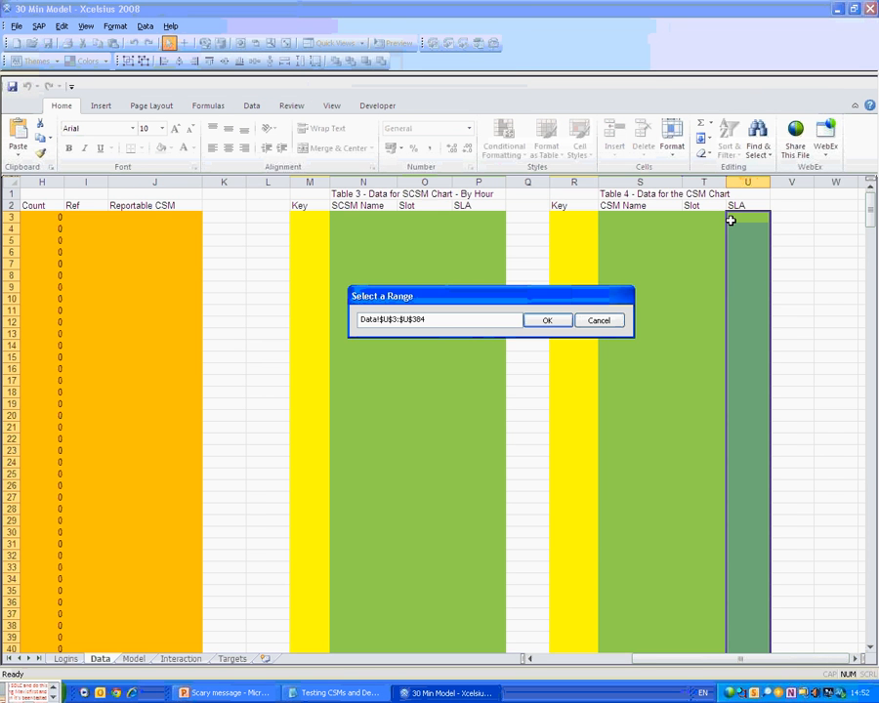
{"action": "left_click", "coordinate": [730, 220]}
{"action": "key", "text": "ctrl+shift+Down"}
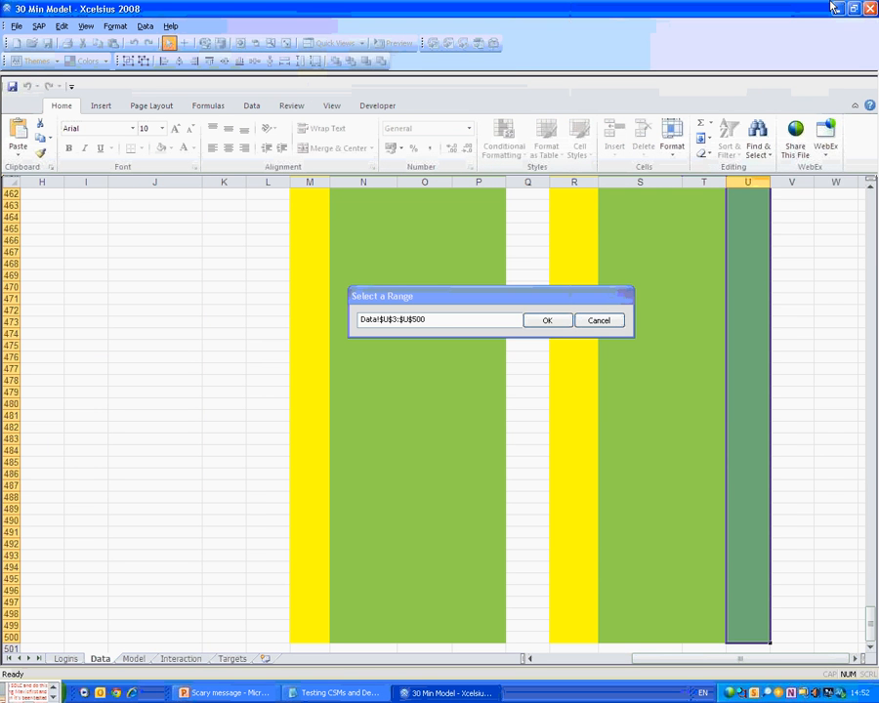
{"action": "left_click", "coordinate": [547, 321]}
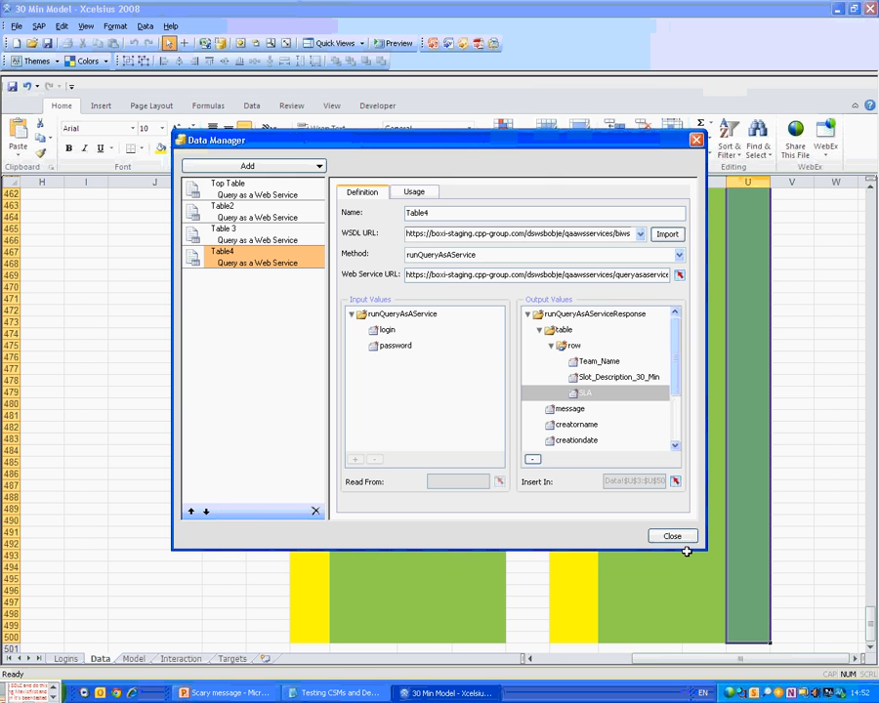
{"action": "left_click", "coordinate": [673, 536]}
{"action": "left_click", "coordinate": [549, 311]}
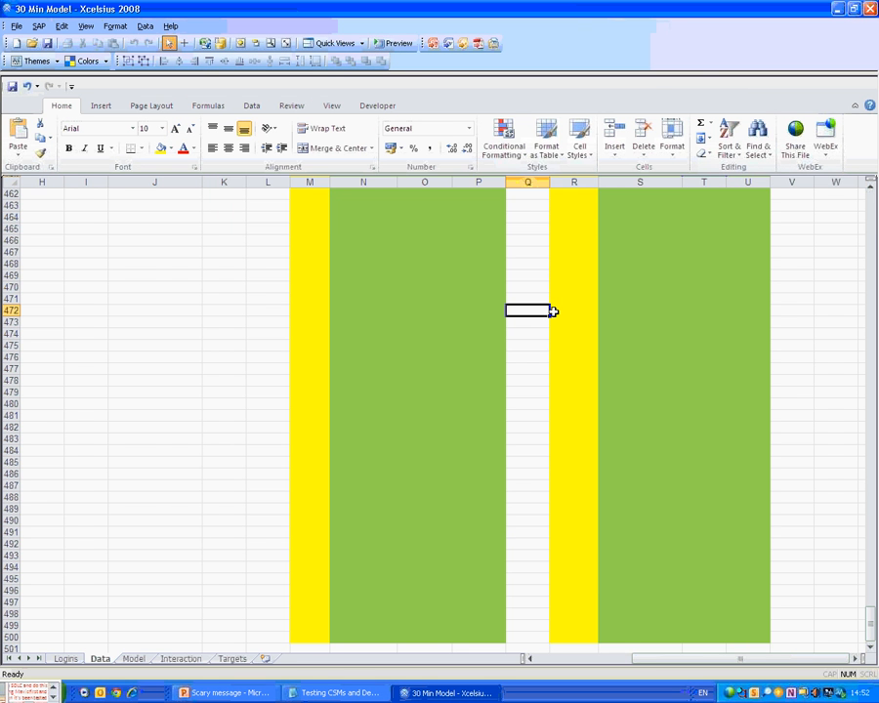
Show the canvas, preview and refresh to confirm all four queries load, then exit preview.
{"action": "left_click_drag", "start_coordinate": [676, 75], "coordinate": [681, 290]}
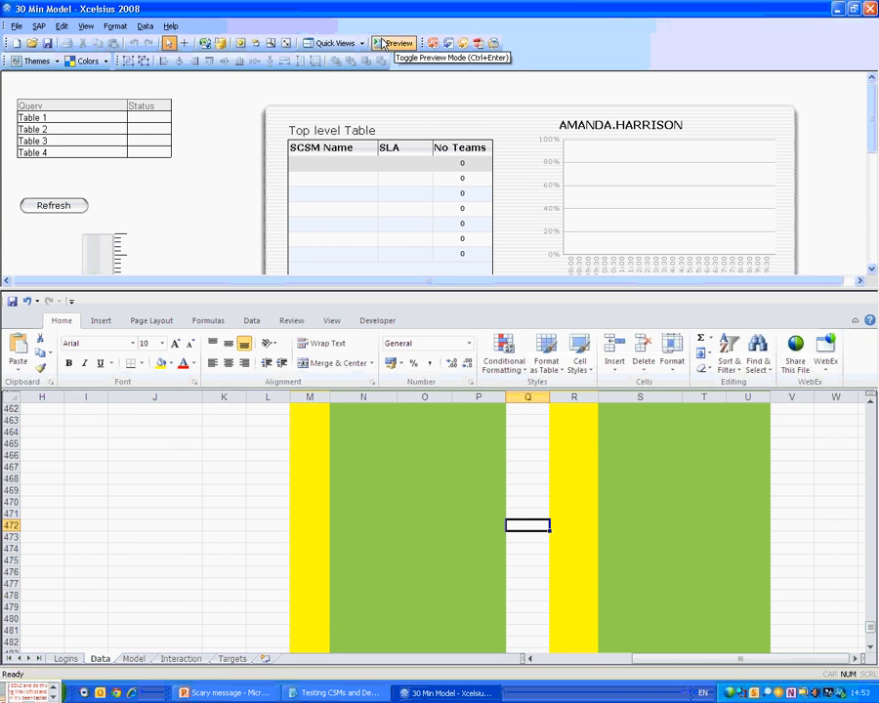
{"action": "left_click", "coordinate": [383, 44]}
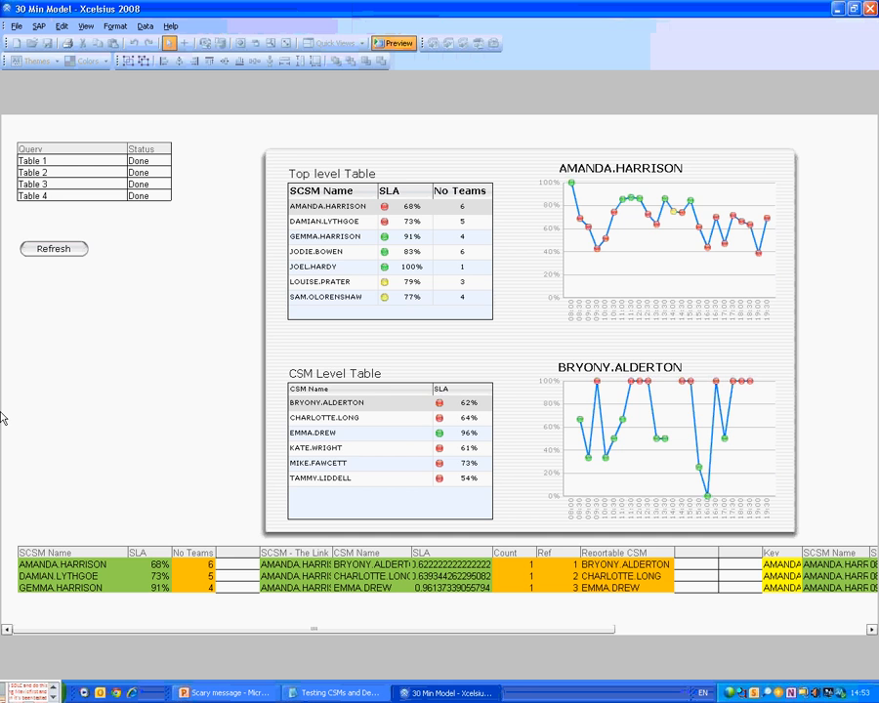
{"action": "left_click_drag", "start_coordinate": [289, 629], "coordinate": [543, 644]}
{"action": "left_click", "coordinate": [57, 246]}
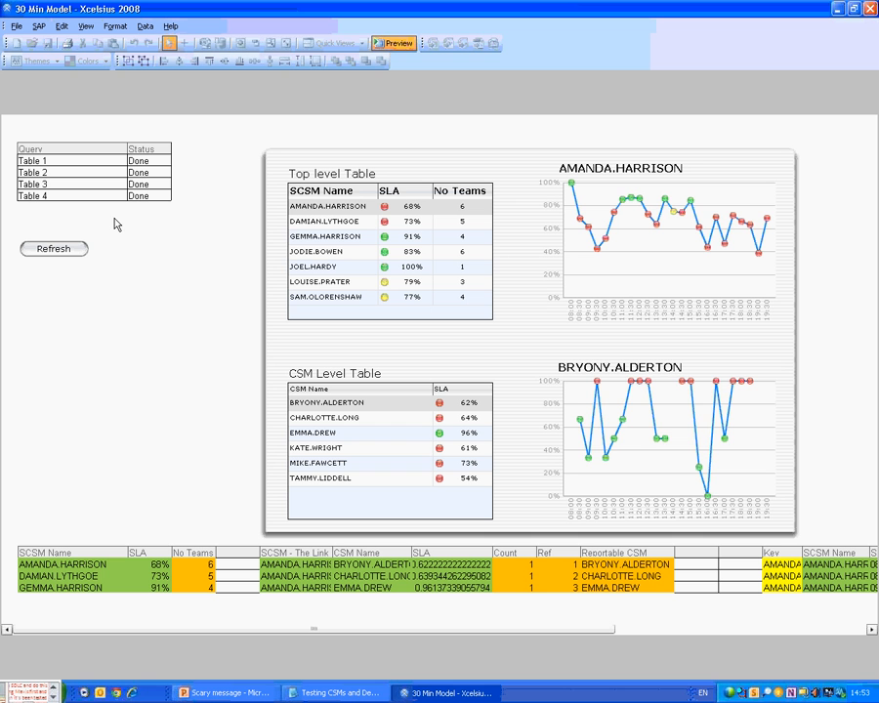
{"action": "left_click", "coordinate": [391, 45]}
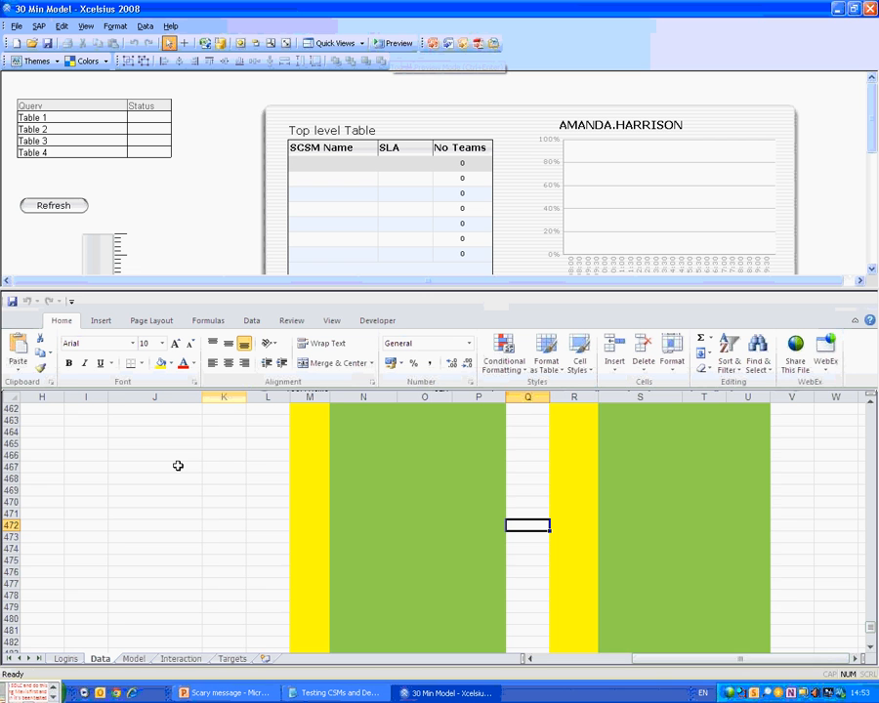
Move to the Prog Bar Visiblity and Visible Key cells in column B.
{"action": "key", "text": "ctrl+Left"}
{"action": "left_click", "coordinate": [106, 594]}
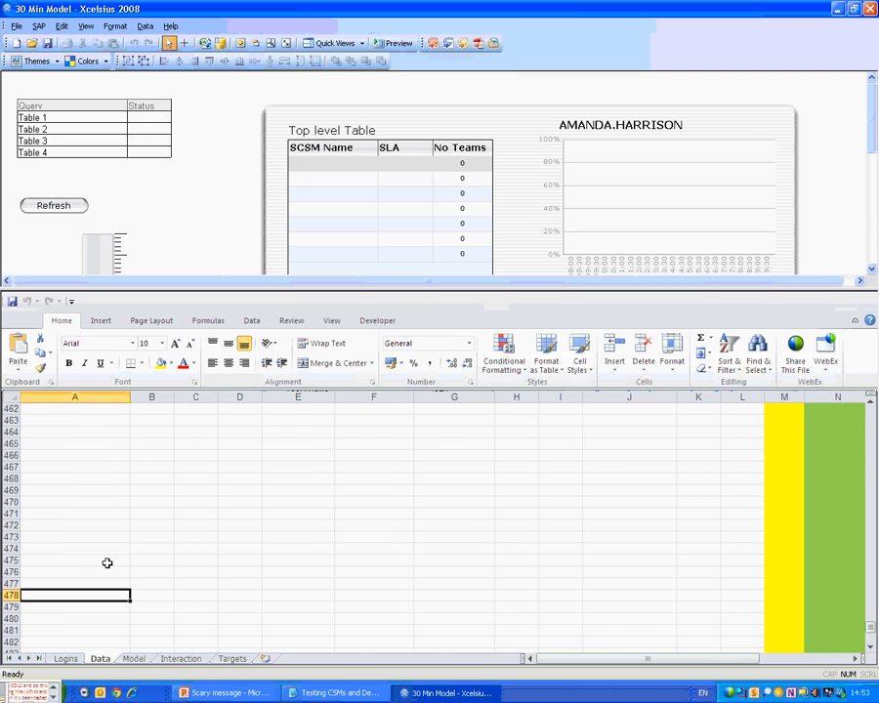
{"action": "key", "text": "ctrl+Up"}
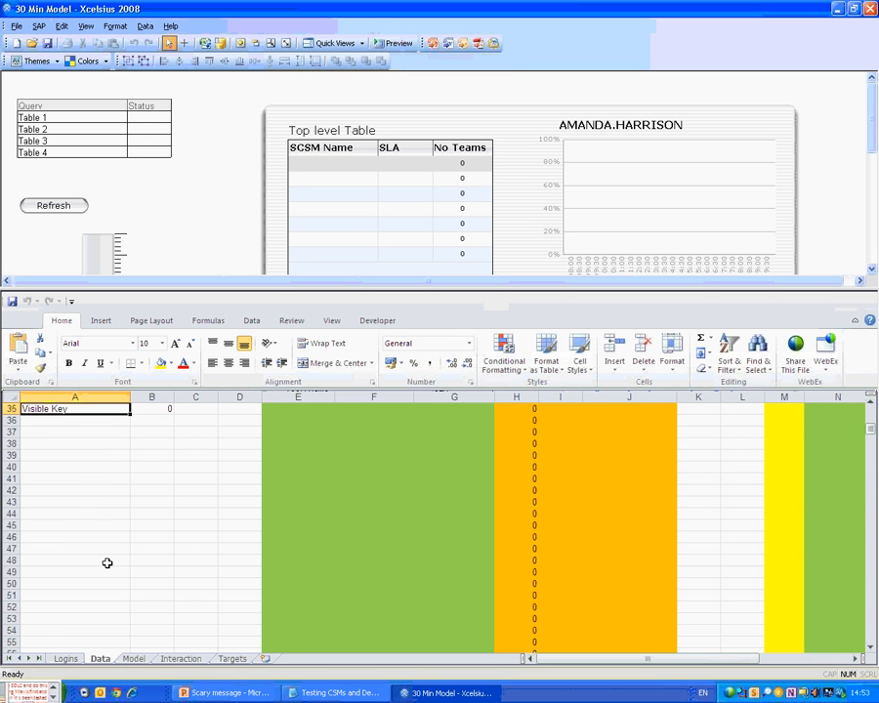
{"action": "key", "text": "ctrl+Up"}
{"action": "key", "text": "ctrl+Up"}
{"action": "key", "text": "ctrl+Up"}
{"action": "key", "text": "ctrl+Up"}
{"action": "left_click", "coordinate": [105, 514]}
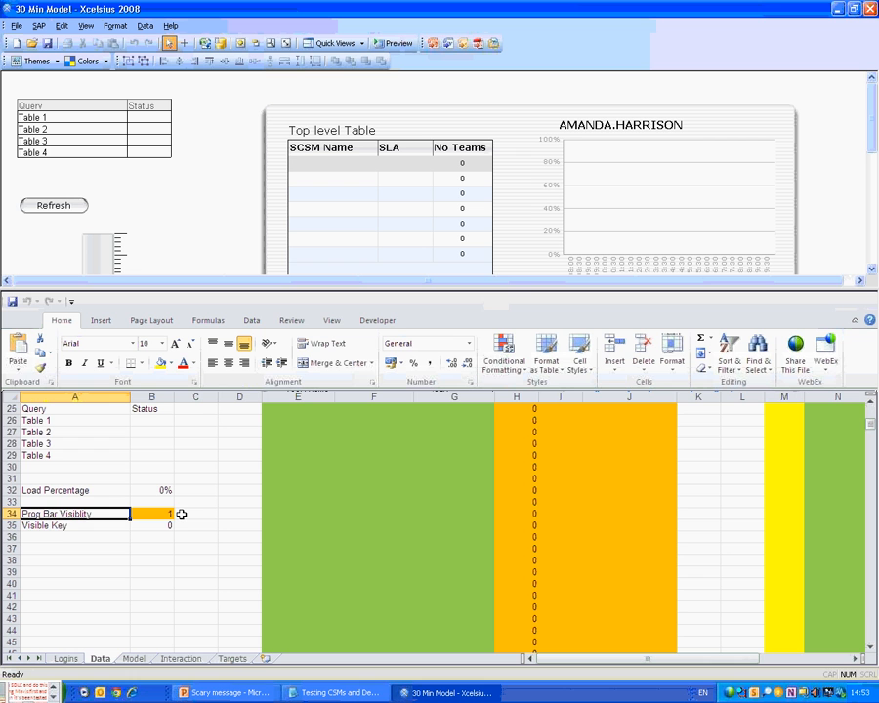
{"action": "key", "text": "Right"}
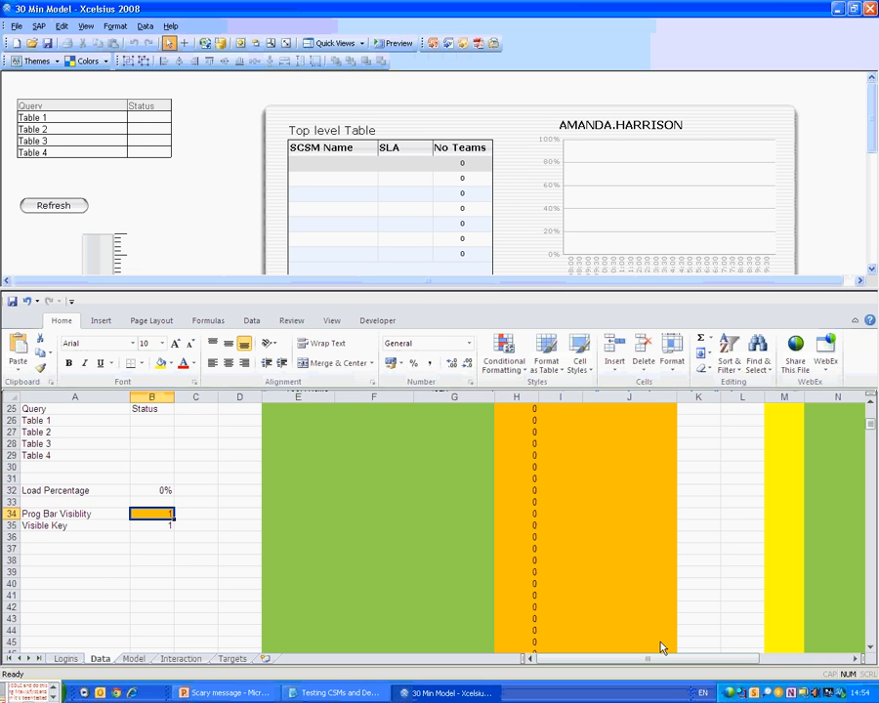
Preview the dashboard and refresh to watch the progress bar, then exit preview.
{"action": "left_click", "coordinate": [394, 43]}
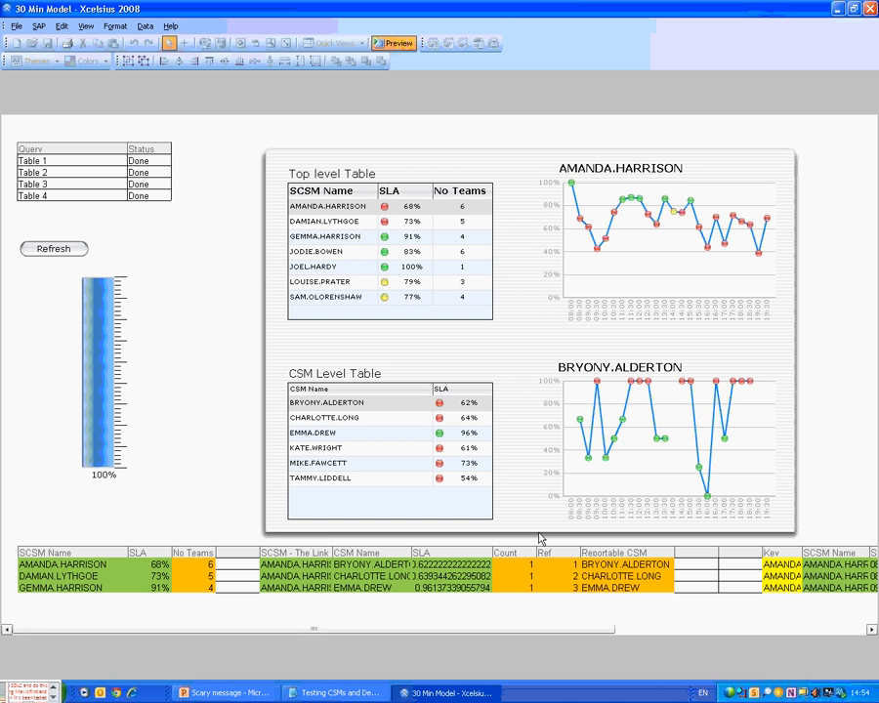
{"action": "left_click", "coordinate": [64, 250]}
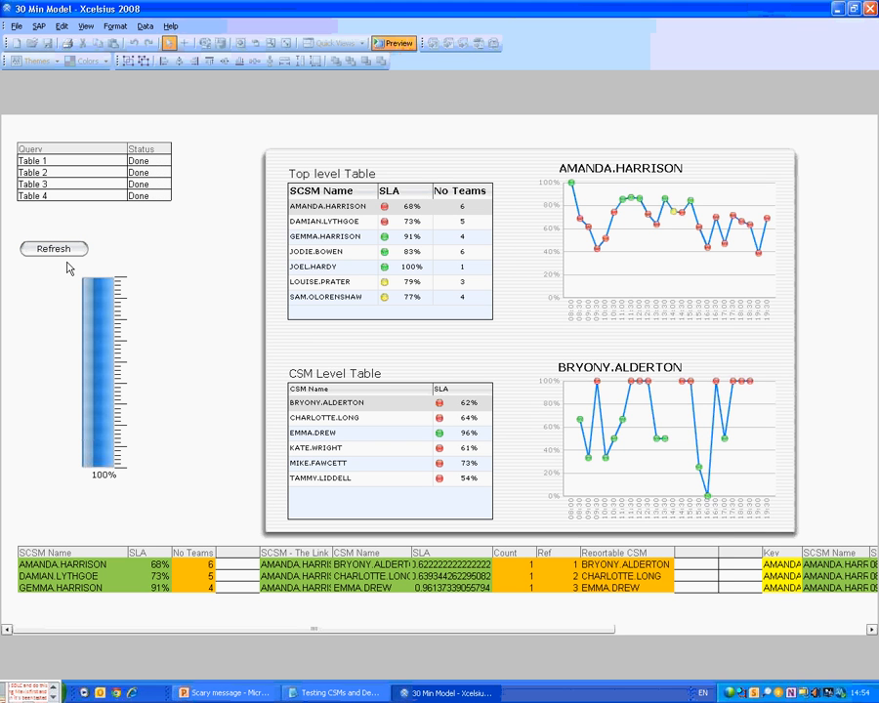
{"action": "left_click", "coordinate": [390, 46]}
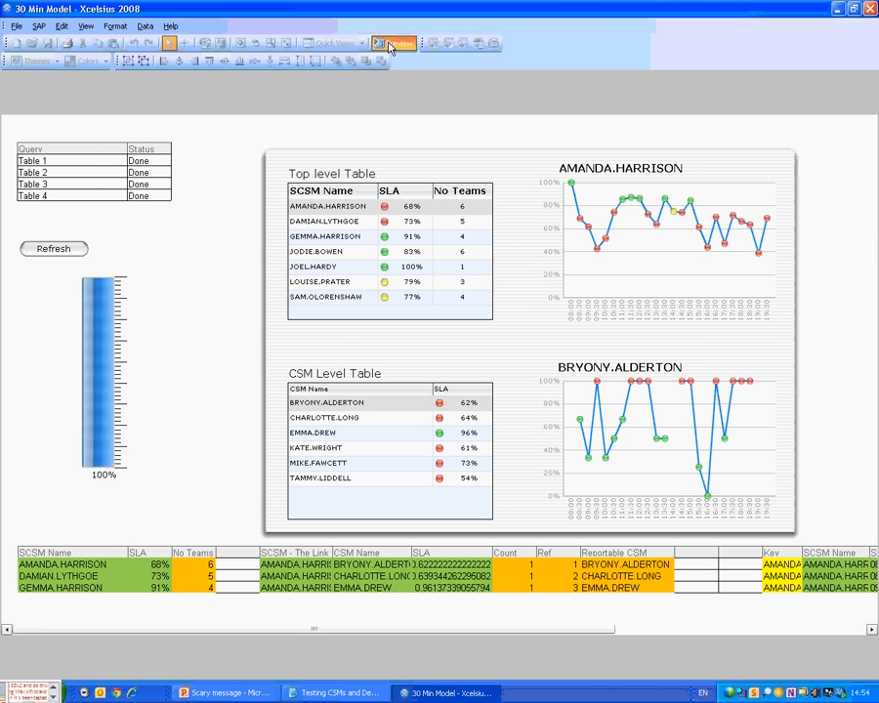
{"action": "left_click", "coordinate": [390, 46]}
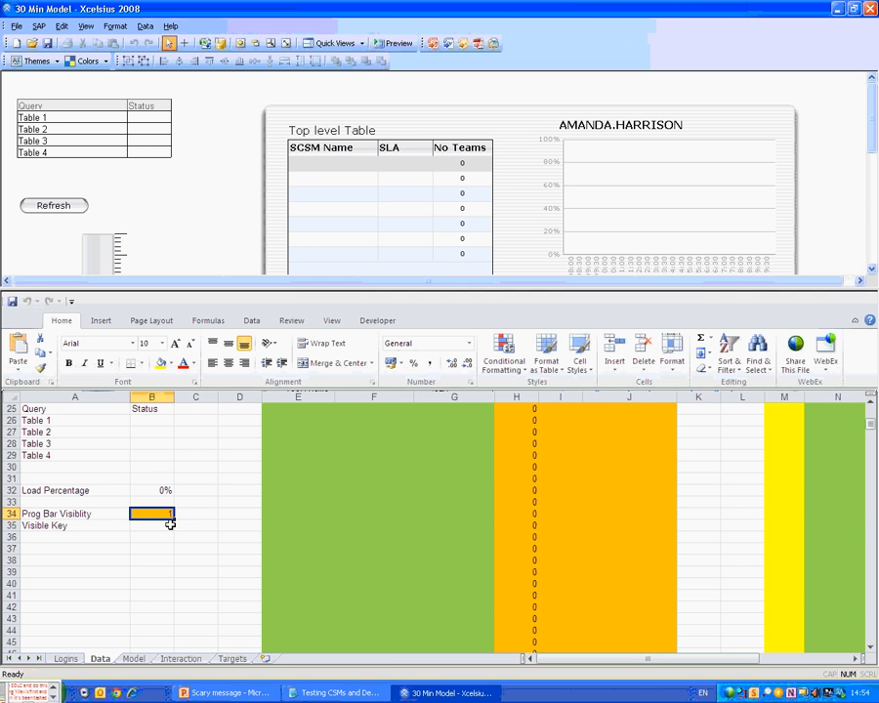
Enter 1 as the Visible Key value in B35.
{"action": "left_click", "coordinate": [170, 524]}
{"action": "type", "text": "1"}
{"action": "key", "text": "Tab"}
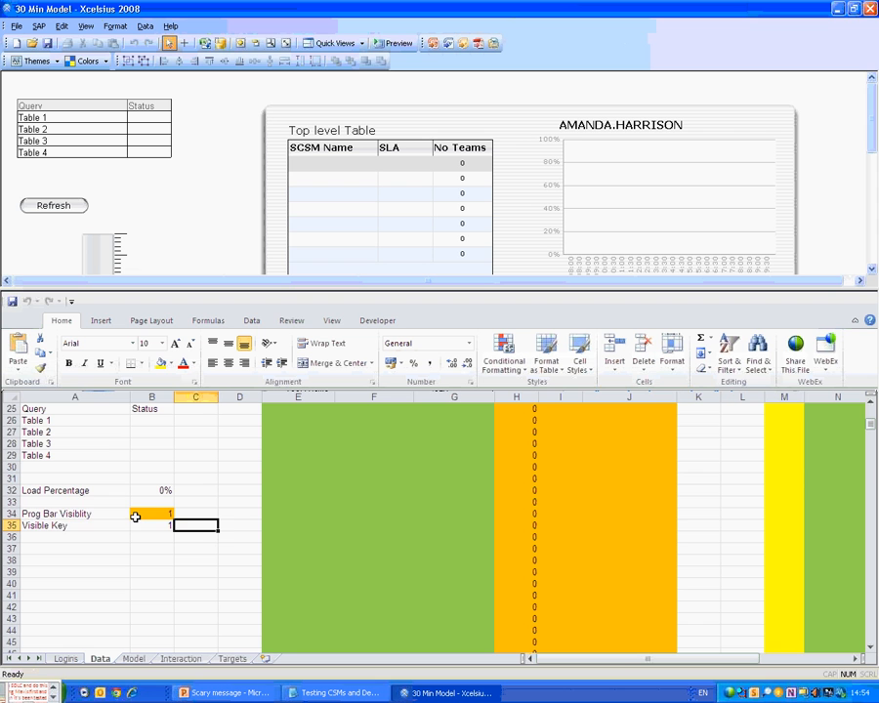
Add a Spreadsheet Table showing Data!A34:B35 beside Refresh, then test it in preview.
{"action": "left_click_drag", "start_coordinate": [135, 518], "coordinate": [69, 526]}
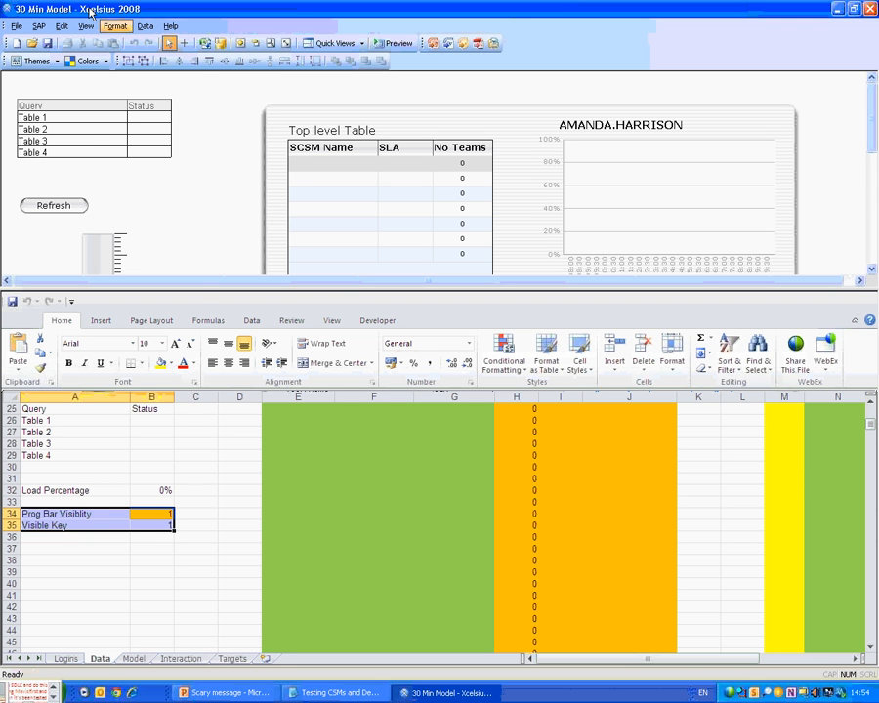
{"action": "left_click", "coordinate": [86, 25]}
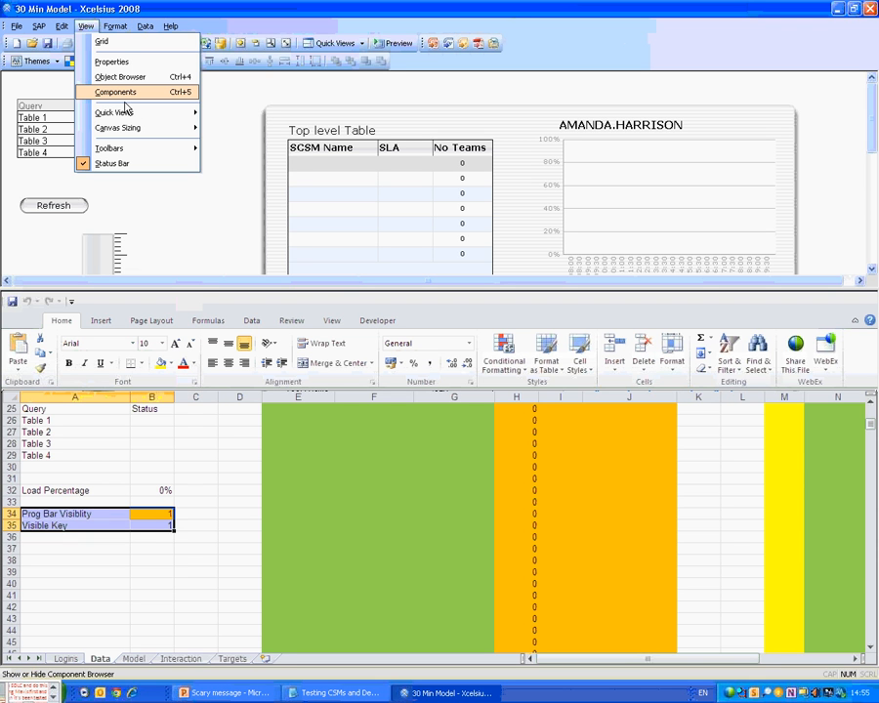
{"action": "left_click", "coordinate": [101, 91]}
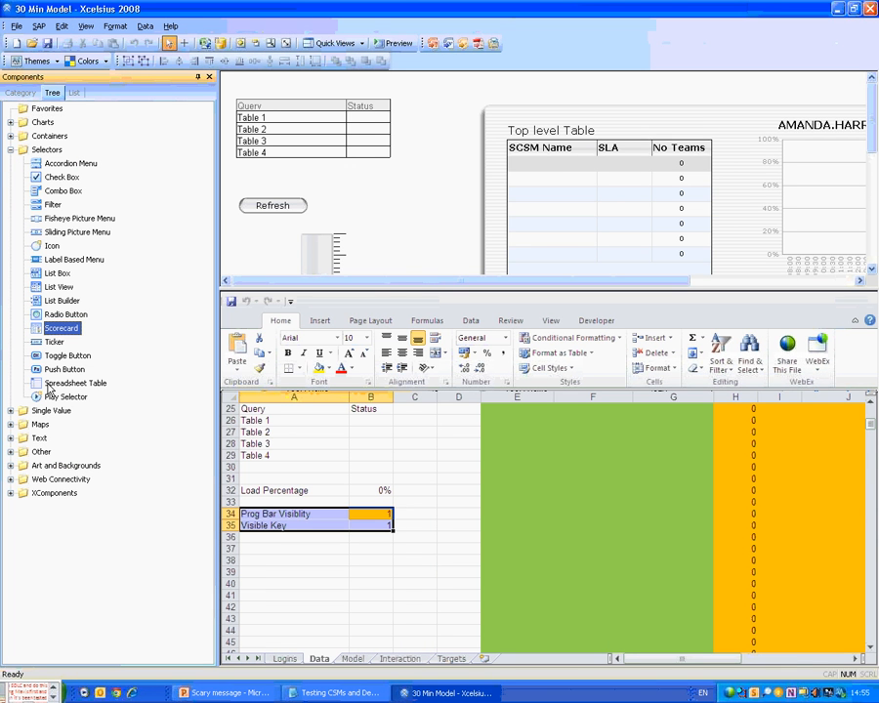
{"action": "left_click_drag", "start_coordinate": [49, 386], "coordinate": [379, 194]}
{"action": "right_click", "coordinate": [383, 196]}
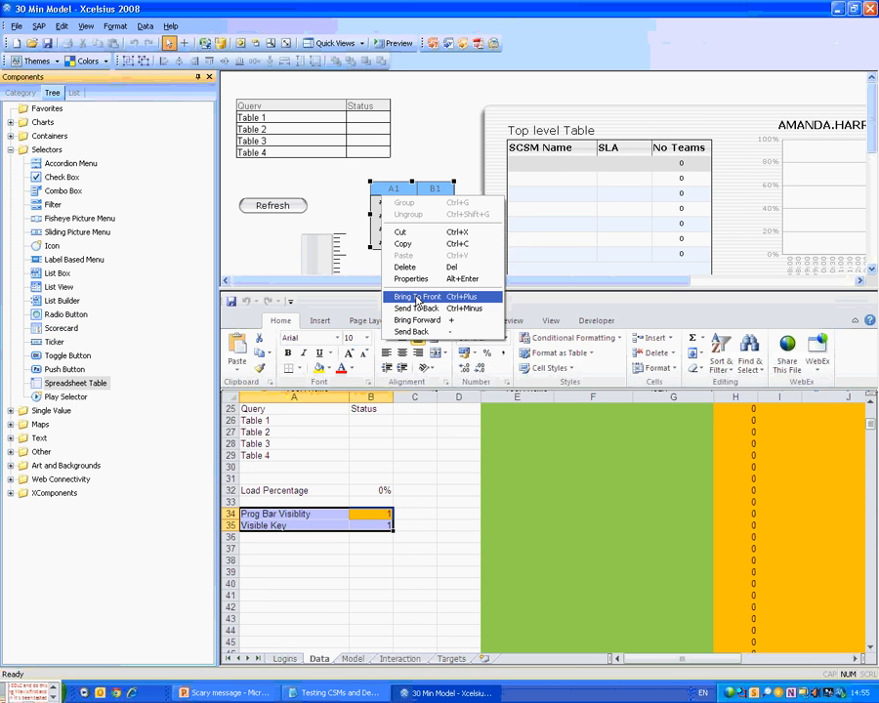
{"action": "left_click", "coordinate": [411, 278]}
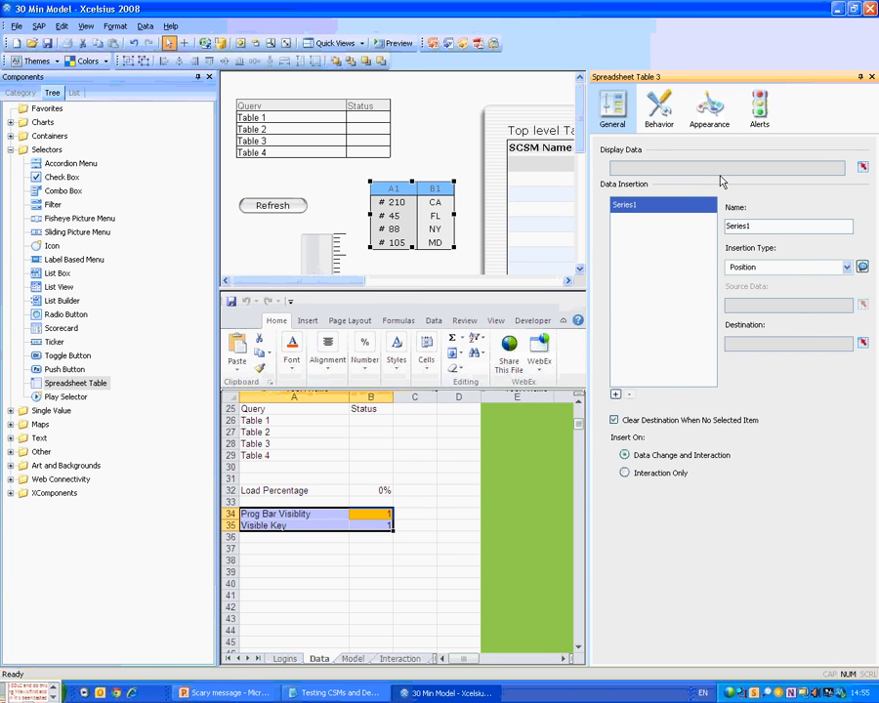
{"action": "left_click", "coordinate": [863, 167]}
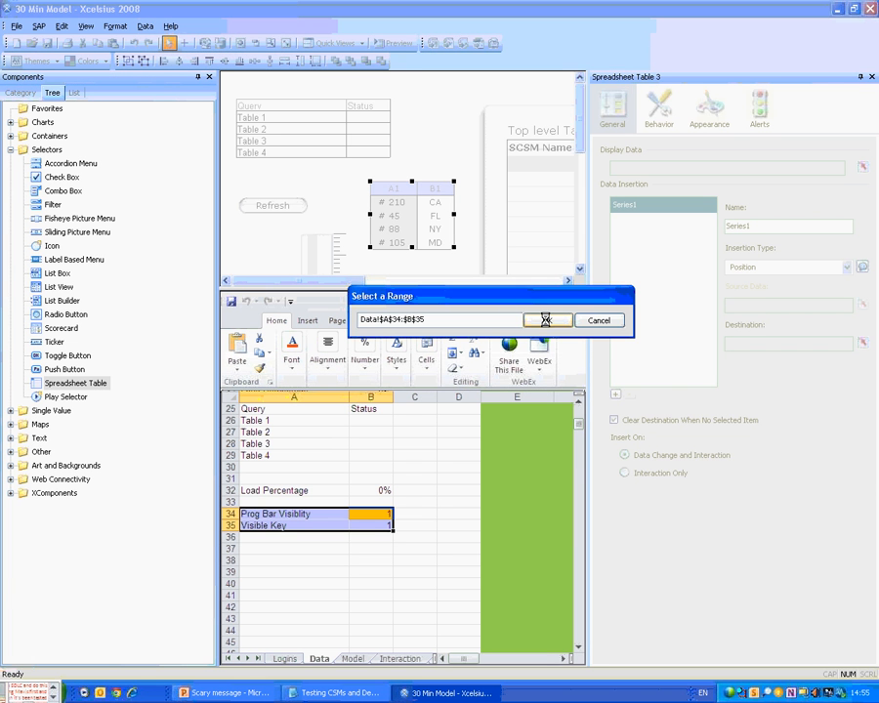
{"action": "left_click", "coordinate": [546, 320]}
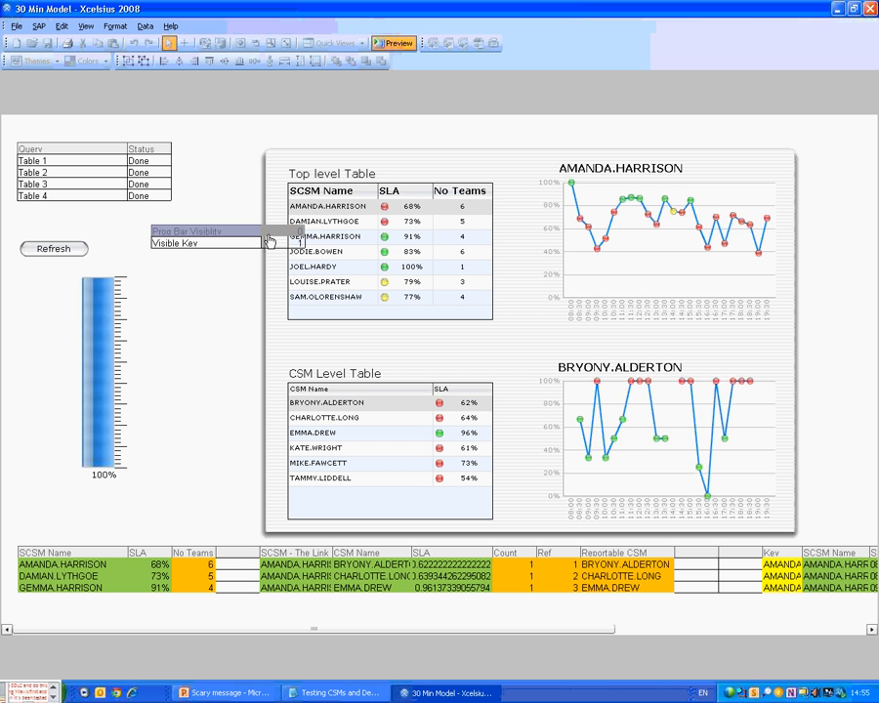
{"action": "left_click", "coordinate": [49, 252]}
{"action": "left_click", "coordinate": [396, 45]}
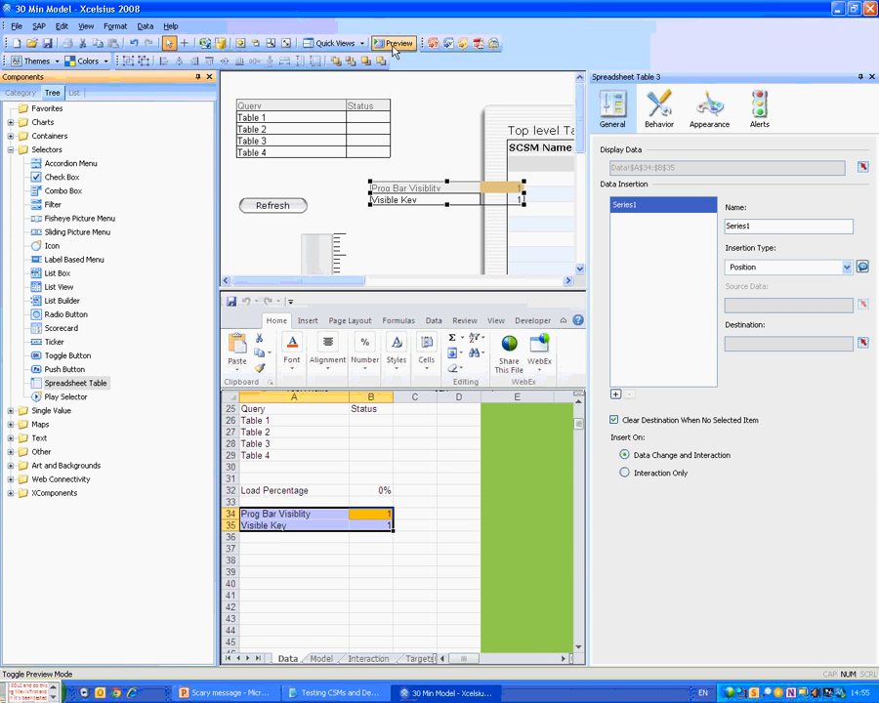
Show Vertical Progress Bar 1 only when Data!$B$34 matches key Data!$B$35, then preview the dashboard.
{"action": "left_click", "coordinate": [327, 271]}
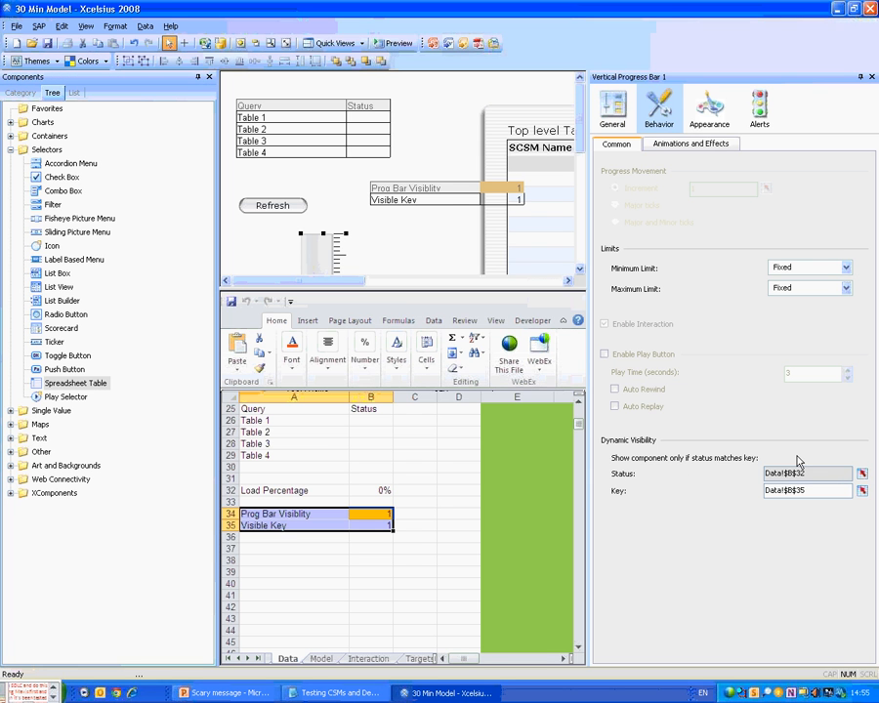
{"action": "left_click", "coordinate": [861, 475]}
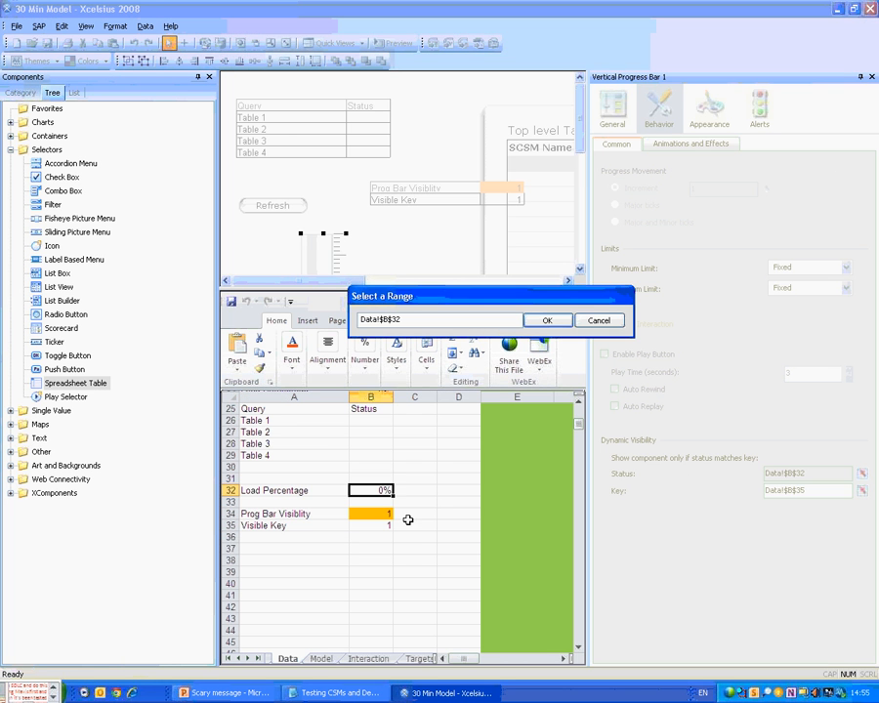
{"action": "left_click", "coordinate": [376, 514]}
{"action": "left_click", "coordinate": [547, 320]}
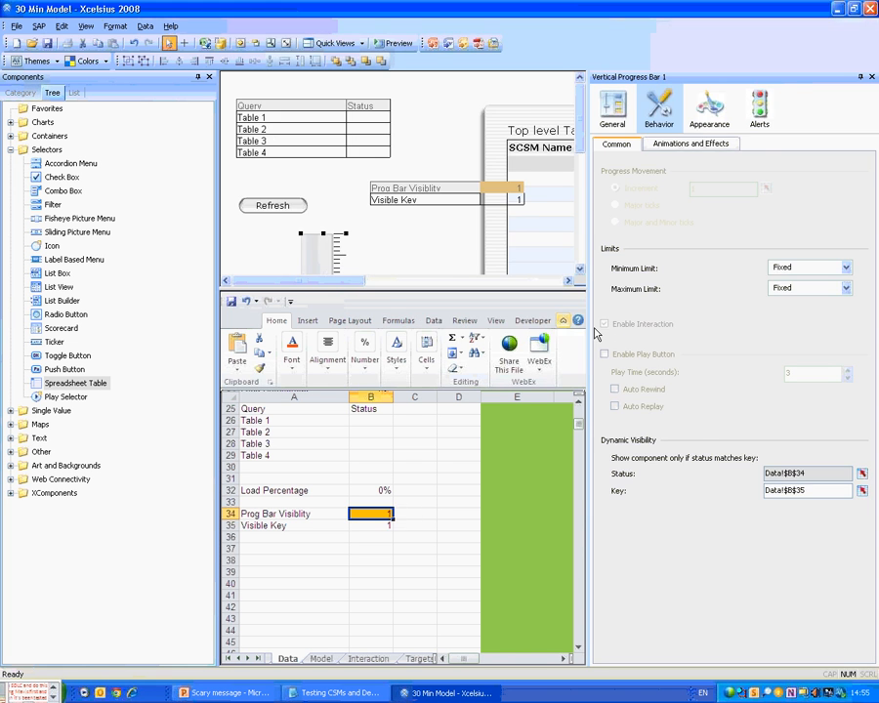
{"action": "left_click", "coordinate": [548, 322]}
{"action": "left_click", "coordinate": [395, 44]}
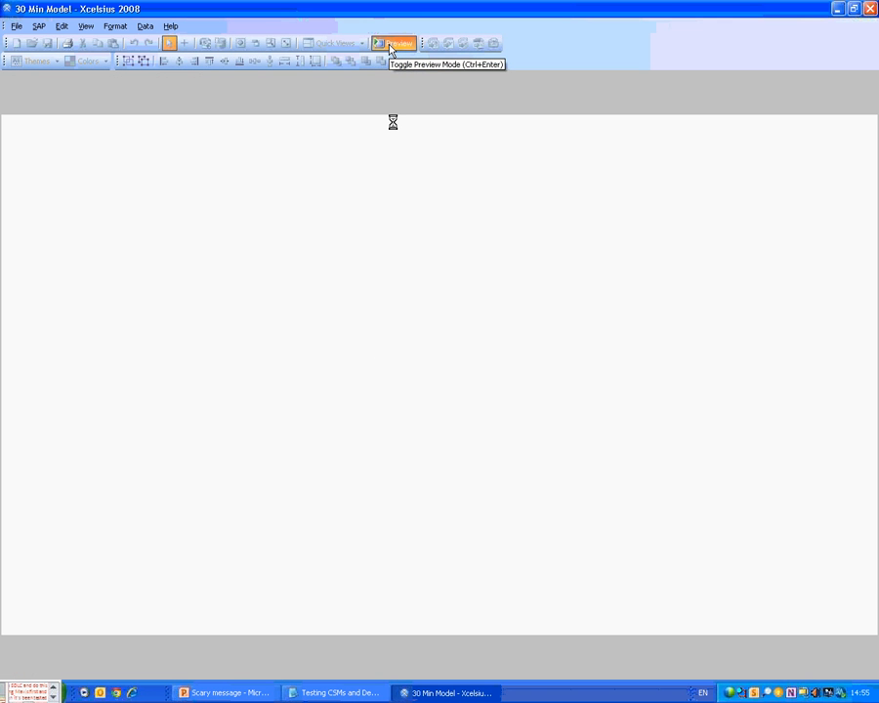
Reload the preview data, export a snapshot replacing Snapshot of Data.xls, and leave preview.
{"action": "left_click", "coordinate": [44, 251]}
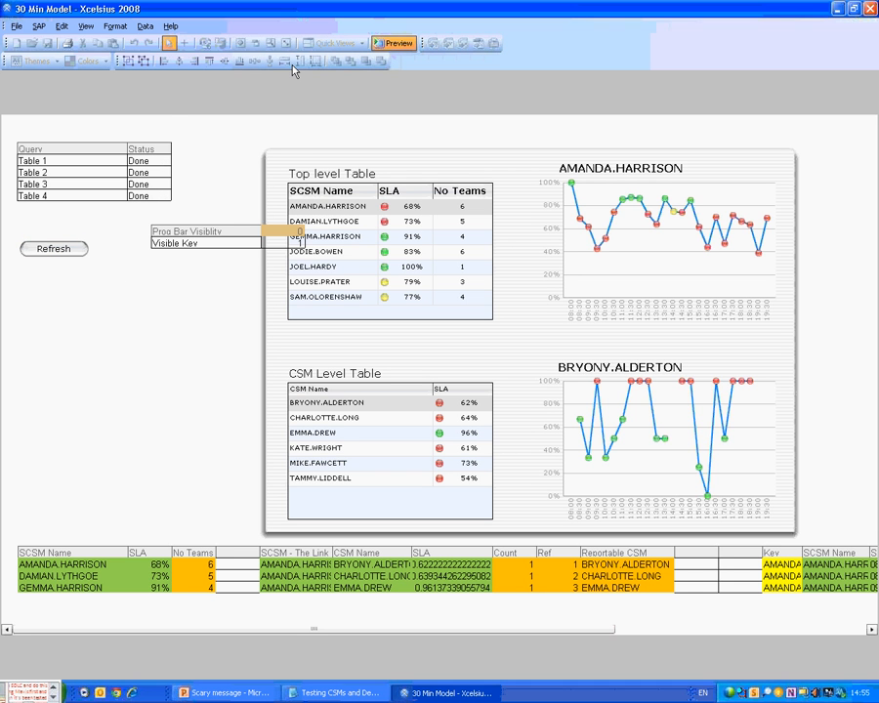
{"action": "left_click", "coordinate": [16, 27]}
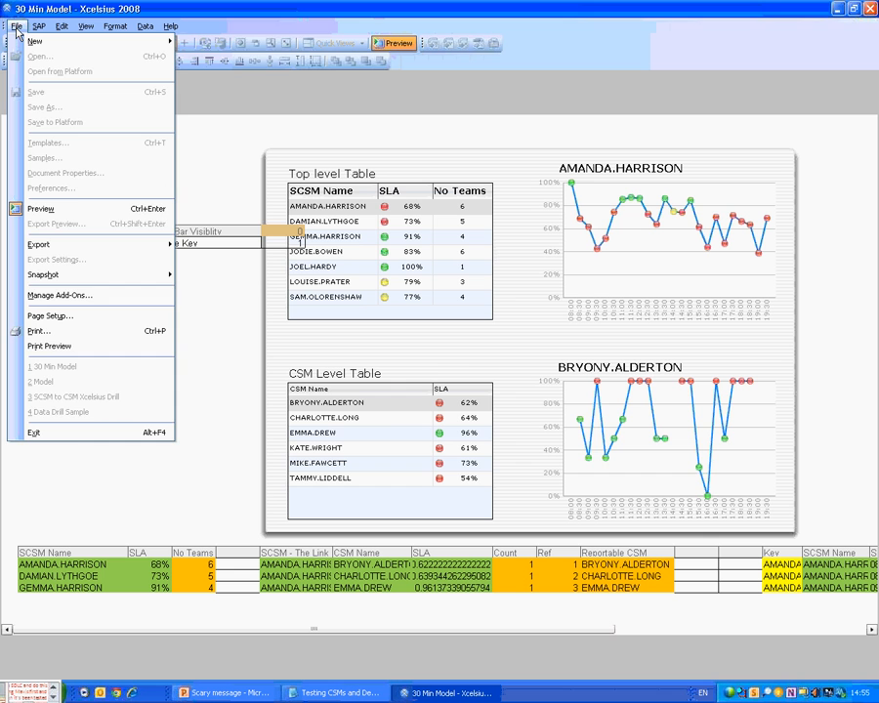
{"action": "left_click", "coordinate": [256, 279]}
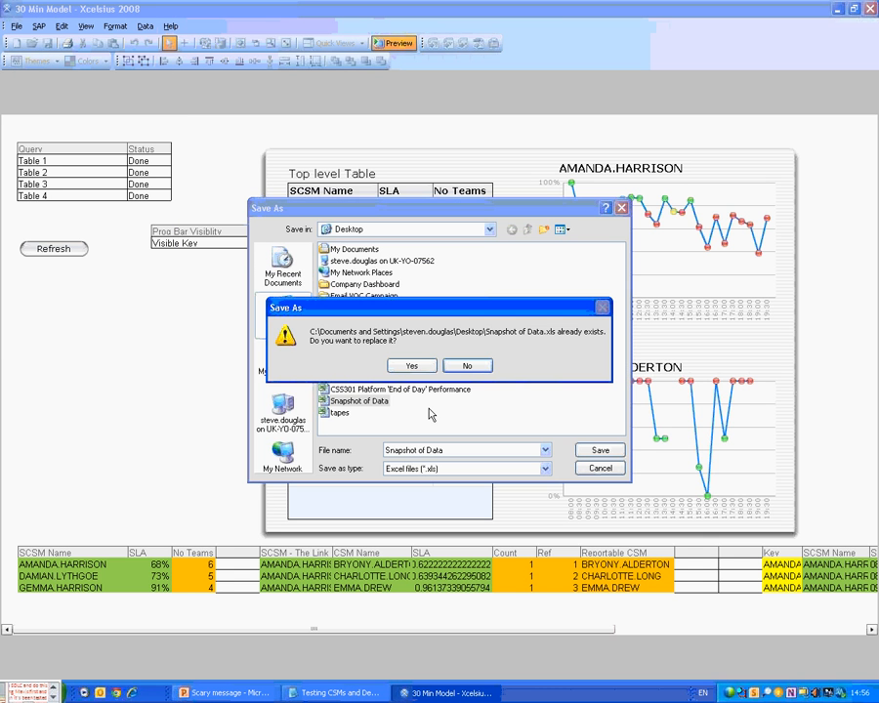
{"action": "key", "text": "y"}
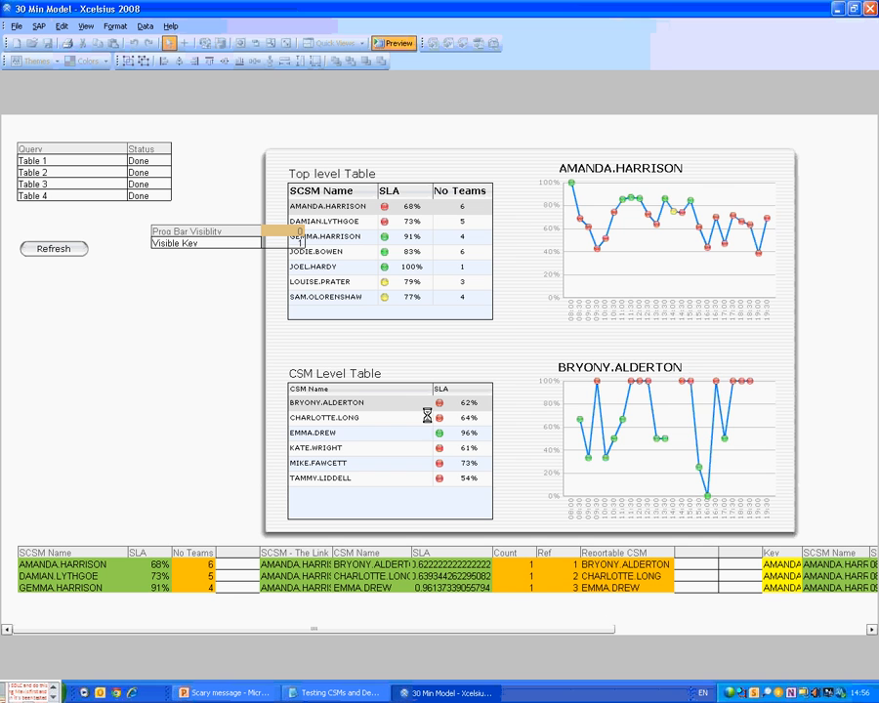
{"action": "left_click", "coordinate": [390, 44]}
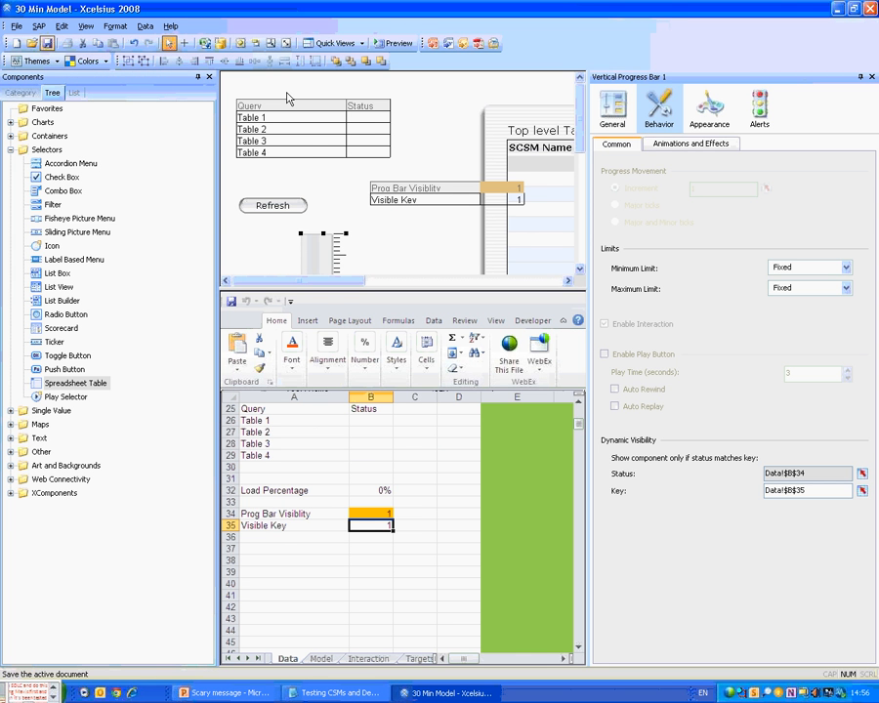
Delete the helper components and the bottom SCSM data table, keeping the progress bar and moving it down.
{"action": "left_click_drag", "start_coordinate": [422, 91], "coordinate": [305, 256]}
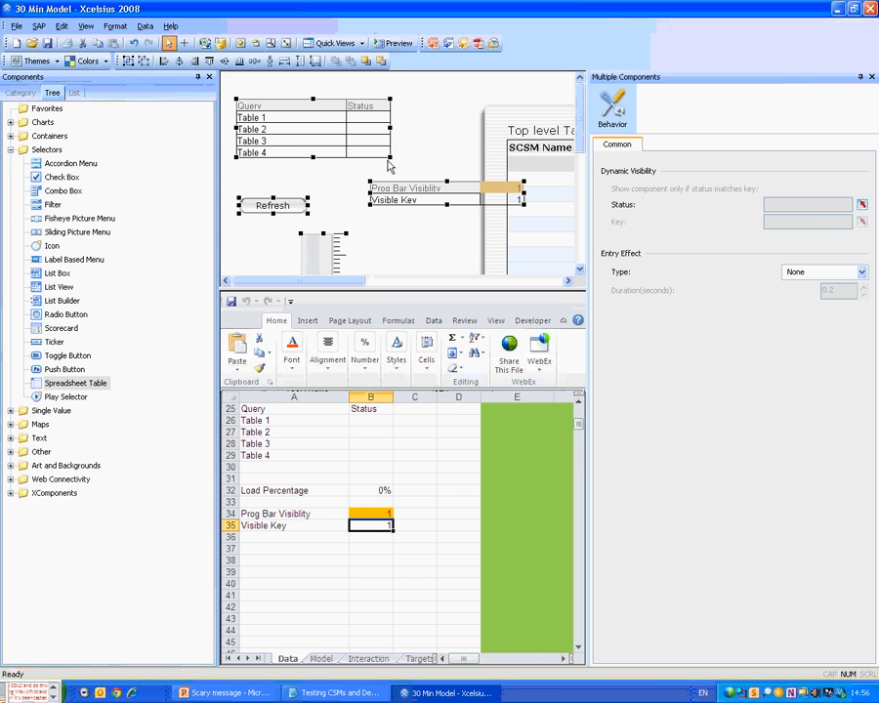
{"action": "left_click", "coordinate": [261, 228]}
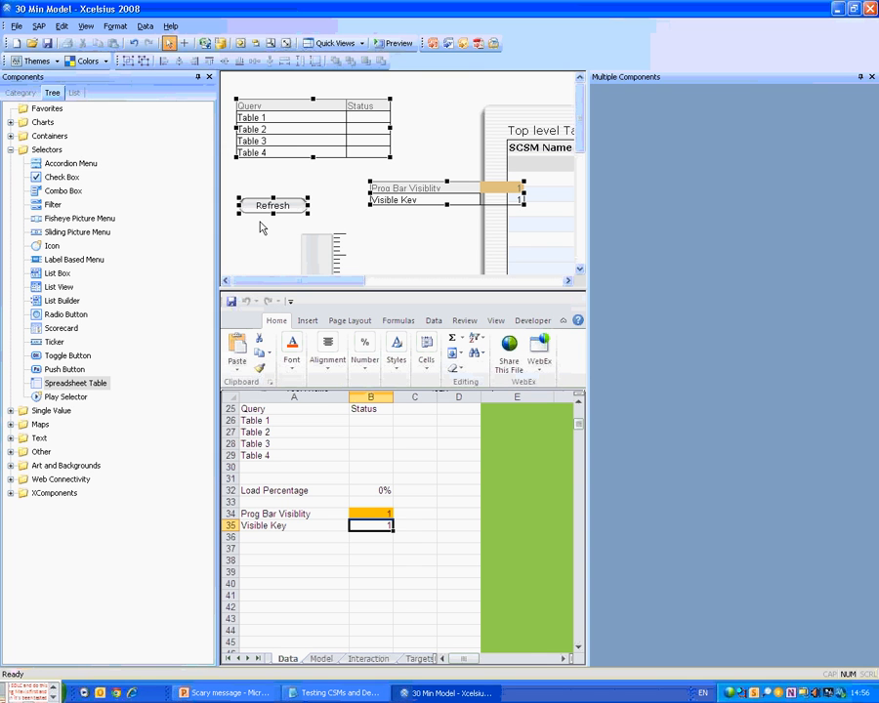
{"action": "scroll", "coordinate": [293, 215], "scroll_direction": "down", "scroll_amount": 3}
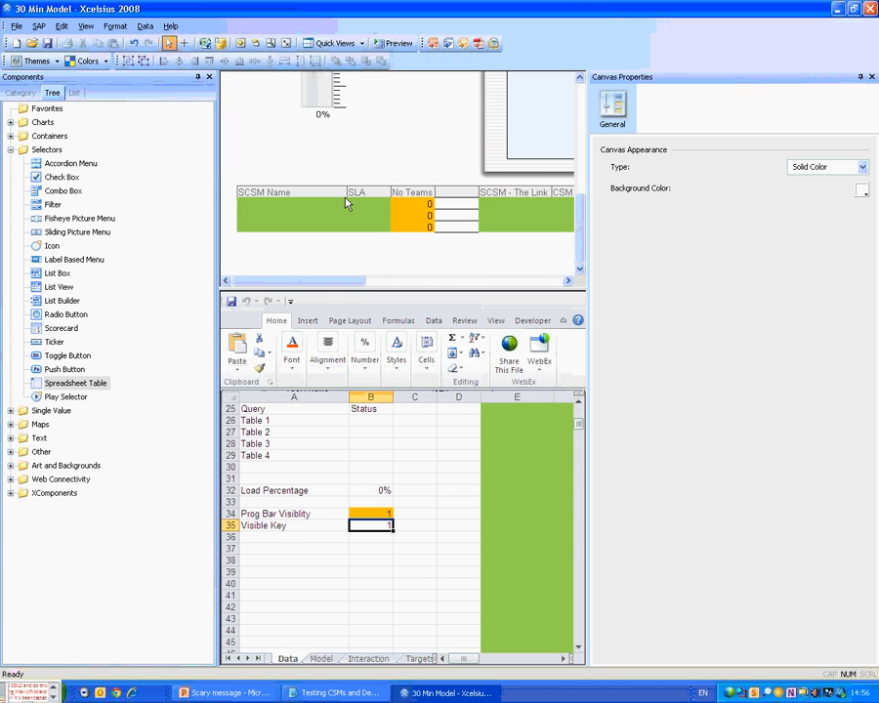
{"action": "left_click", "coordinate": [345, 203]}
{"action": "key", "text": "Delete"}
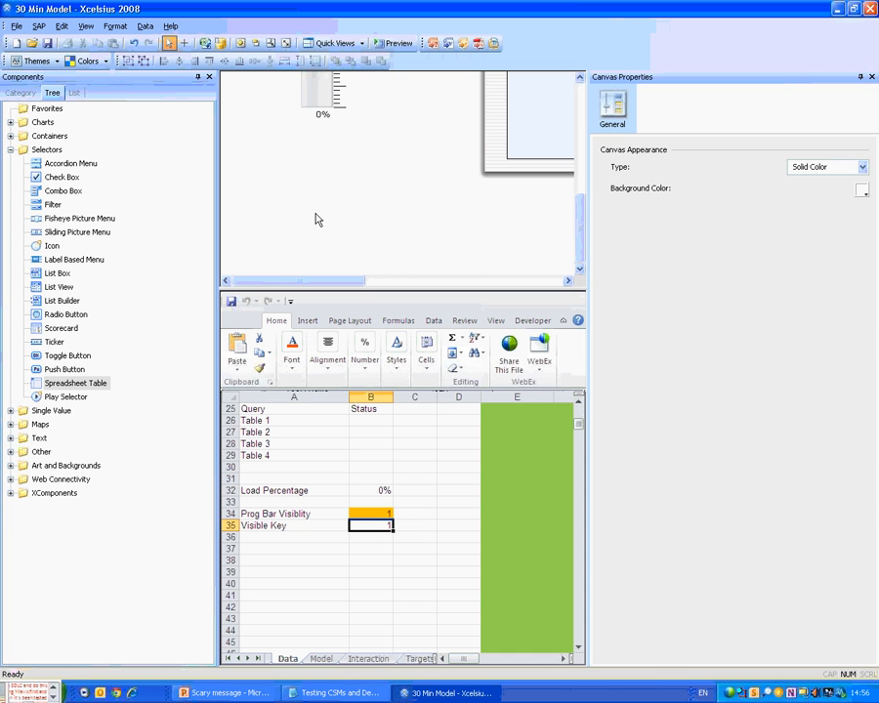
{"action": "left_click_drag", "start_coordinate": [318, 92], "coordinate": [323, 164]}
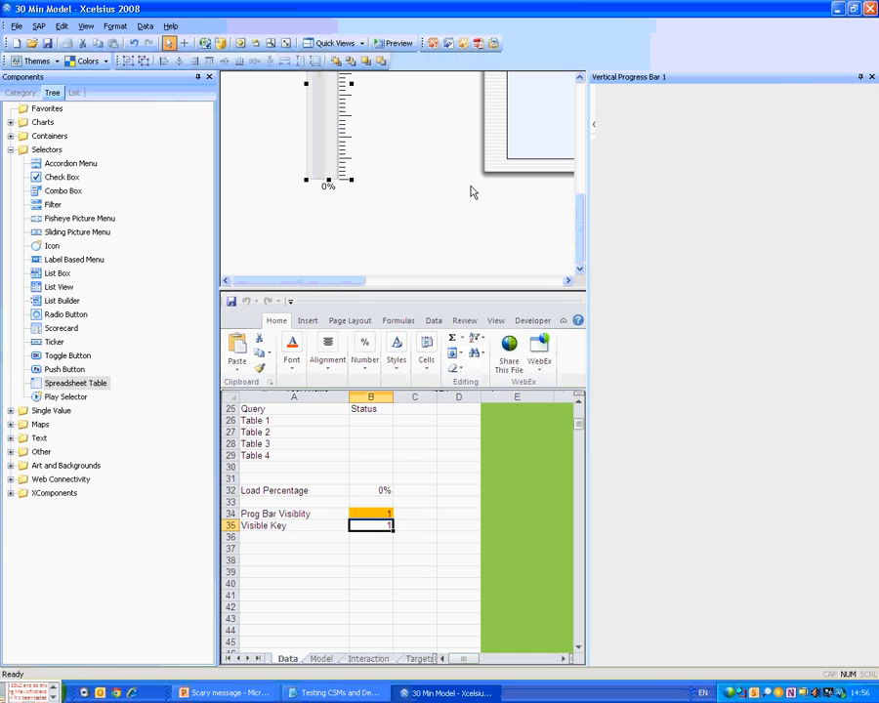
Turn off the progress bar's tick marks, value label and title, then close the Properties panel.
{"action": "left_click", "coordinate": [643, 176]}
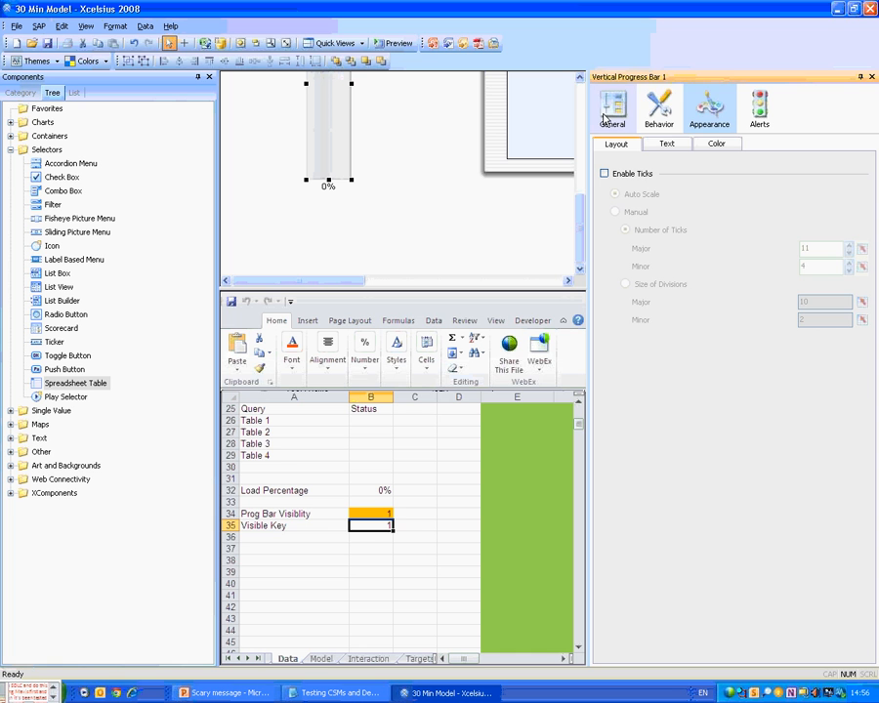
{"action": "left_click", "coordinate": [660, 110]}
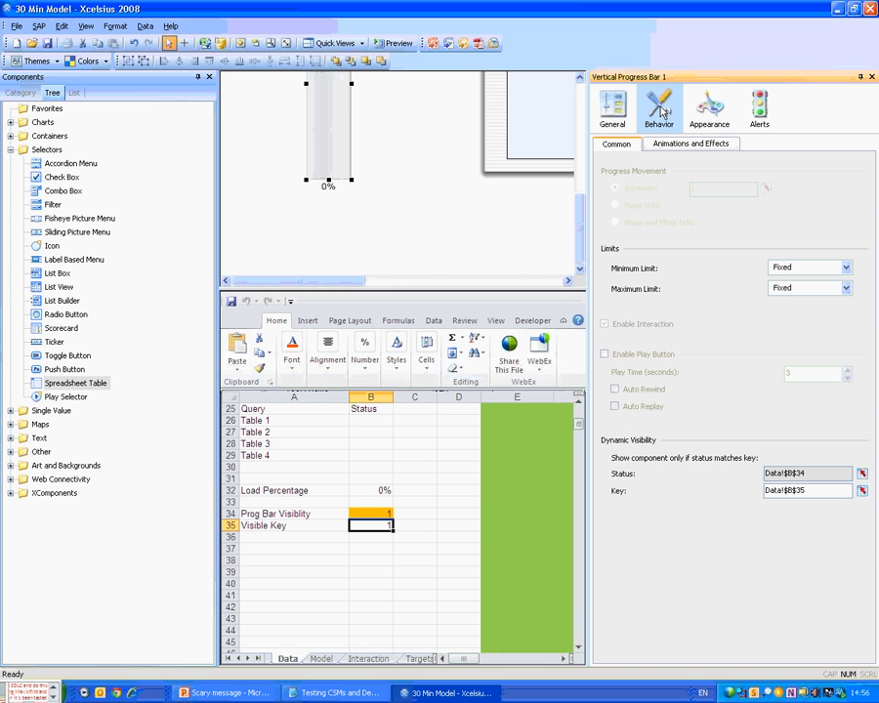
{"action": "left_click", "coordinate": [691, 143]}
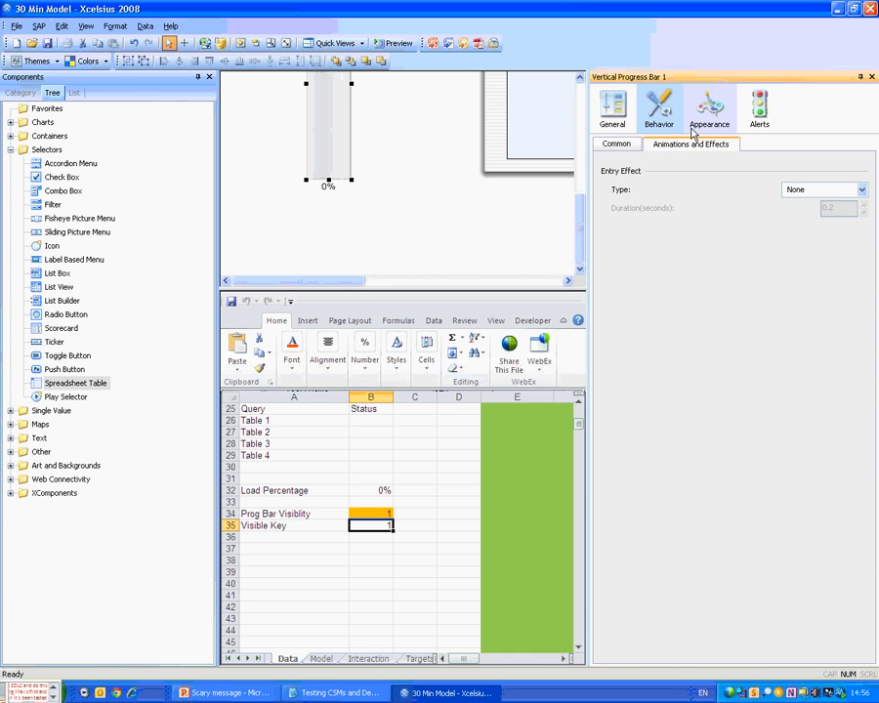
{"action": "left_click", "coordinate": [694, 129]}
{"action": "left_click", "coordinate": [614, 204]}
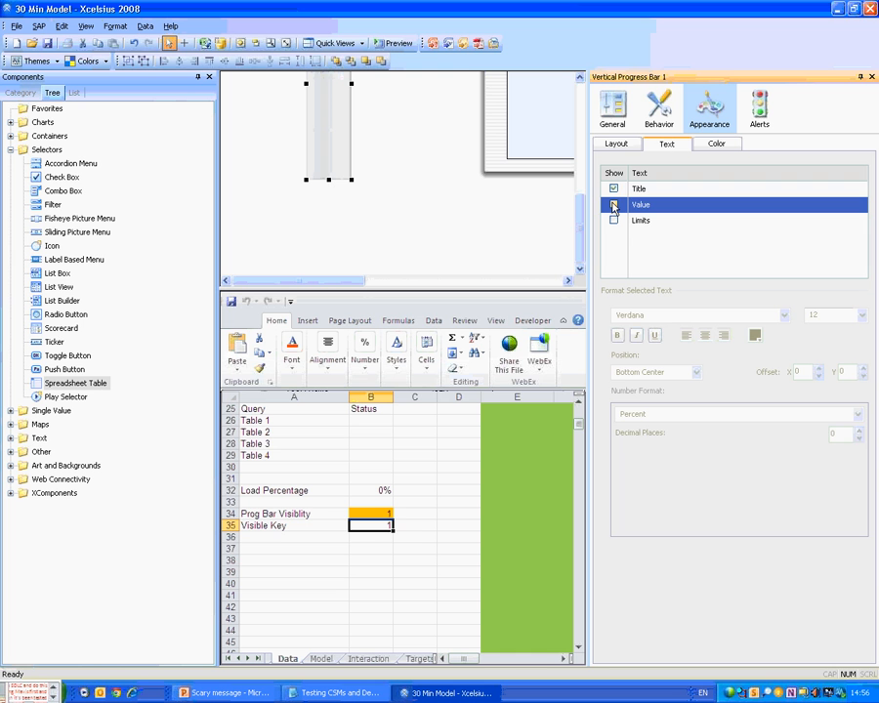
{"action": "left_click", "coordinate": [614, 188]}
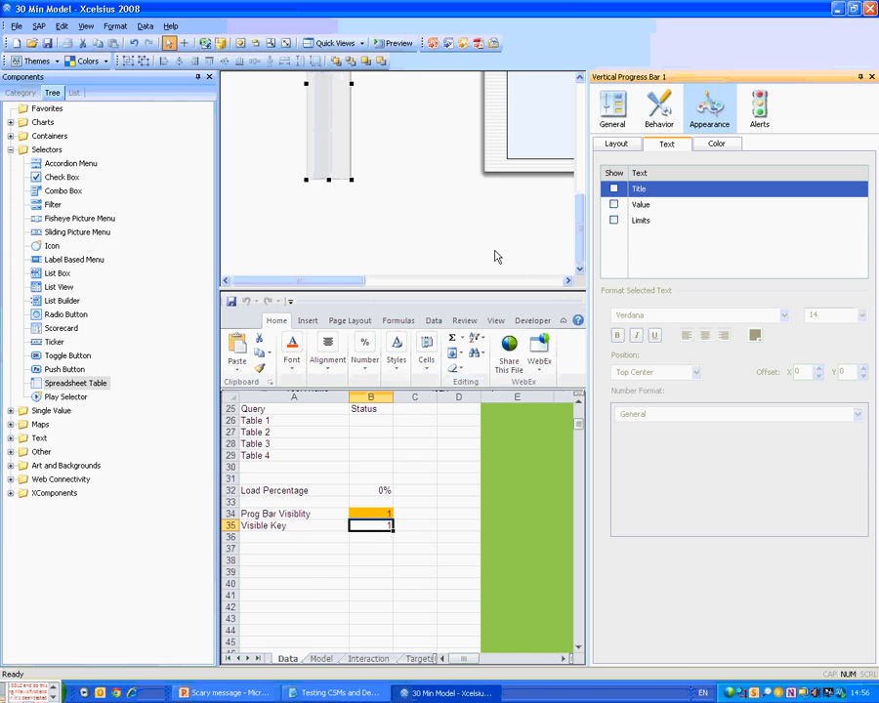
{"action": "left_click", "coordinate": [871, 77]}
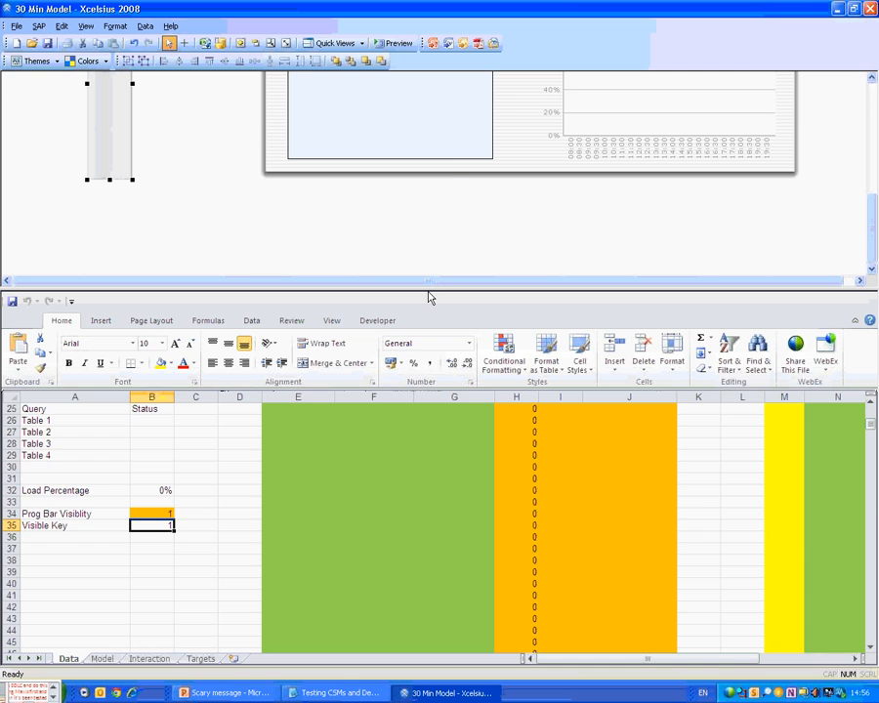
Place the progress bar between the Top level and CSM Level tables, fit the canvas, and save while closing.
{"action": "left_click_drag", "start_coordinate": [431, 291], "coordinate": [430, 664]}
{"action": "left_click_drag", "start_coordinate": [97, 395], "coordinate": [518, 335]}
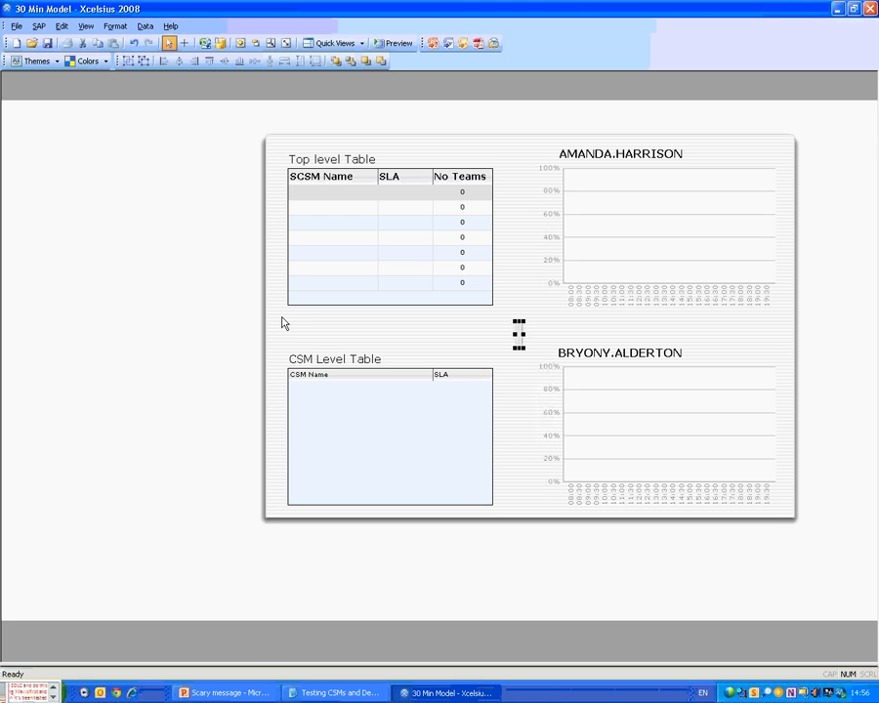
{"action": "left_click", "coordinate": [283, 323]}
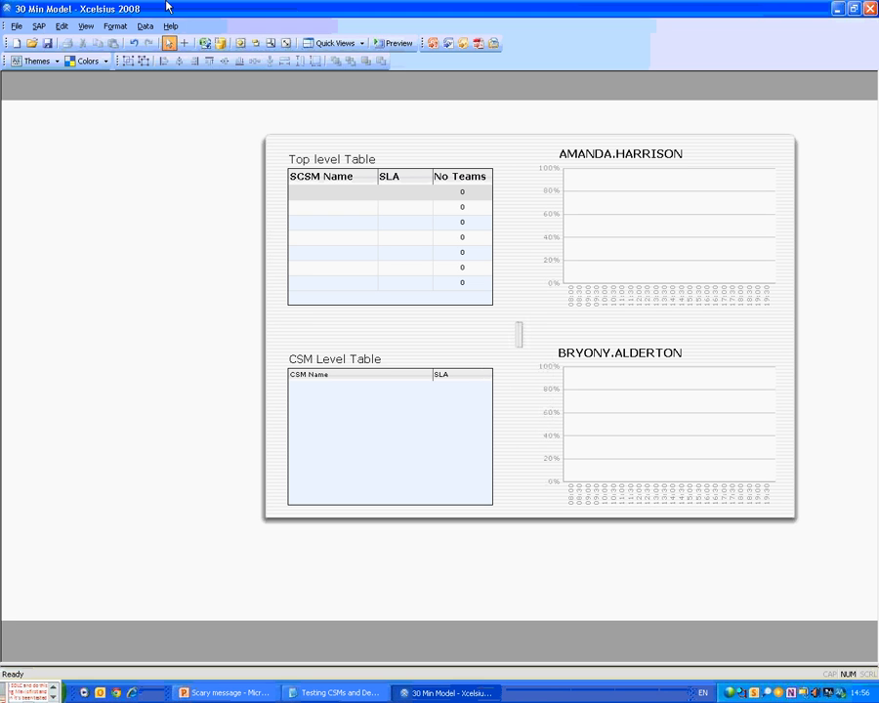
{"action": "left_click", "coordinate": [271, 44]}
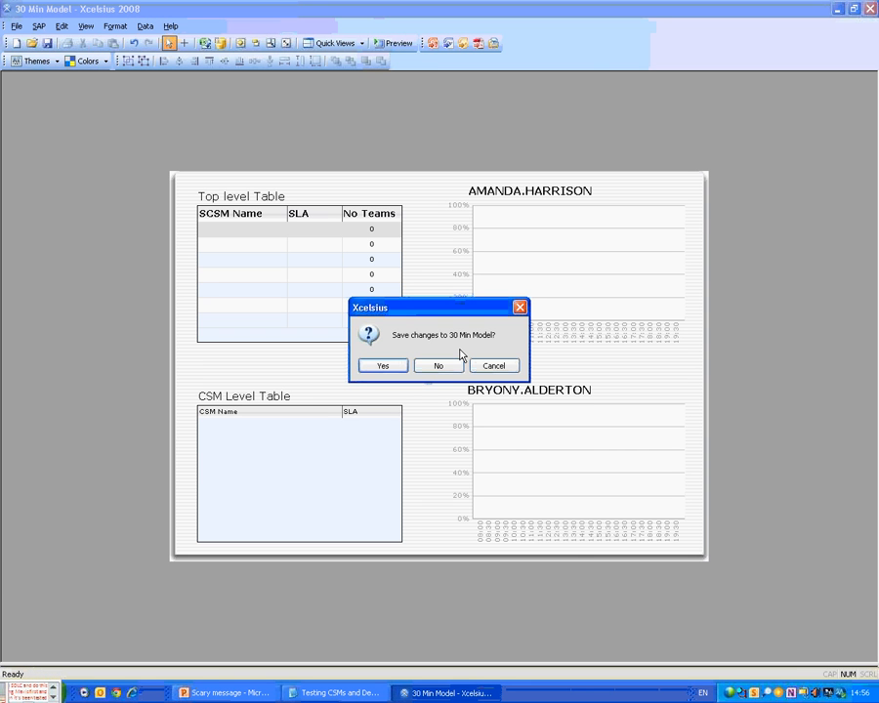
{"action": "left_click", "coordinate": [444, 365]}
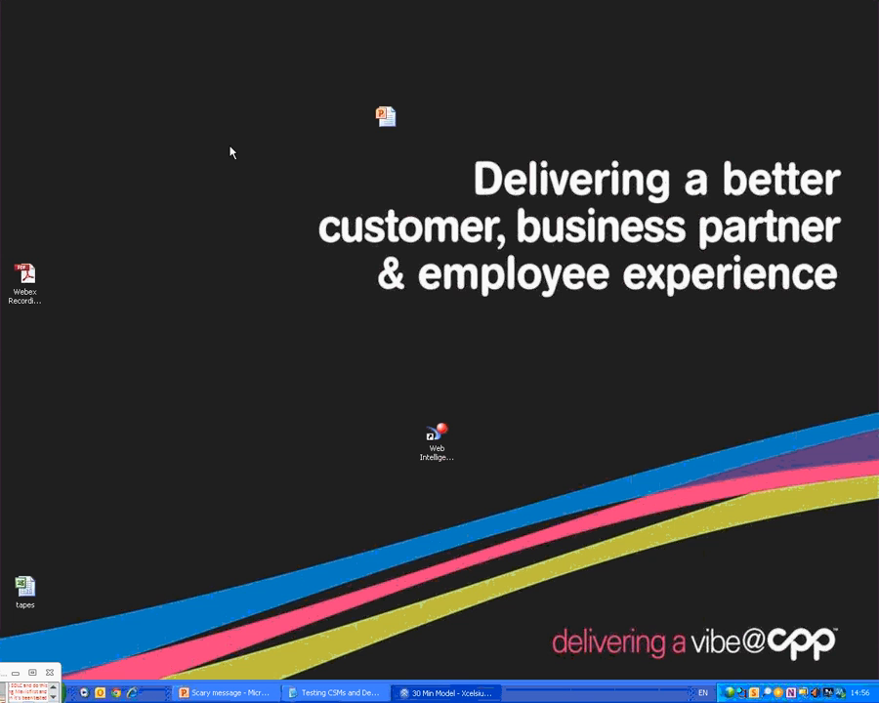
Open the Snapshot of Data workbook maximized and select cell M9 in the Key column.
{"action": "left_click", "coordinate": [236, 305]}
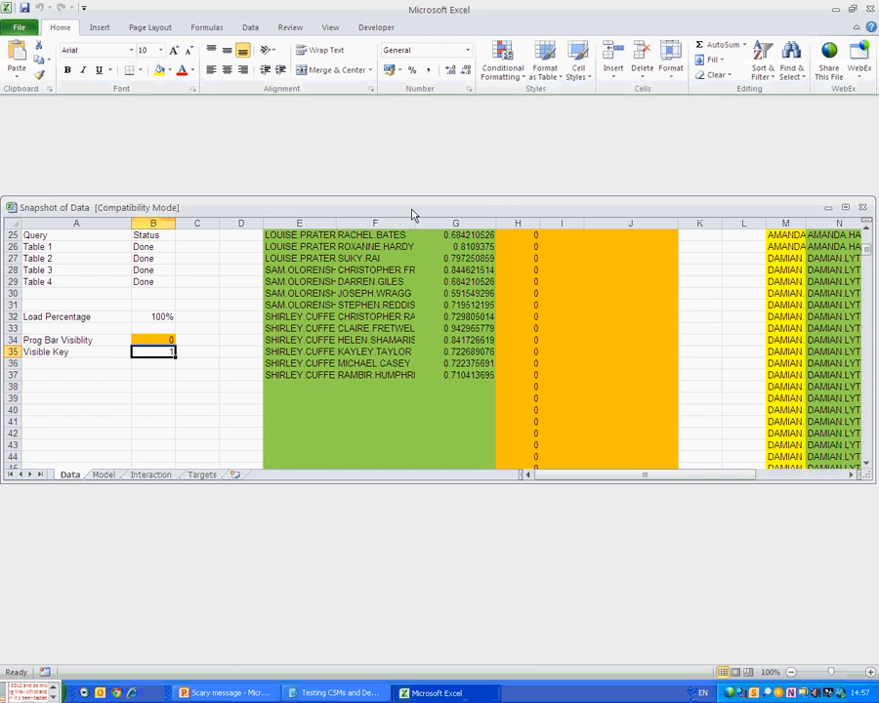
{"action": "double_click", "coordinate": [412, 210]}
{"action": "left_click_drag", "start_coordinate": [533, 261], "coordinate": [530, 253]}
{"action": "scroll", "coordinate": [524, 223], "scroll_direction": "up", "scroll_amount": 8}
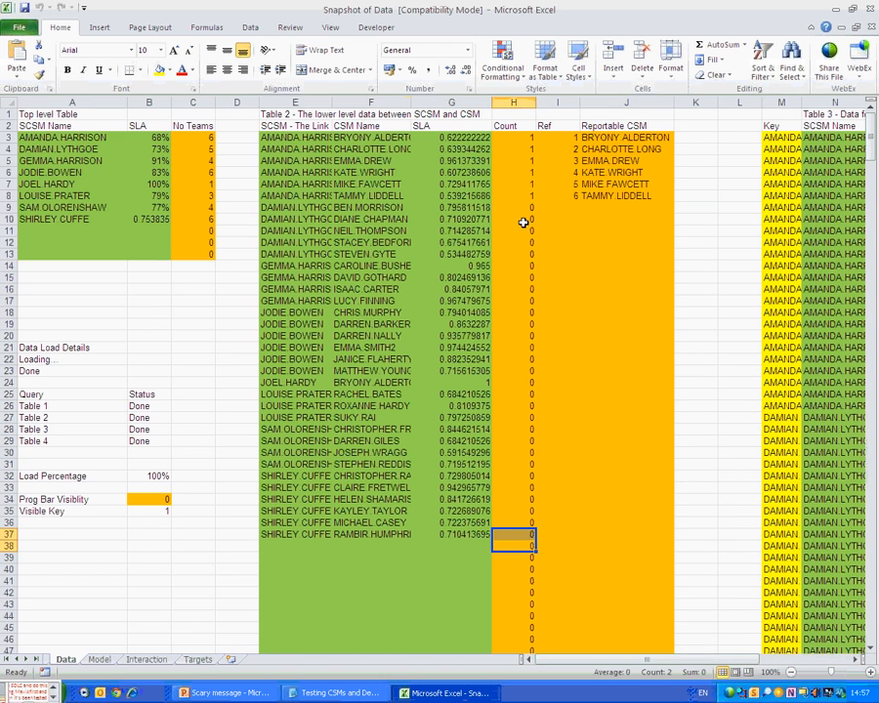
{"action": "left_click", "coordinate": [781, 208]}
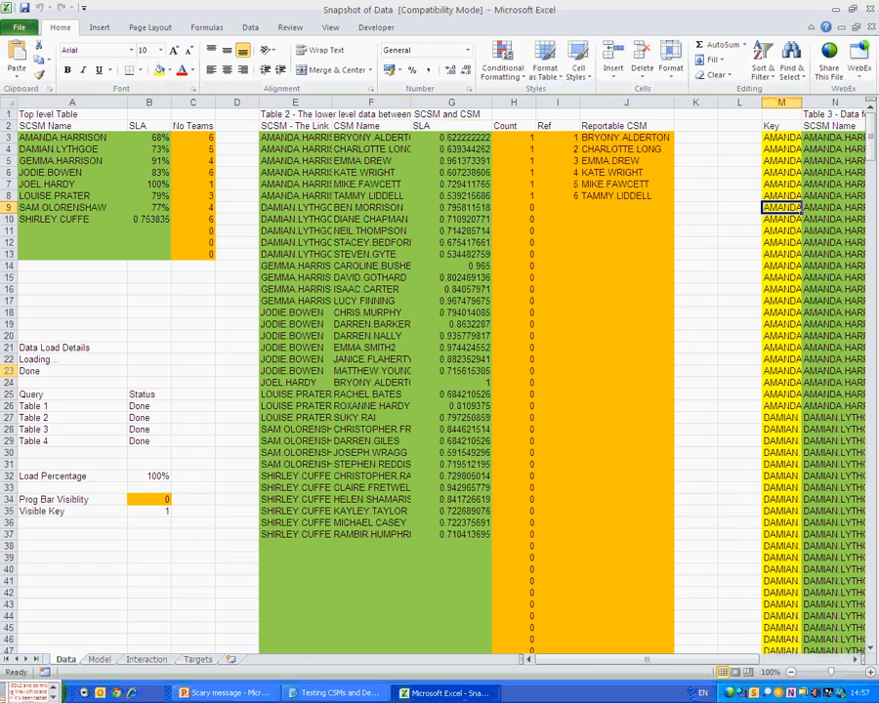
Check where Table 4 ends, then enter '!!' in V3 beside its first SLA value.
{"action": "key", "text": "Right"}
{"action": "key", "text": "Right"}
{"action": "key", "text": "Right"}
{"action": "key", "text": "Right"}
{"action": "key", "text": "Right"}
{"action": "key", "text": "Right"}
{"action": "key", "text": "Right"}
{"action": "key", "text": "Right"}
{"action": "key", "text": "Right"}
{"action": "key", "text": "Right"}
{"action": "key", "text": "Right"}
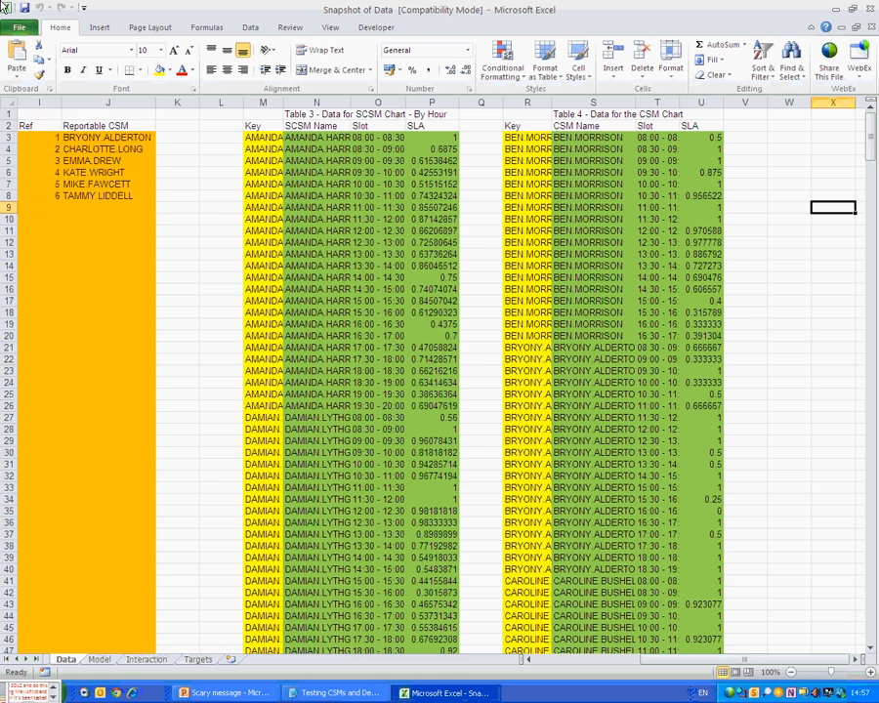
{"action": "key", "text": "ctrl+Left"}
{"action": "key", "text": "ctrl+Left"}
{"action": "key", "text": "ctrl+Down"}
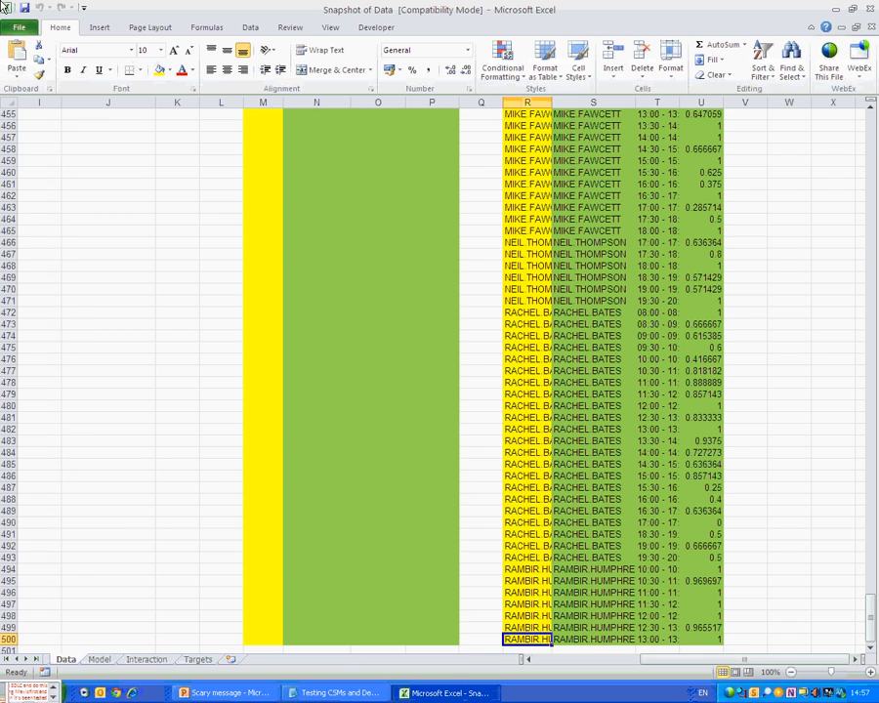
{"action": "key", "text": "Right"}
{"action": "key", "text": "ctrl+Up"}
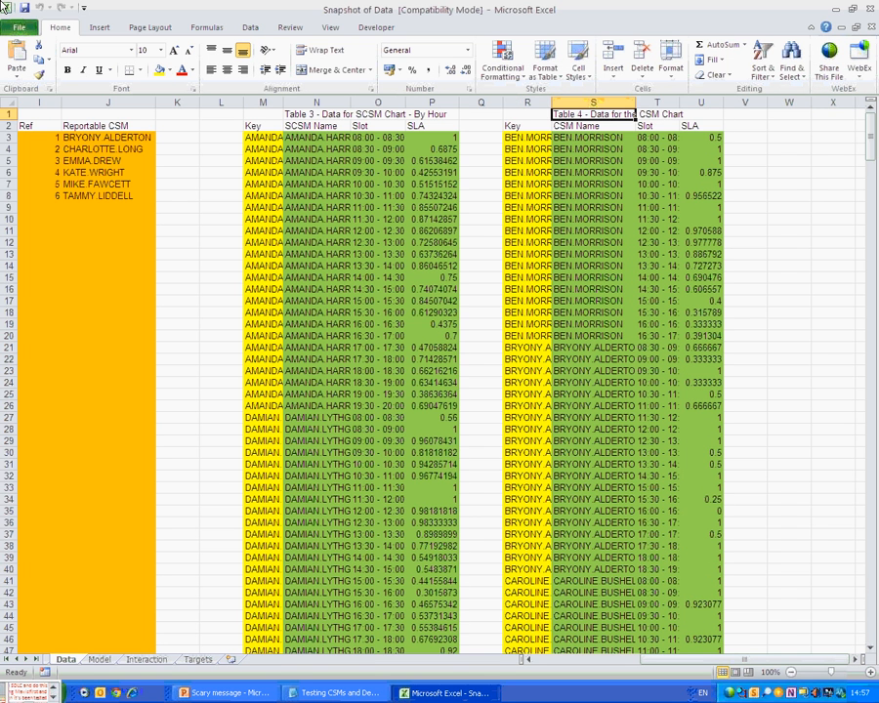
{"action": "key", "text": "Down"}
{"action": "key", "text": "Right"}
{"action": "key", "text": "Right"}
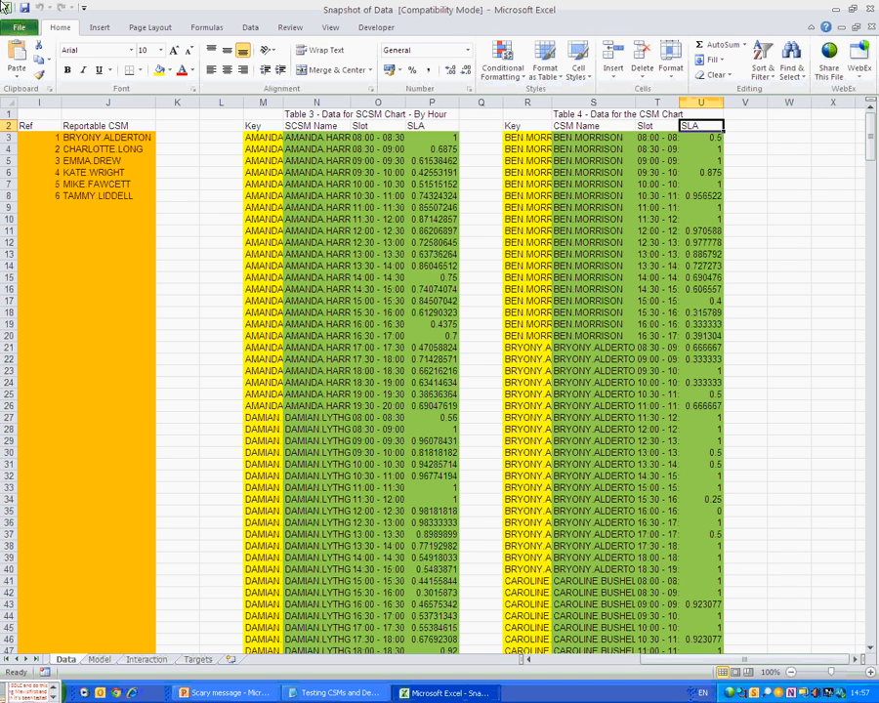
{"action": "key", "text": "Right"}
{"action": "key", "text": "Down"}
{"action": "type", "text": "!!"}
{"action": "key", "text": "Return"}
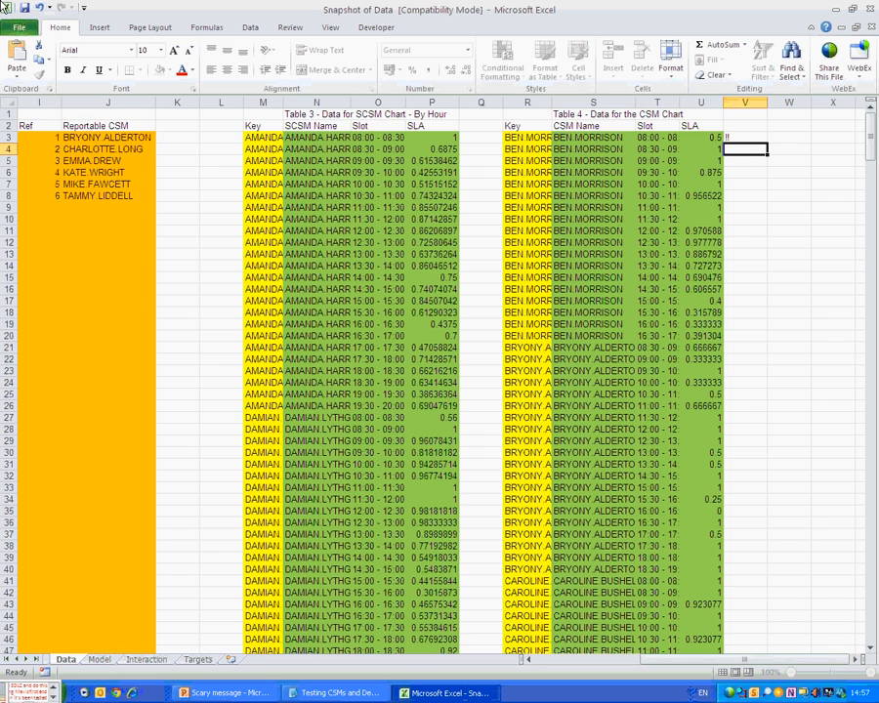
Inspect where Table 3's data ends and page through Table 4's rows from row 47.
{"action": "key", "text": "ctrl+Left"}
{"action": "key", "text": "ctrl+Left"}
{"action": "key", "text": "ctrl+Left"}
{"action": "key", "text": "Left"}
{"action": "key", "text": "ctrl+Down"}
{"action": "key", "text": "Down"}
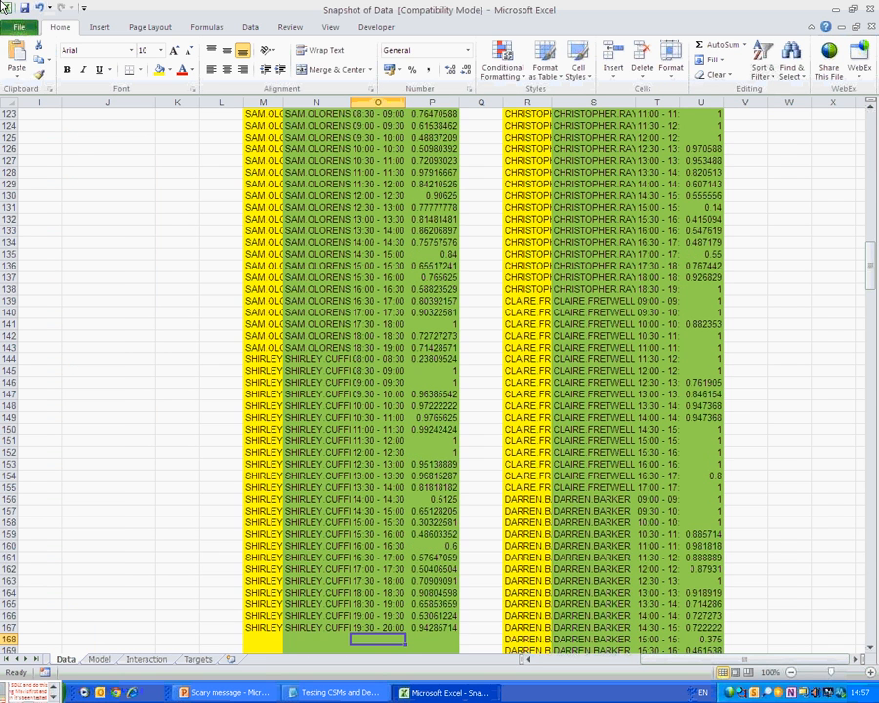
{"action": "key", "text": "Down"}
{"action": "key", "text": "Down"}
{"action": "key", "text": "Down"}
{"action": "key", "text": "Down"}
{"action": "key", "text": "Down"}
{"action": "key", "text": "Down"}
{"action": "key", "text": "Down"}
{"action": "key", "text": "Down"}
{"action": "key", "text": "Down"}
{"action": "key", "text": "Down"}
{"action": "key", "text": "Down"}
{"action": "key", "text": "Down"}
{"action": "key", "text": "Down"}
{"action": "key", "text": "Down"}
{"action": "key", "text": "Down"}
{"action": "key", "text": "Down"}
{"action": "key", "text": "Down"}
{"action": "key", "text": "Down"}
{"action": "key", "text": "Down"}
{"action": "key", "text": "Down"}
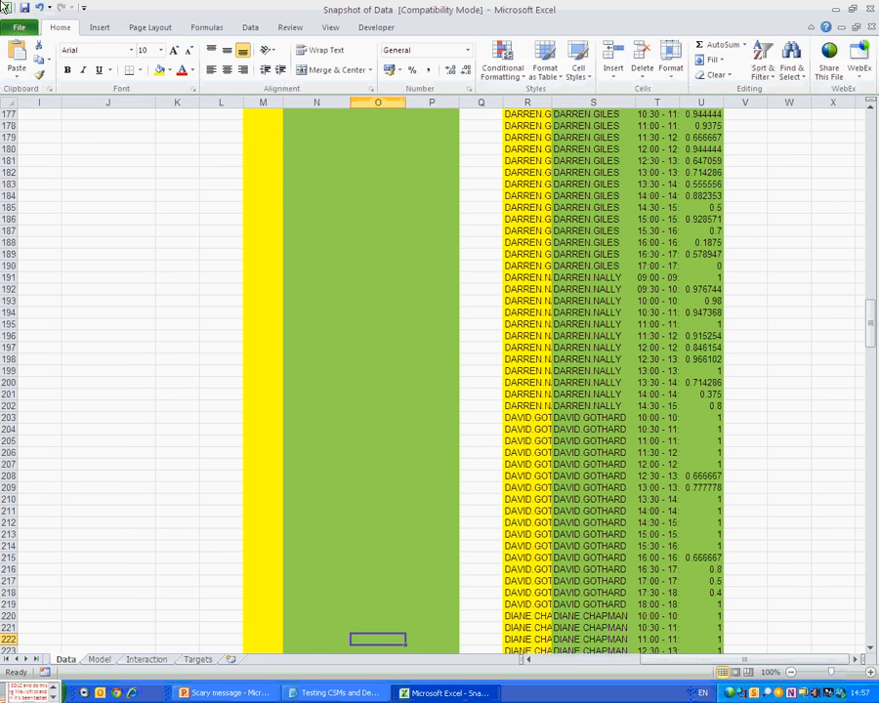
{"action": "key", "text": "ctrl+Up"}
{"action": "key", "text": "ctrl+Up"}
{"action": "key", "text": "Right"}
{"action": "key", "text": "Down"}
{"action": "key", "text": "Right"}
{"action": "key", "text": "Right"}
{"action": "key", "text": "Right"}
{"action": "key", "text": "Down"}
{"action": "key", "text": "Down"}
{"action": "key", "text": "Page_Down"}
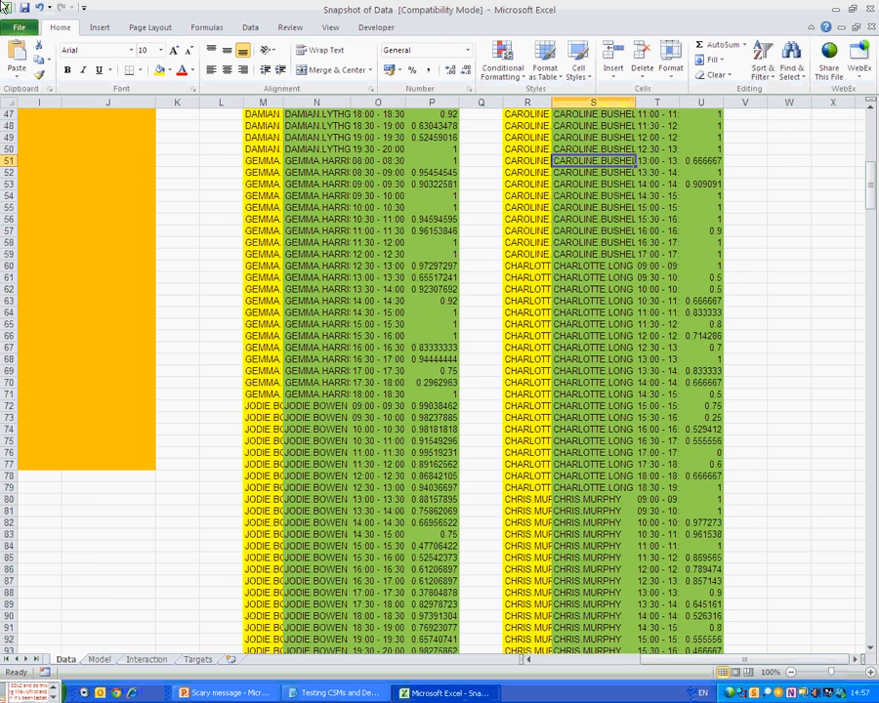
{"action": "key", "text": "ctrl+Up"}
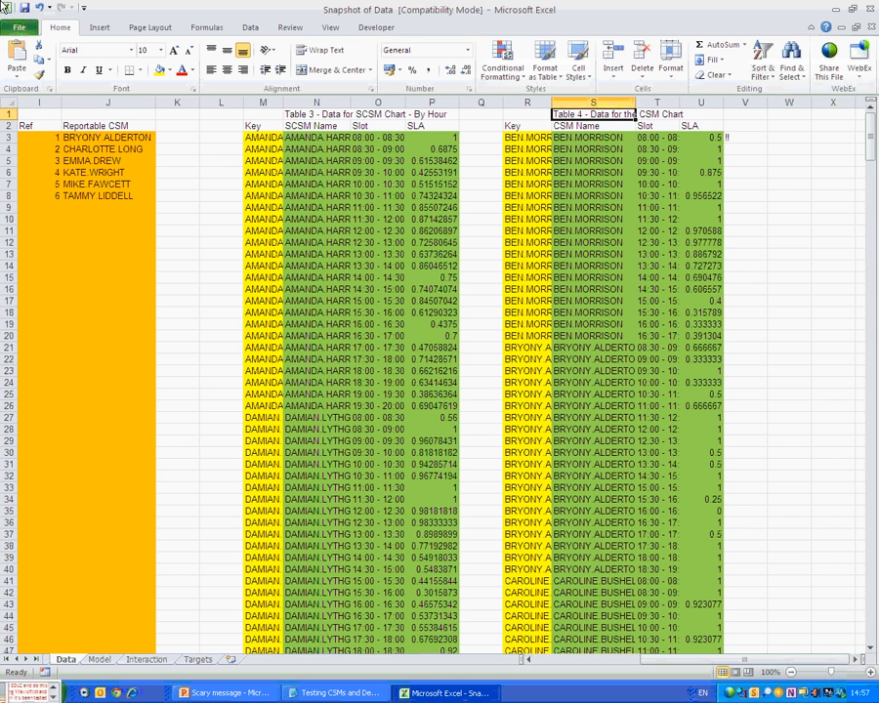
Type note lines in V4–V8: 'hourly would be better --', 'or ...', 'we could restrict this query to', 'only bring in the data it needs', 'not all of it....'.
{"action": "left_click", "coordinate": [745, 149]}
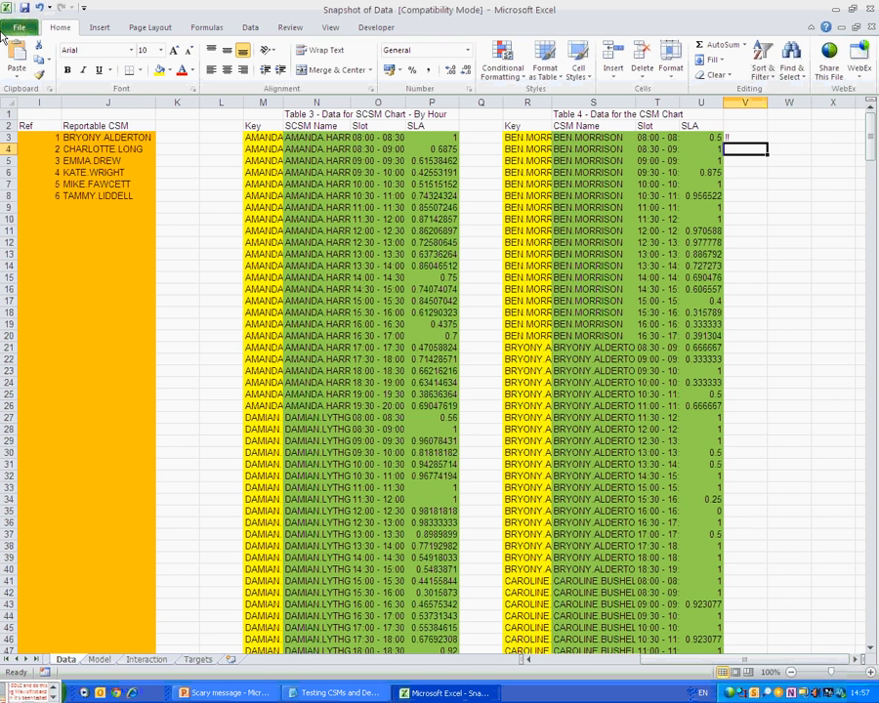
{"action": "type", "text": "hourly wo"}
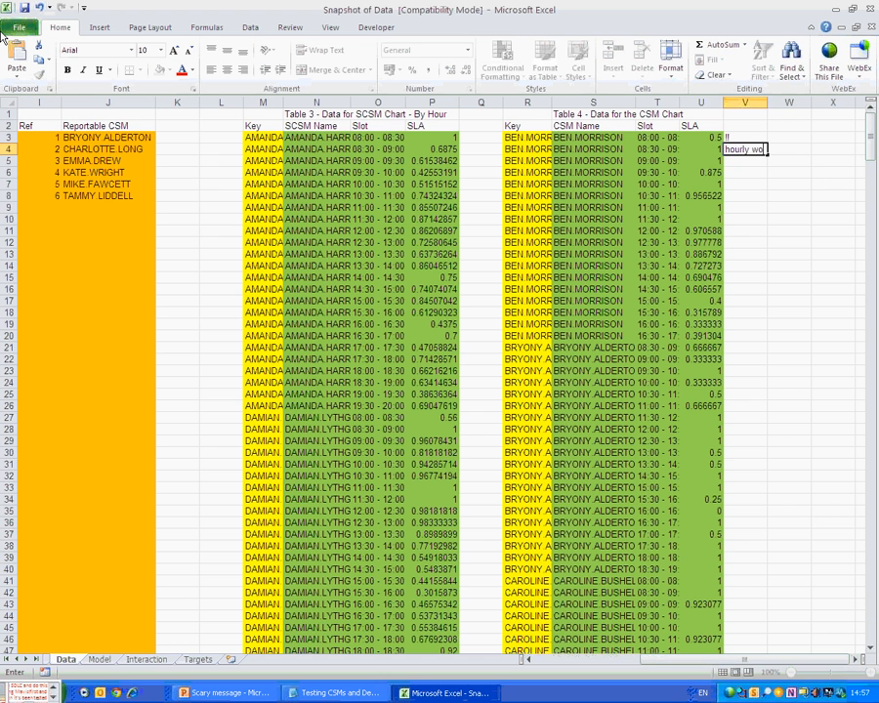
{"action": "type", "text": "uld be better --"}
{"action": "key", "text": "Return"}
{"action": "type", "text": "or"}
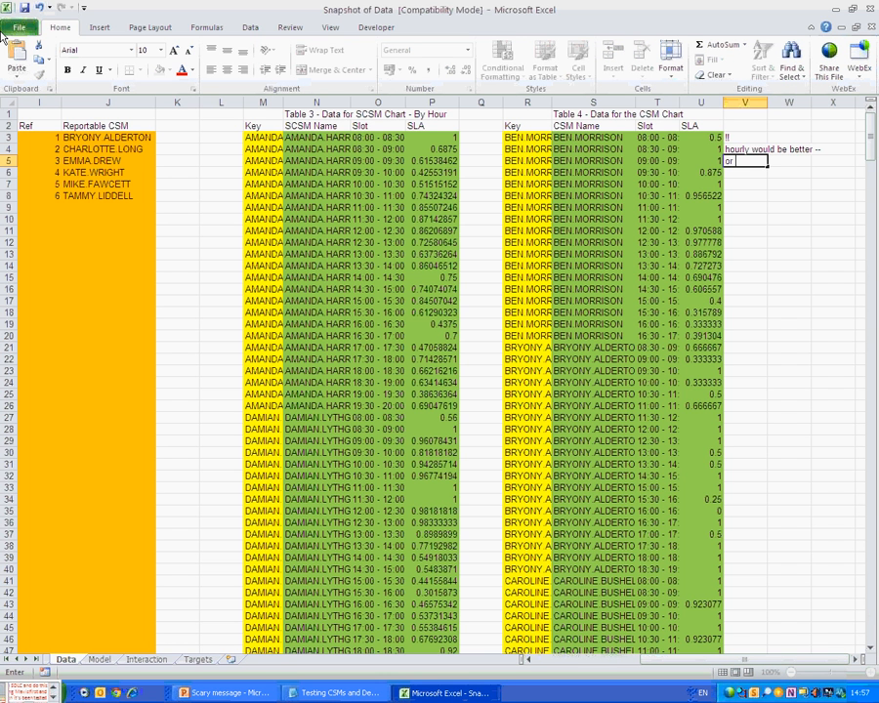
{"action": "type", "text": " ..."}
{"action": "key", "text": "Return"}
{"action": "type", "text": "w"}
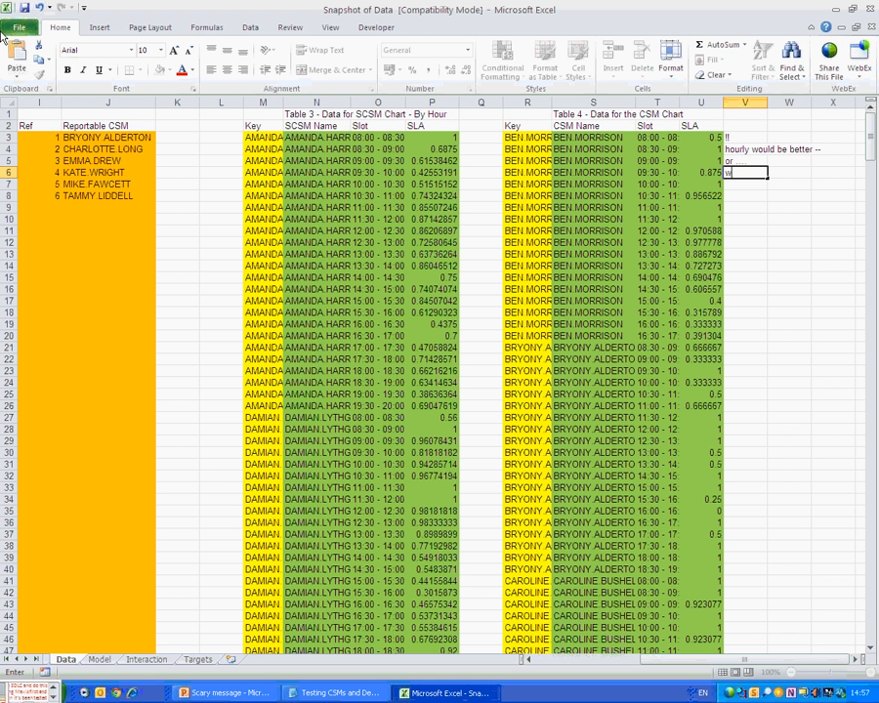
{"action": "type", "text": "e could restrict this query to"}
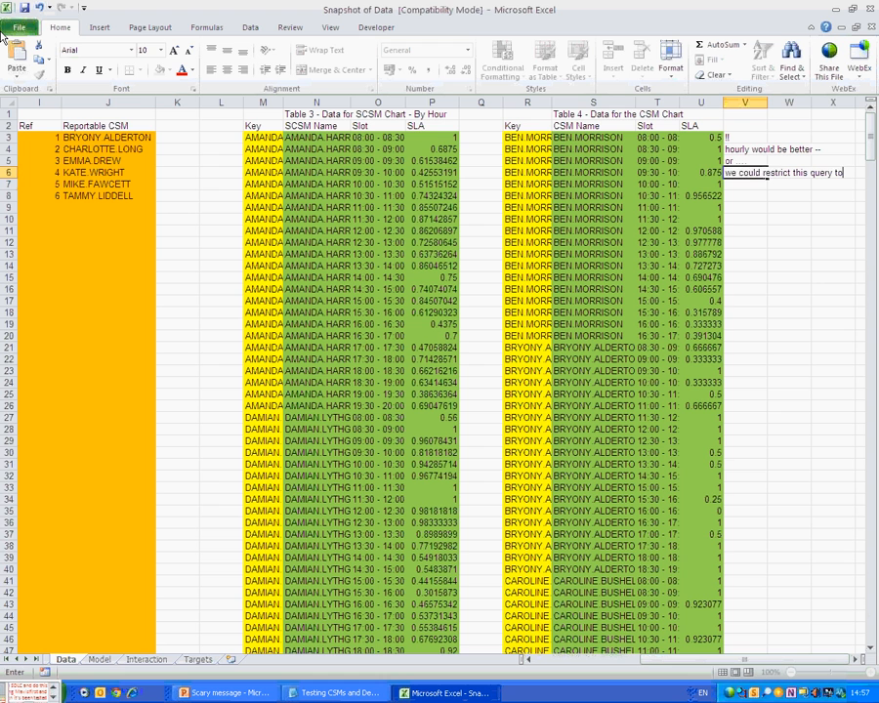
{"action": "key", "text": "Return"}
{"action": "type", "text": "only bring in the data it n"}
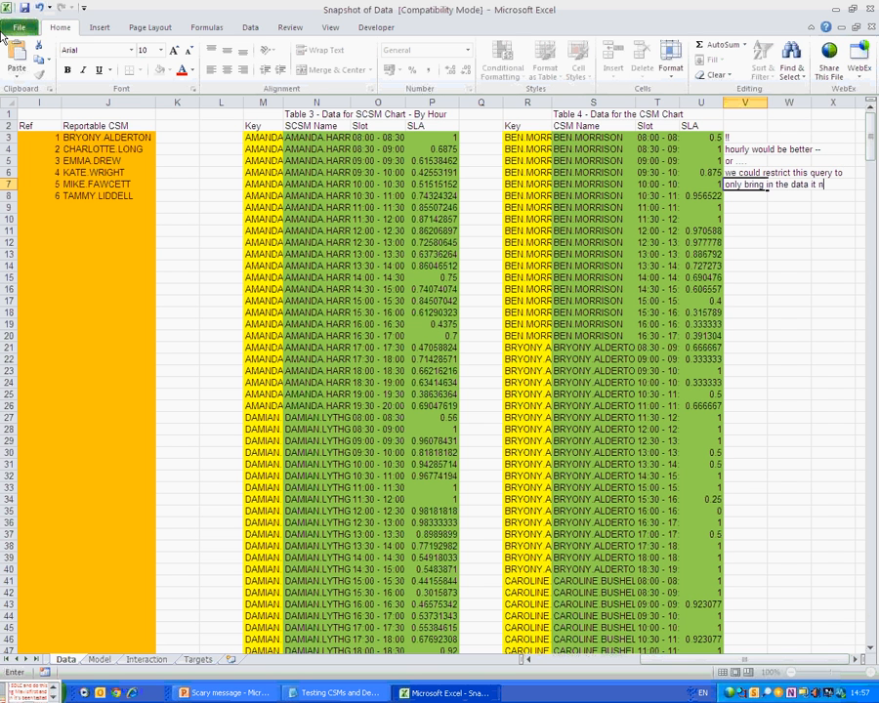
{"action": "type", "text": "eeds"}
{"action": "key", "text": "Return"}
{"action": "type", "text": "not"}
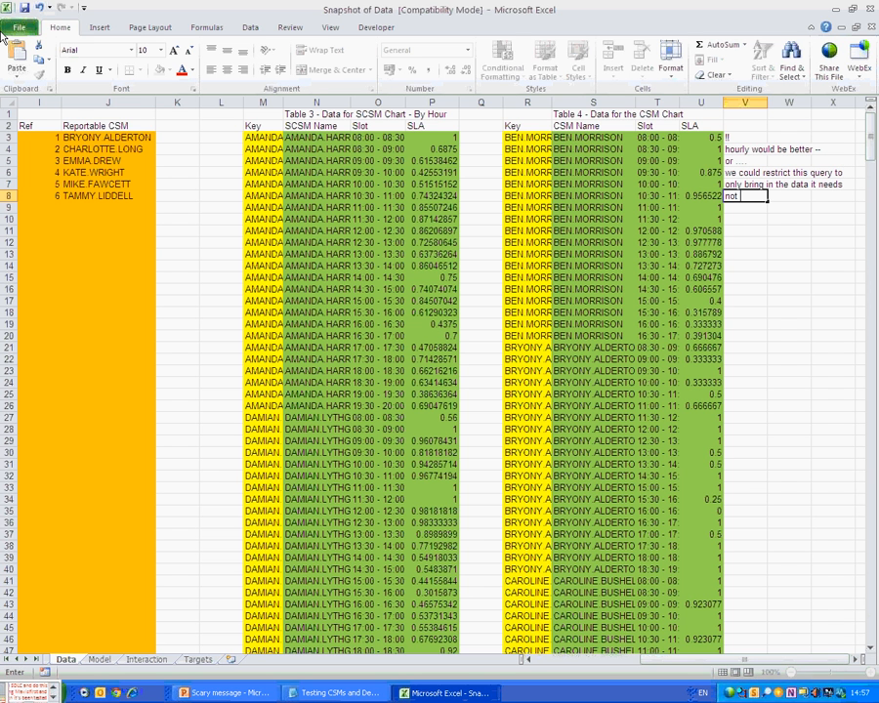
{"action": "type", "text": " all of it...."}
{"action": "key", "text": "Return"}
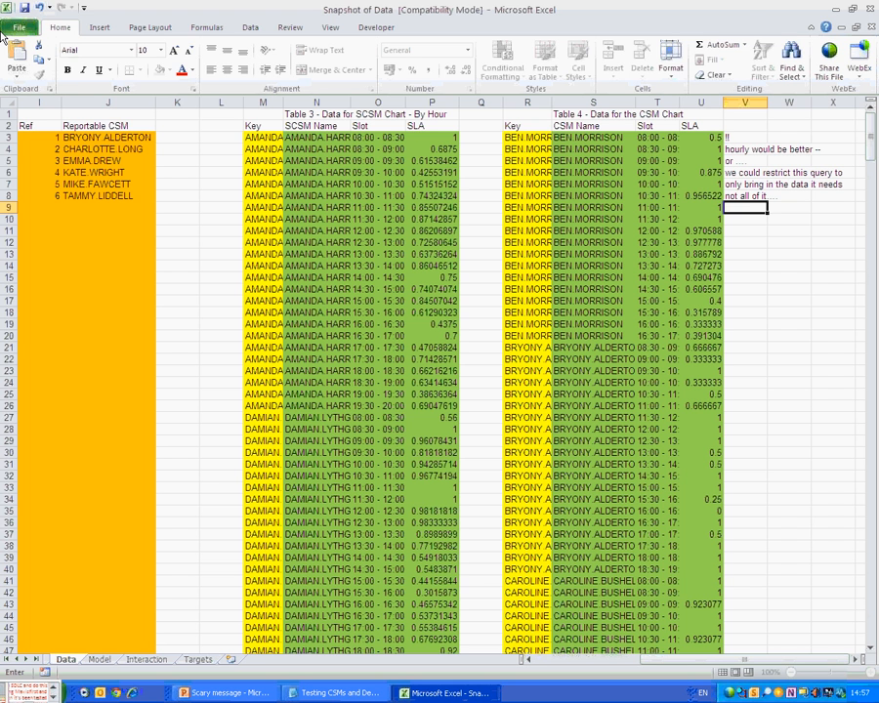
Add the '= next lesson"' note as plain text, declining the formula correction, and '!?!?!?!?' in V11.
{"action": "type", "text": "= next lesso"}
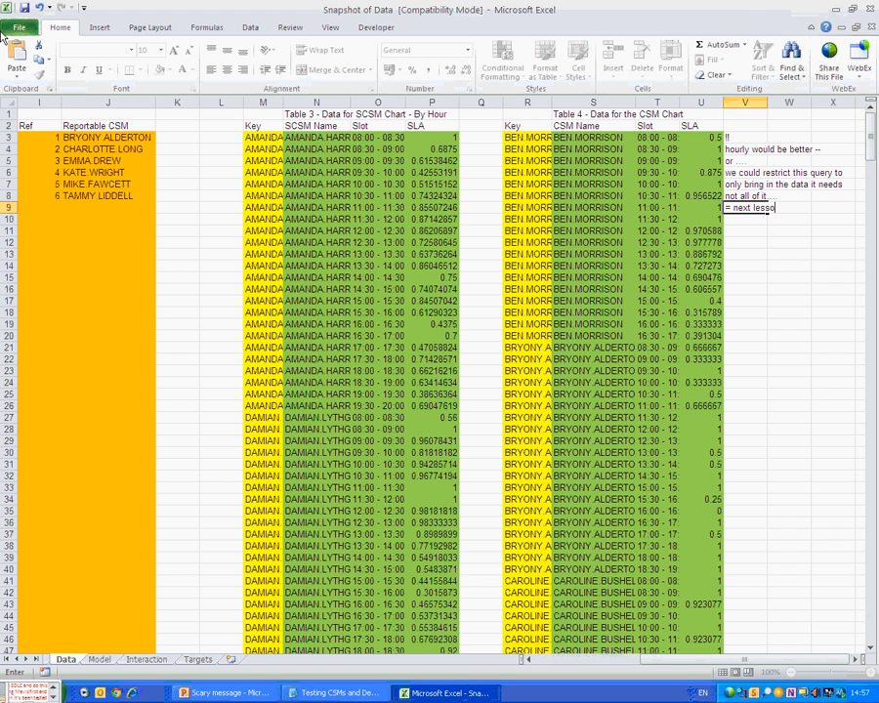
{"action": "type", "text": "n\""}
{"action": "key", "text": "Return"}
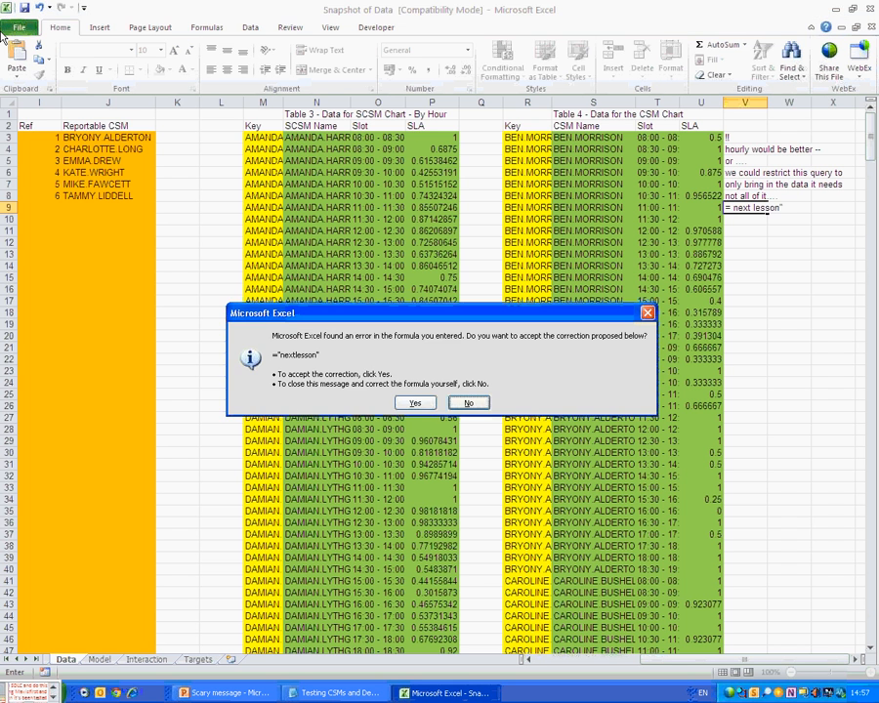
{"action": "key", "text": "n"}
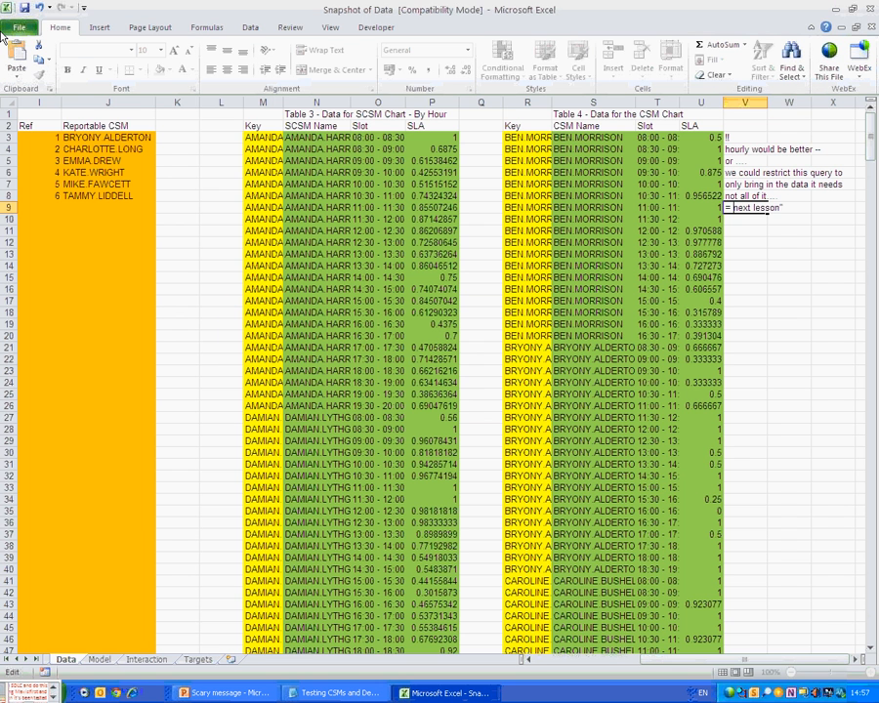
{"action": "key", "text": "BackSpace"}
{"action": "key", "text": "Return"}
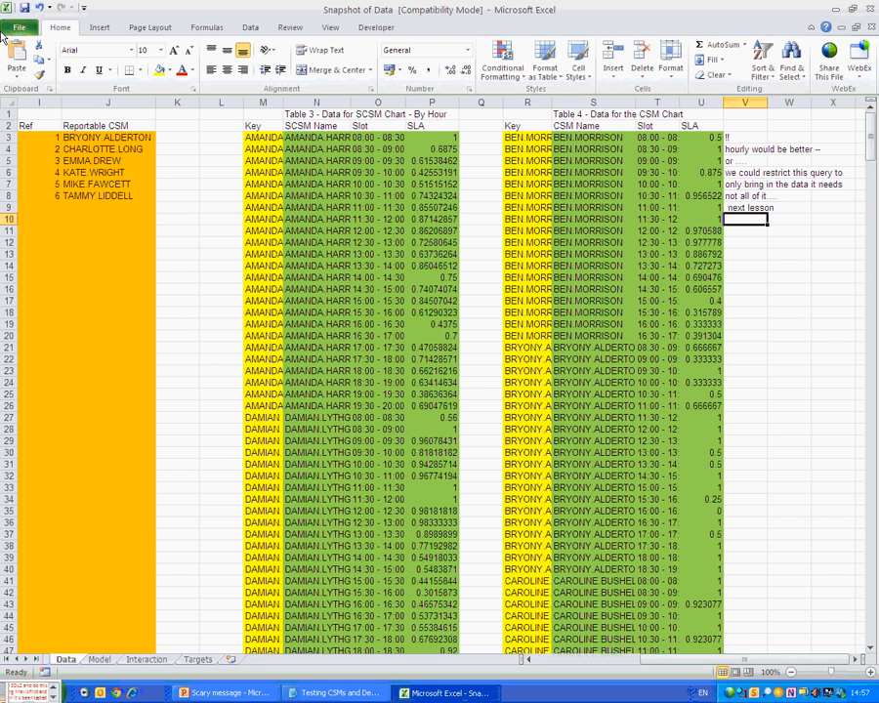
{"action": "key", "text": "Up"}
{"action": "key", "text": "F2"}
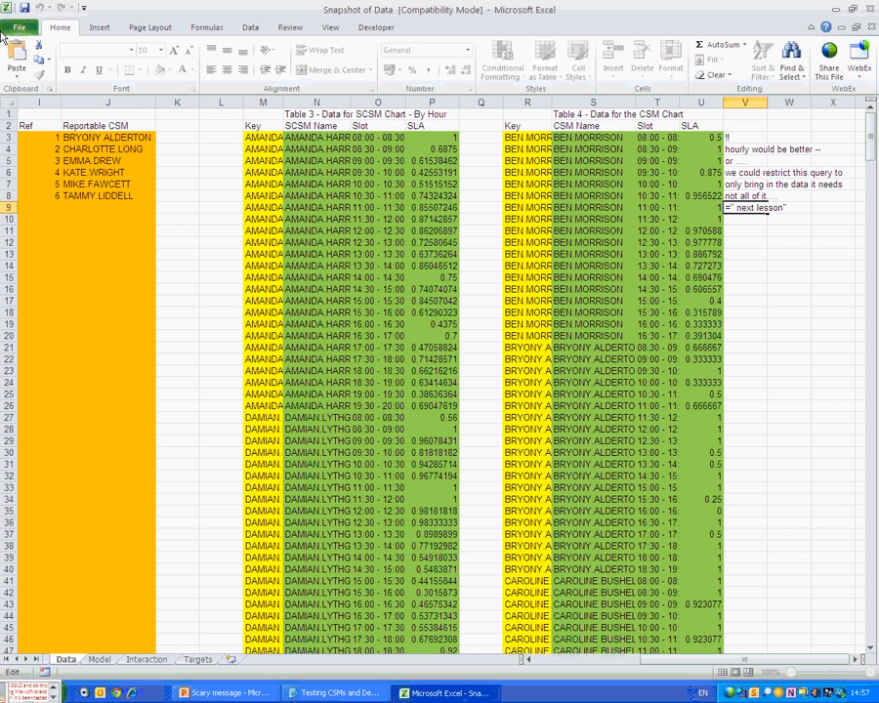
{"action": "type", "text": "="}
{"action": "key", "text": "Return"}
{"action": "key", "text": "Return"}
{"action": "type", "text": "!"}
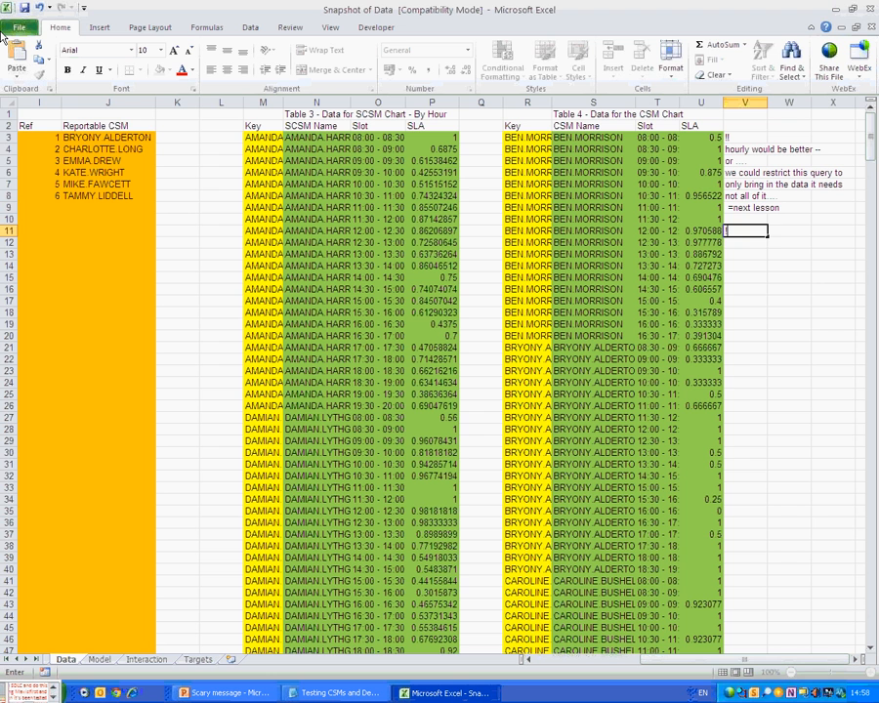
{"action": "type", "text": "?!?!?!?"}
{"action": "key", "text": "Return"}
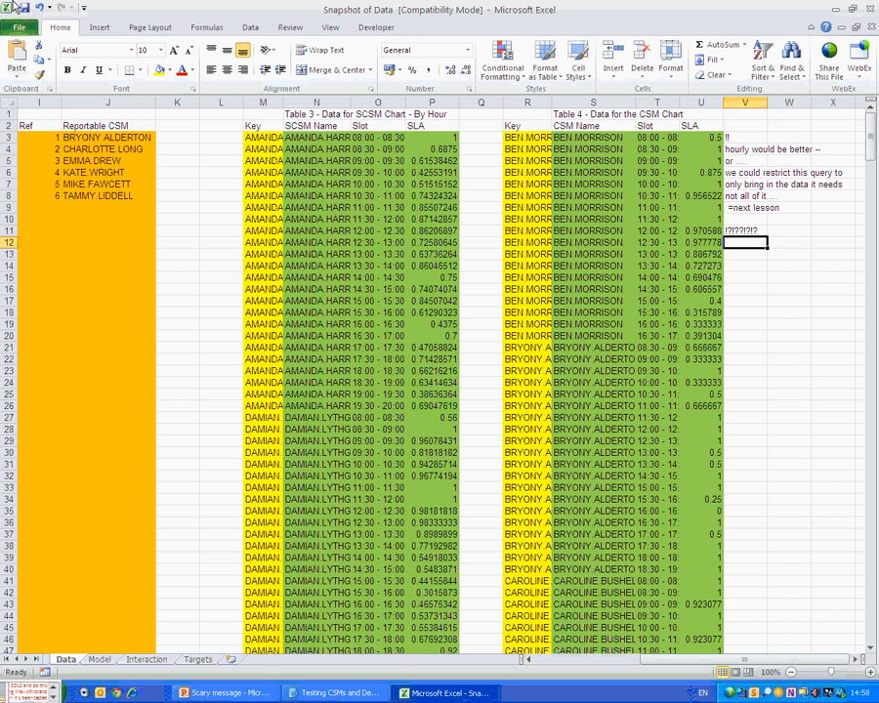